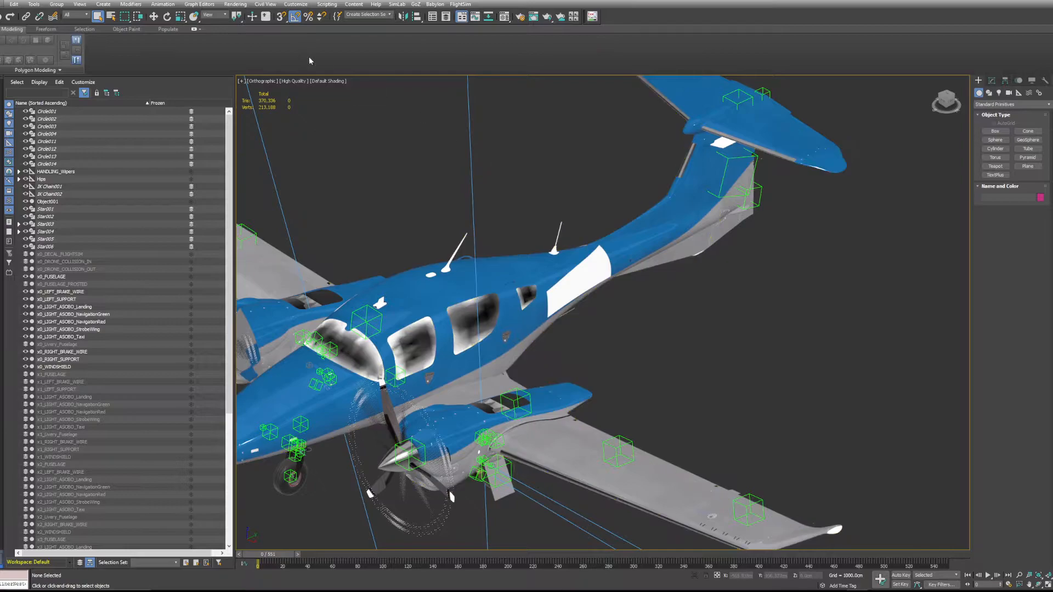
- Import the preview sphere model into the aircraft scene
left_click(7, 4)
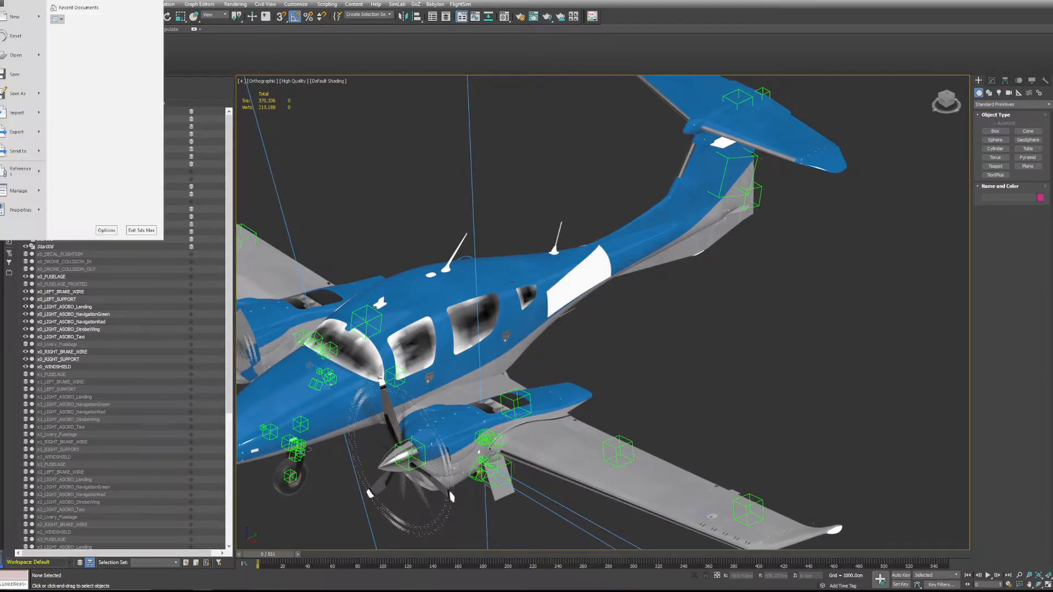
left_click(16, 112)
left_click_drag(172, 3, 0, 82)
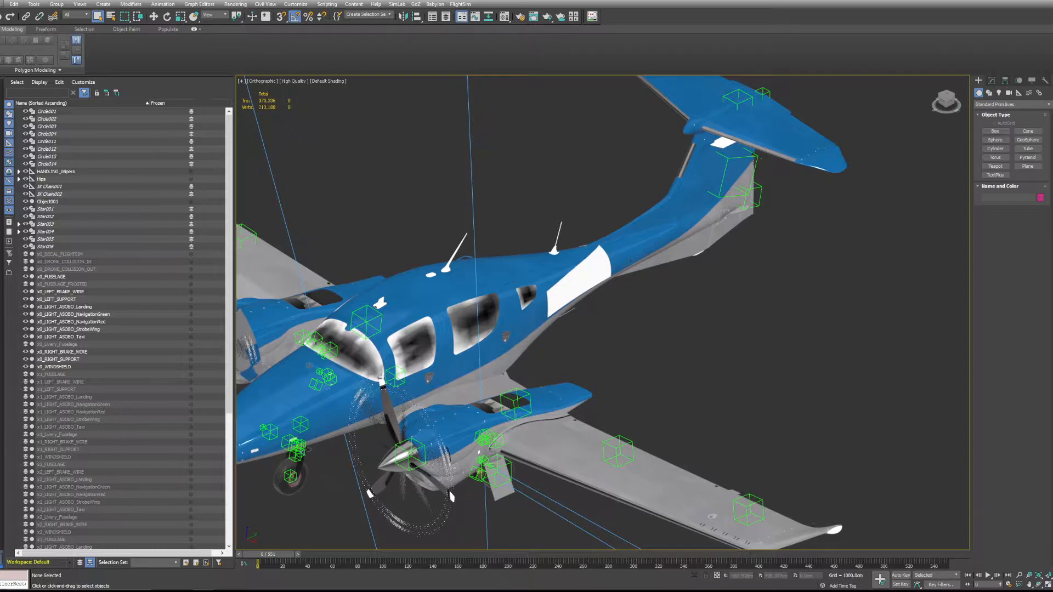
left_click(468, 433)
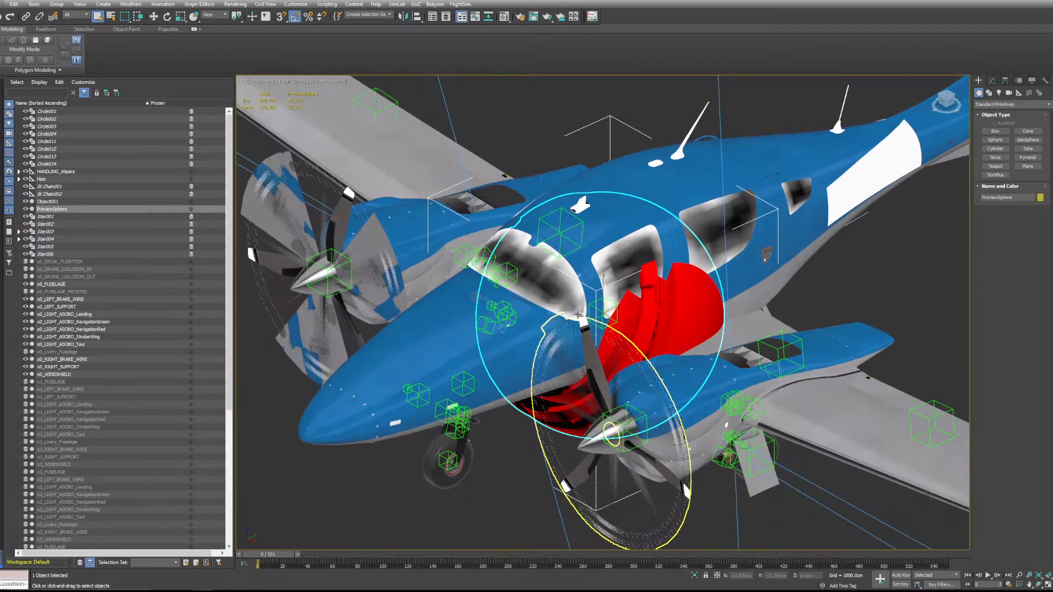
- Move the preview sphere out of the fuselage and place it in the free space beside the aircraft, above the wing
scroll(694, 313, "down", 10)
key("w")
left_click_drag(686, 310, 741, 354)
left_click(516, 172)
left_click_drag(521, 163, 232, 297)
left_click(753, 341)
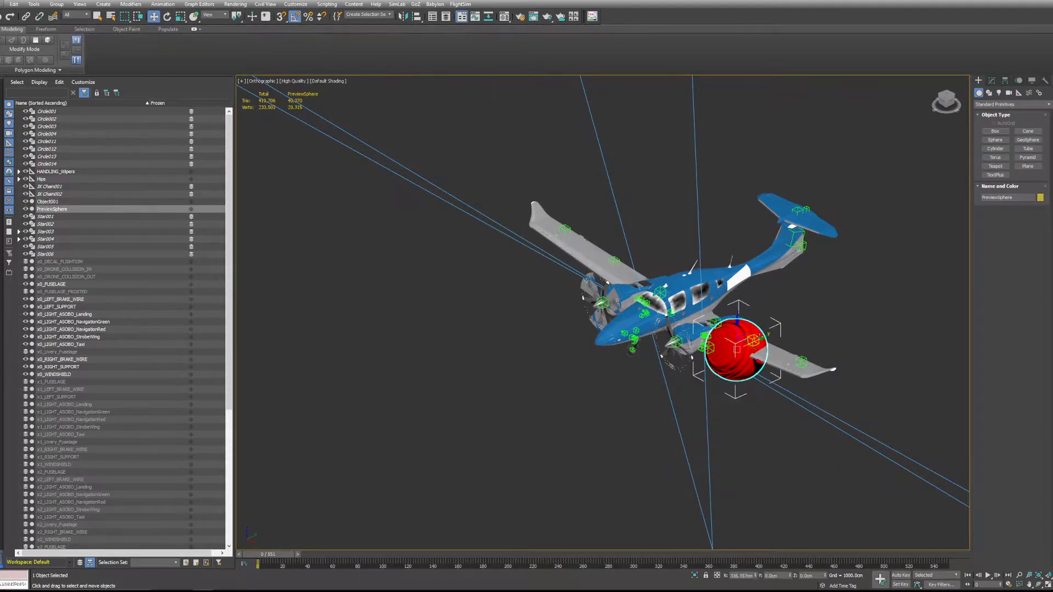
left_click(757, 340)
key("z")
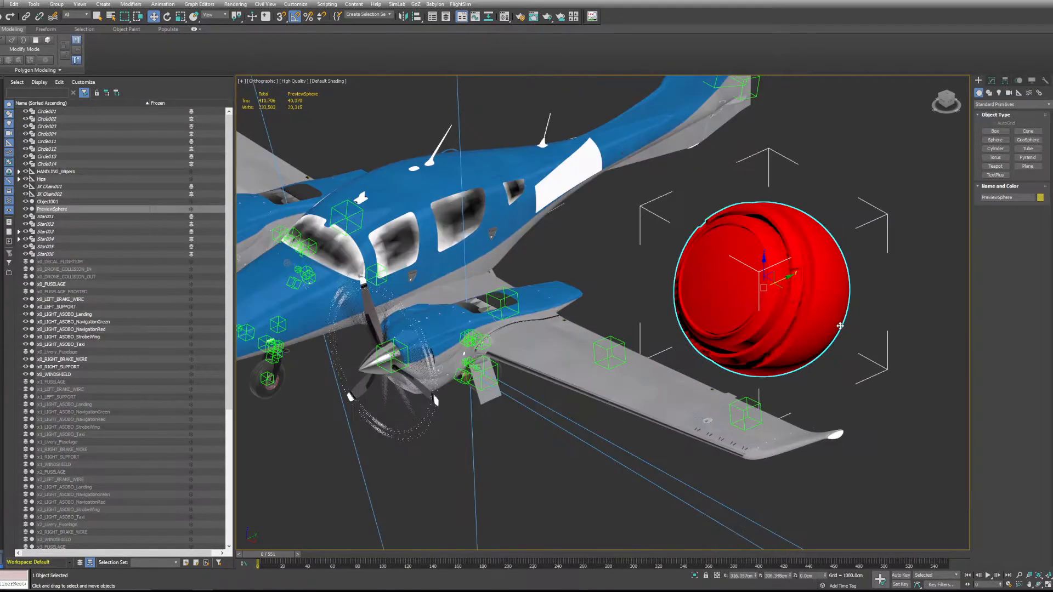
middle_click_drag(636, 305, 733, 413, "alt")
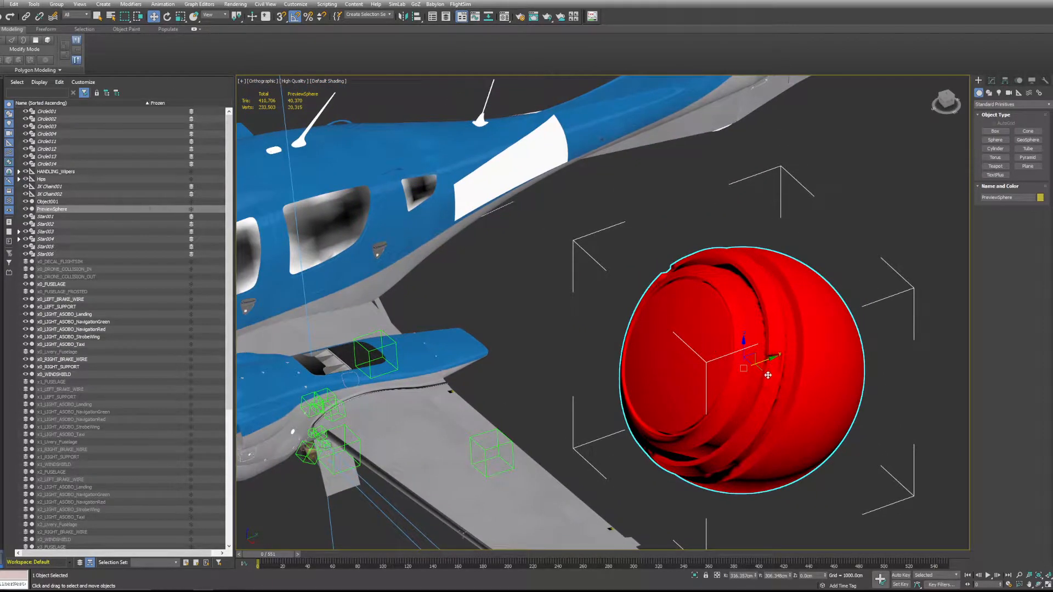
left_click_drag(764, 385, 684, 331)
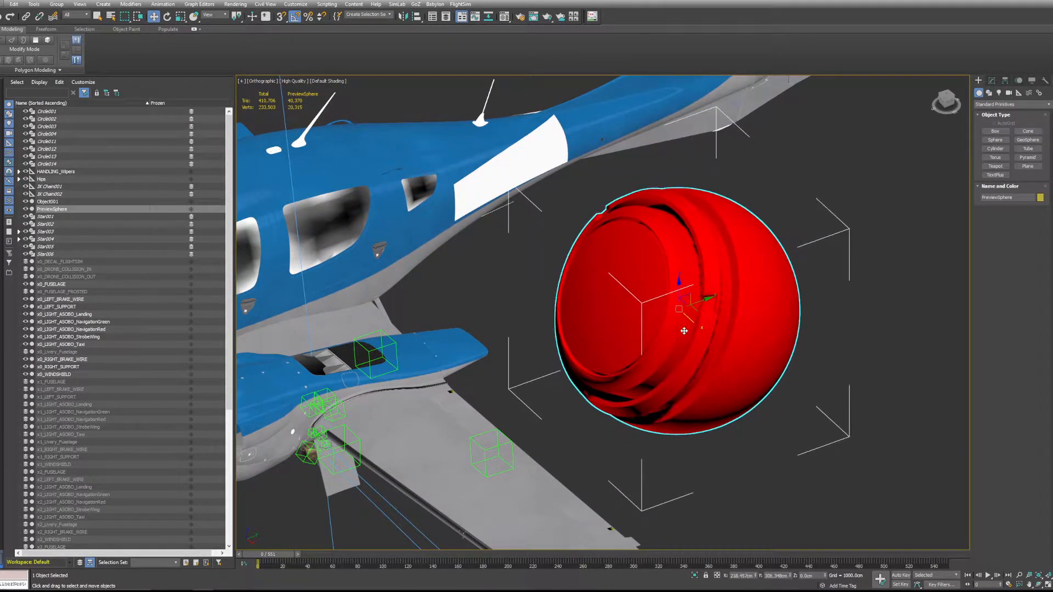
- Rotate the preview sphere about its vertical axis so that its circular flat face points toward the view
scroll(728, 273, "up", 1)
scroll(713, 317, "down", 3)
key("e")
left_click(727, 242)
middle_click_drag(727, 243, 705, 255, "alt")
scroll(737, 277, "up", 1)
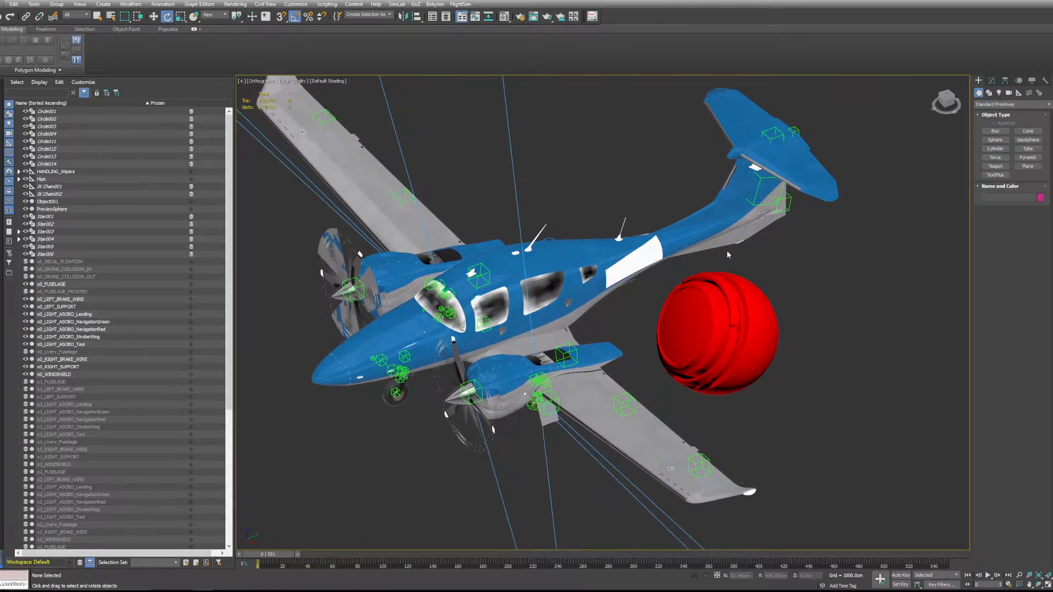
scroll(759, 235, "down", 1)
scroll(783, 261, "up", 2)
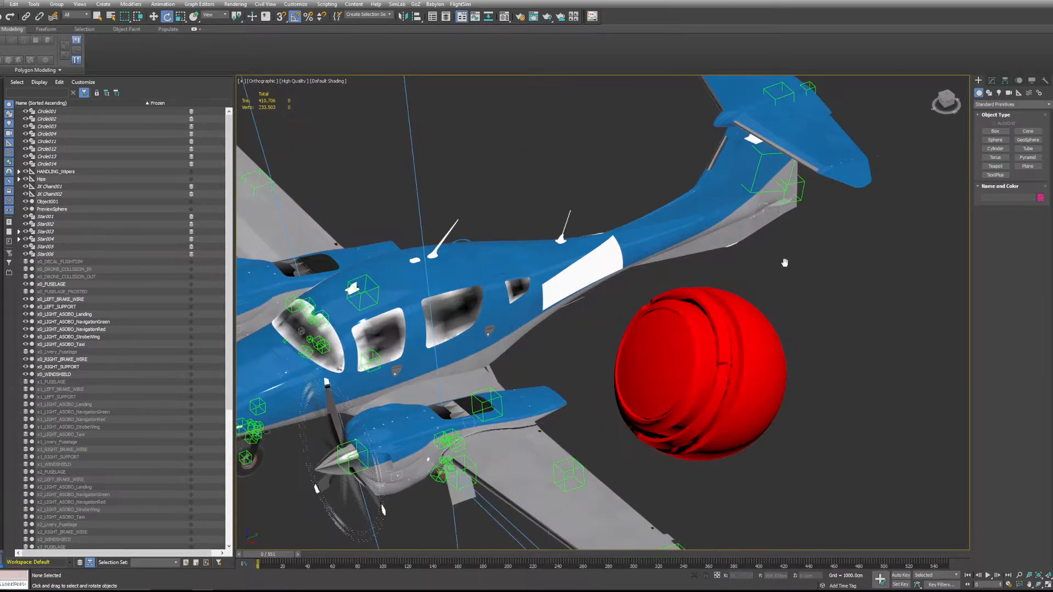
middle_click_drag(783, 261, 797, 287)
scroll(797, 287, "down", 1)
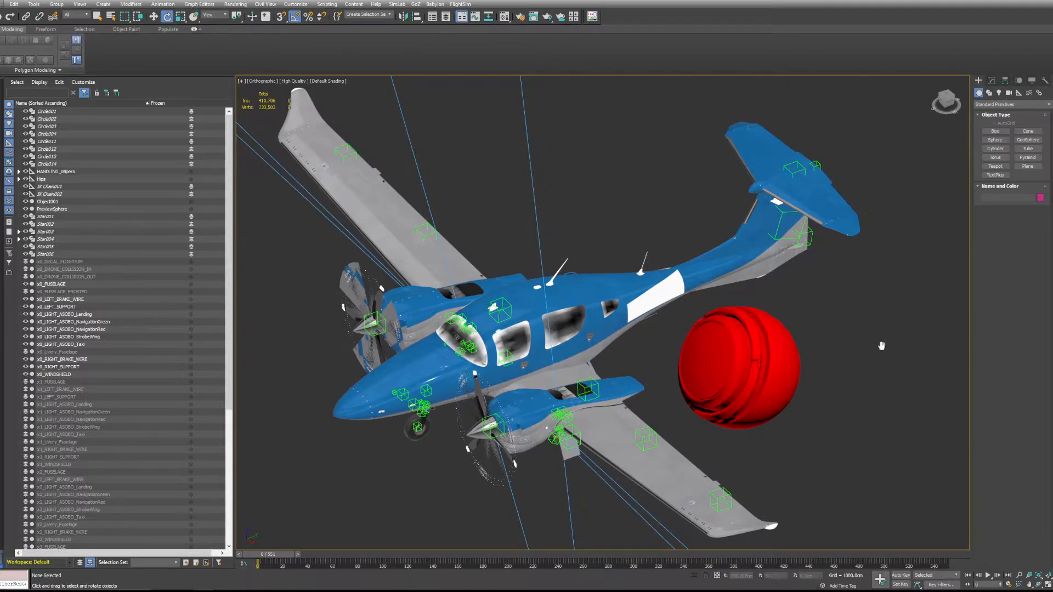
middle_click_drag(887, 346, 823, 329)
scroll(735, 372, "up", 2)
middle_click_drag(732, 337, 742, 355)
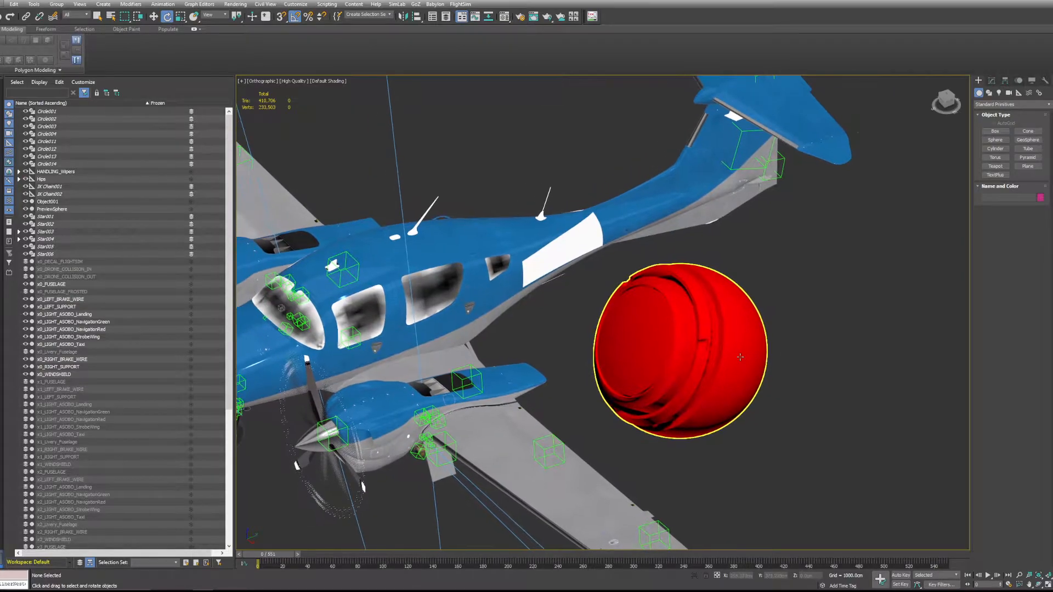
left_click(654, 341)
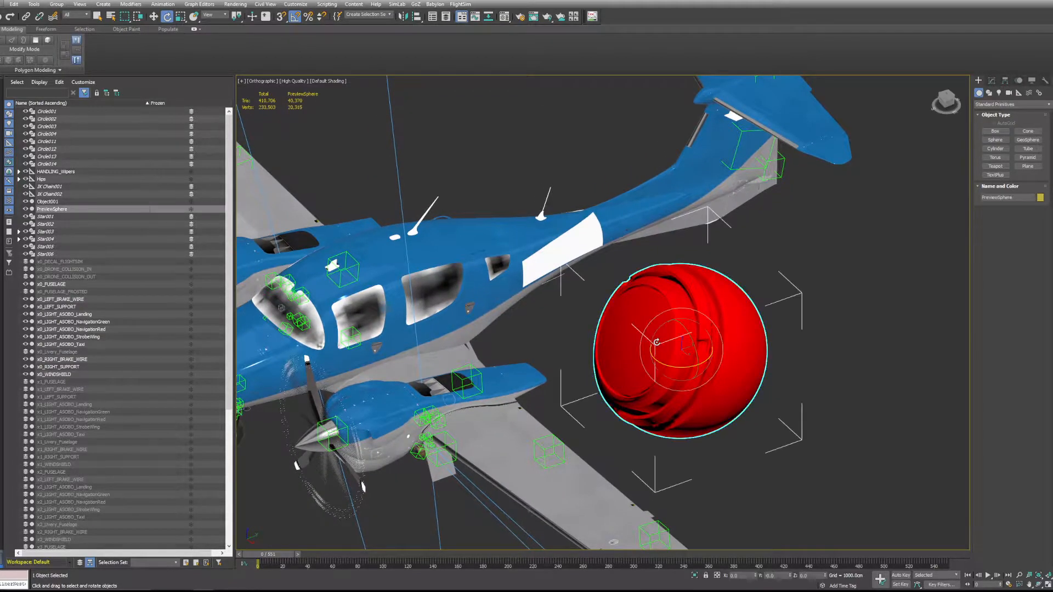
left_click_drag(665, 366, 786, 354)
scroll(785, 356, "up", 3)
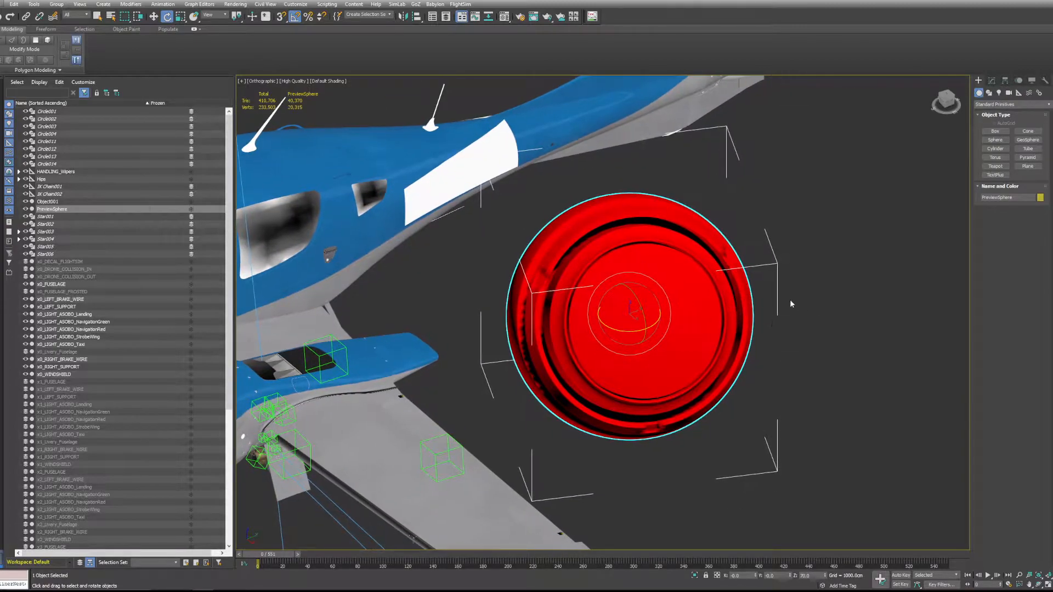
scroll(812, 307, "up", 3)
scroll(755, 304, "down", 3)
- Pick the DA62_AIRFRAME material from the fuselage into the first sample slot and assign it to the preview sphere
key("m")
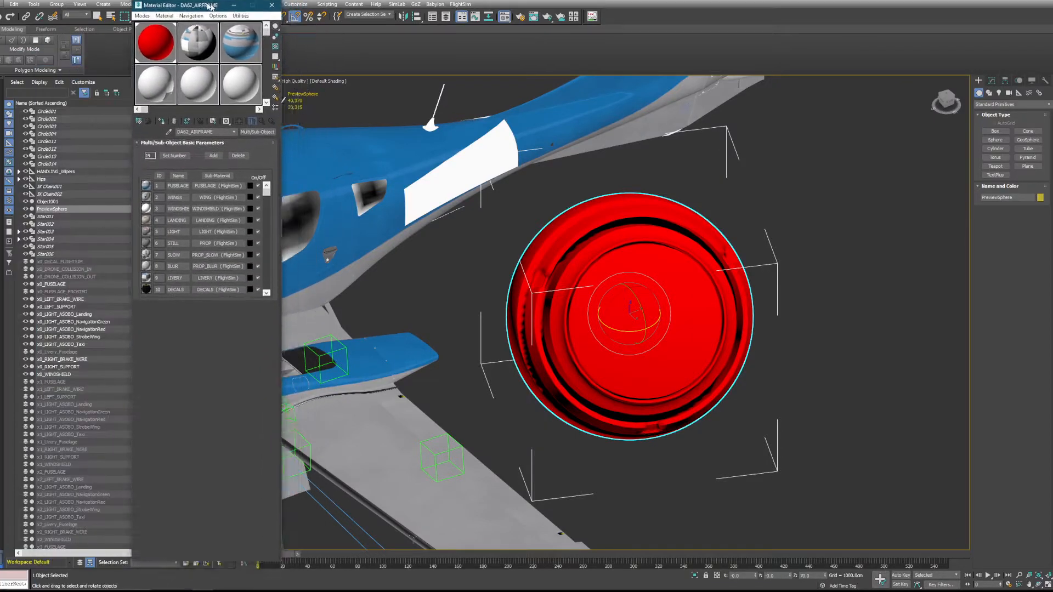
left_click(147, 134)
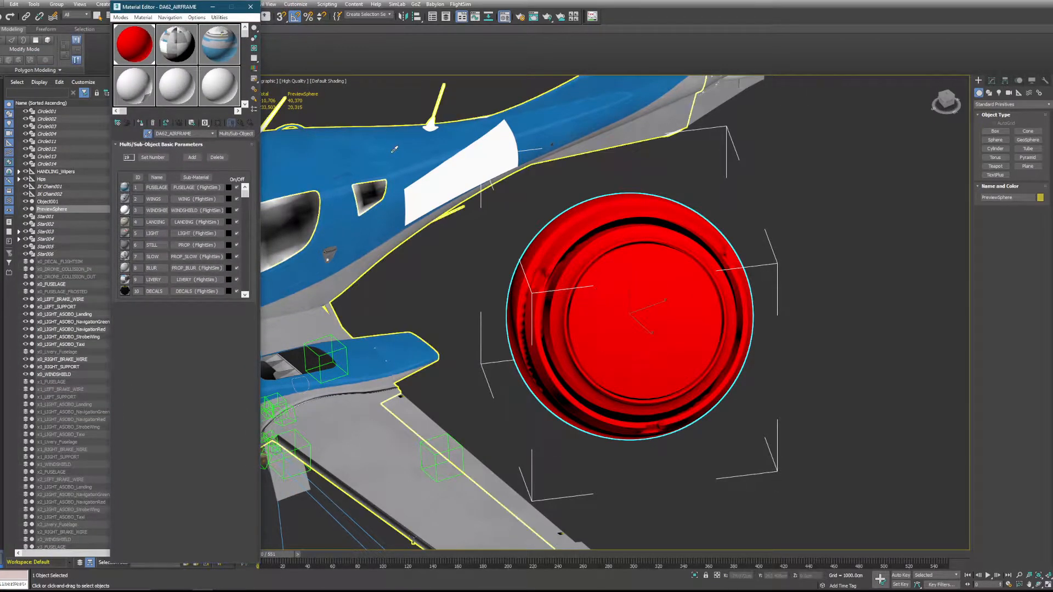
left_click(352, 162)
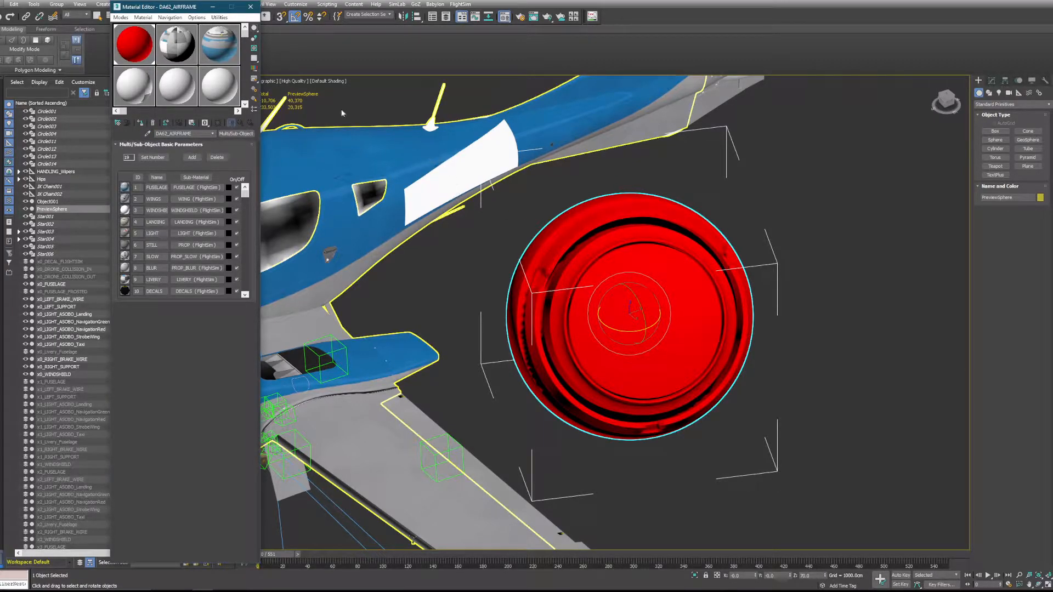
left_click(141, 56)
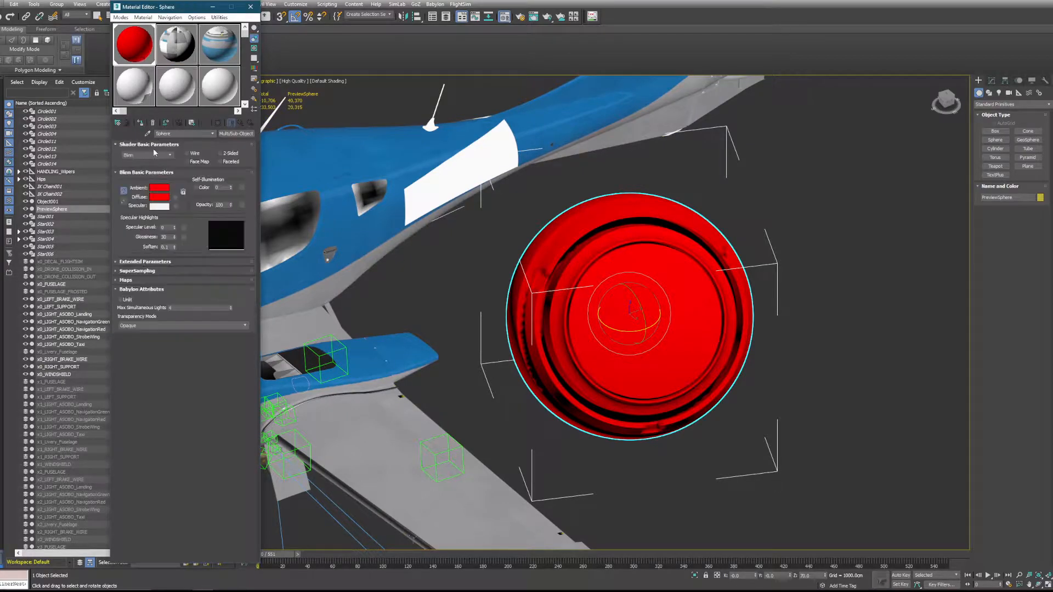
left_click(147, 134)
left_click(368, 154)
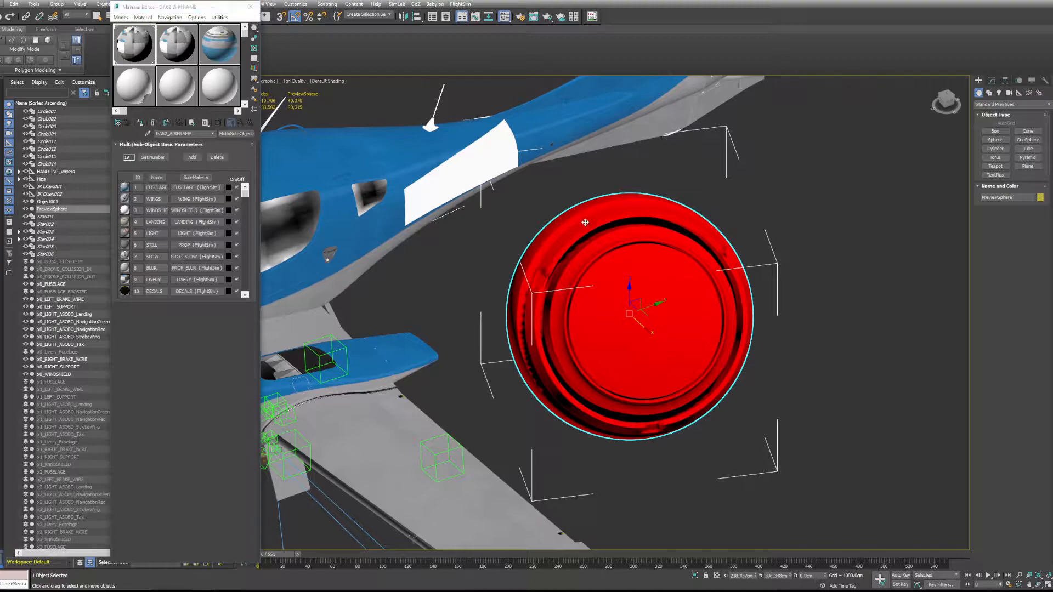
left_click(141, 122)
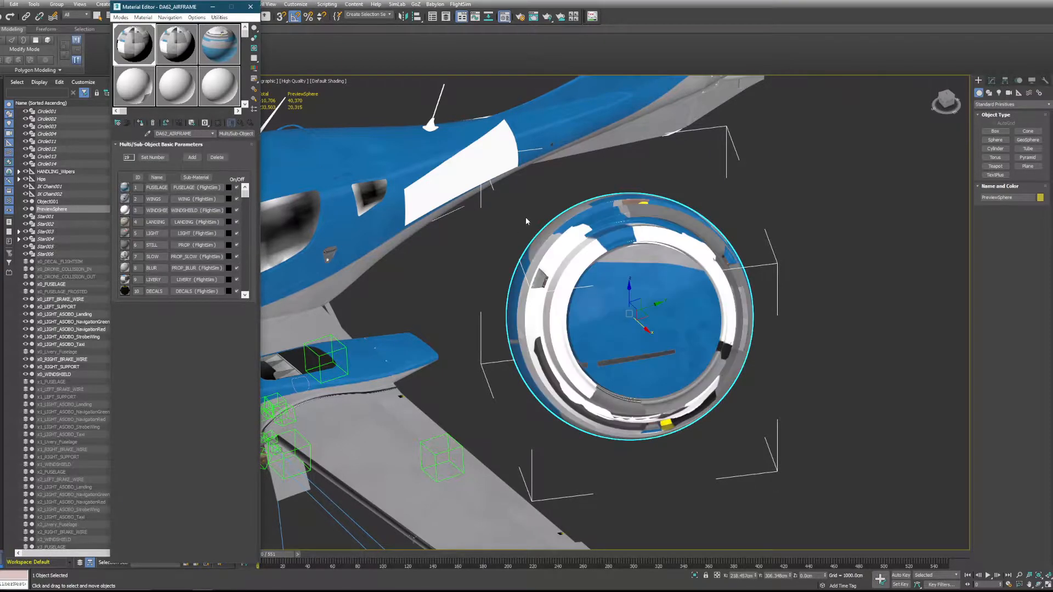
left_click(265, 156)
- Select the preview sphere for modification and pick its outer shell element in the editable mesh
scroll(636, 281, "up", 2)
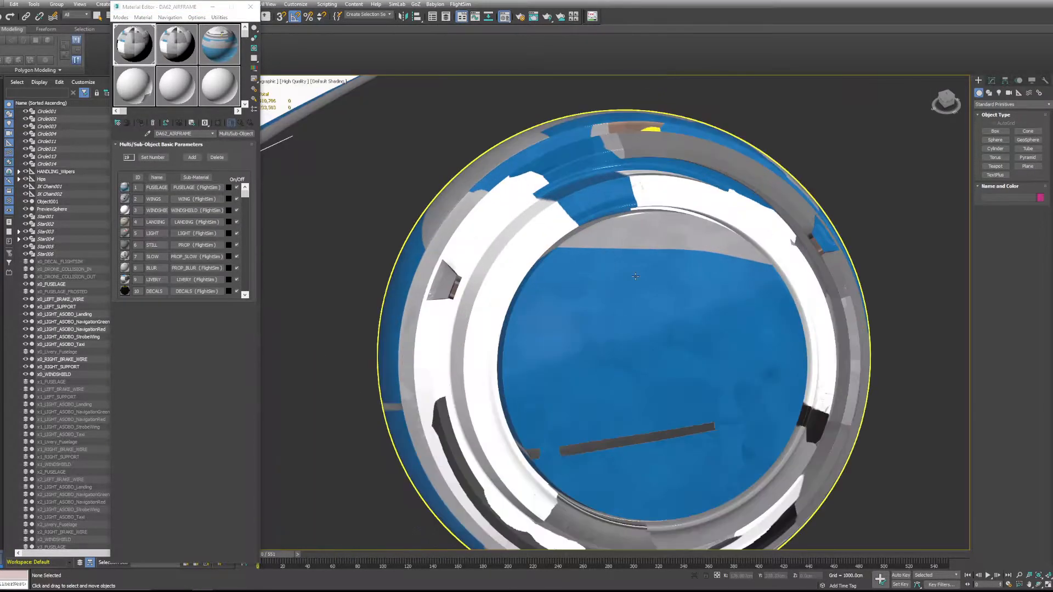
scroll(635, 279, "down", 3)
scroll(618, 290, "up", 1)
middle_click_drag(610, 295, 576, 291, "alt")
left_click(992, 81)
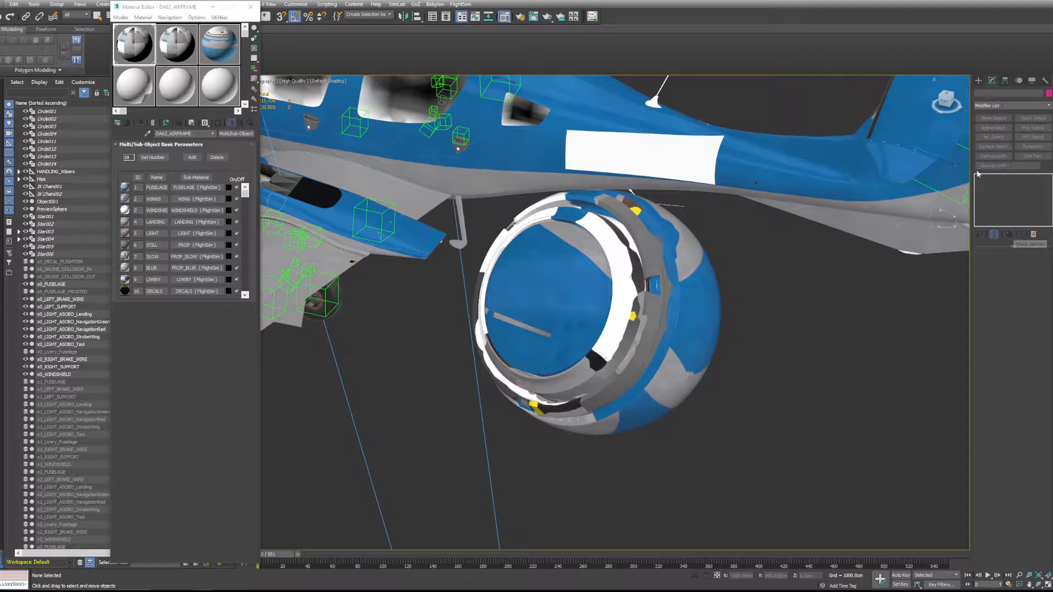
left_click(686, 322)
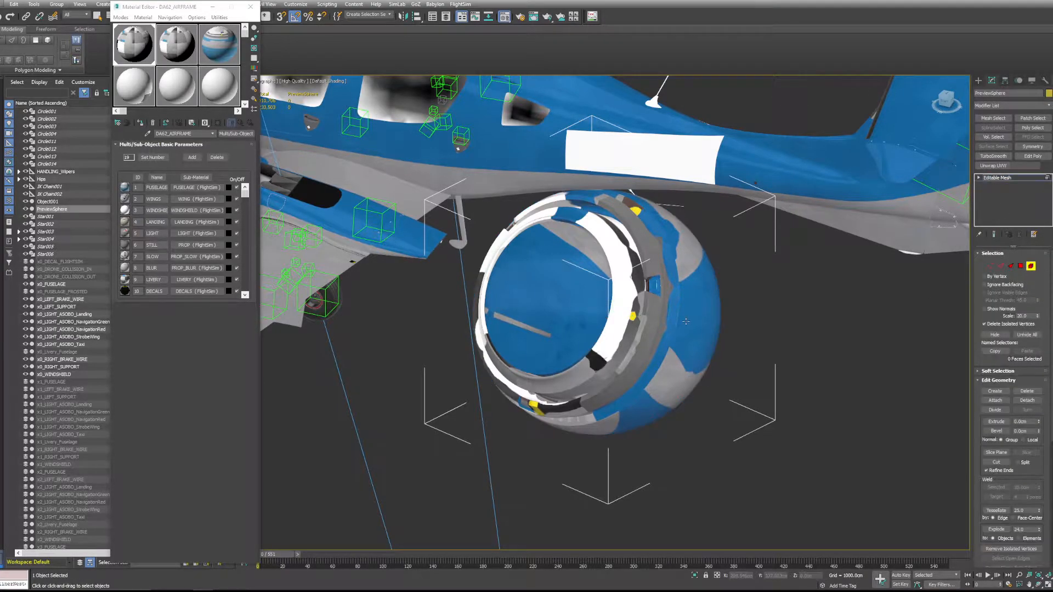
left_click(697, 305)
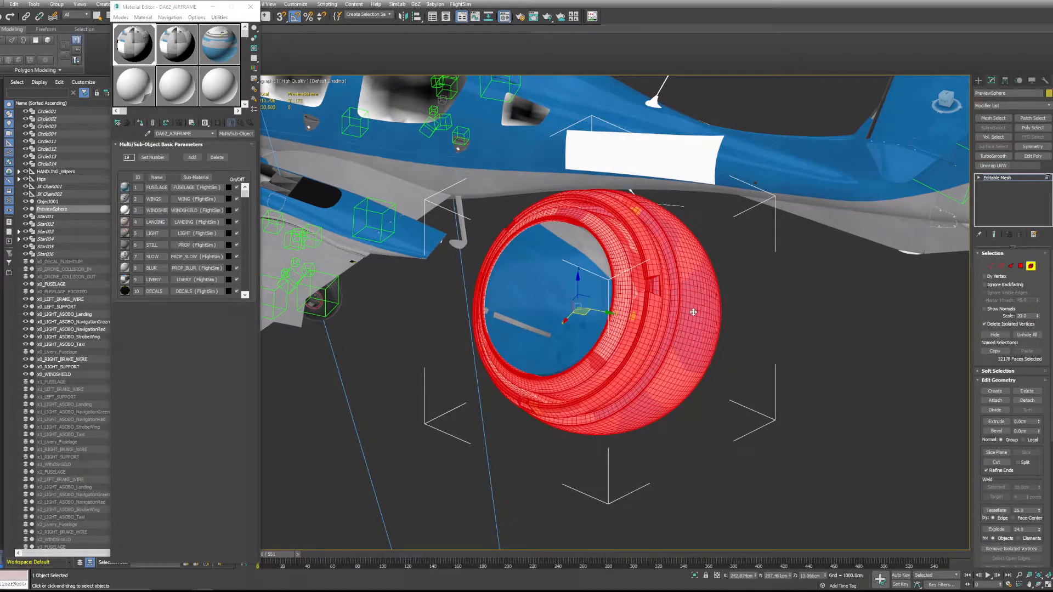
- Convert the preview sphere from an editable mesh to an editable poly
right_click(694, 312)
mouse_move(708, 295)
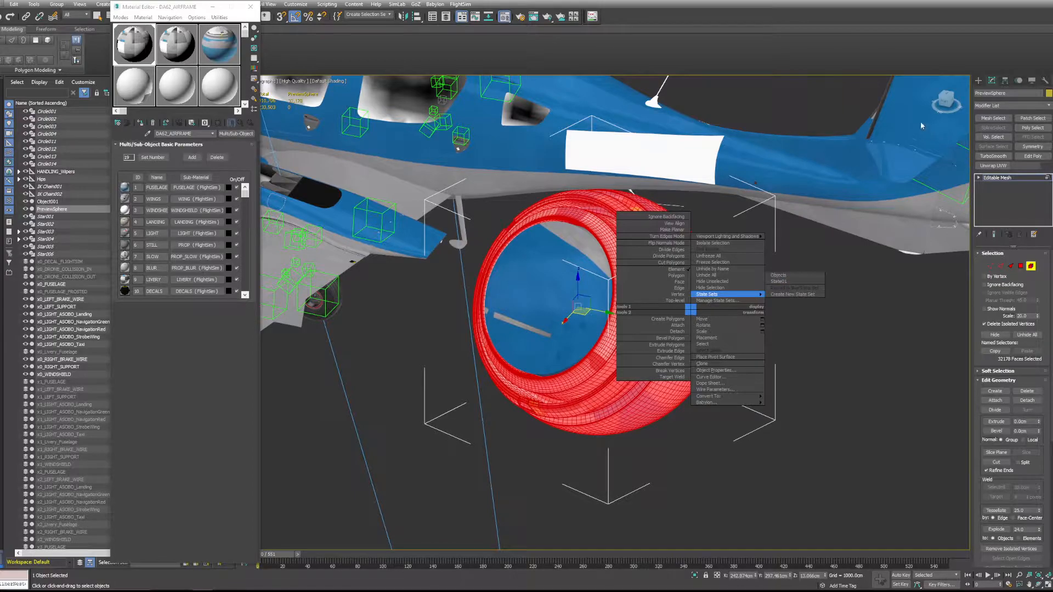
left_click(983, 79)
left_click(980, 81)
right_click(589, 264)
mouse_move(634, 353)
left_click(693, 357)
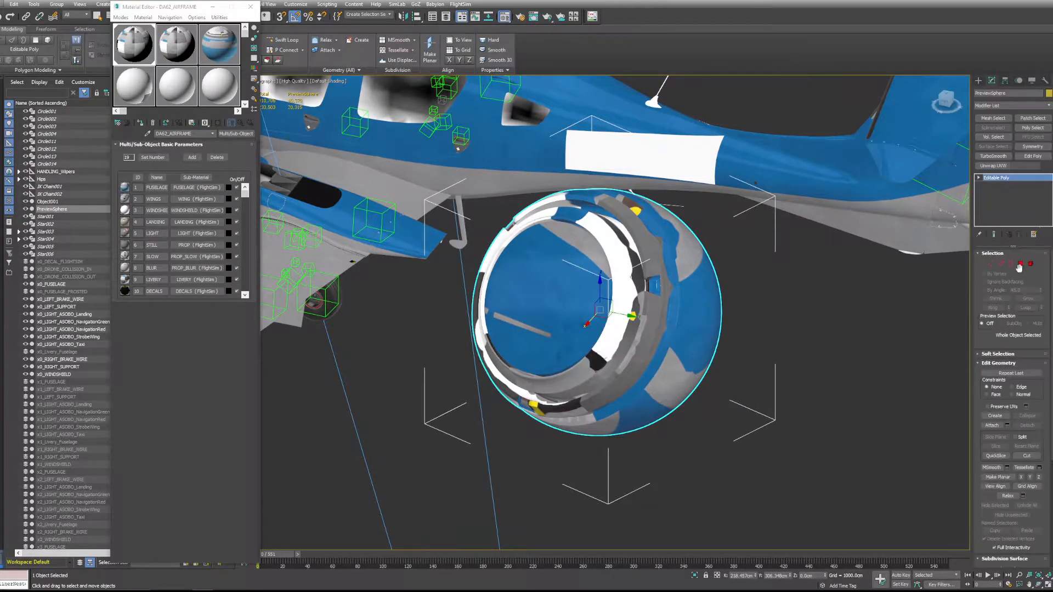
- Select the outer shell element of the editable poly sphere with shaded faces and bring up its polygon material ID settings
left_click(1030, 265)
left_click(691, 322)
key("F2")
left_click(701, 340)
middle_click_drag(694, 339, 739, 351, "alt")
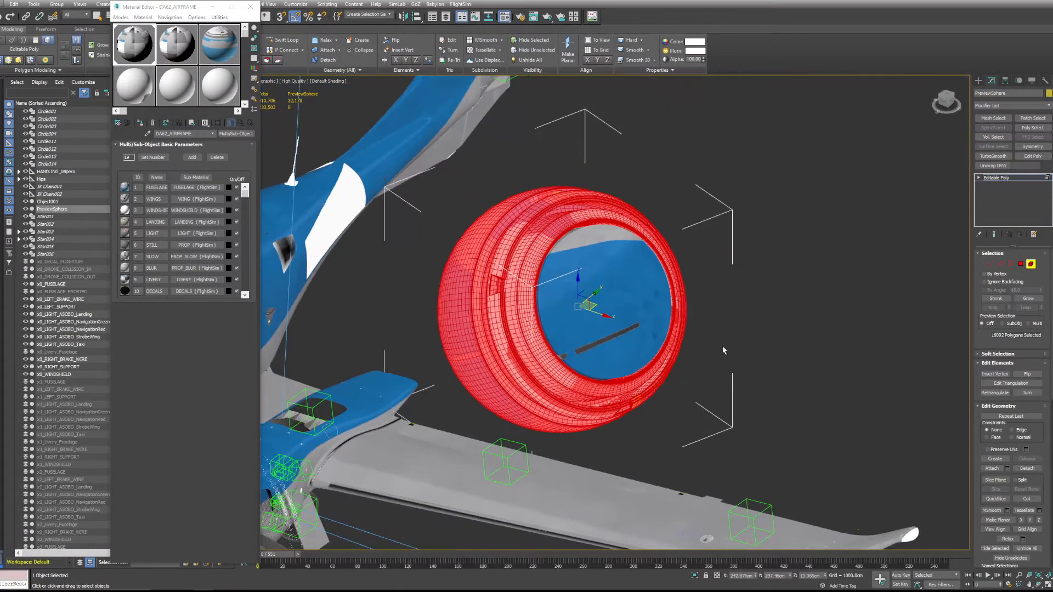
scroll(595, 325, "up", 3)
middle_click_drag(595, 326, 746, 343, "alt")
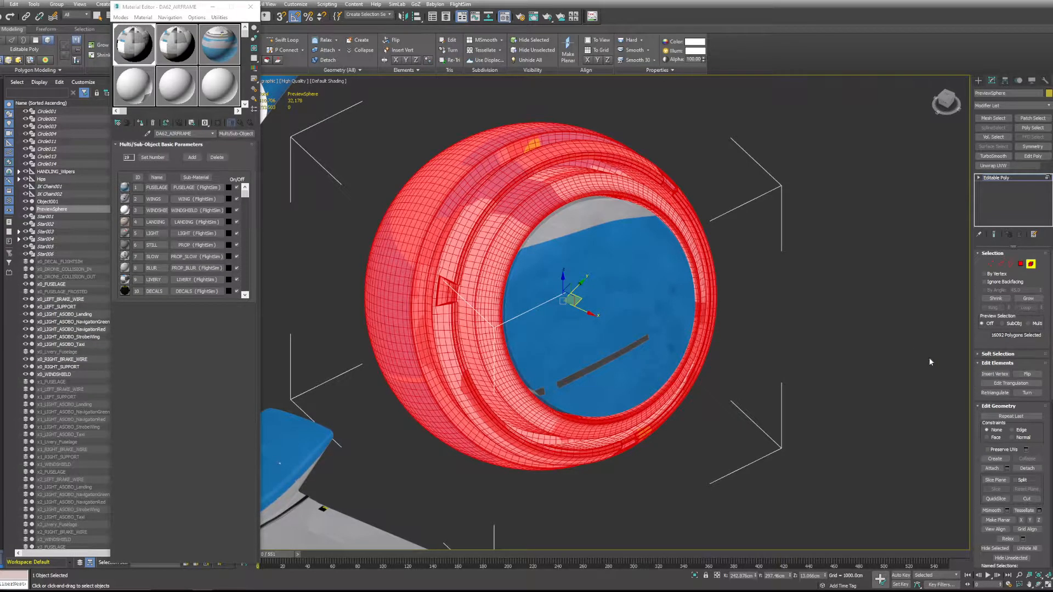
scroll(1006, 450, "down", 5)
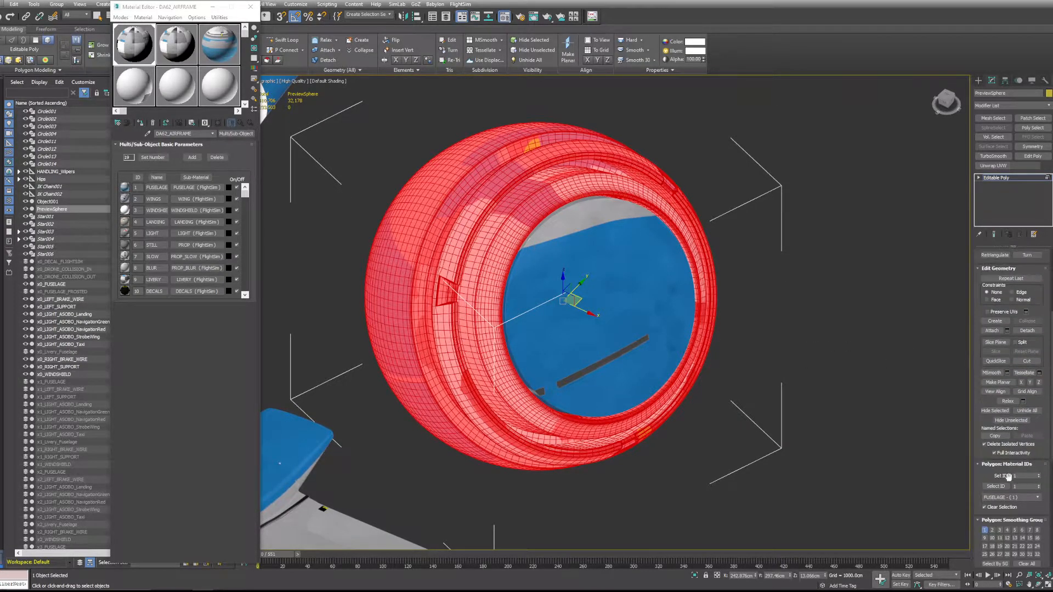
- Switch to the Slate Material Editor and close its floating parameter editor and navigator windows
left_click(121, 17)
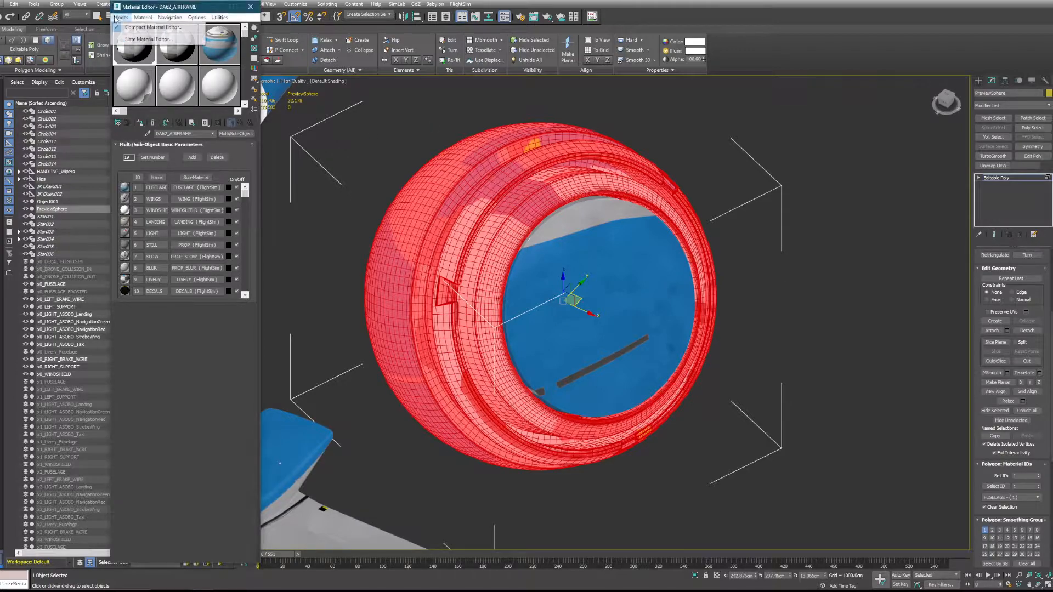
left_click(148, 39)
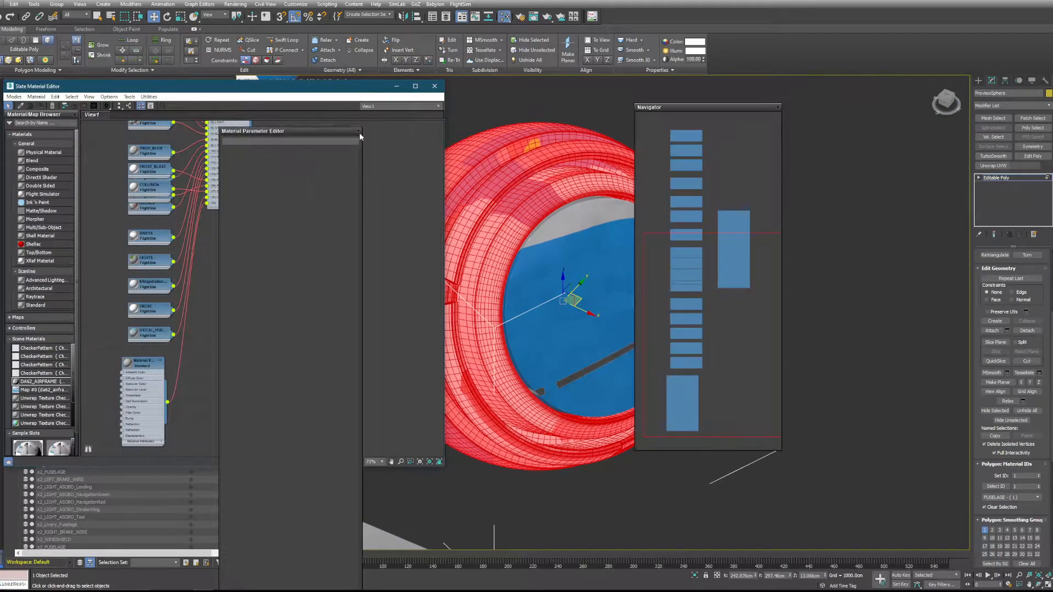
left_click(358, 132)
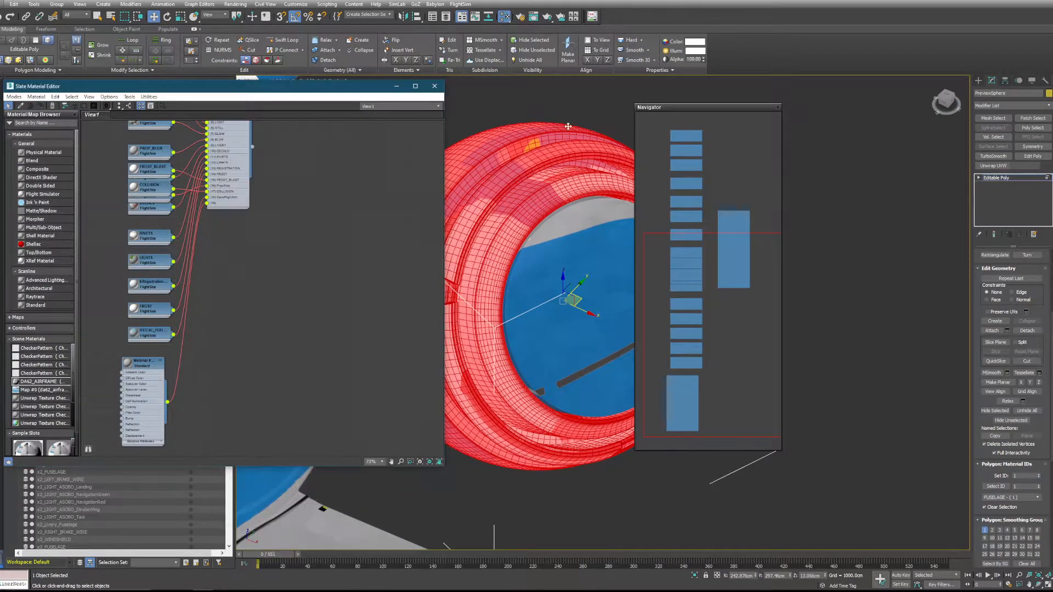
left_click(778, 108)
- Open the parameters of the FUSELAGE material feeding DA62_AIRFRAME and reposition their window to examine its texture slots
scroll(327, 159, "up", 1)
middle_click_drag(327, 160, 300, 286)
scroll(300, 285, "up", 3)
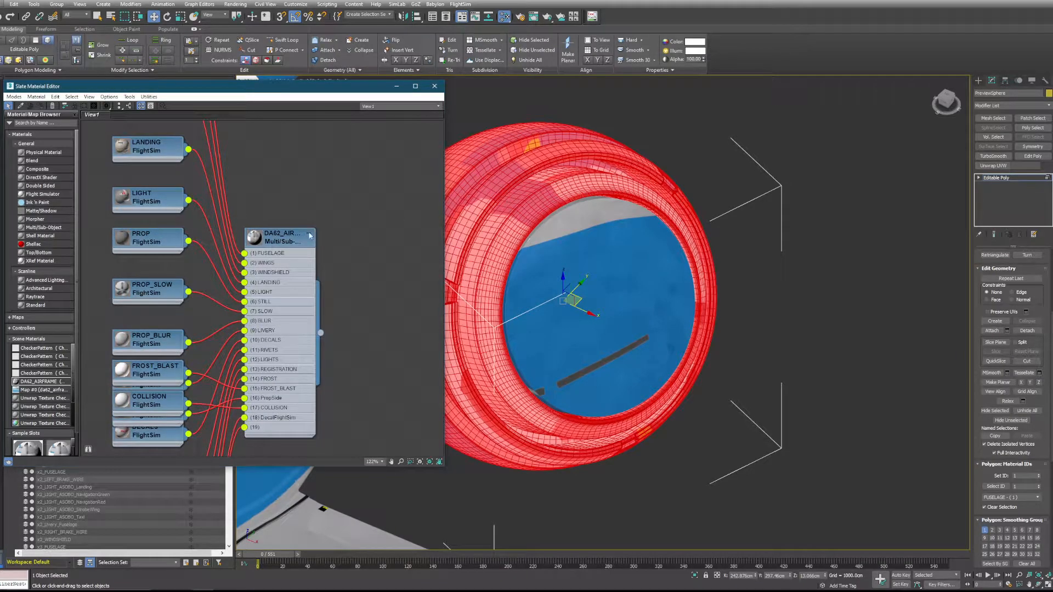
middle_click_drag(333, 211, 397, 349)
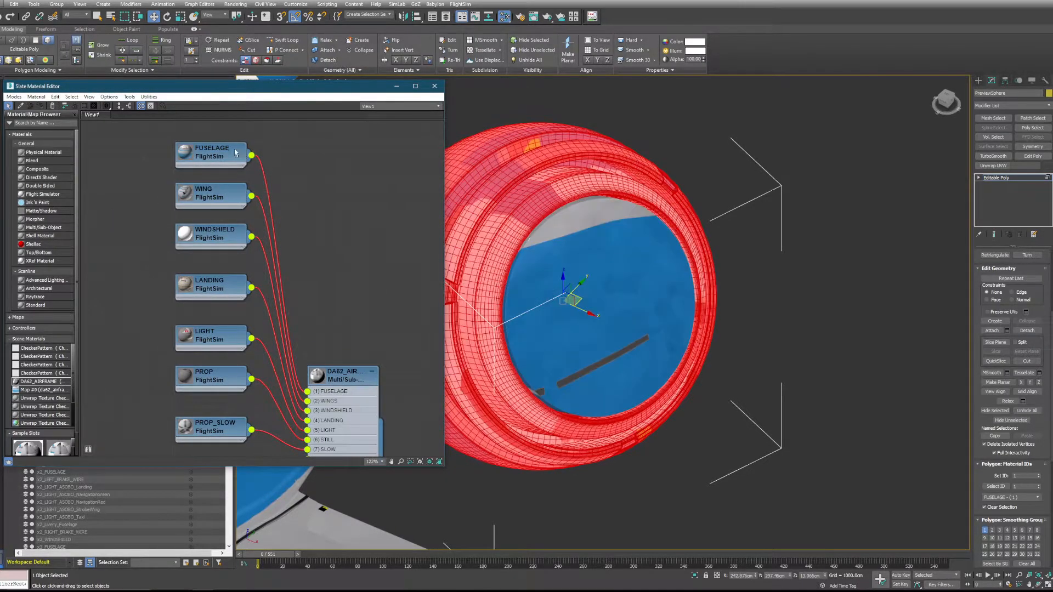
double_click(236, 153)
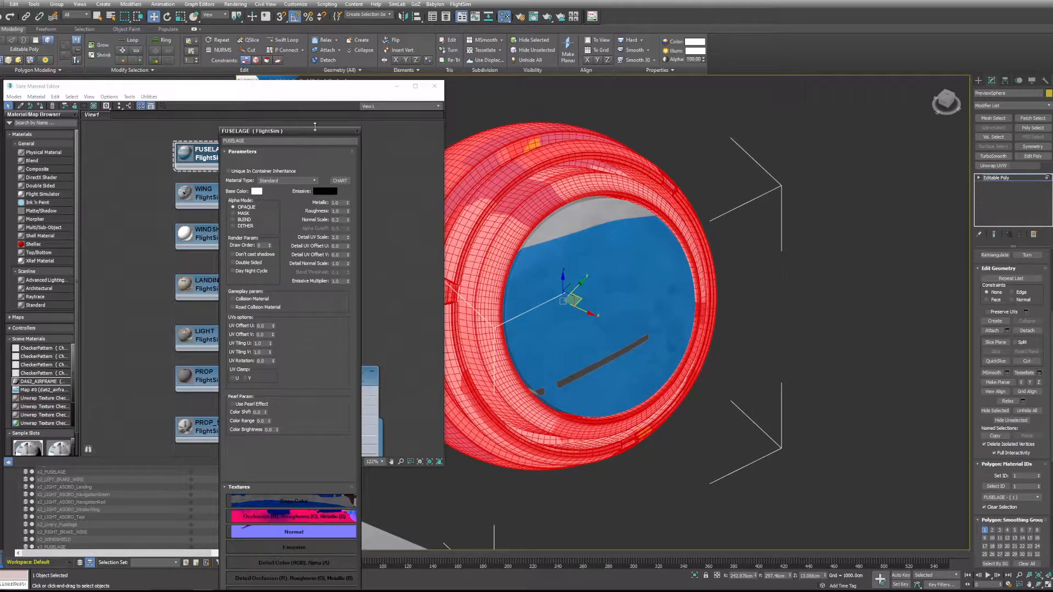
left_click_drag(315, 141, 367, 37)
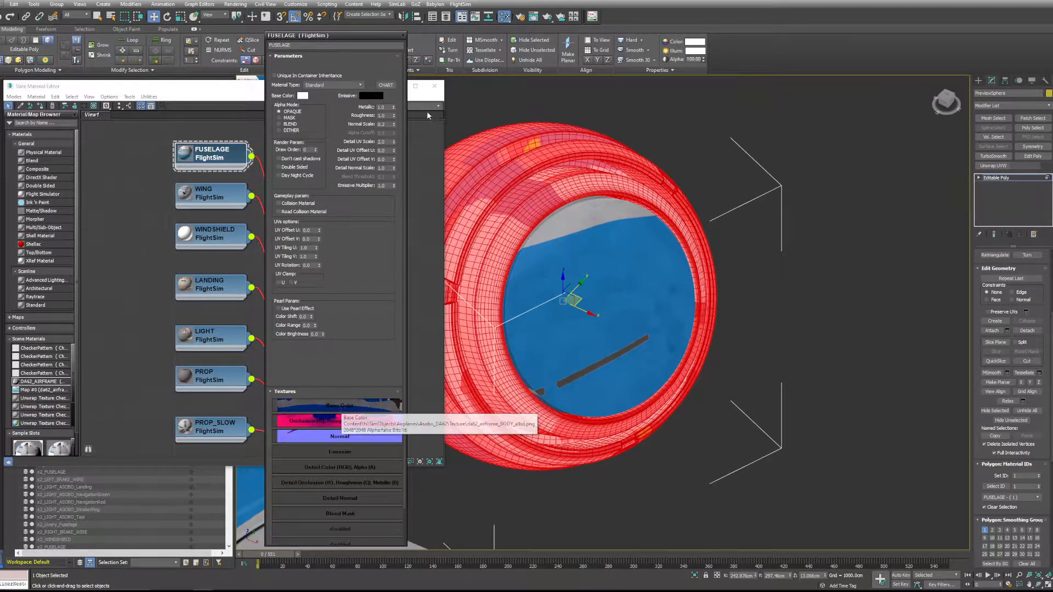
- Close the FUSELAGE parameters and select the sphere's circular front disc element for material ID assignment
left_click(404, 35)
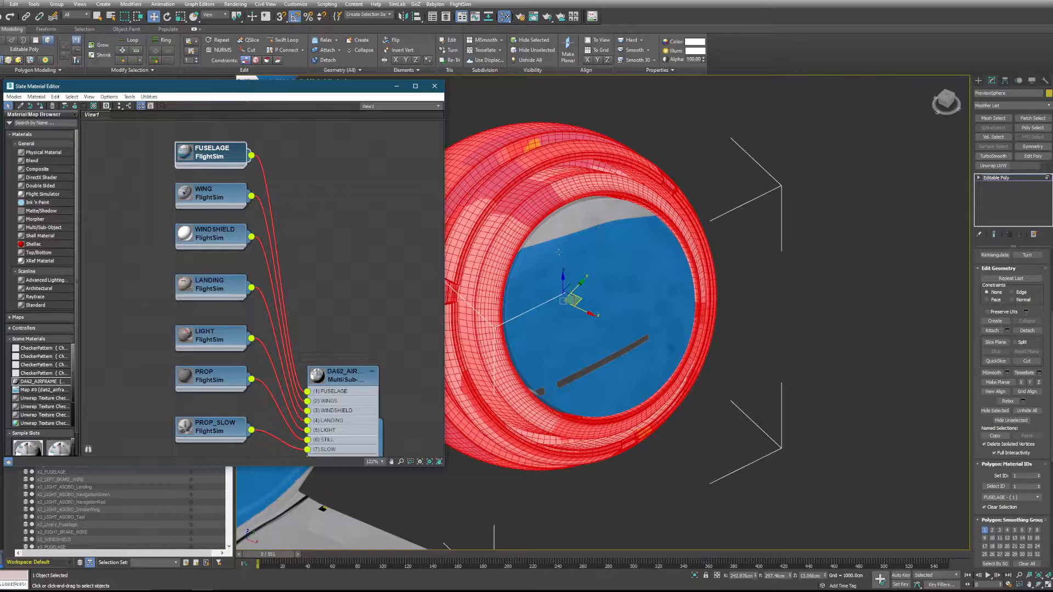
middle_click_drag(566, 252, 619, 244)
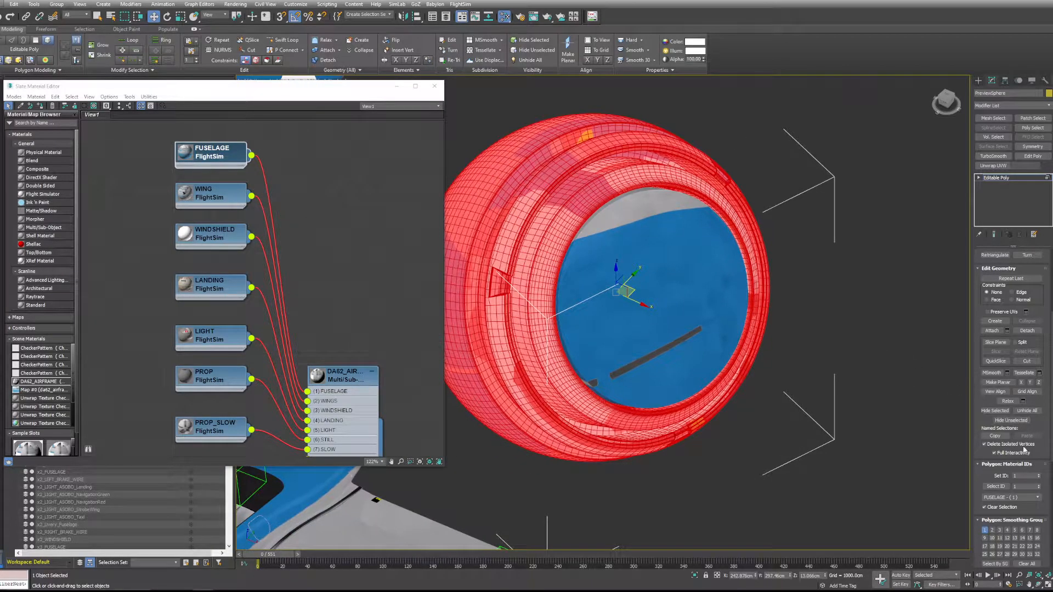
left_click(1021, 475)
left_click(630, 282)
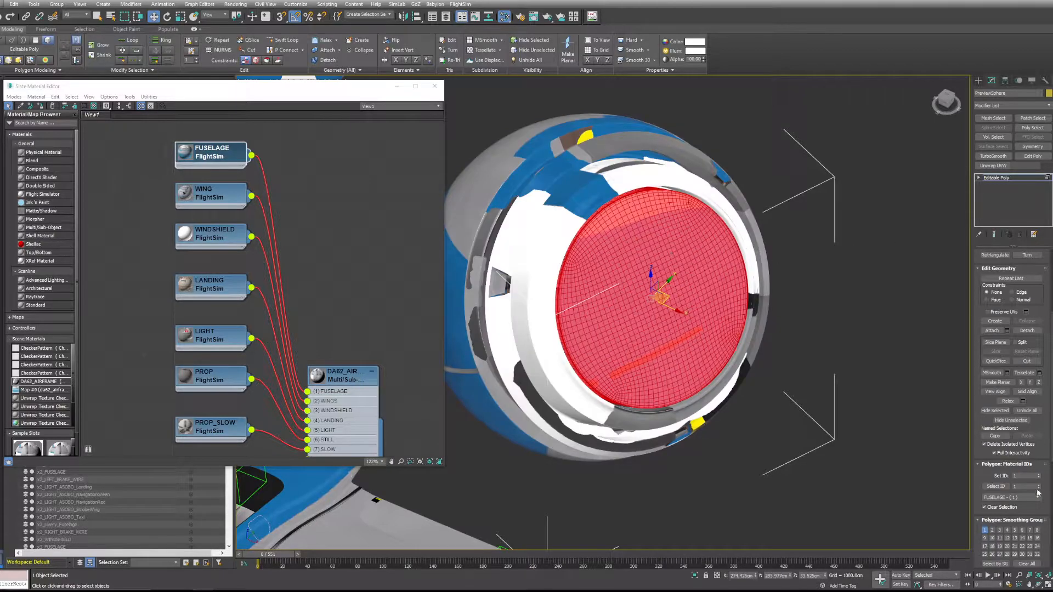
left_click(1027, 476)
- Switch the material editor to Compact mode and move its window beside the preview sphere
left_click(14, 97)
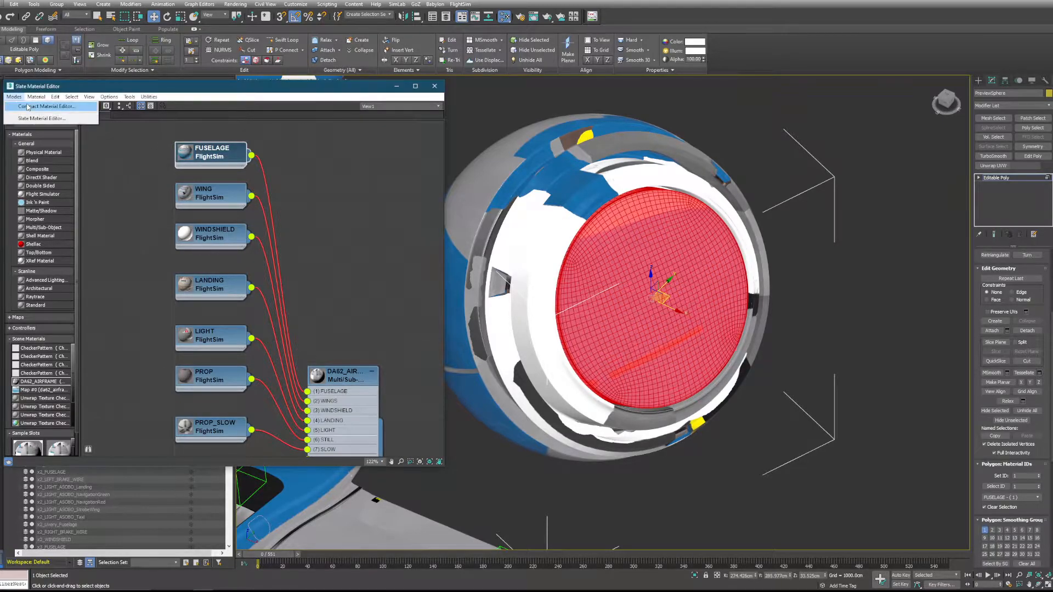
left_click(38, 104)
left_click_drag(189, 7, 450, 79)
- Add a new sub-material to the end of DA62_AIRFRAME and name its slot "Thehand"
left_click(460, 228)
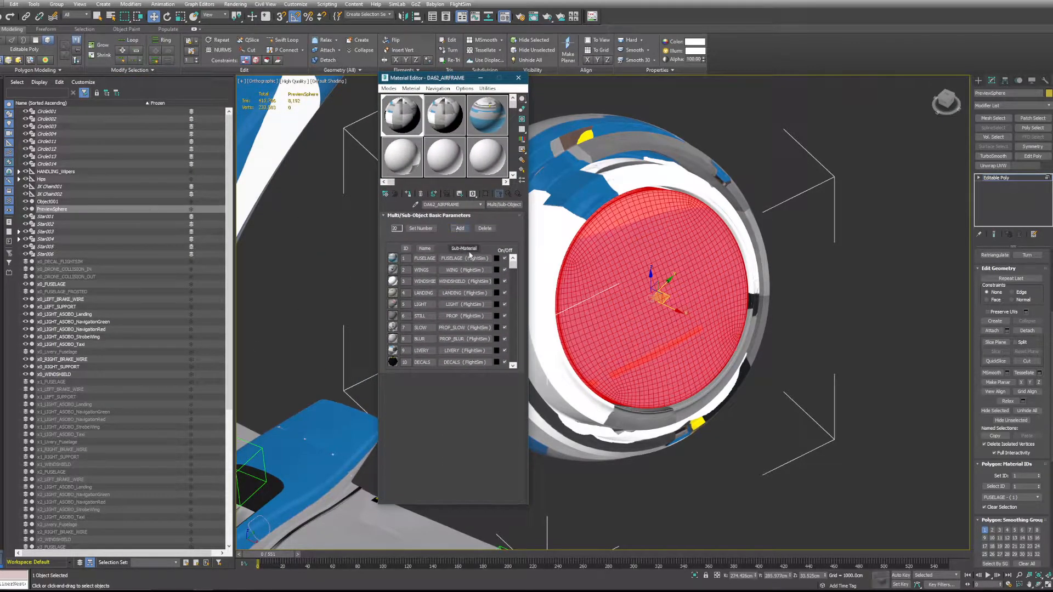
left_click_drag(513, 263, 526, 387)
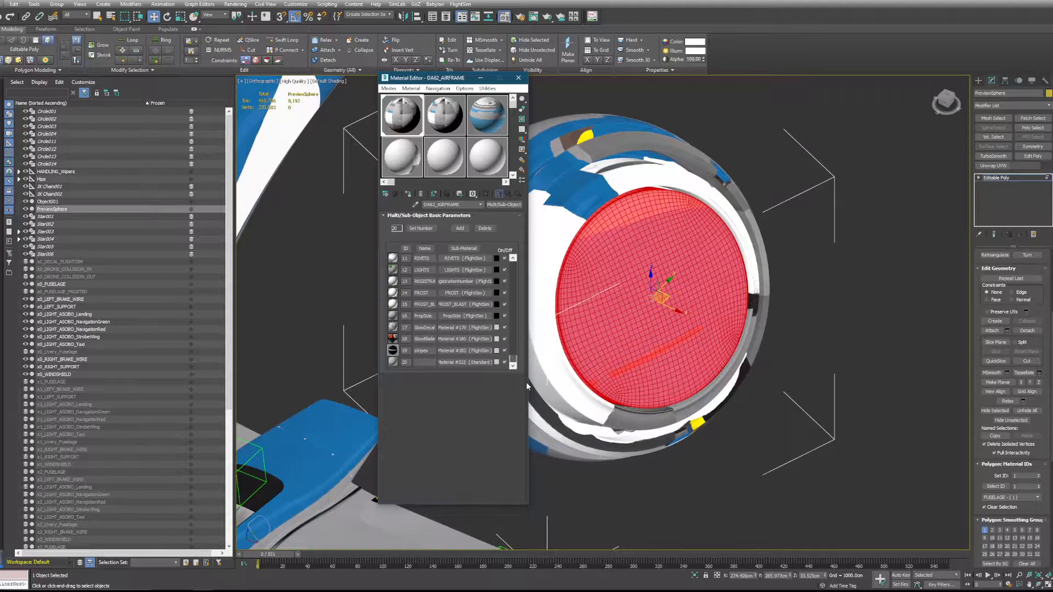
left_click(423, 362)
type("Thehand")
- Change the Thehand sub-material's type from Standard to Flight Simulator
left_click(473, 362)
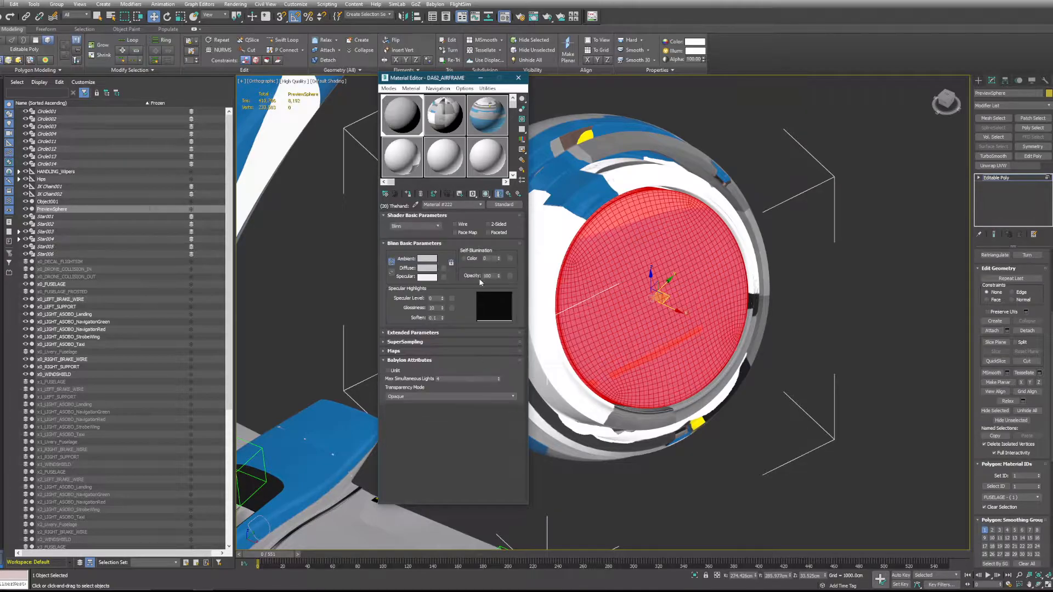
left_click(494, 205)
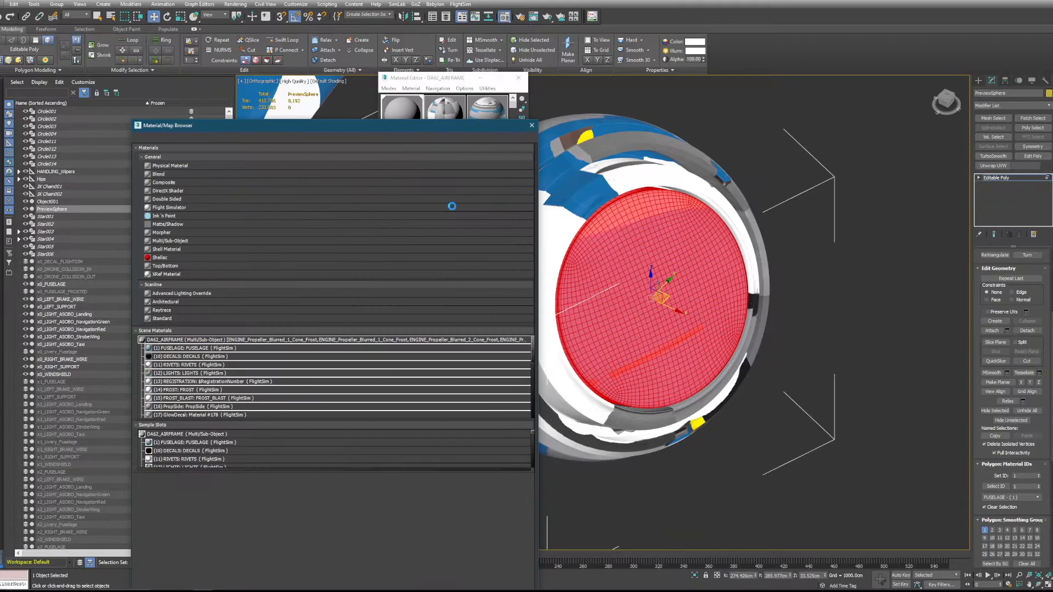
double_click(174, 207)
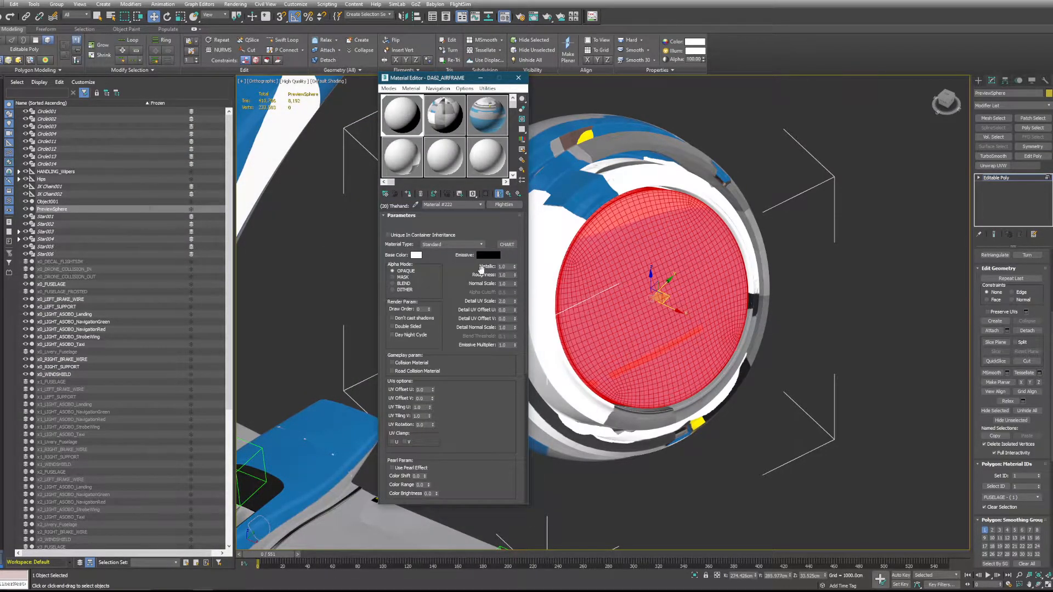
- Start loading a Base Color texture for the Thehand material and browse through DA62_A, PackageSources and SimObjects to the aircraft's Texture folder
scroll(486, 291, "down", 5)
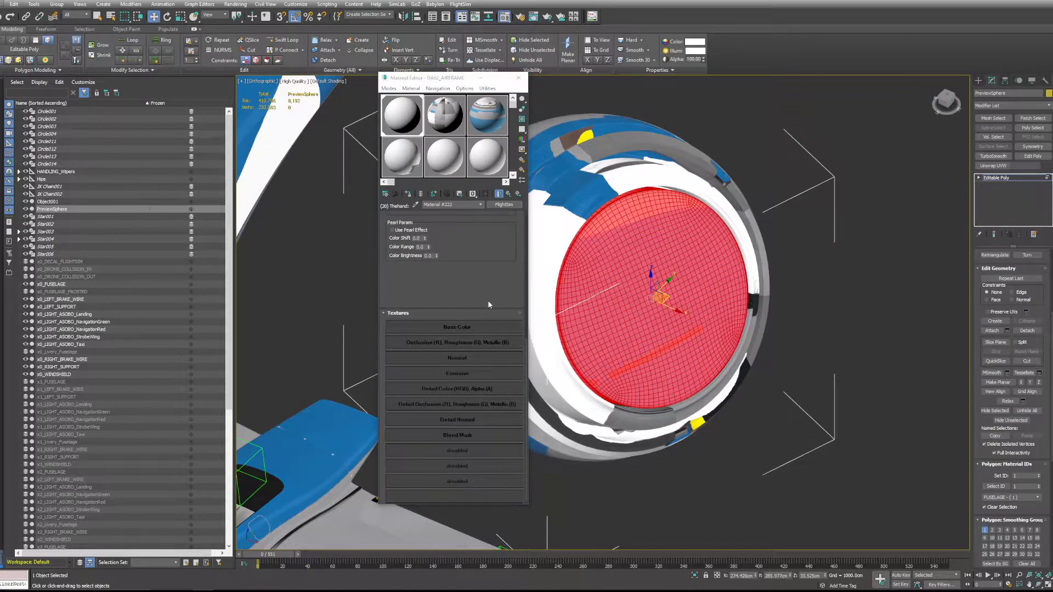
left_click(457, 327)
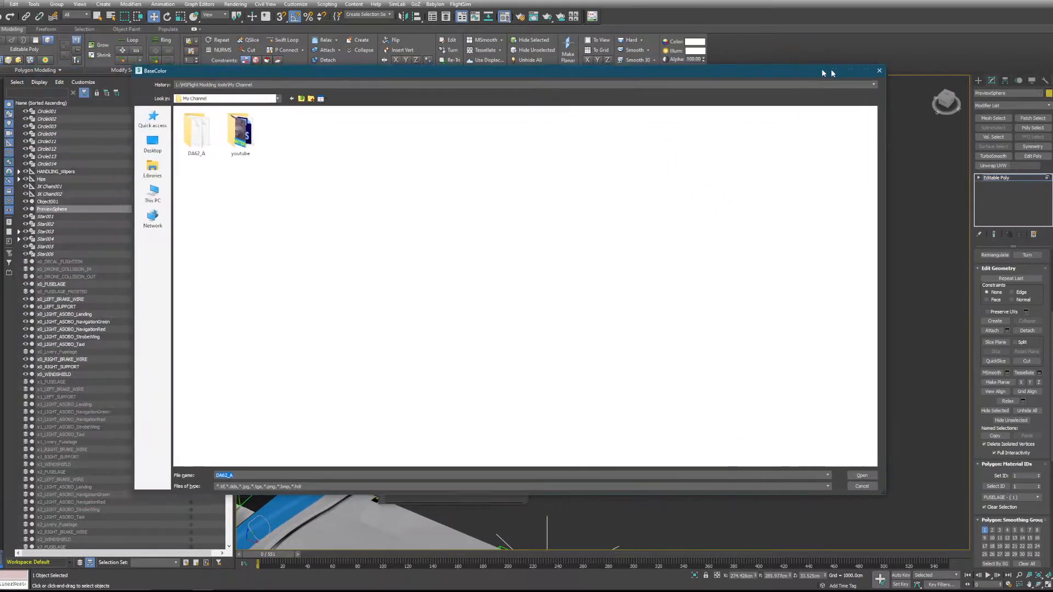
double_click(244, 134)
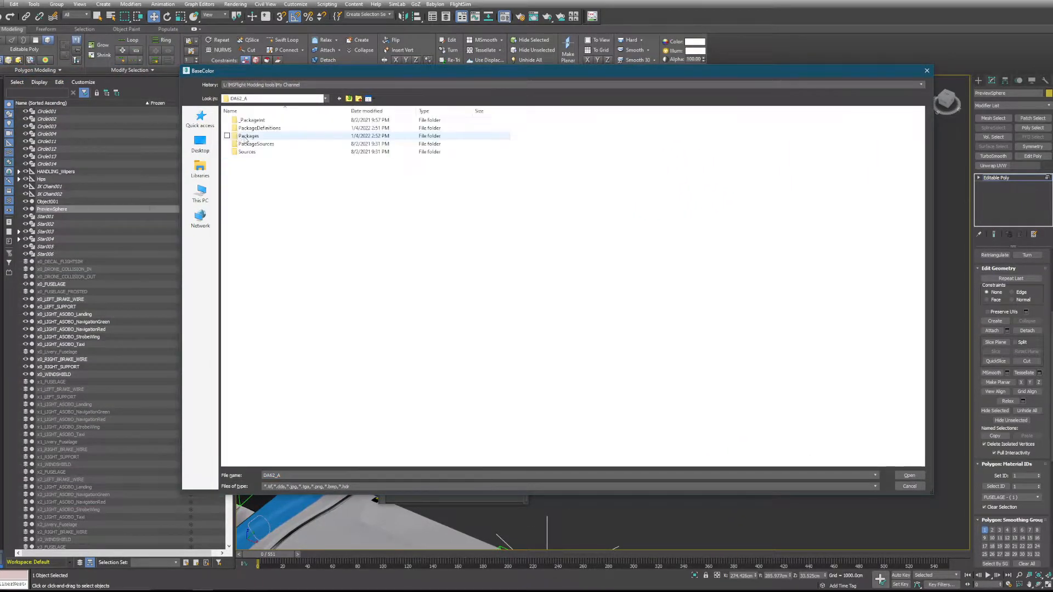
double_click(254, 143)
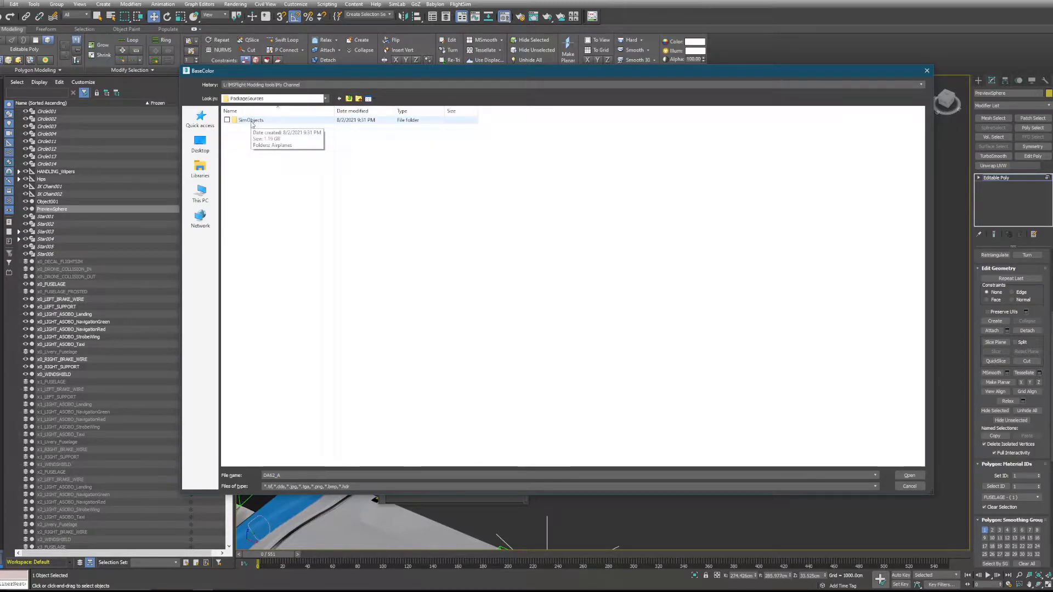
double_click(249, 120)
left_click(251, 122)
double_click(252, 122)
double_click(251, 122)
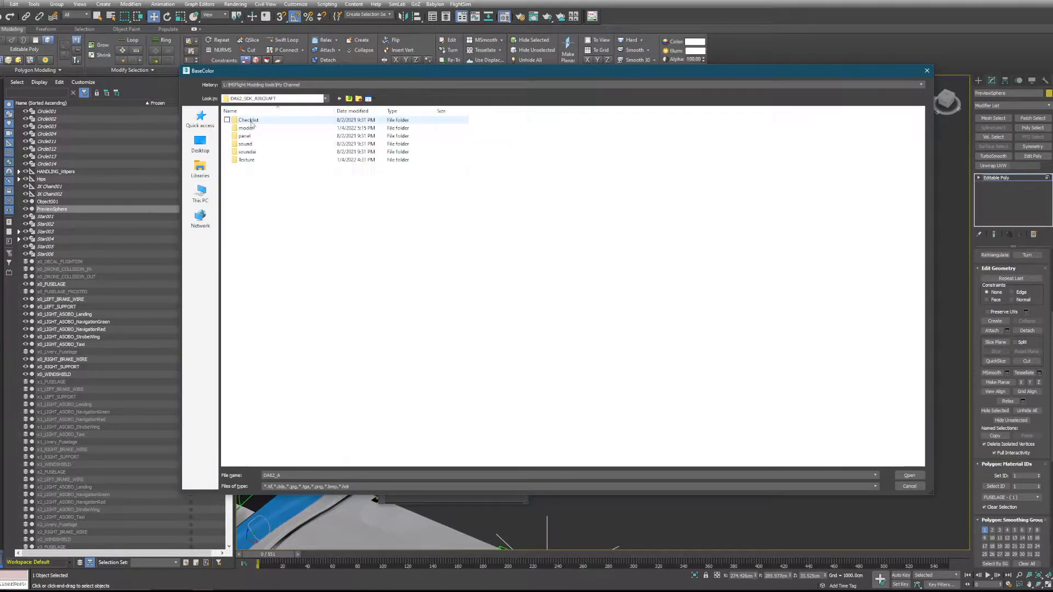
double_click(246, 160)
- Display the textures as thumbnails and load the da62_airframe sheet of warning placards and decals as the Base Color
left_click(370, 99)
left_click(345, 120)
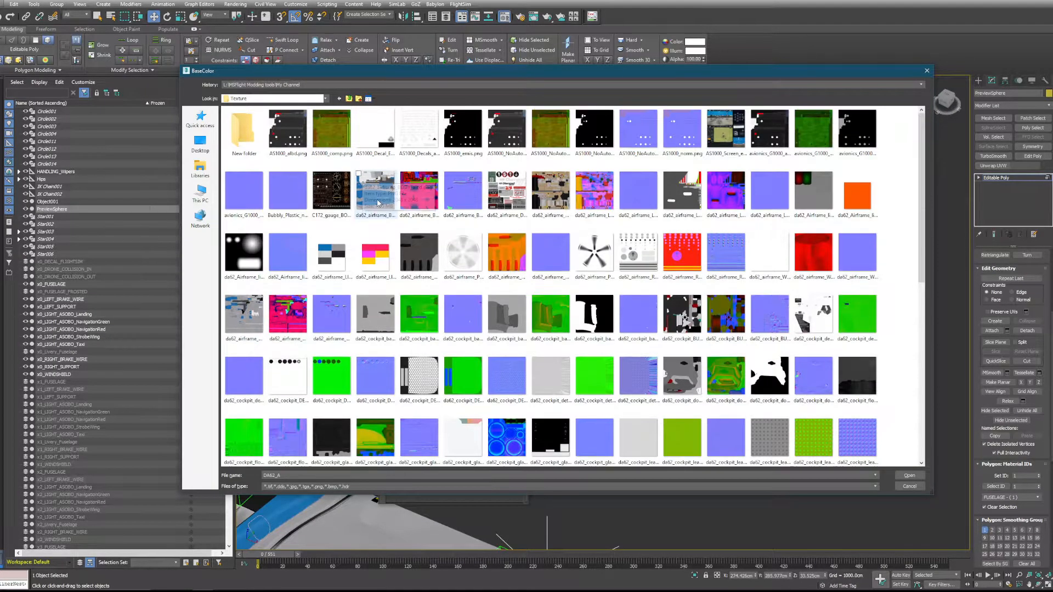
double_click(509, 200)
middle_click_drag(606, 218, 648, 206)
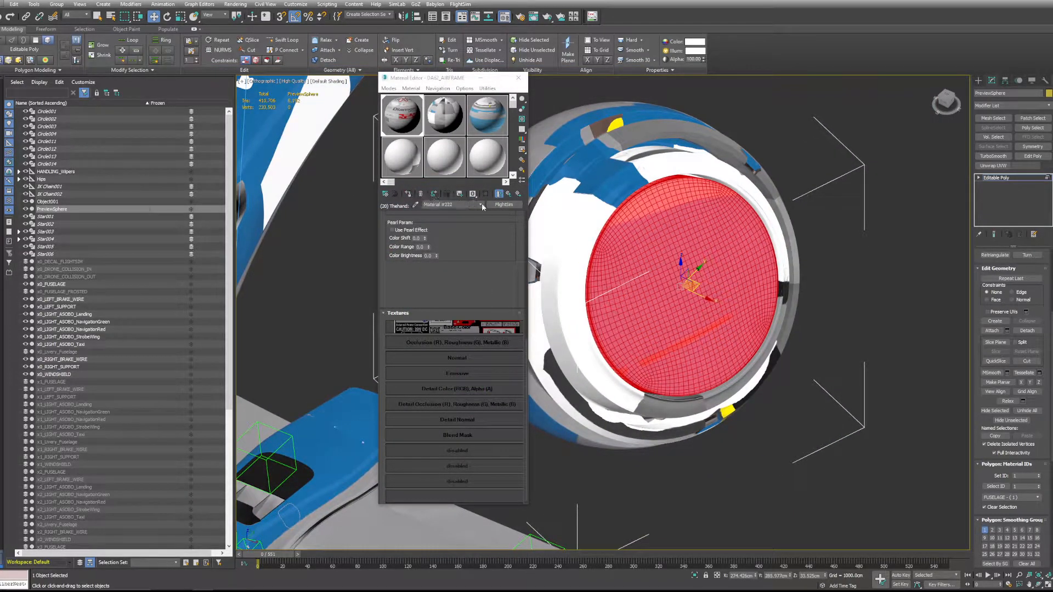
- Return to the DA62_AIRFRAME sub-material list and set the front disc's polygon material ID to 20
left_click(409, 194)
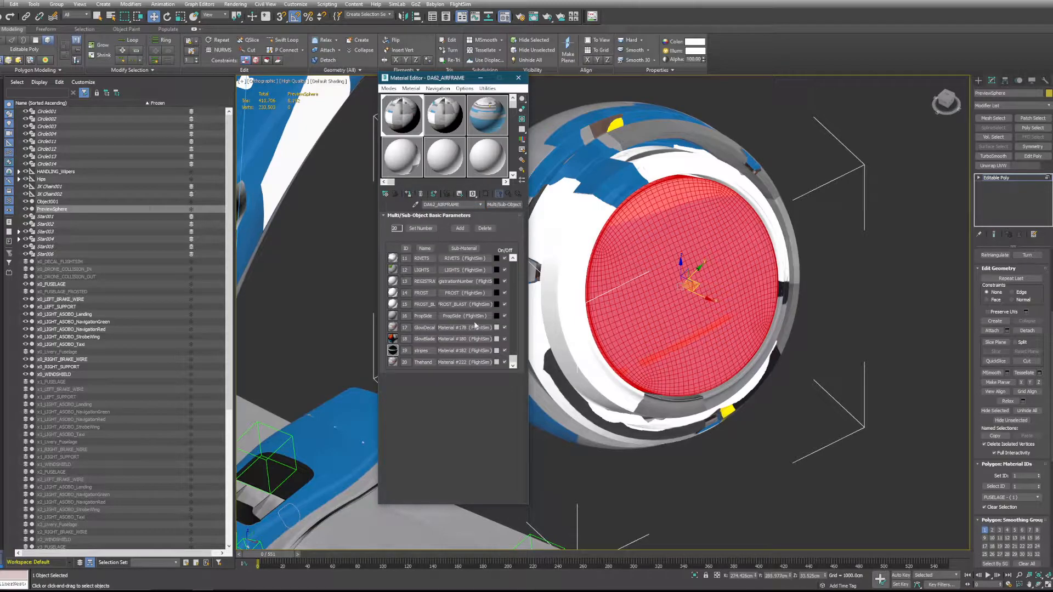
scroll(1041, 278, "up", 5)
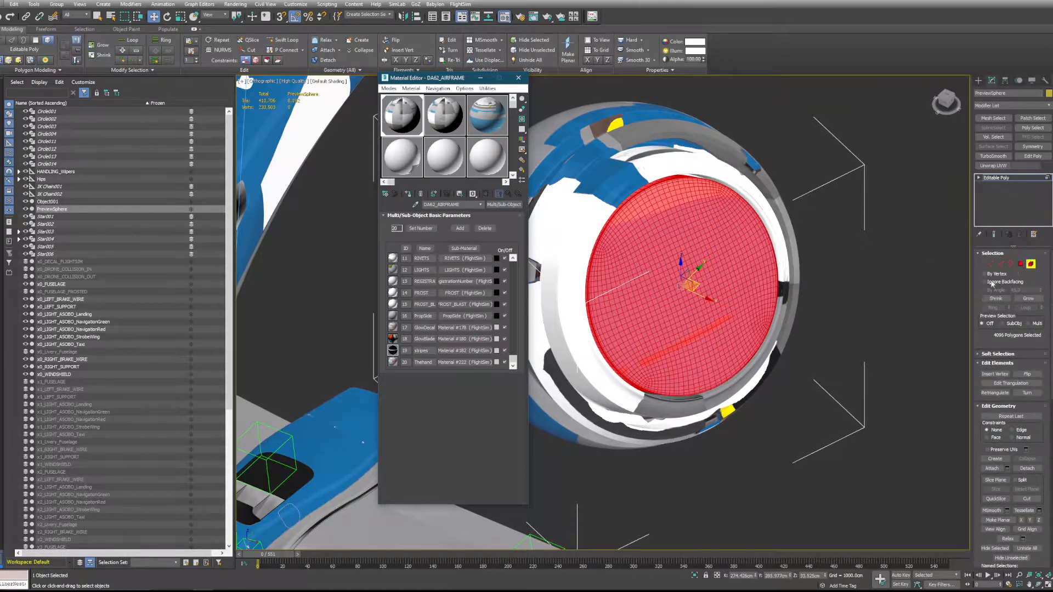
left_click_drag(708, 301, 747, 298)
scroll(1031, 472, "down", 5)
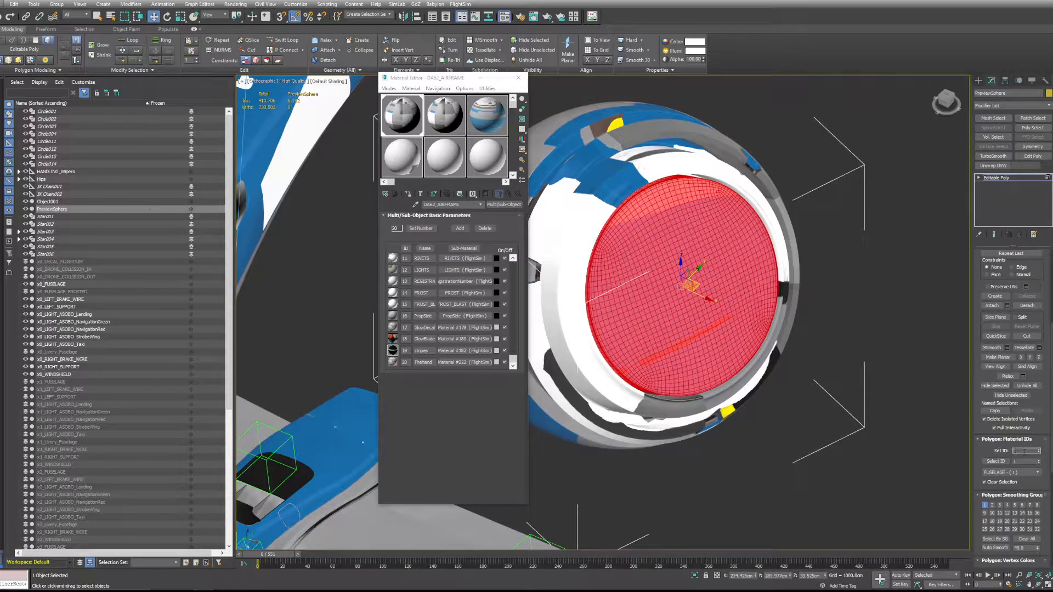
key("Return")
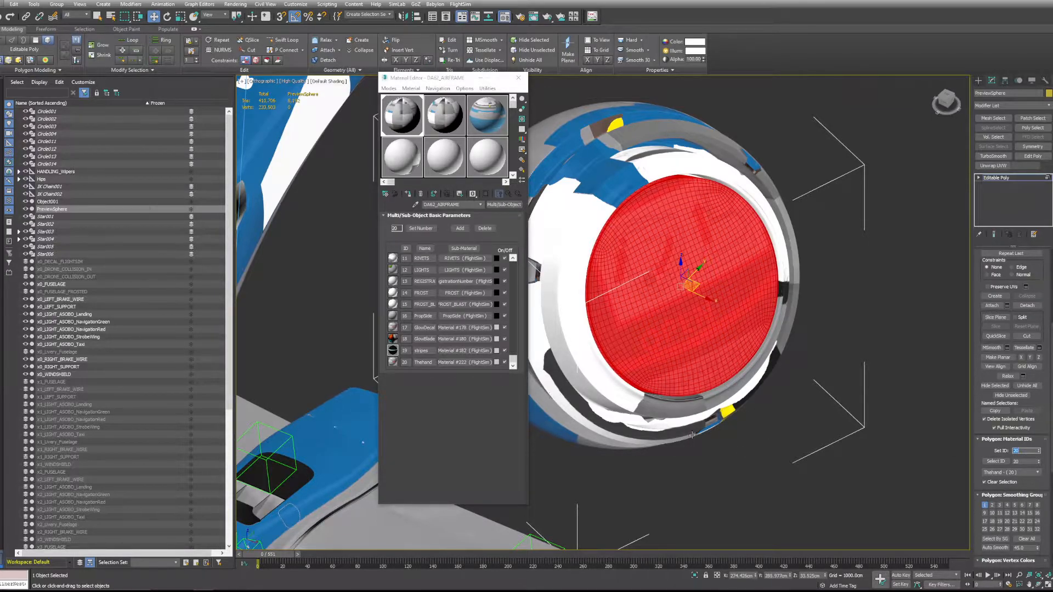
key("ctrl+d")
left_click(702, 325)
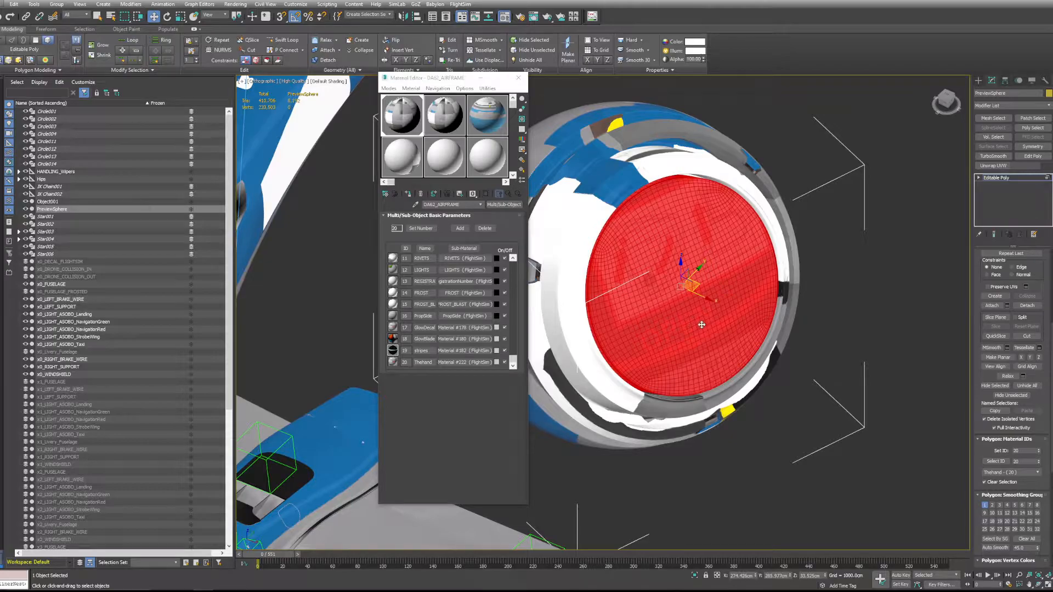
- Apply an Unwrap UVW modifier to the front disc's faces, check their layout in the UV editor and close it
left_click(995, 165)
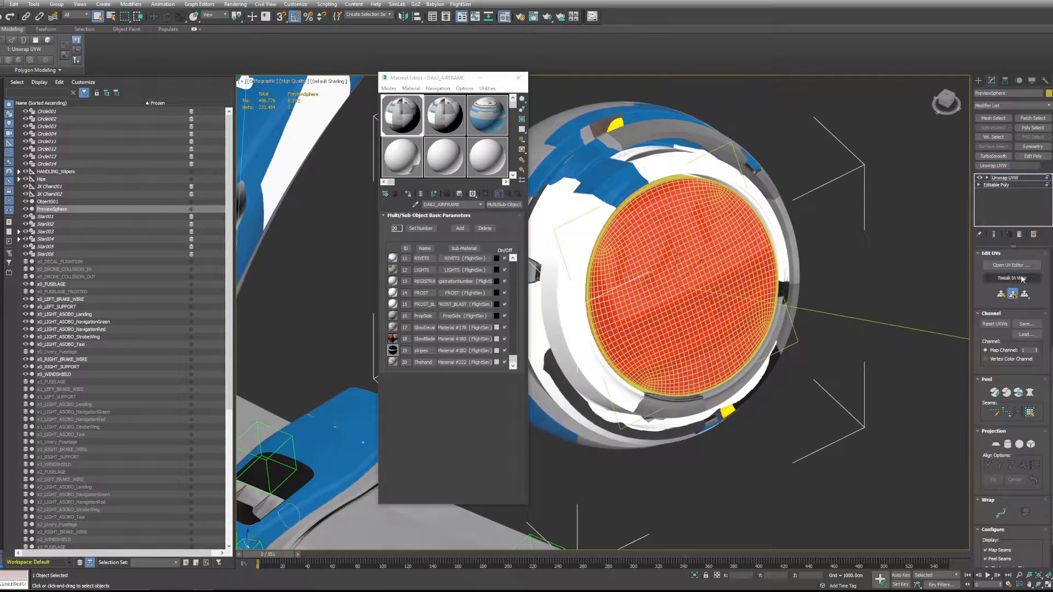
left_click(1012, 266)
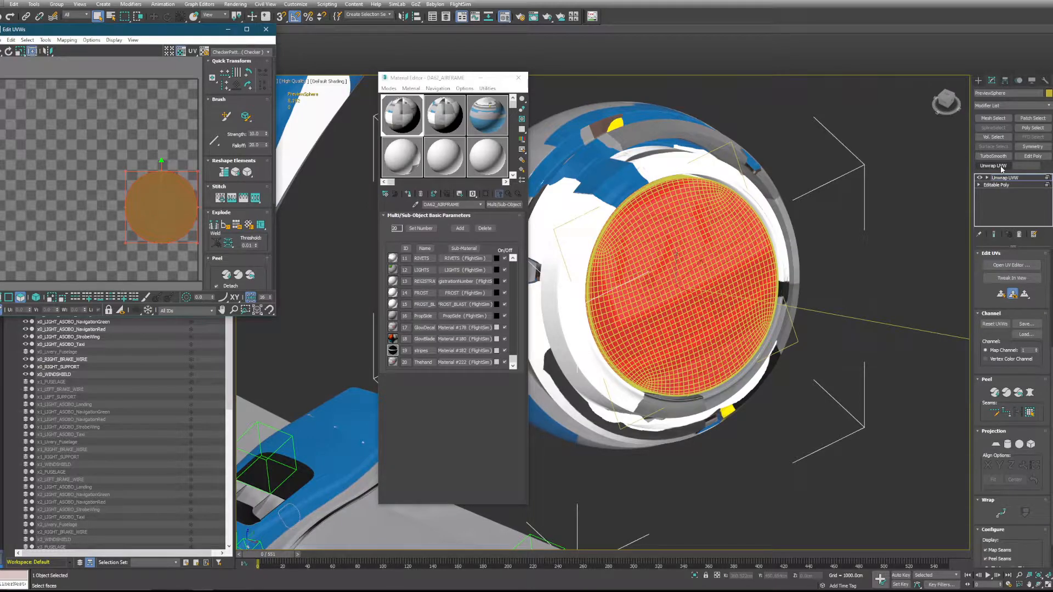
left_click(271, 31)
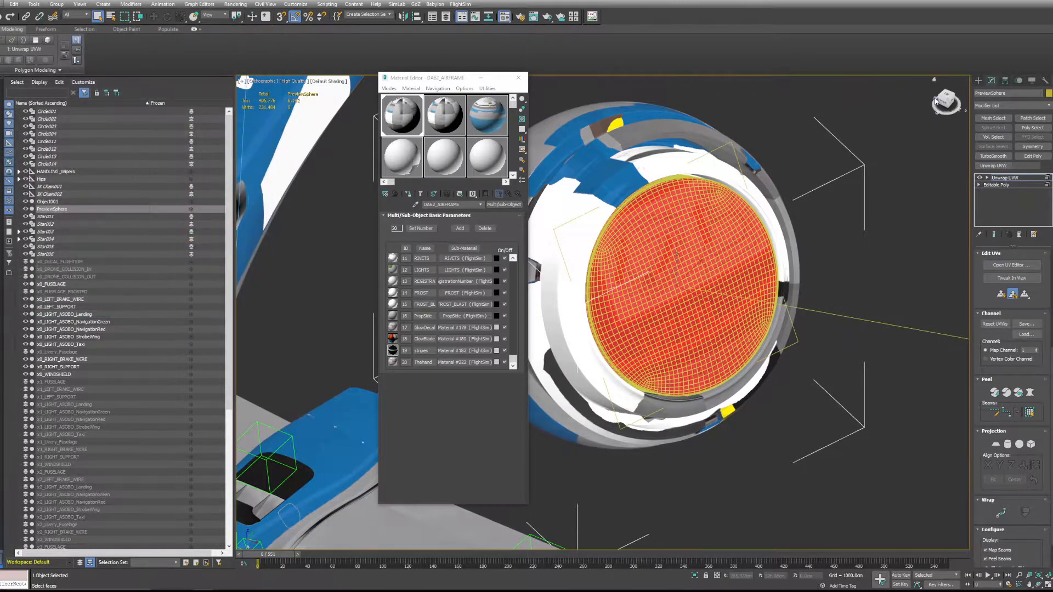
- Examine the available modifiers, from mesh editing and UV coordinate to surface modifiers, without applying one
left_click(1041, 105)
scroll(1015, 315, "down", 3)
scroll(1013, 438, "down", 3)
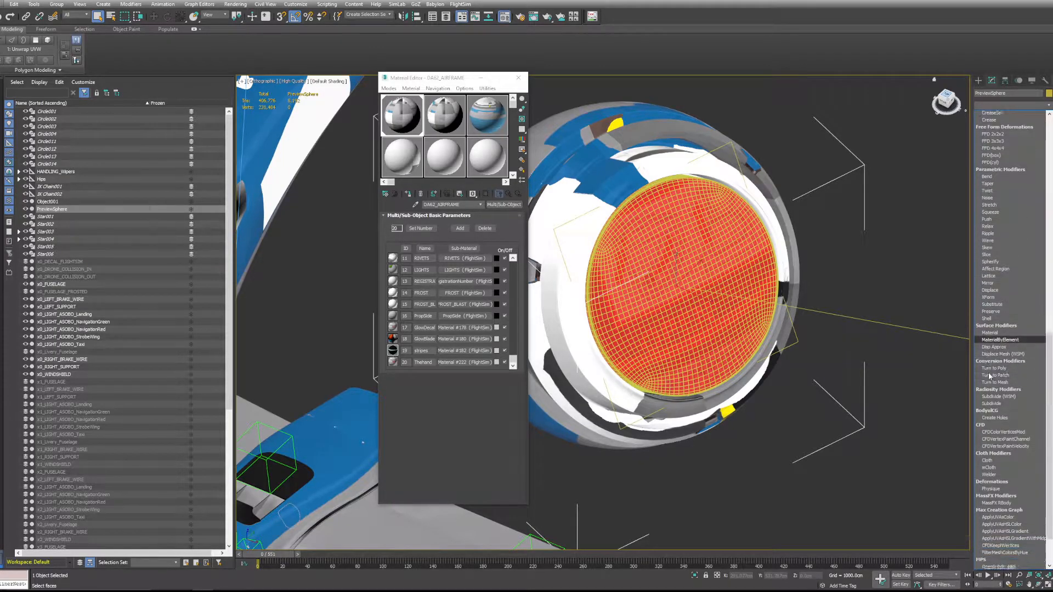
scroll(1013, 446, "up", 5)
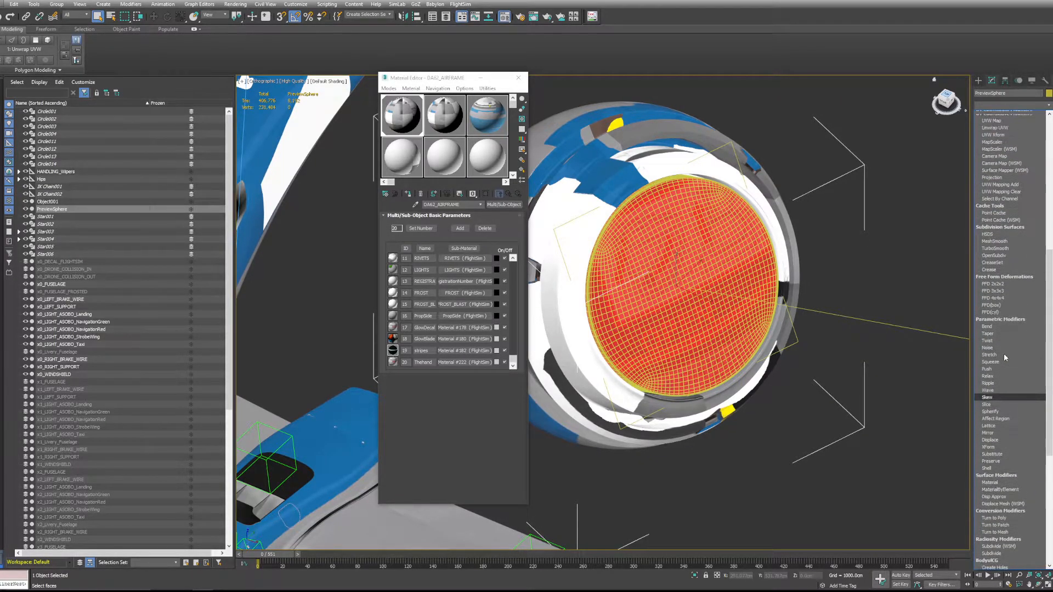
scroll(1010, 324, "down", 5)
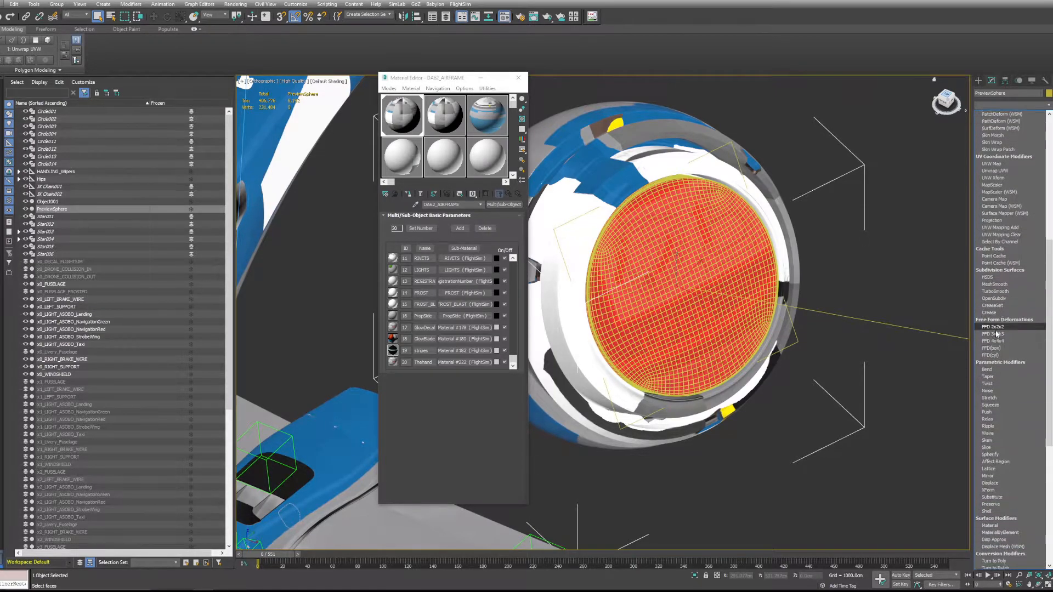
scroll(997, 334, "down", 6)
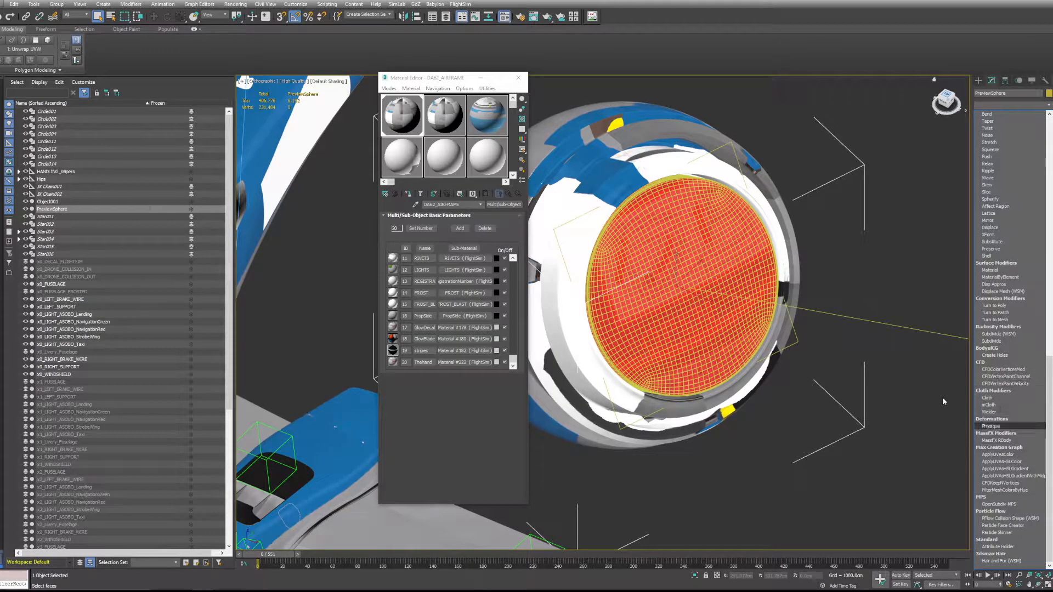
scroll(994, 309, "up", 3)
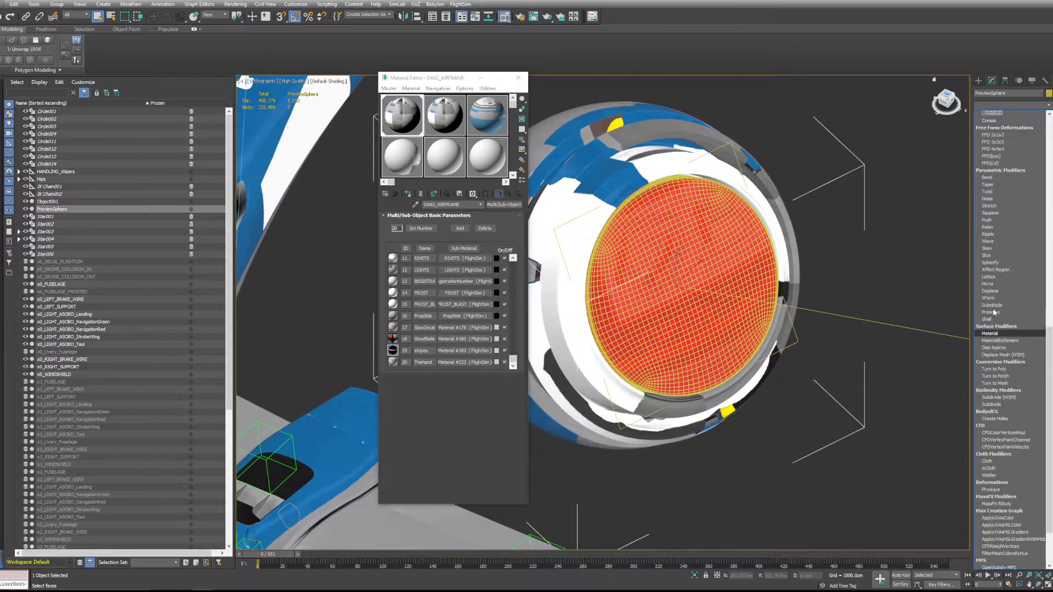
scroll(1005, 422, "up", 4)
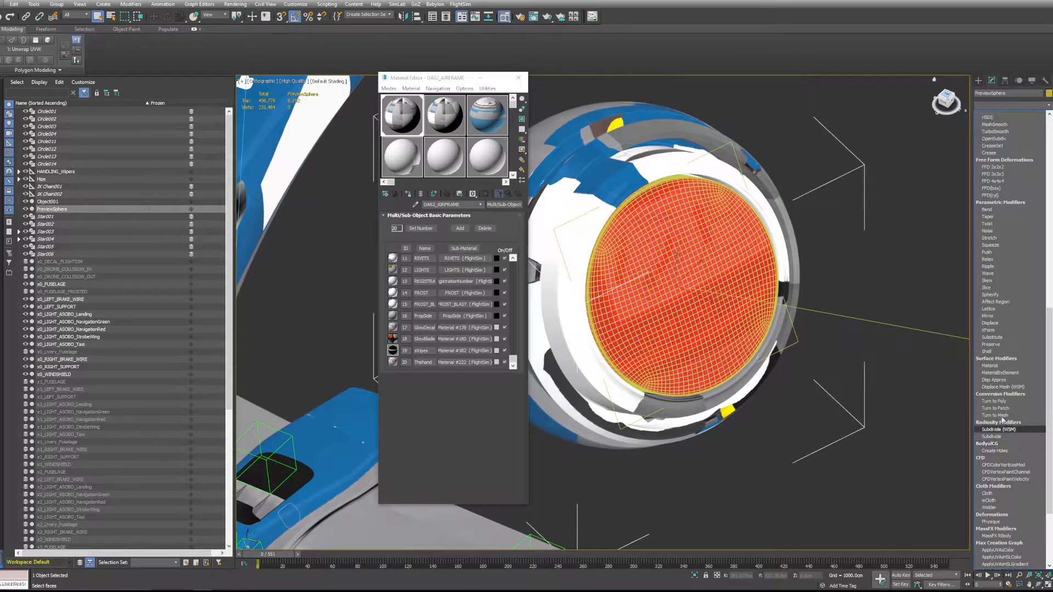
scroll(1006, 402, "up", 6)
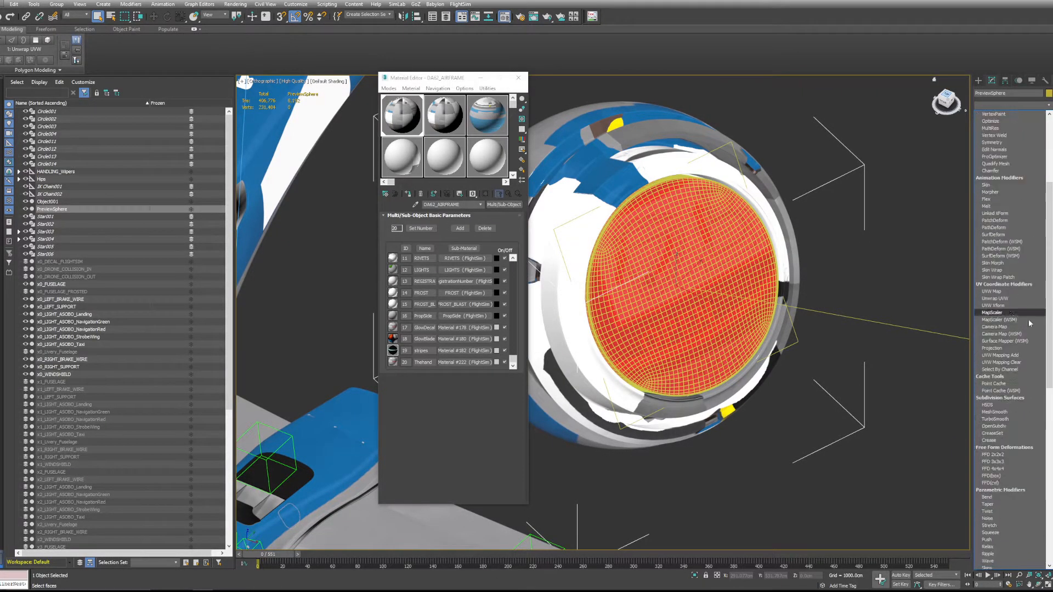
scroll(1012, 337, "up", 5)
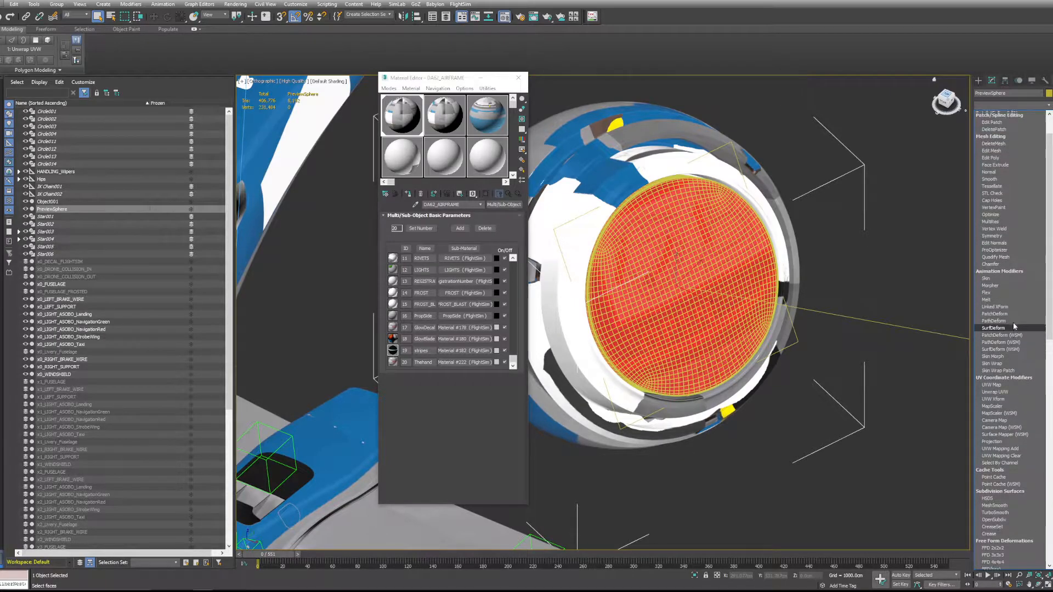
left_click(905, 246)
- Delete the Unwrap UVW modifier from the preview sphere's modifier stack
right_click(1009, 178)
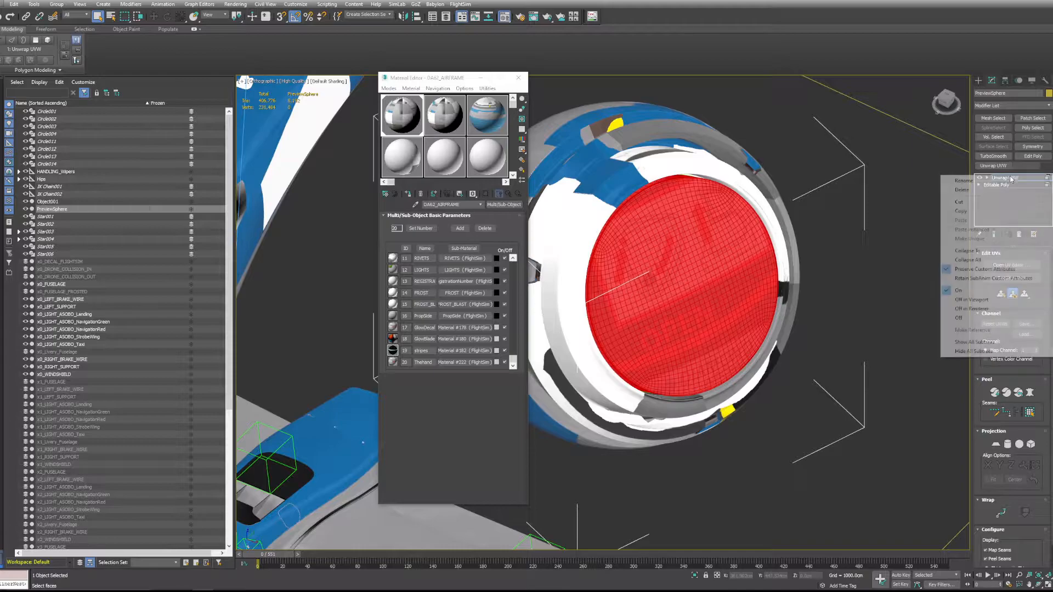
left_click(981, 192)
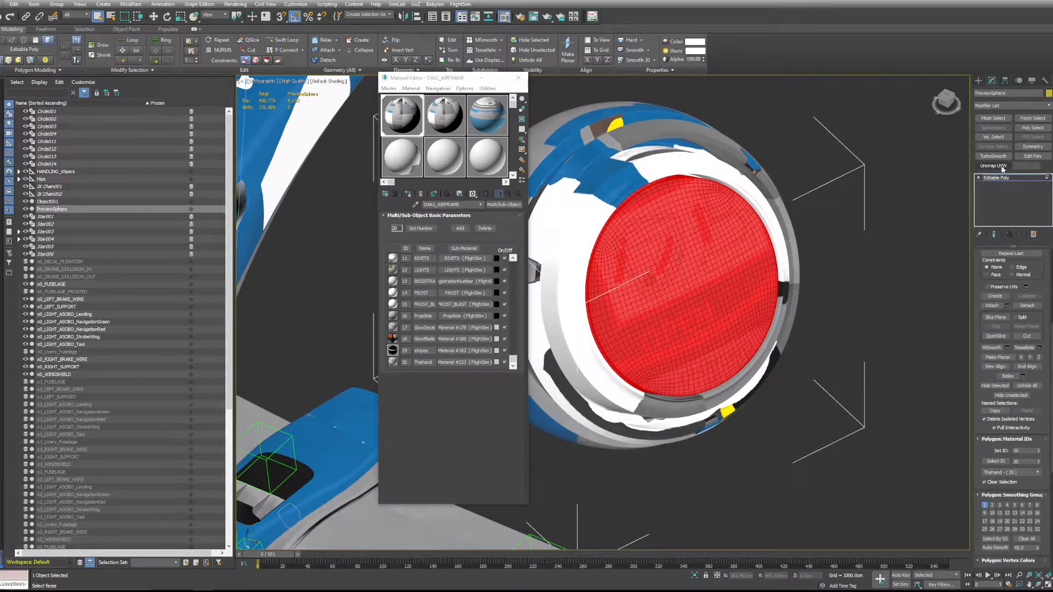
left_click(1004, 105)
scroll(1044, 182, "down", 5)
scroll(1045, 183, "down", 10)
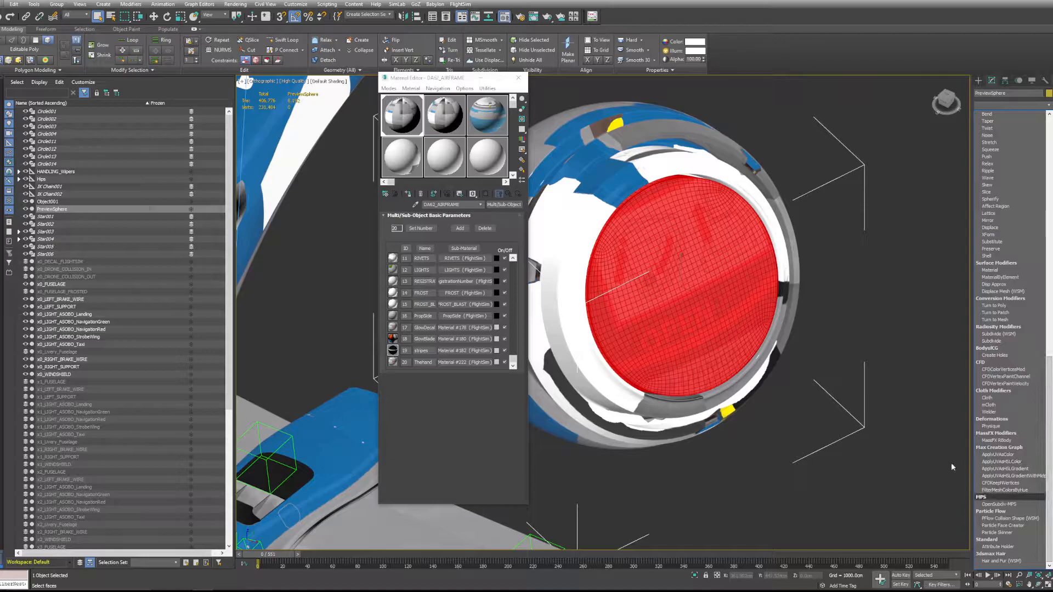
left_click(935, 377)
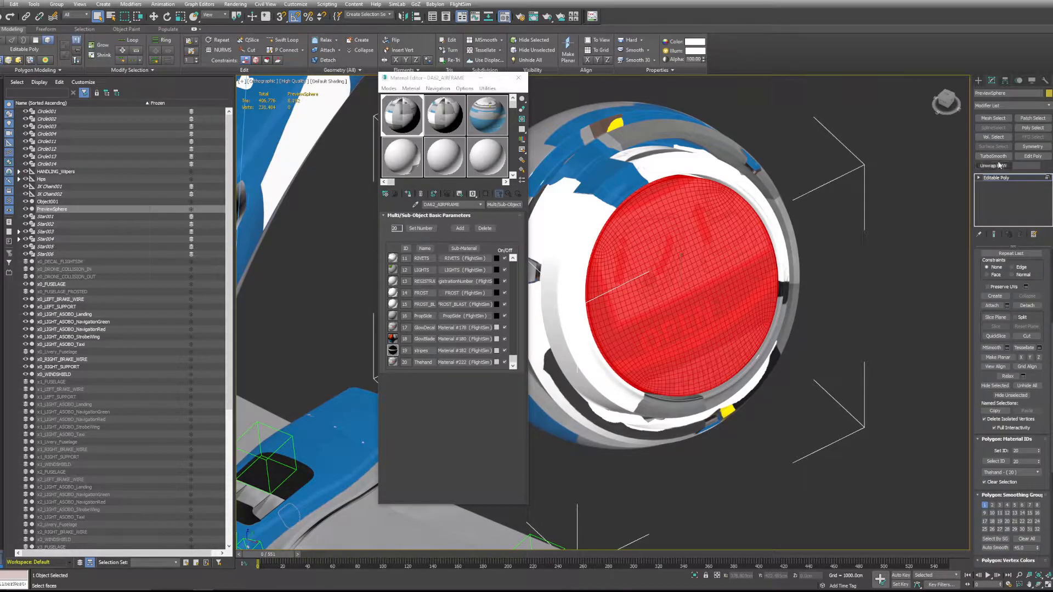
- Apply an Unwrap UVW modifier to the front disc's faces and start picking a bitmap background in its UV editor
left_click(994, 165)
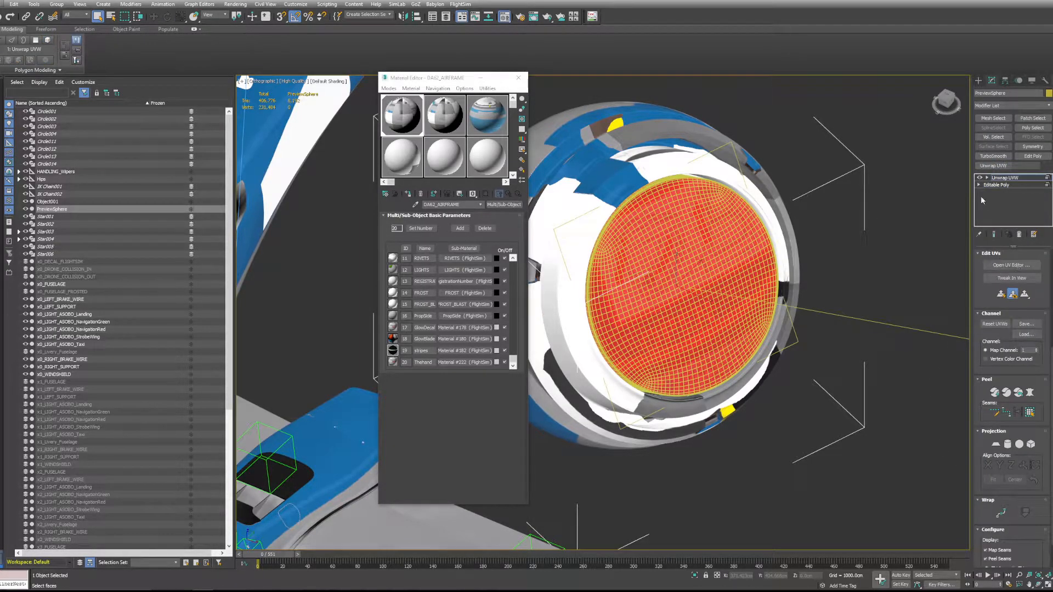
left_click(1012, 265)
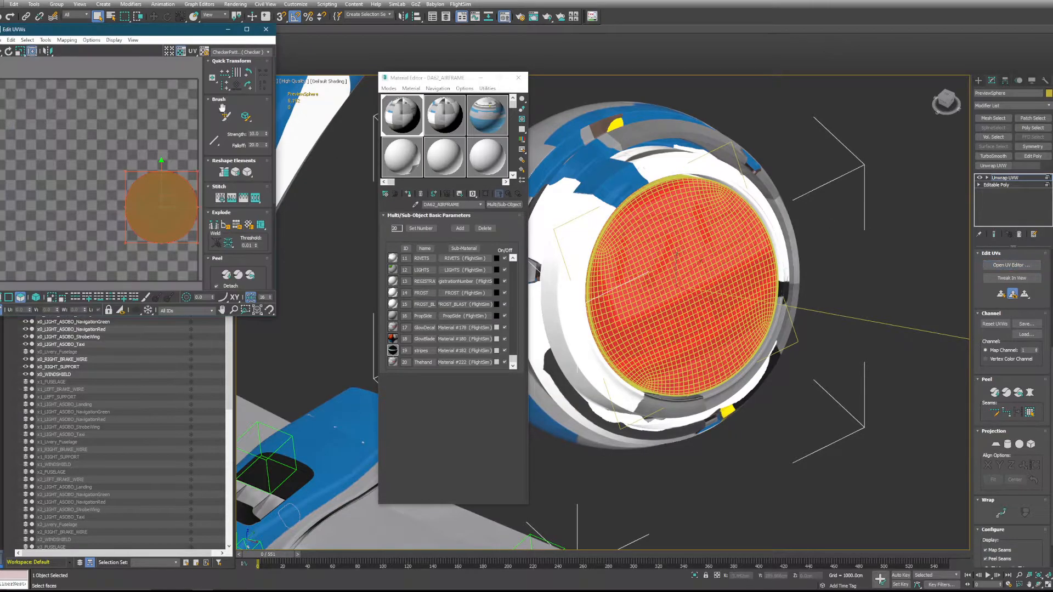
left_click(247, 52)
left_click(241, 93)
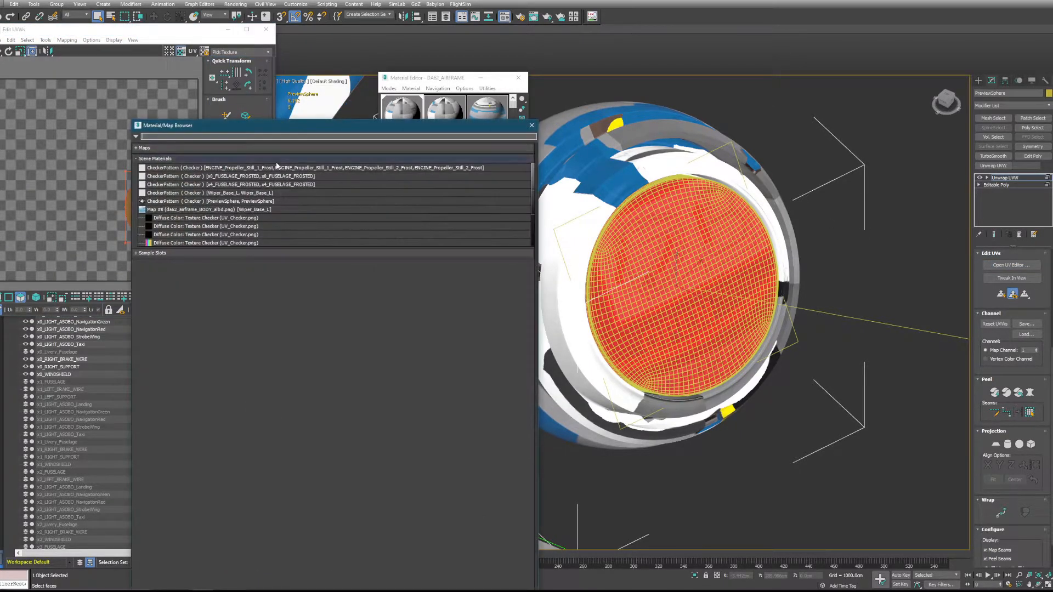
left_click(183, 148)
double_click(175, 168)
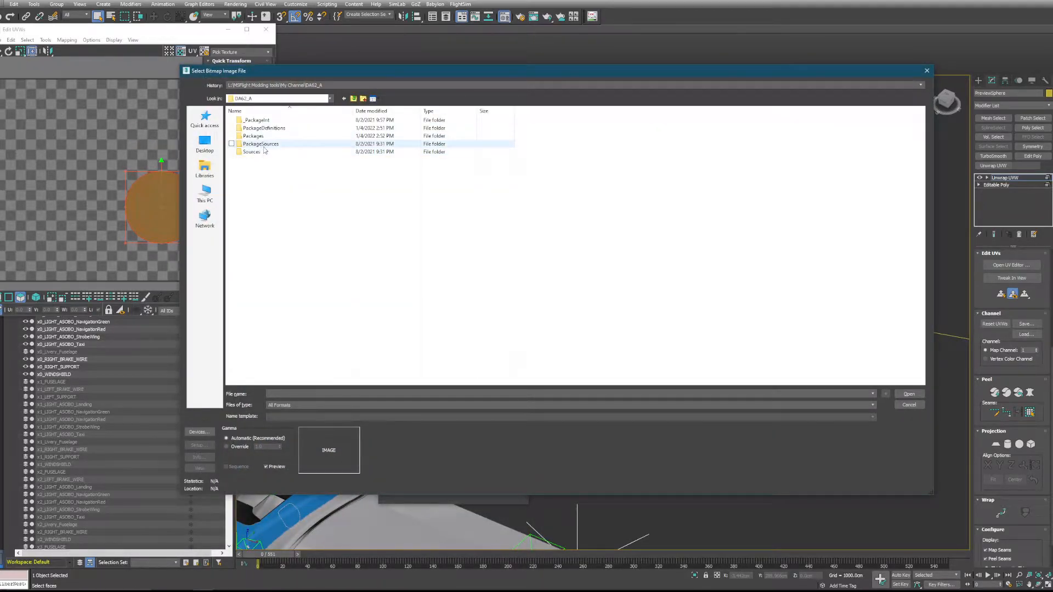
- Load da62_airframe_DECAL_albd.png from the PackageSources aircraft Texture folder as the UV editor's background
double_click(263, 145)
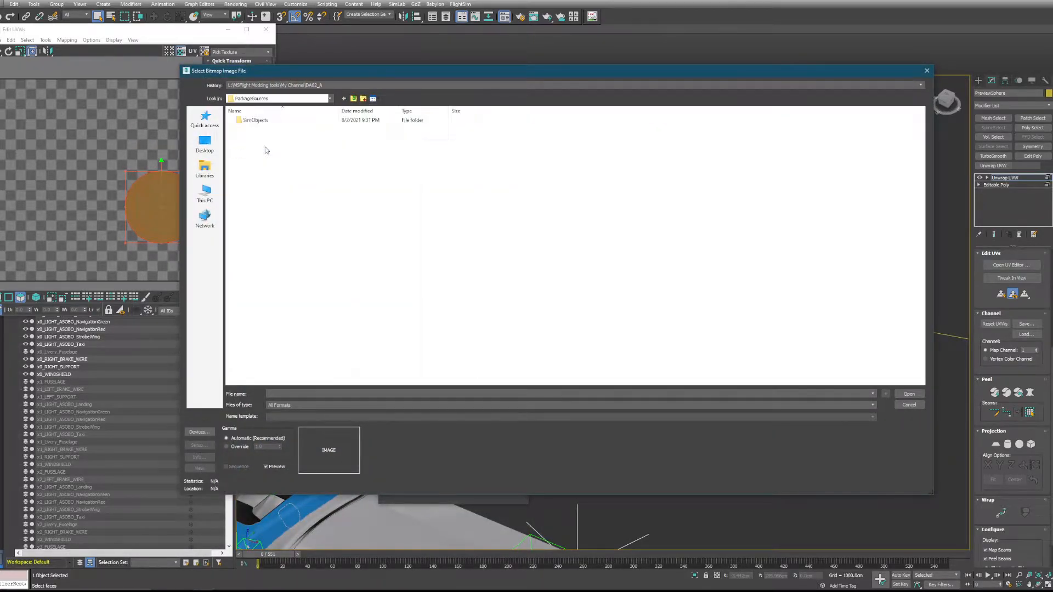
left_click(353, 99)
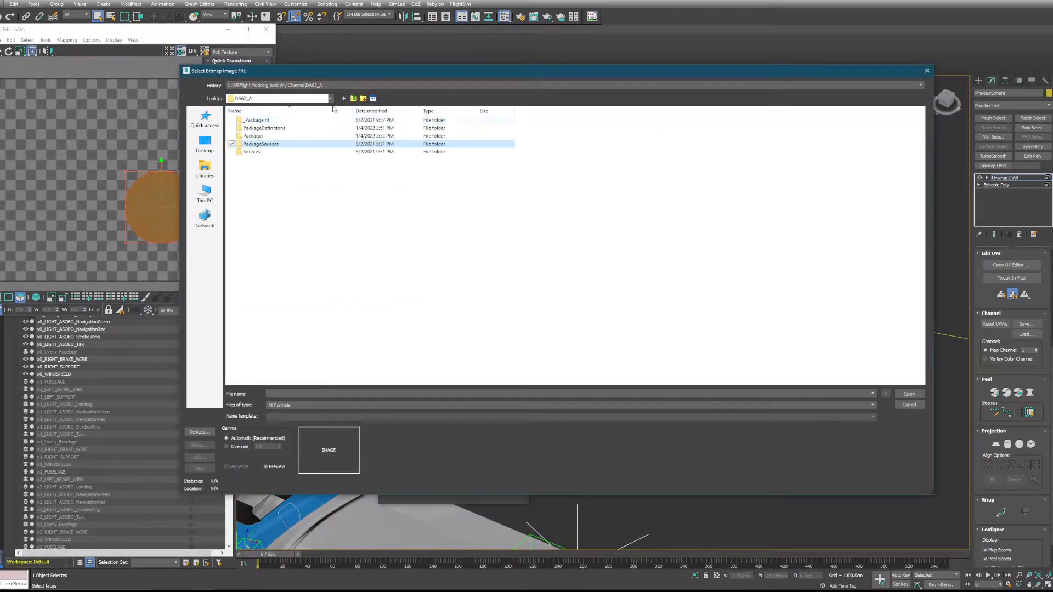
double_click(261, 144)
double_click(262, 121)
double_click(263, 121)
double_click(263, 156)
double_click(512, 191)
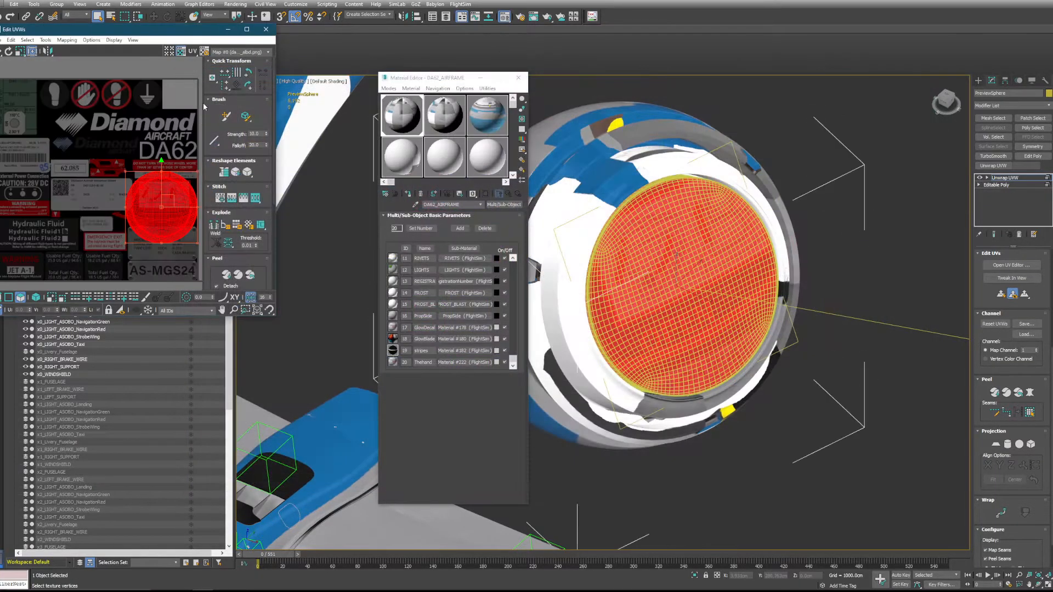
- Move the disc's UV shell onto the warning symbols in the upper part of the decal texture
left_click_drag(215, 30, 470, 127)
scroll(415, 235, "up", 3)
scroll(414, 234, "down", 5)
middle_click_drag(345, 197, 353, 219)
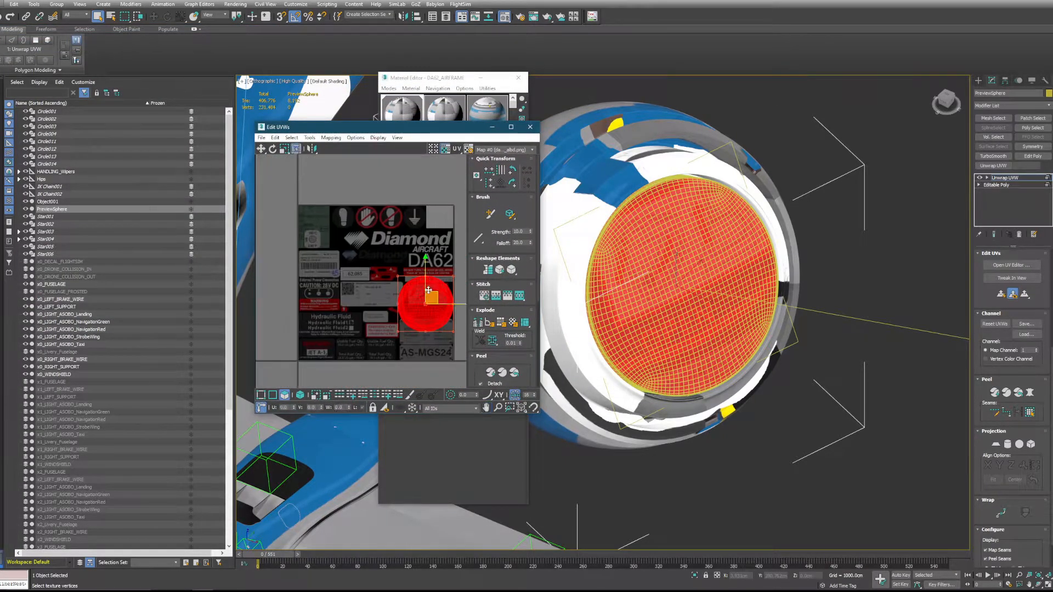
left_click_drag(353, 219, 433, 213)
scroll(344, 192, "up", 5)
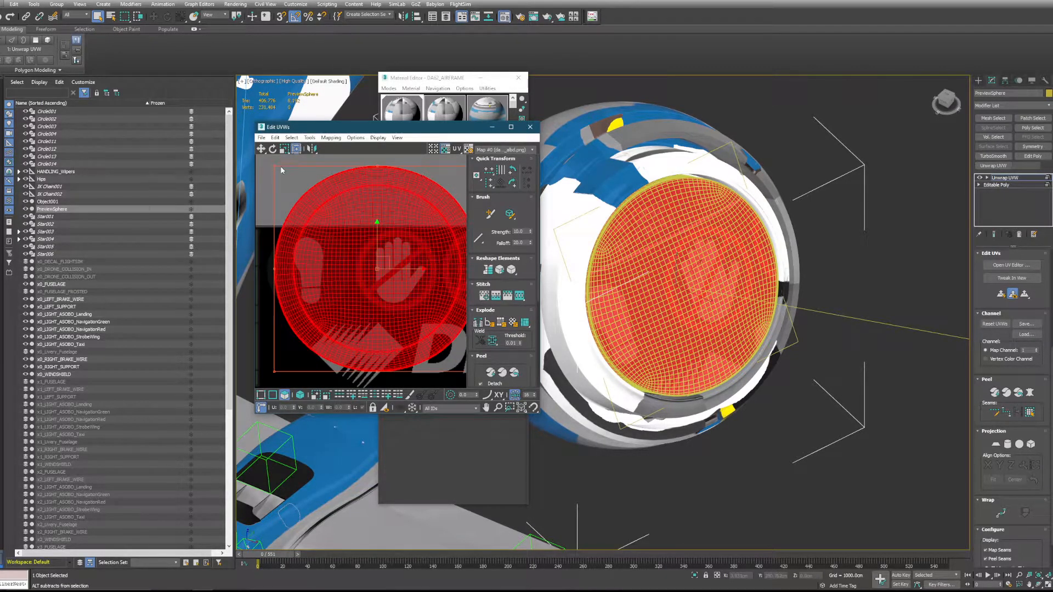
- Scale and position the disc's UV shell so it fits the crossed-out hand symbol, and clear the UV selection
left_click_drag(283, 170, 344, 237)
left_click_drag(309, 190, 413, 267)
scroll(394, 266, "up", 2)
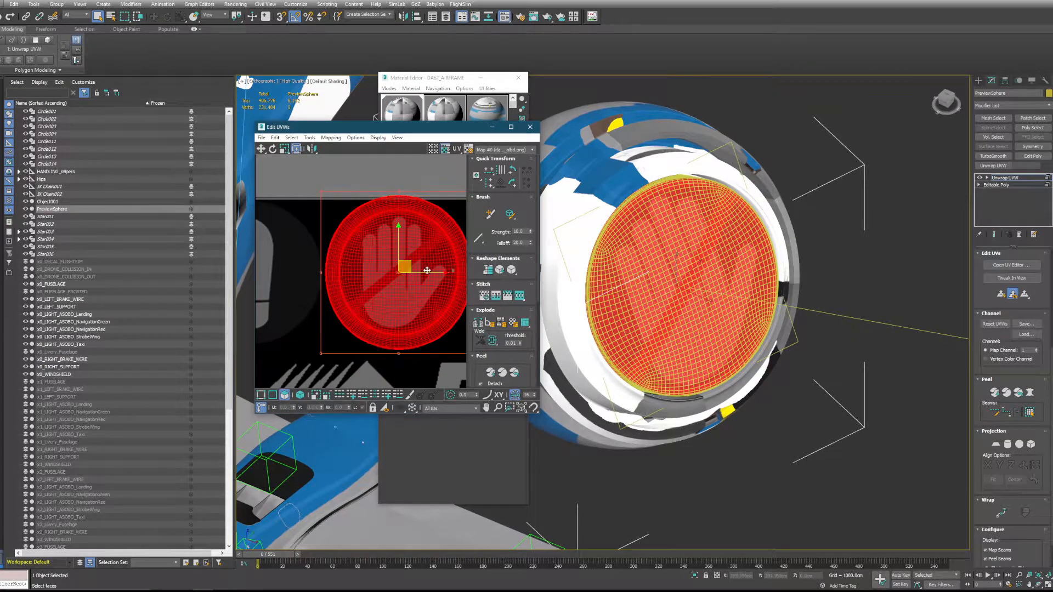
middle_click_drag(413, 268, 389, 267)
scroll(389, 267, "up", 1)
middle_click_drag(402, 213, 375, 222)
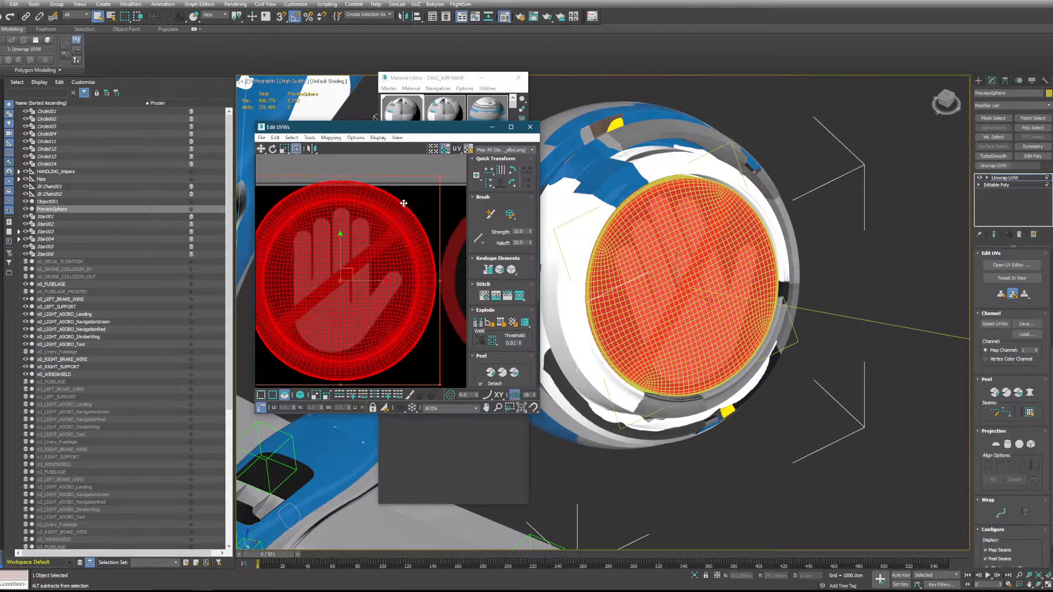
scroll(403, 207, "down", 2)
left_click_drag(427, 186, 431, 182, "alt")
left_click(834, 403)
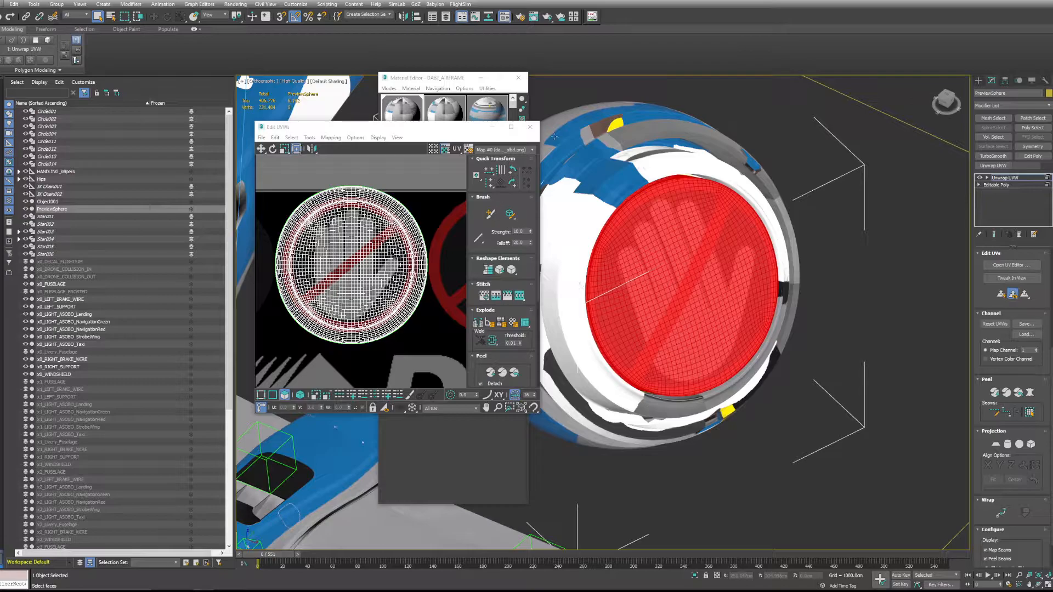
- Close the UV editor, collapse the Unwrap UVW modifier into the Editable Poly and deselect the sphere
left_click(530, 127)
right_click(1004, 177)
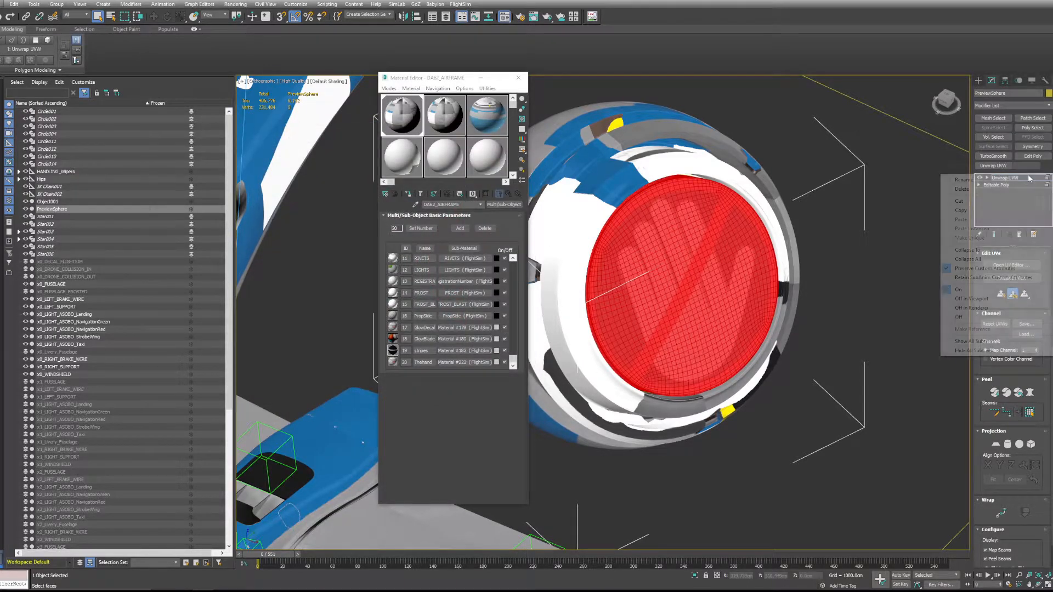
left_click(995, 250)
left_click(560, 328)
left_click(874, 350)
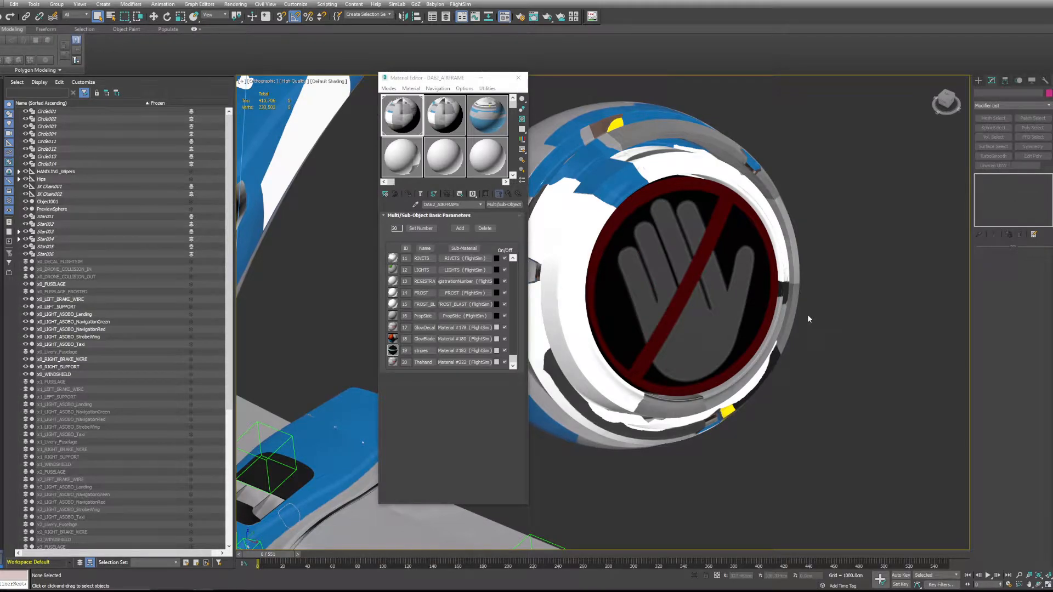
- Select all of the preview sphere's polygons except the front disc and open them in a new Unwrap UVW modifier's editor
middle_click_drag(750, 325, 881, 378)
left_click(713, 249)
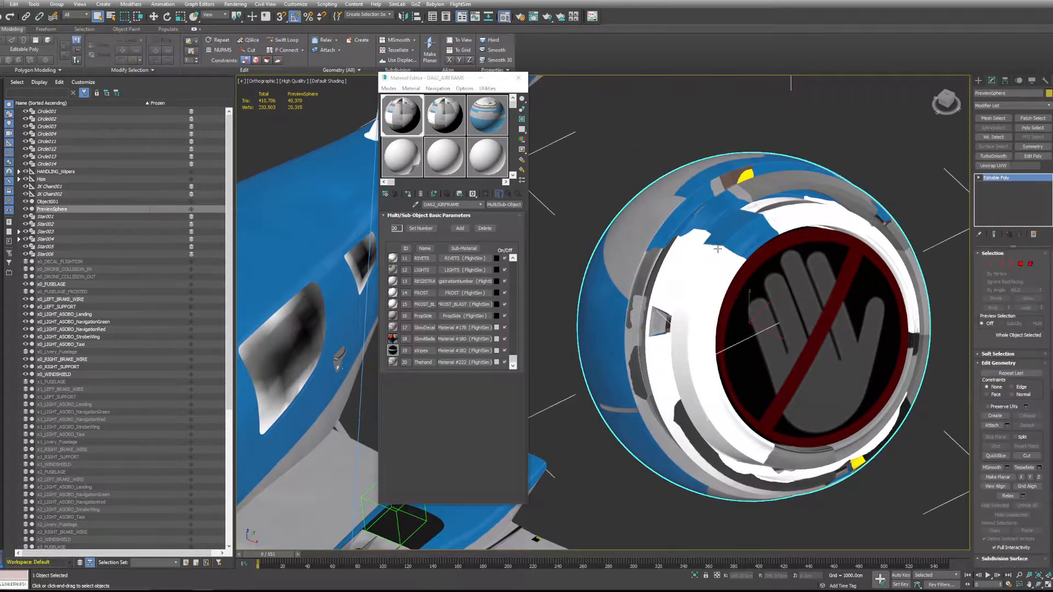
left_click(1029, 265)
key("ctrl+i")
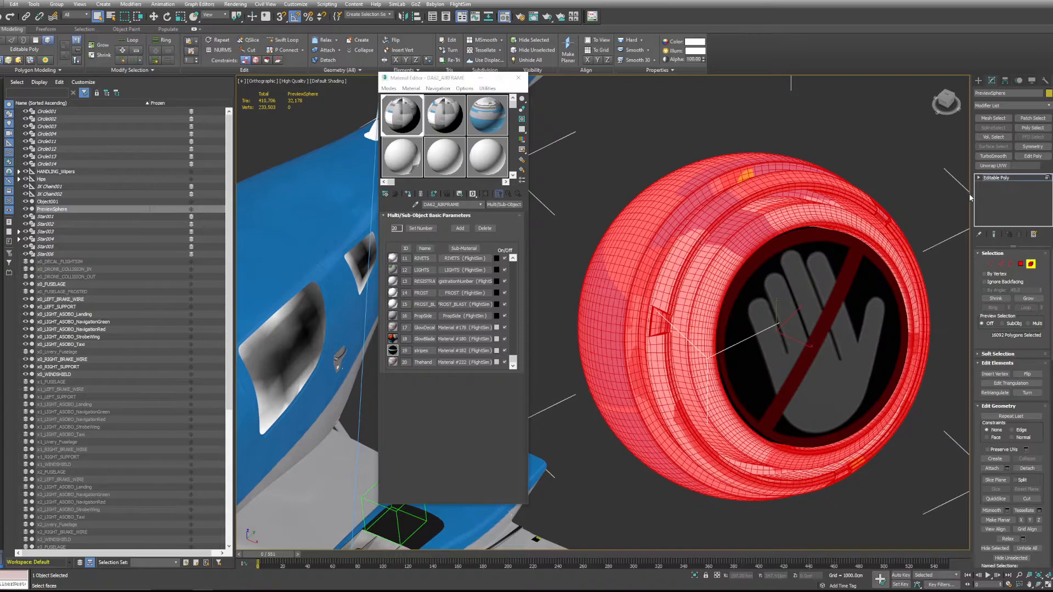
left_click(991, 165)
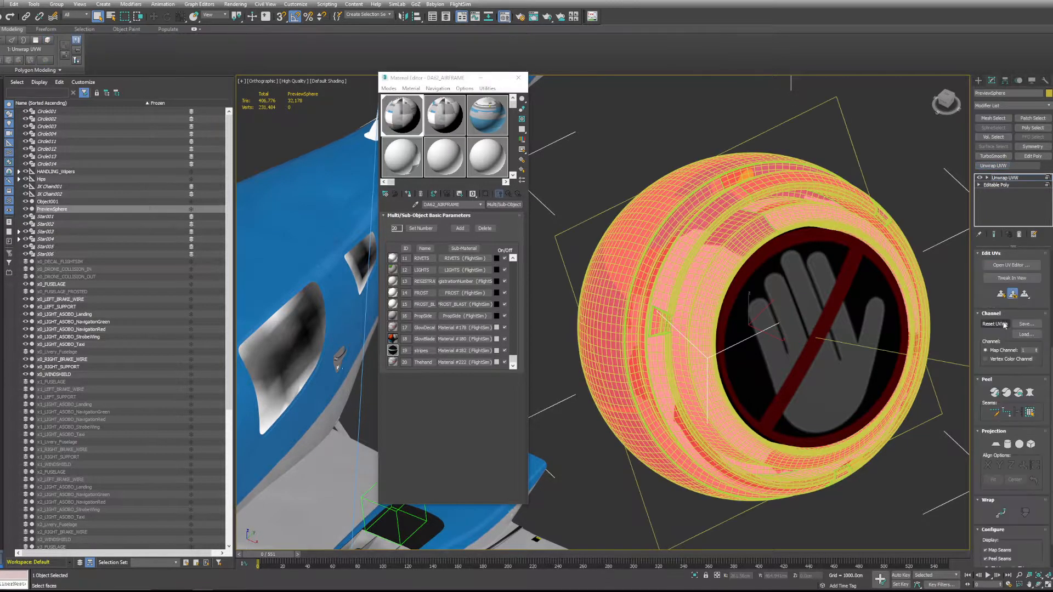
left_click(1013, 265)
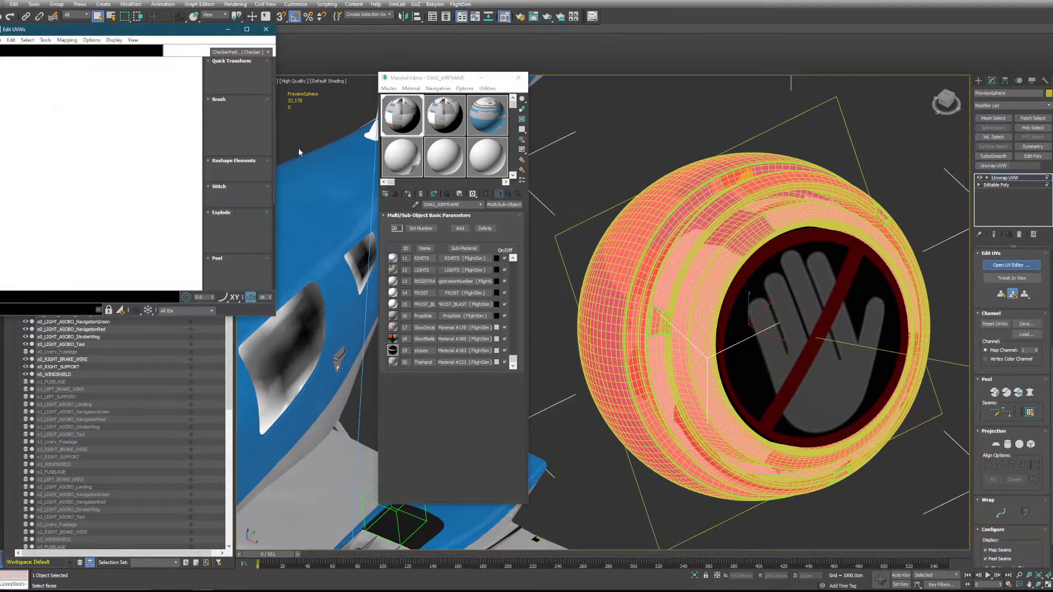
left_click(241, 52)
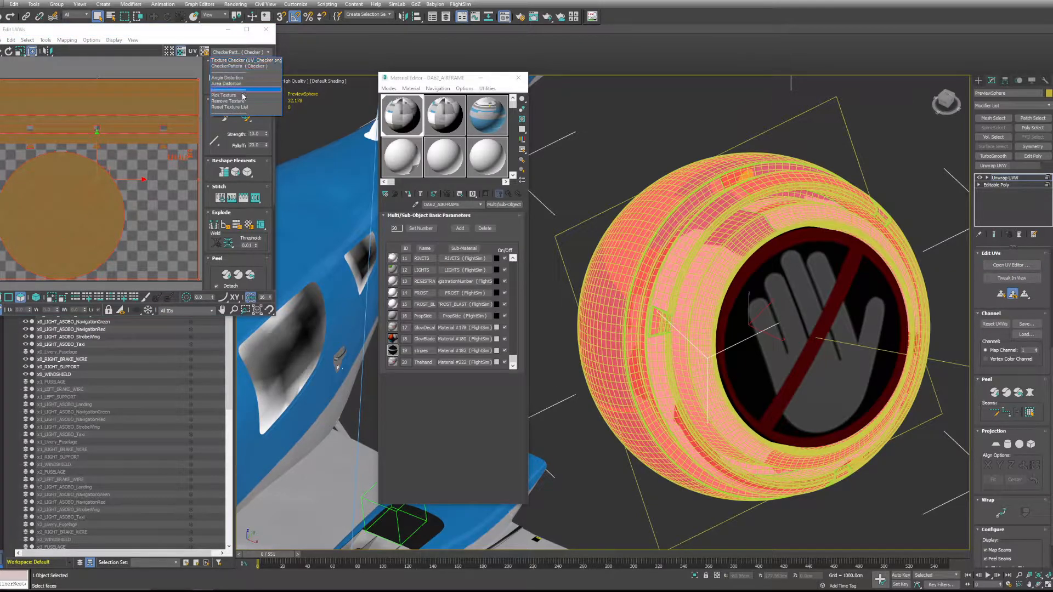
left_click(241, 94)
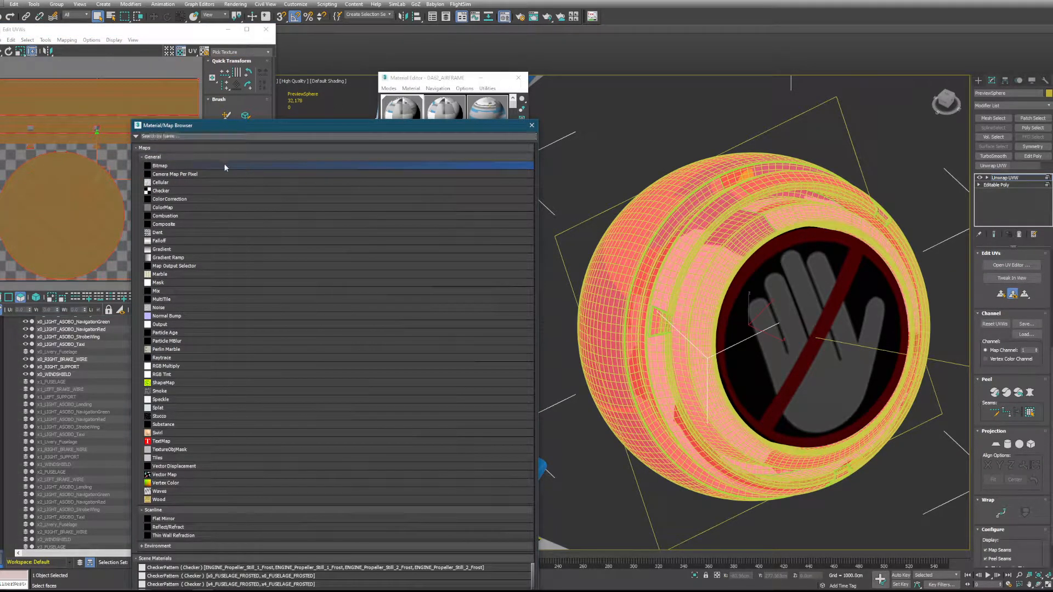
double_click(224, 163)
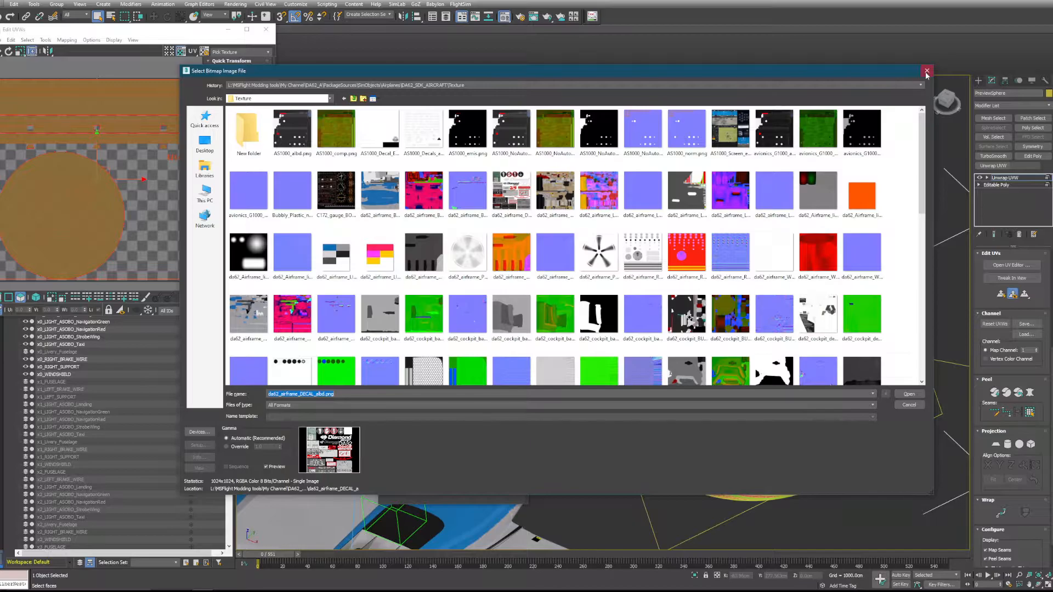
left_click(927, 72)
- Enlarge the UV editor, load da62_airframe_BODY_albd.png as its background and clear the UV selection
left_click(246, 29)
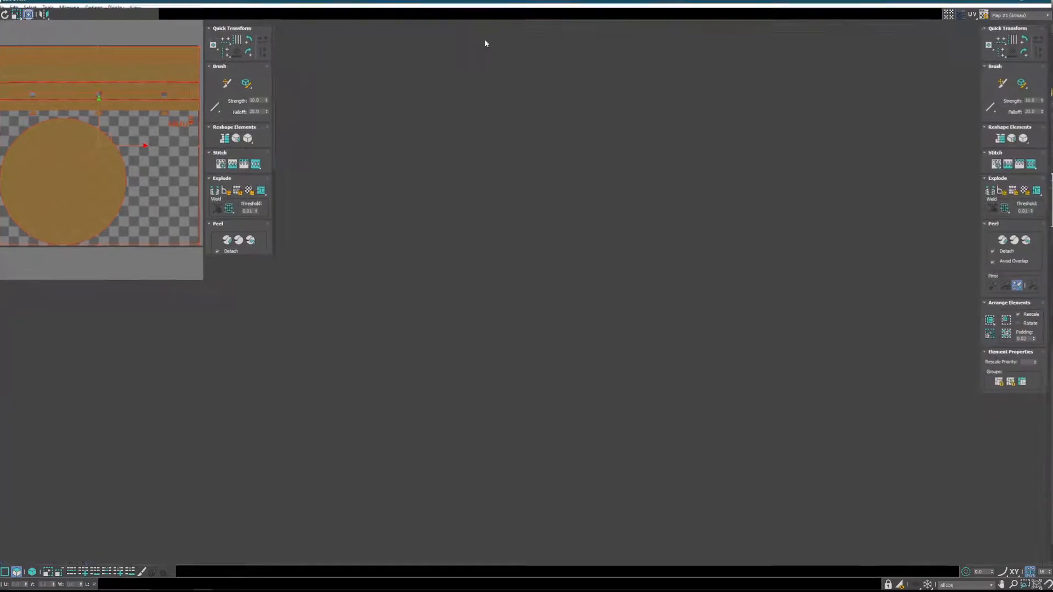
left_click(1005, 15)
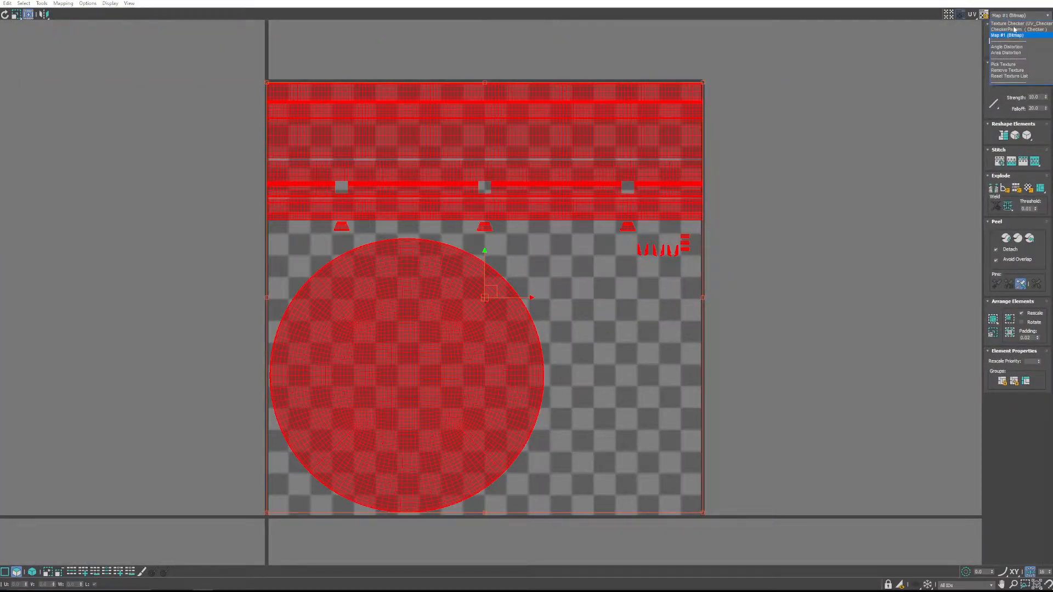
left_click(1014, 62)
double_click(186, 166)
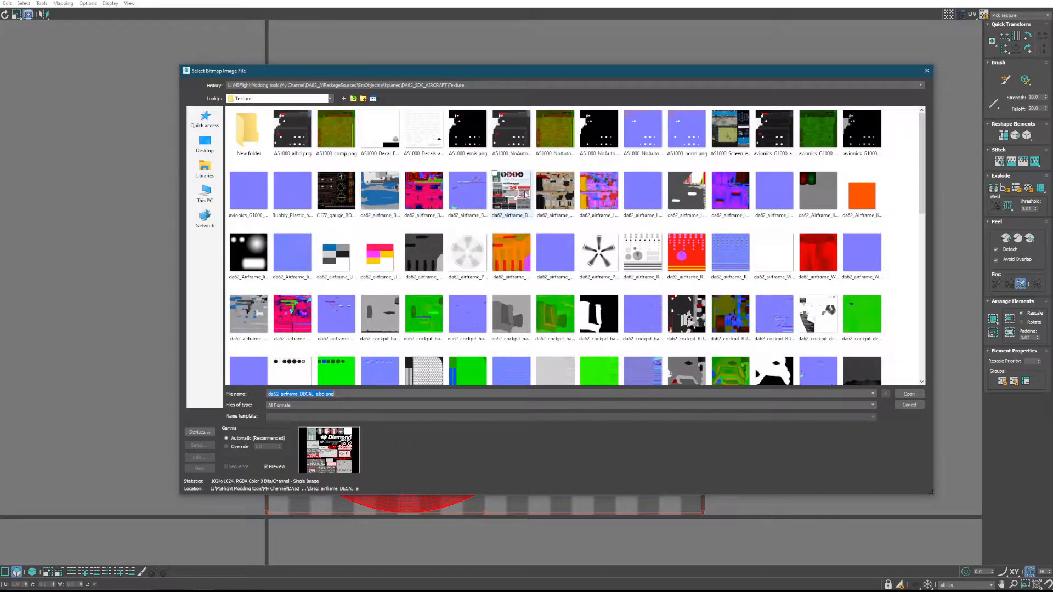
left_click(387, 208)
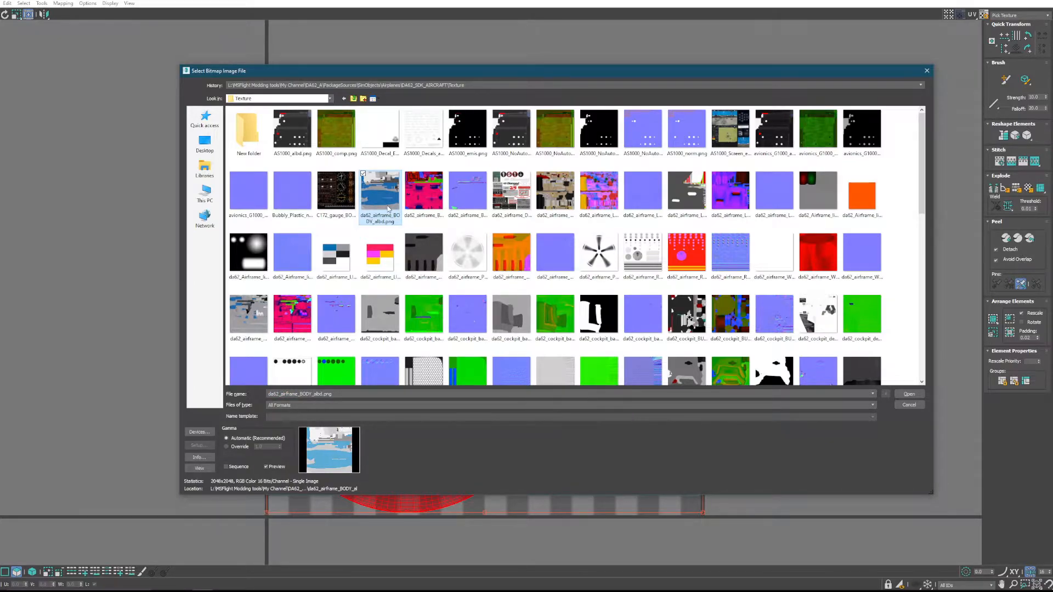
double_click(387, 209)
left_click(565, 256)
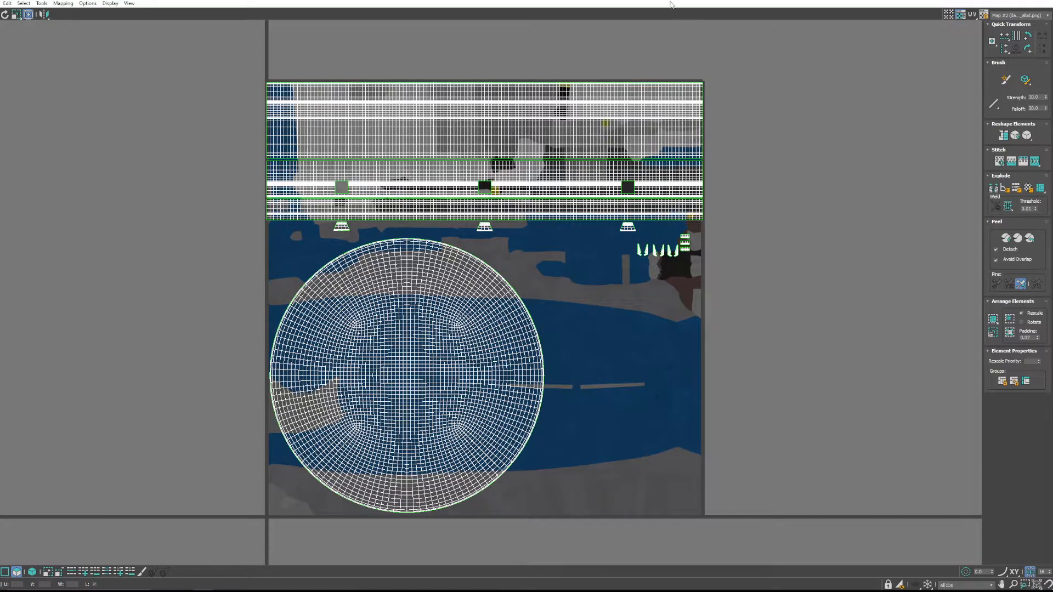
- Enable selection by element in the UV editor and select the sphere's uppermost UV band
left_click_drag(673, 1, 449, 128)
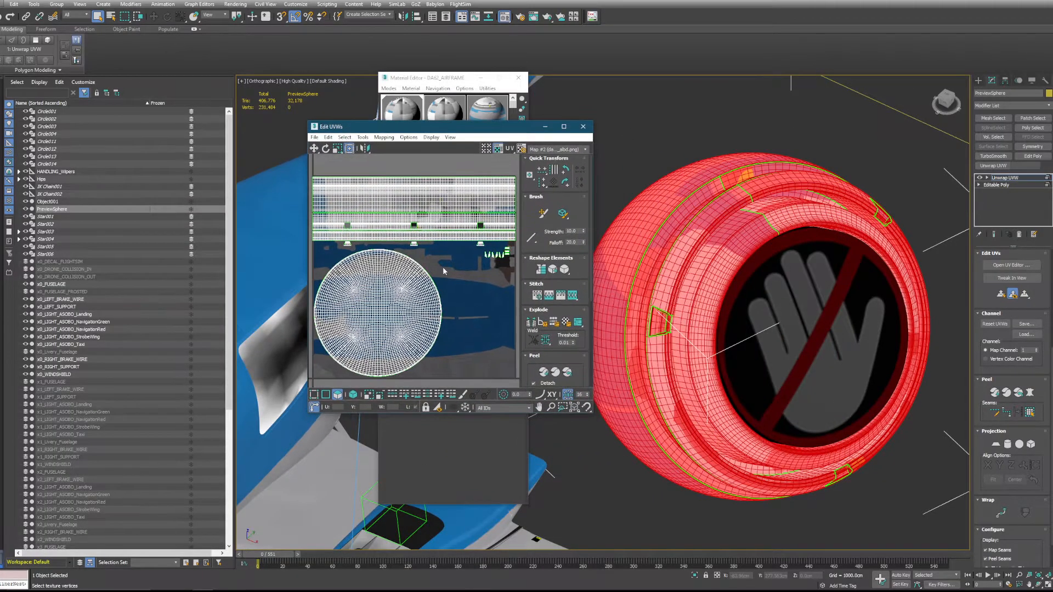
scroll(429, 263, "down", 3)
scroll(425, 259, "up", 3)
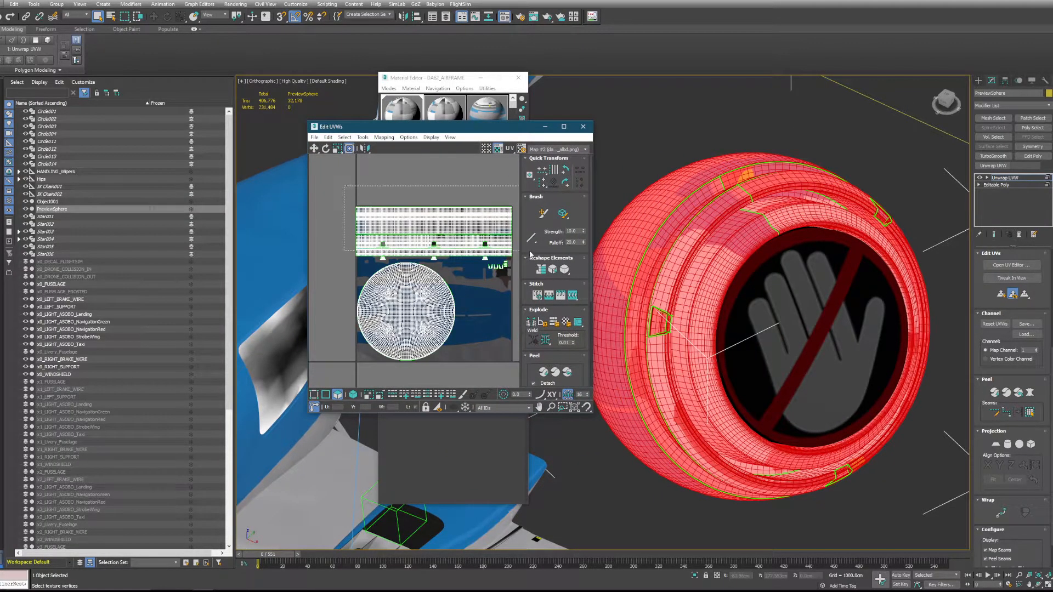
left_click_drag(530, 256, 529, 255)
scroll(487, 246, "up", 4)
scroll(476, 247, "down", 4)
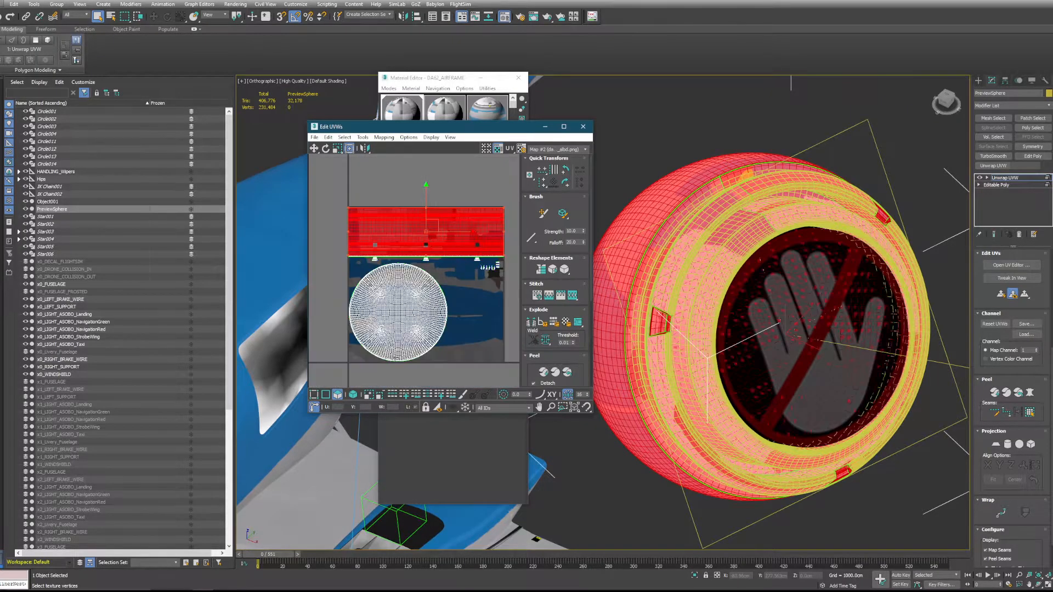
left_click(356, 392)
left_click(441, 173)
left_click(432, 216)
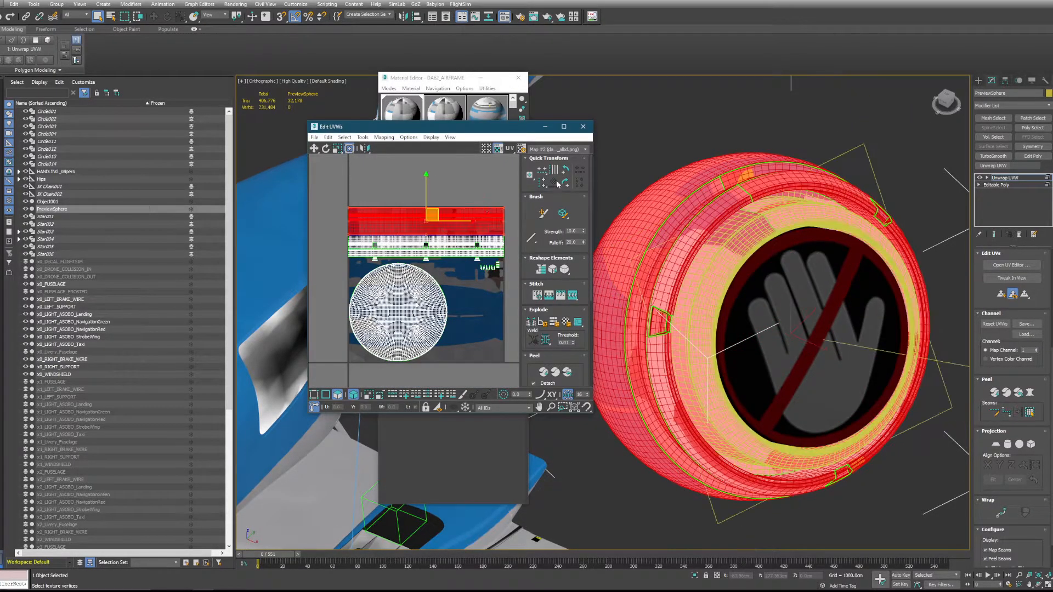
- Add the adjoining lower UV band to the selection and scale the selected bands down strongly
left_click(564, 128)
scroll(727, 147, "up", 3)
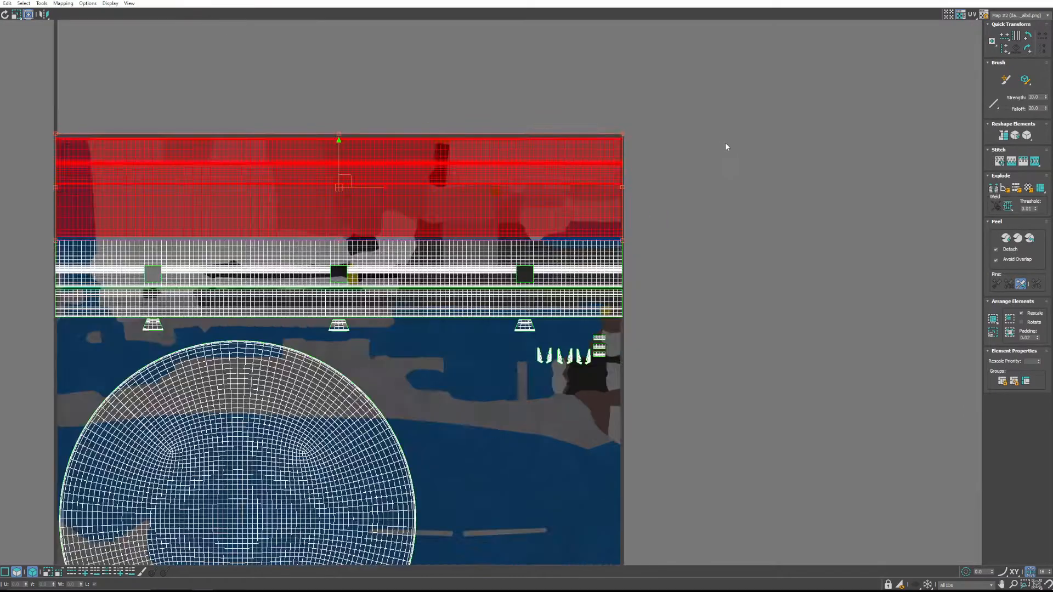
left_click_drag(526, 252, 559, 250, "ctrl")
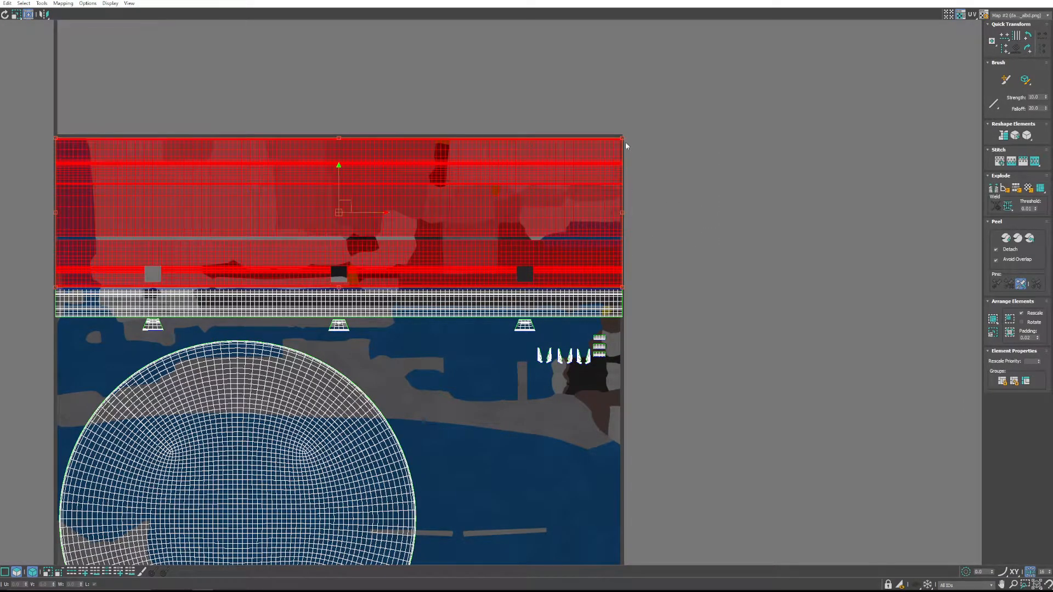
left_click_drag(624, 139, 144, 344)
scroll(264, 226, "up", 1)
- Shrink the selected UV bands further and place them on the plain blue area beside the large circular shell
left_click_drag(364, 202, 553, 514)
scroll(582, 512, "up", 3)
middle_click_drag(529, 389, 520, 180)
scroll(596, 330, "up", 3)
left_click_drag(669, 245, 282, 384)
left_click_drag(400, 327, 333, 253)
scroll(463, 295, "down", 7)
middle_click_drag(505, 256, 641, 352)
scroll(506, 241, "up", 2)
scroll(402, 206, "down", 1)
scroll(403, 209, "down", 1)
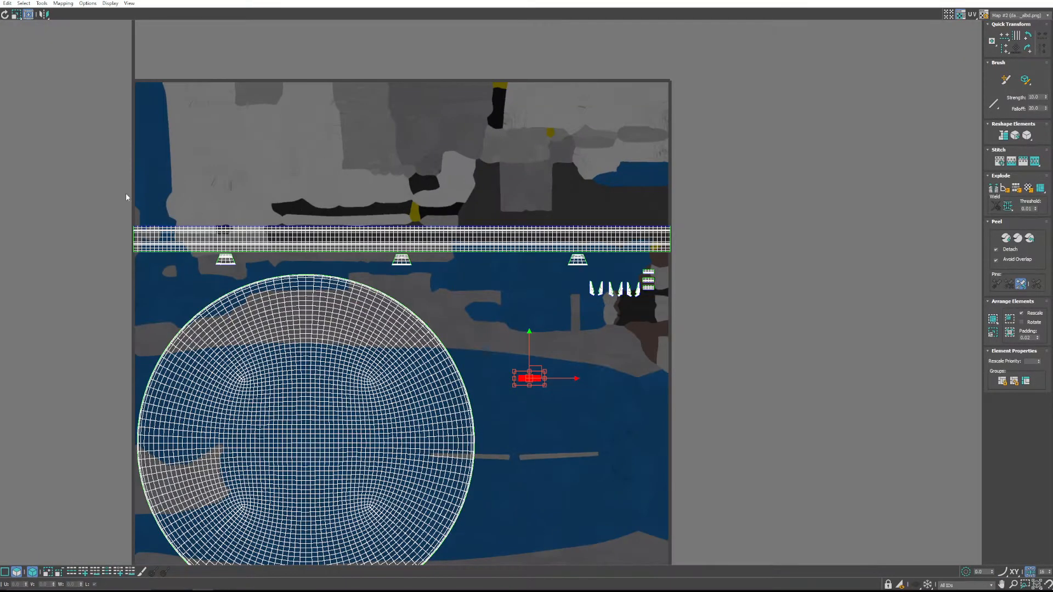
- Select the horizontal UV bands and all the small UV pieces, leaving out the large circular shell, and scale them down strongly
left_click_drag(745, 302, 742, 298)
left_click(400, 333)
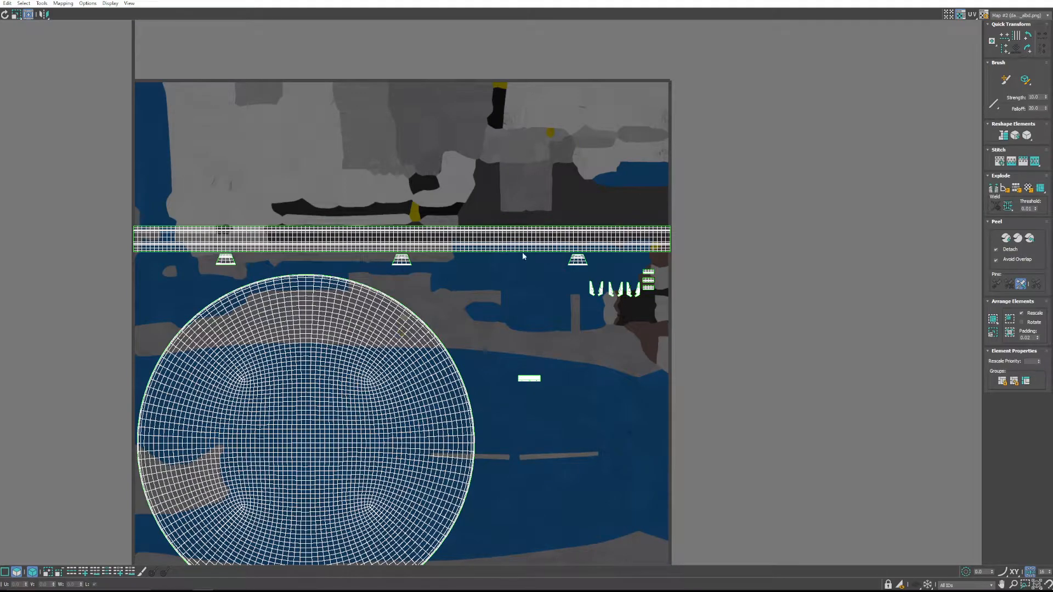
left_click_drag(709, 199, 91, 253)
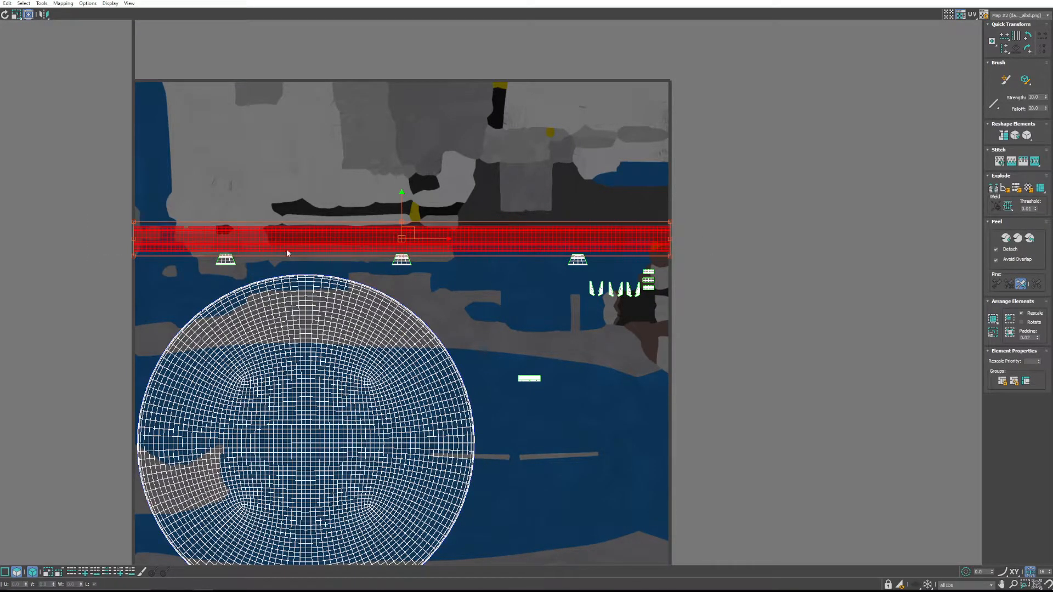
left_click_drag(797, 268, 27, 165)
left_click_drag(704, 315, 561, 271)
left_click_drag(516, 403, 511, 406, "ctrl")
left_click_drag(668, 225, 233, 335)
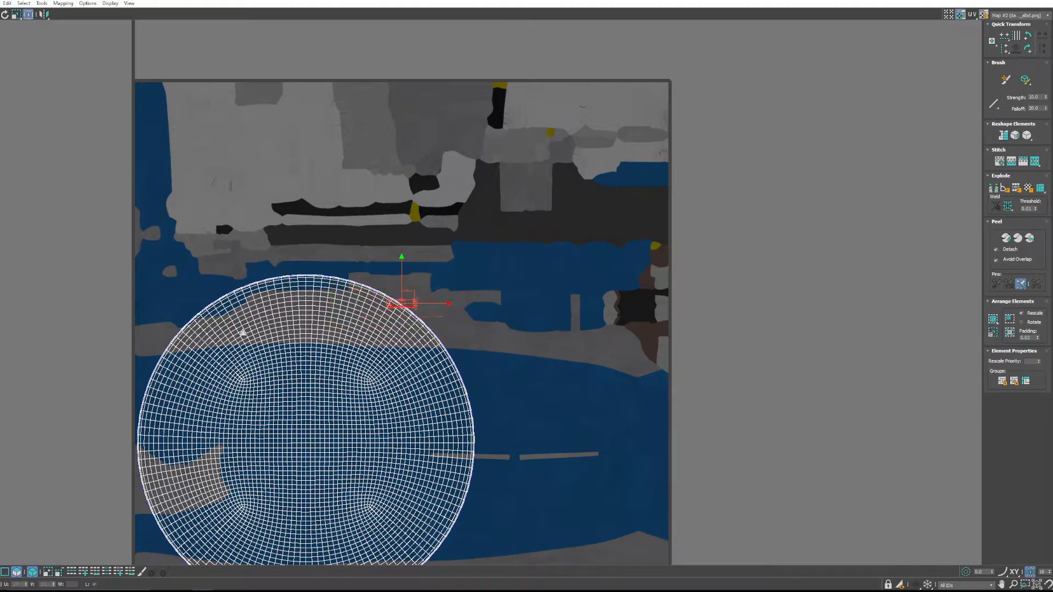
- Place the shrunken UV pieces on the small yellow patch and scale them down until they fit inside it
scroll(417, 303, "up", 3)
left_click_drag(456, 174, 466, 144)
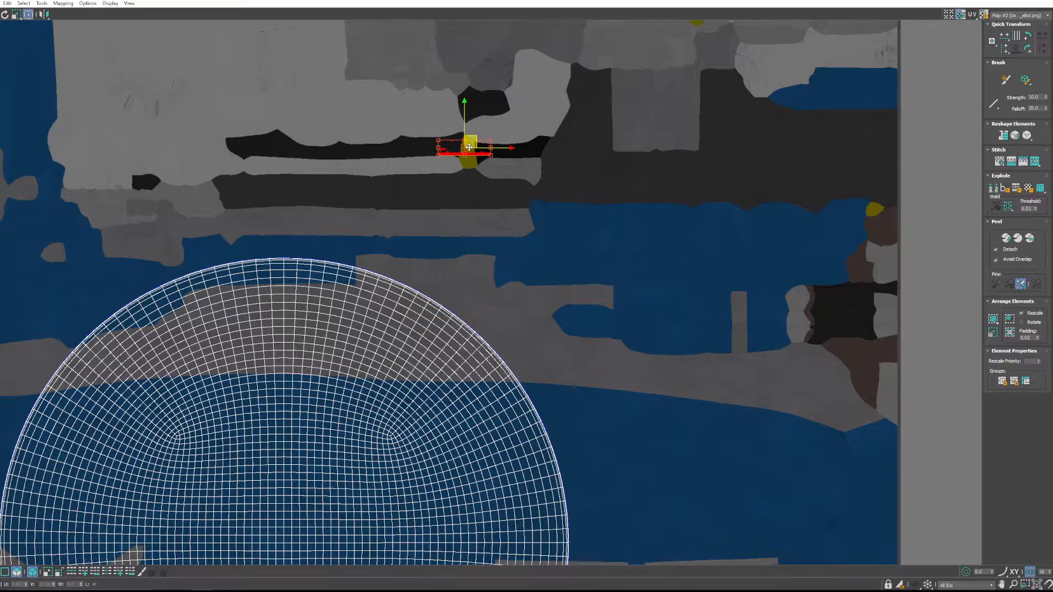
scroll(452, 139, "up", 5)
left_click_drag(612, 144, 476, 192)
scroll(566, 214, "down", 8)
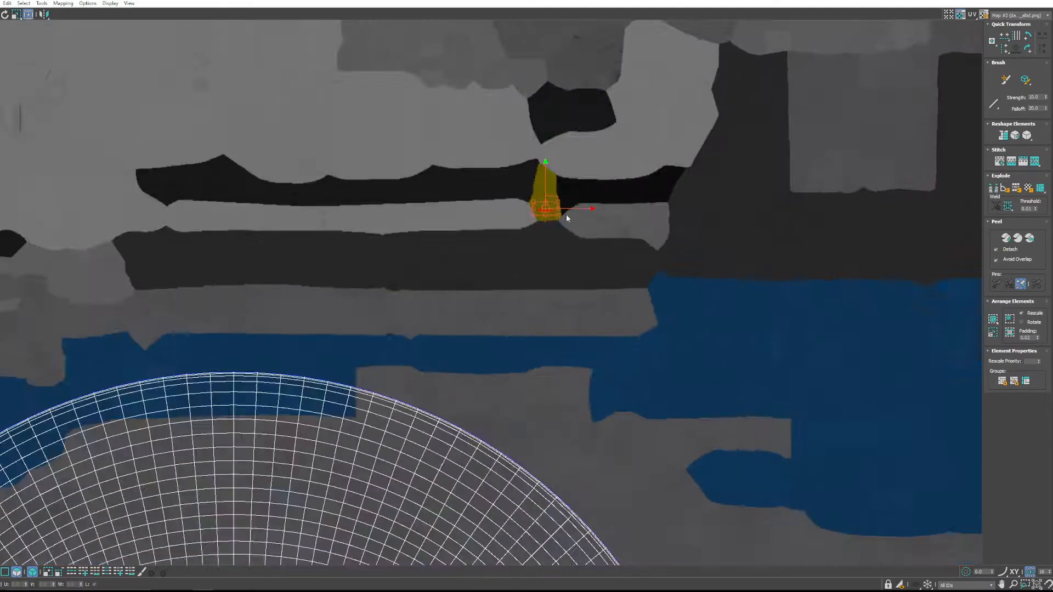
- Shrink the large circular shell and place it on the plain grey area below the yellow patch, then reduce the UV editor window
left_click(565, 325)
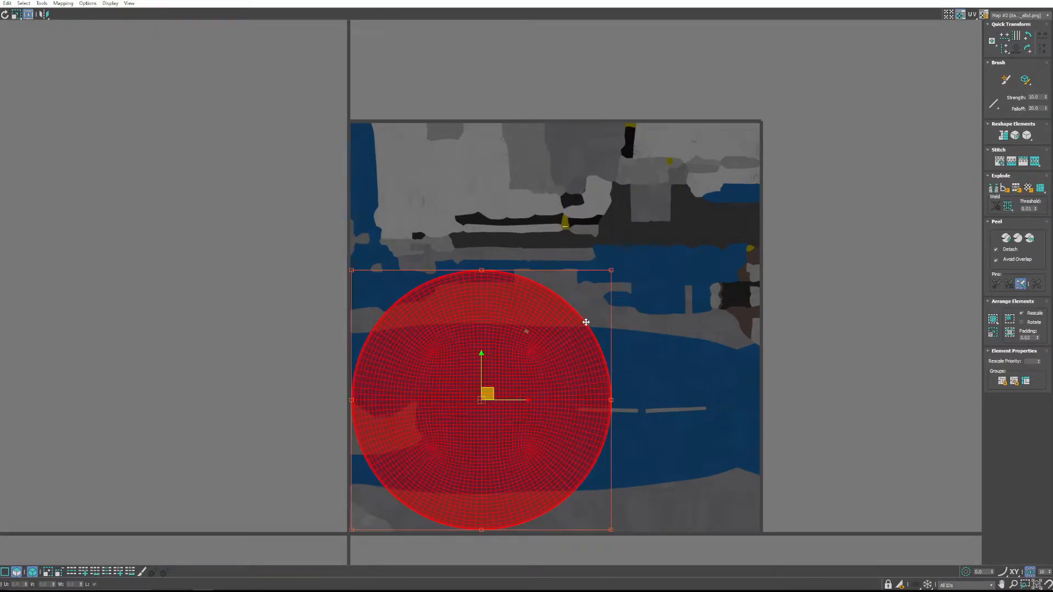
left_click_drag(612, 271, 543, 296)
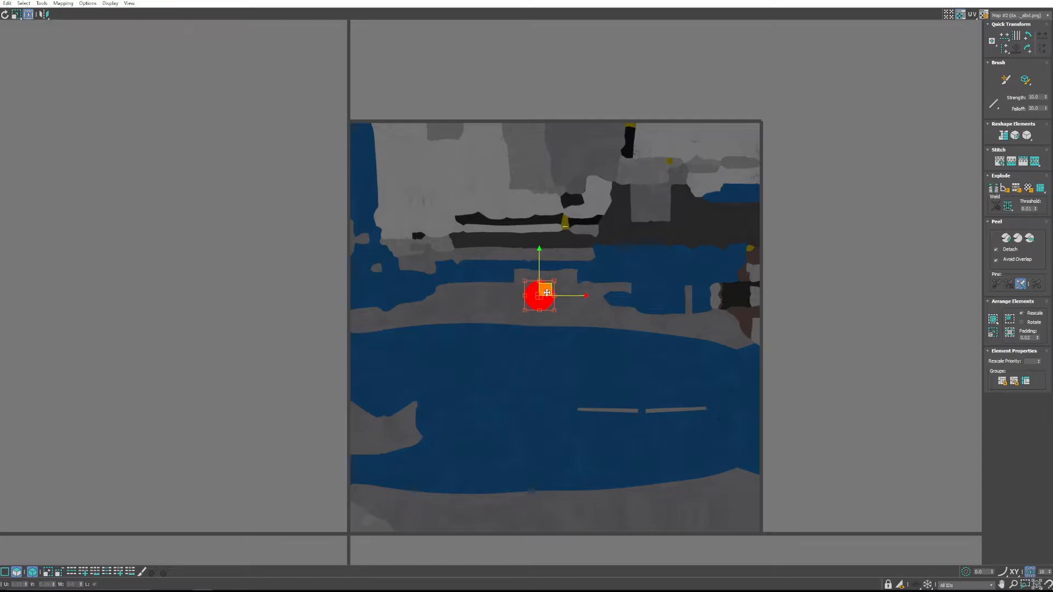
left_click_drag(939, 2, 477, 52)
- Collapse the preview sphere's Unwrap UVW modifier into the editable poly and reselect the sphere
left_click(773, 93)
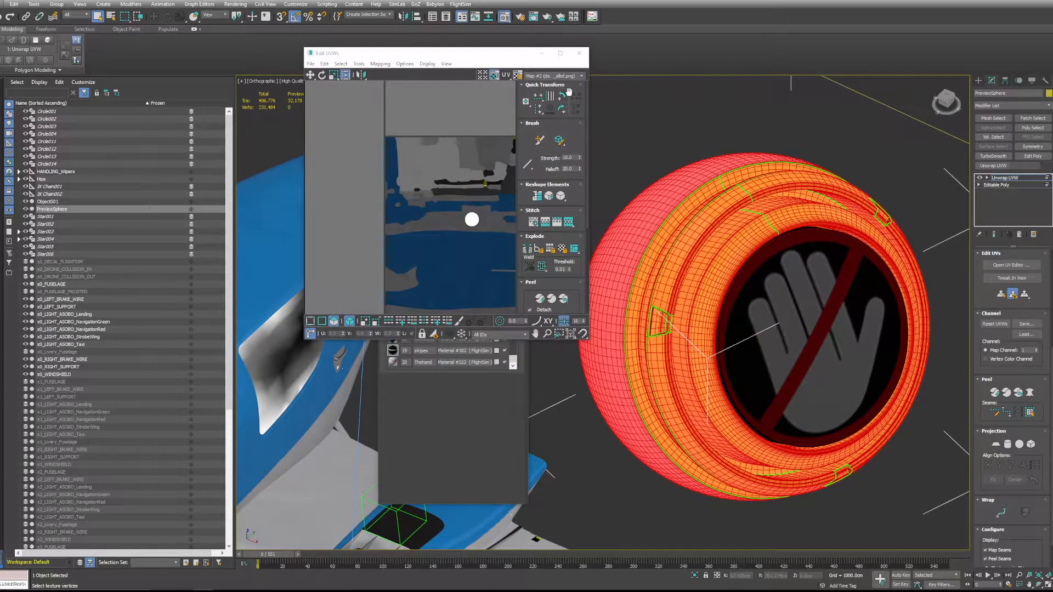
right_click(997, 179)
left_click(982, 254)
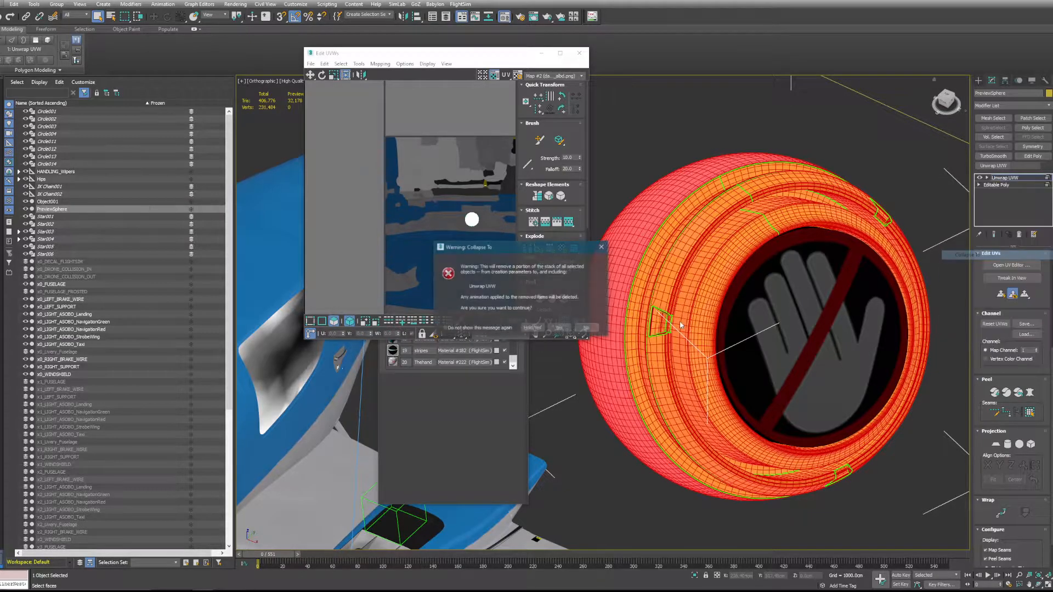
left_click(559, 328)
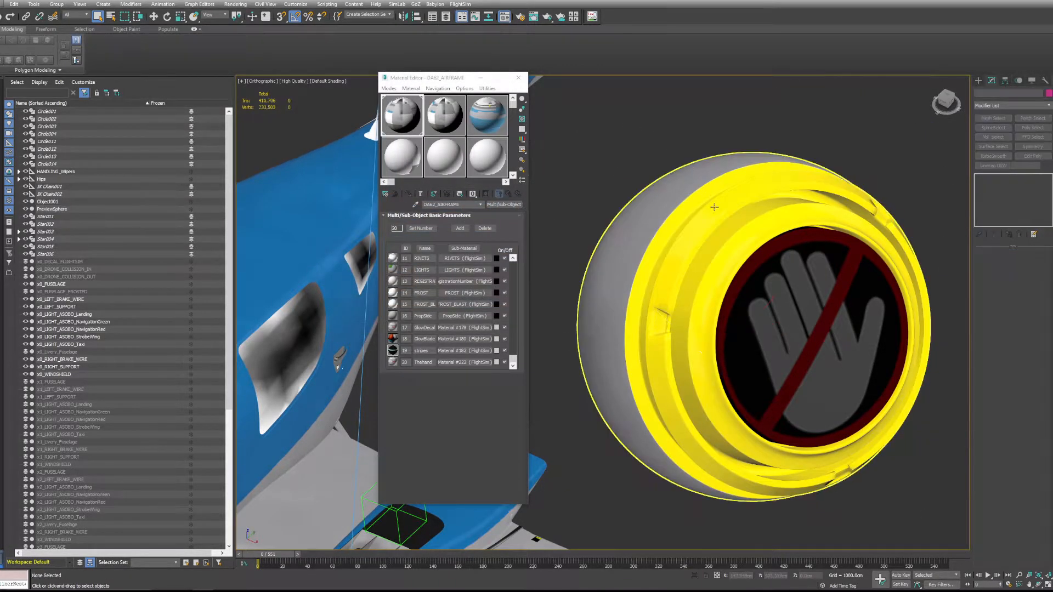
middle_click_drag(659, 217, 714, 236, "alt")
left_click(713, 236)
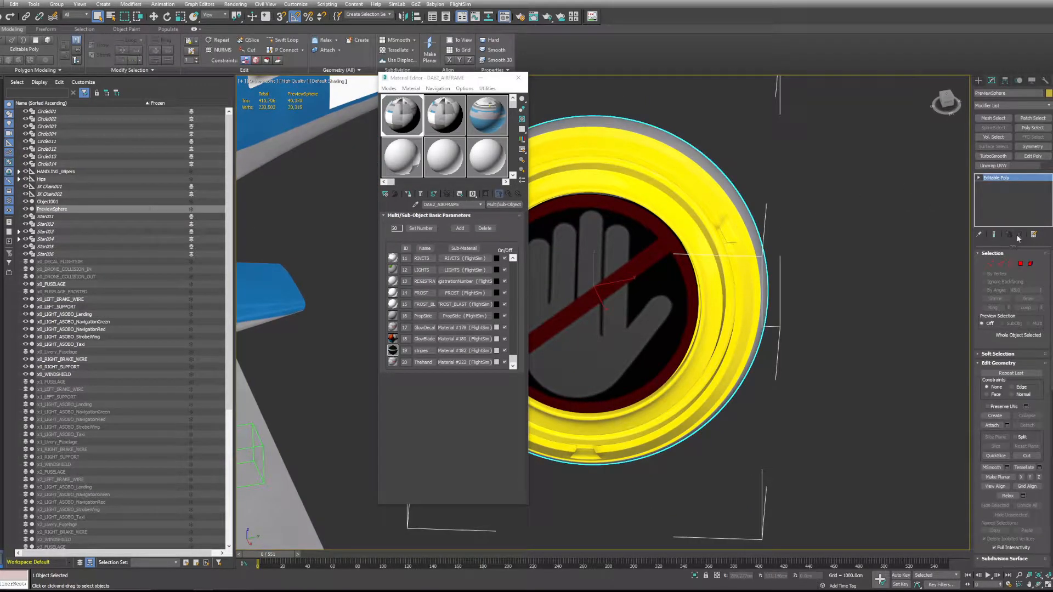
left_click(1021, 265)
left_click(726, 226)
scroll(726, 222, "up", 4)
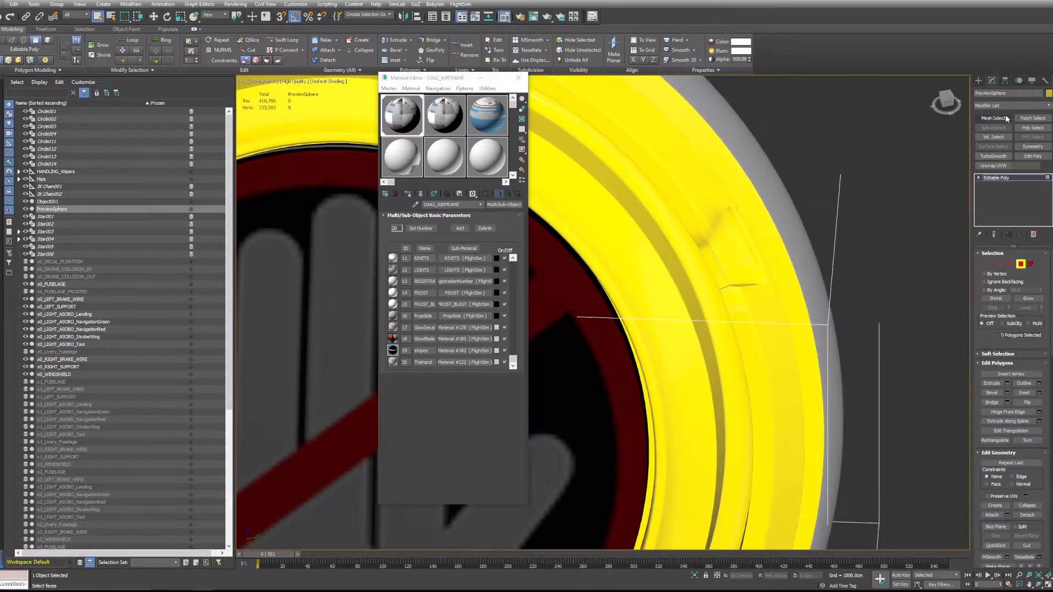
left_click(993, 166)
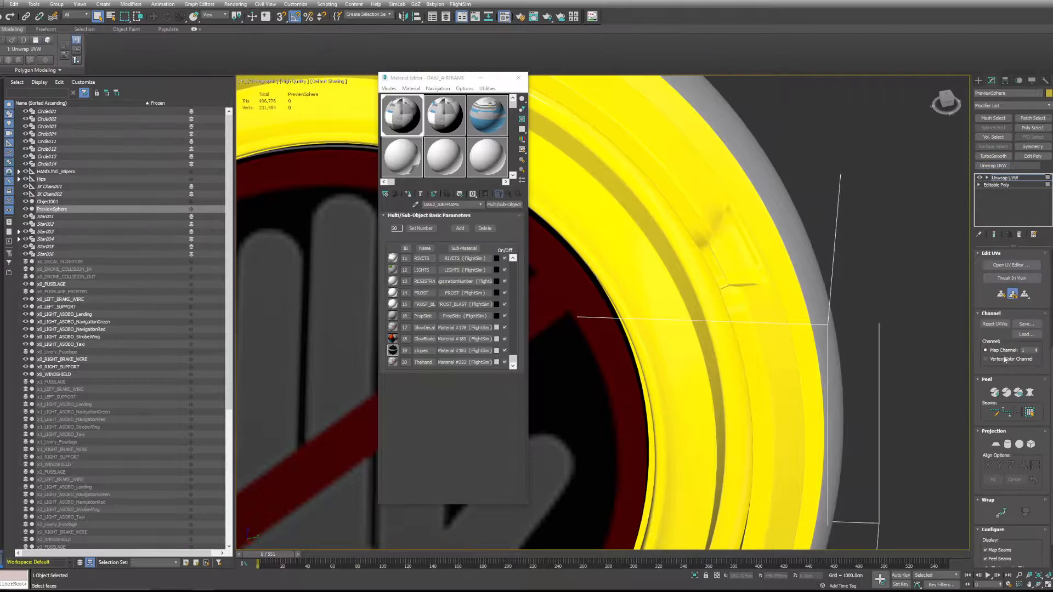
left_click(1011, 265)
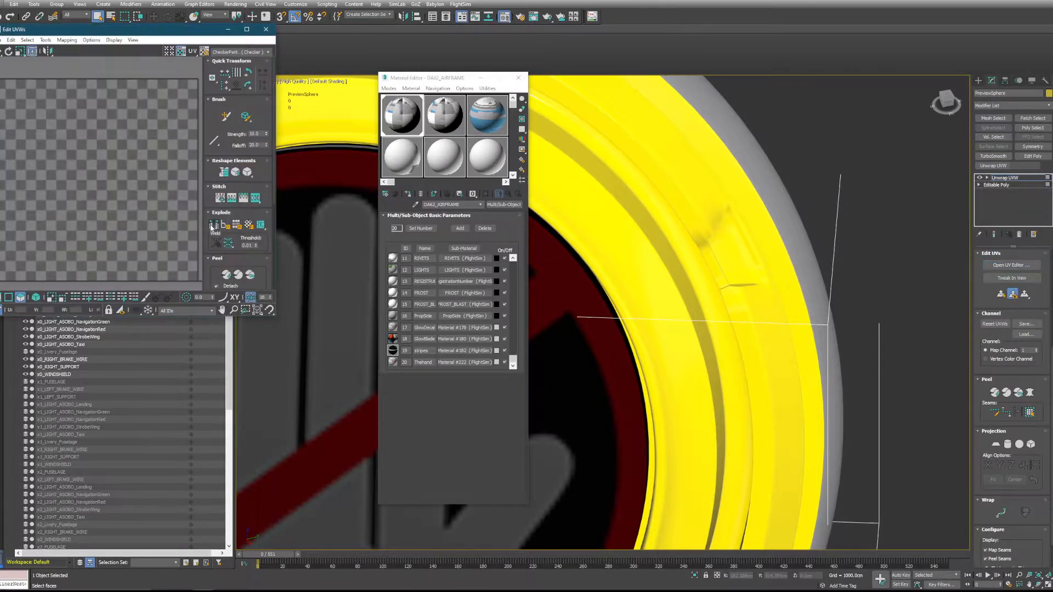
left_click(519, 78)
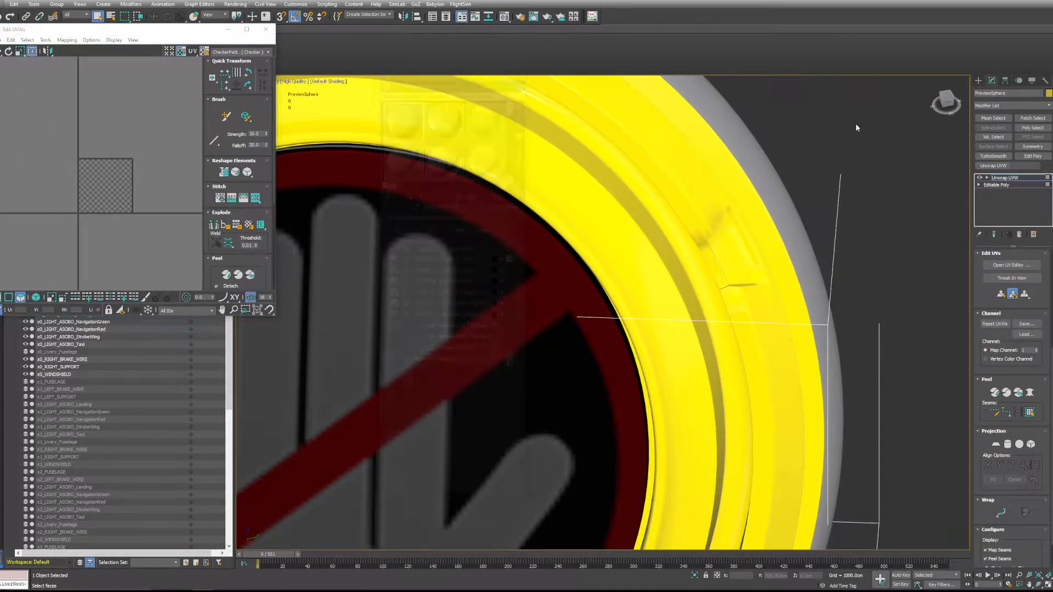
right_click(1001, 178)
left_click(999, 191)
left_click(979, 81)
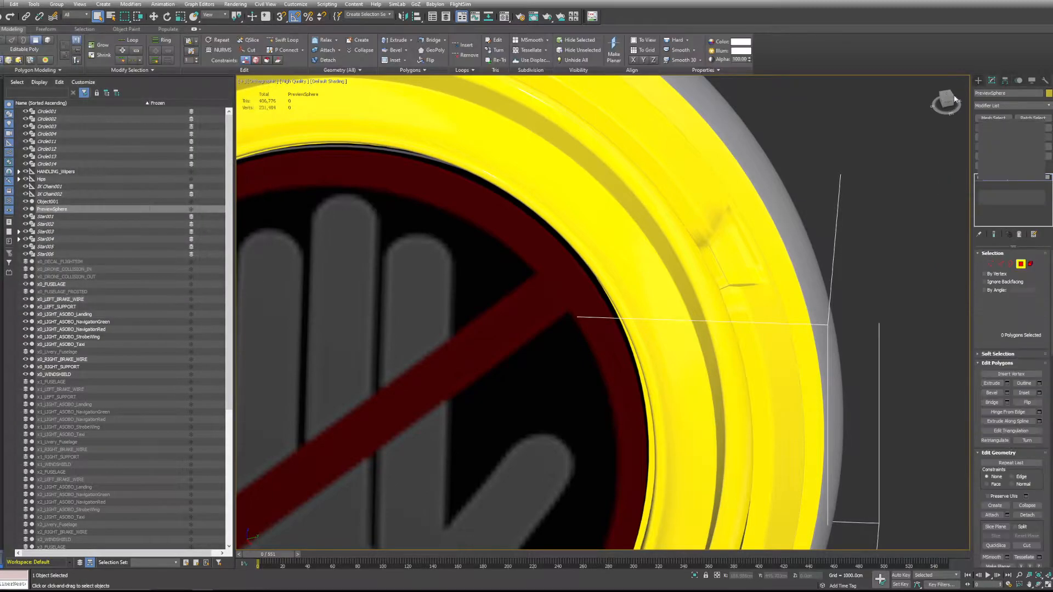
scroll(824, 158, "down", 6)
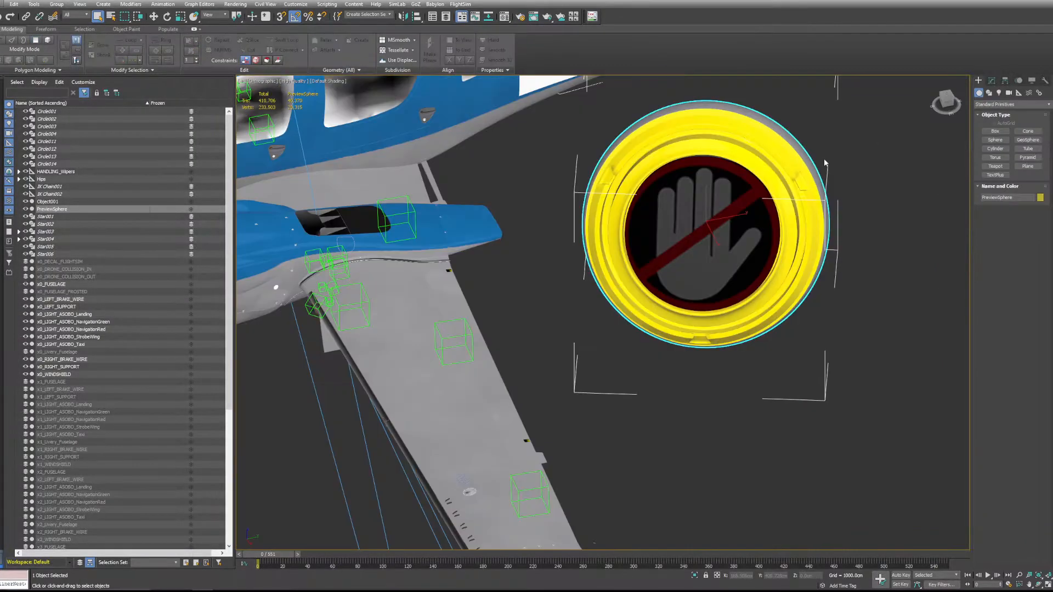
- Apply a new Unwrap UVW modifier to the whole sphere, open the UV editor and select the yellow ring's small UV pieces
left_click(993, 81)
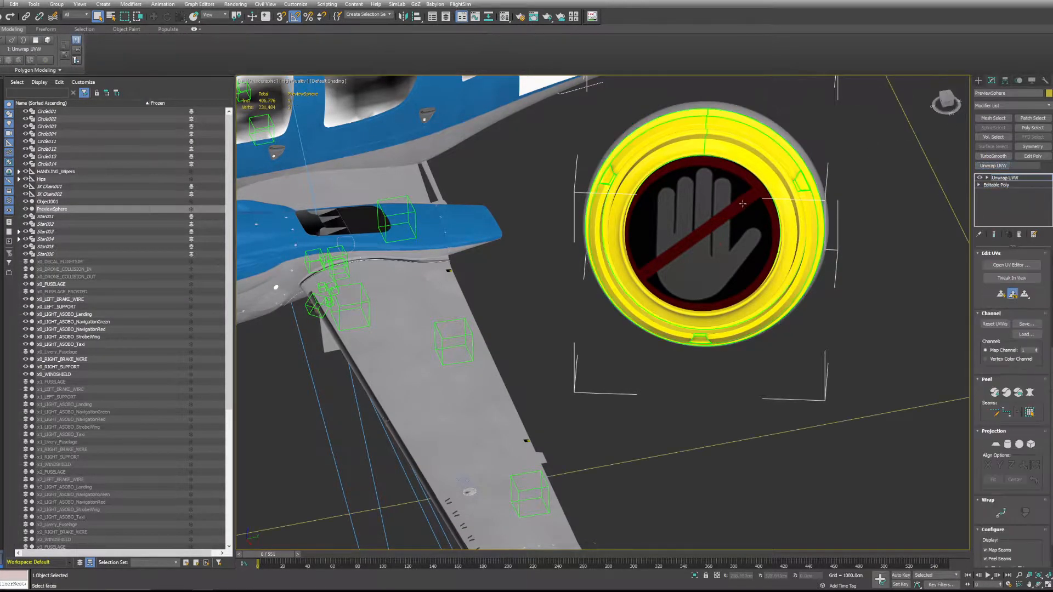
left_click(1012, 265)
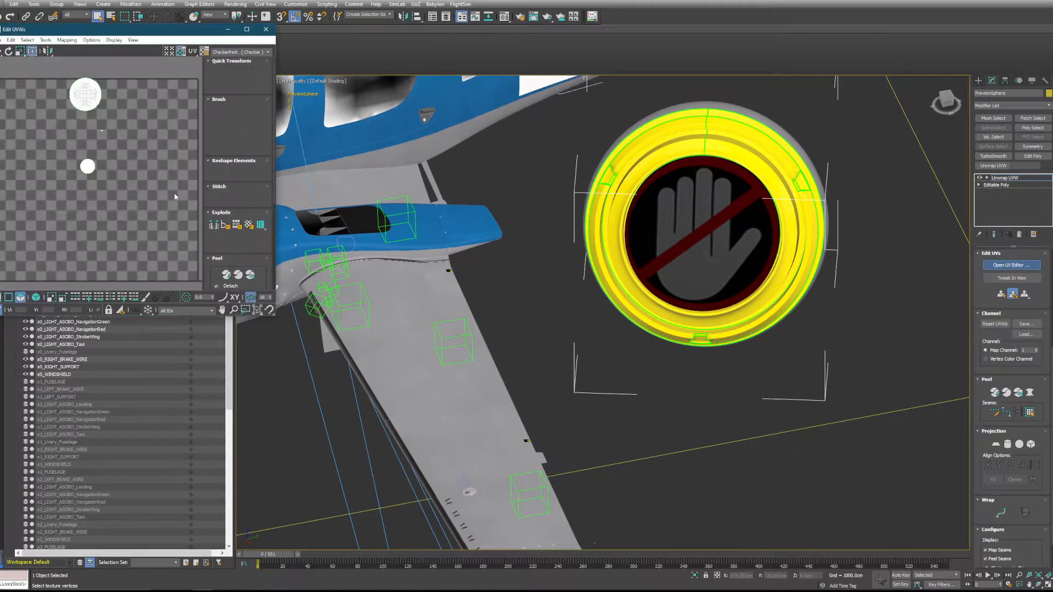
scroll(533, 174, "up", 2)
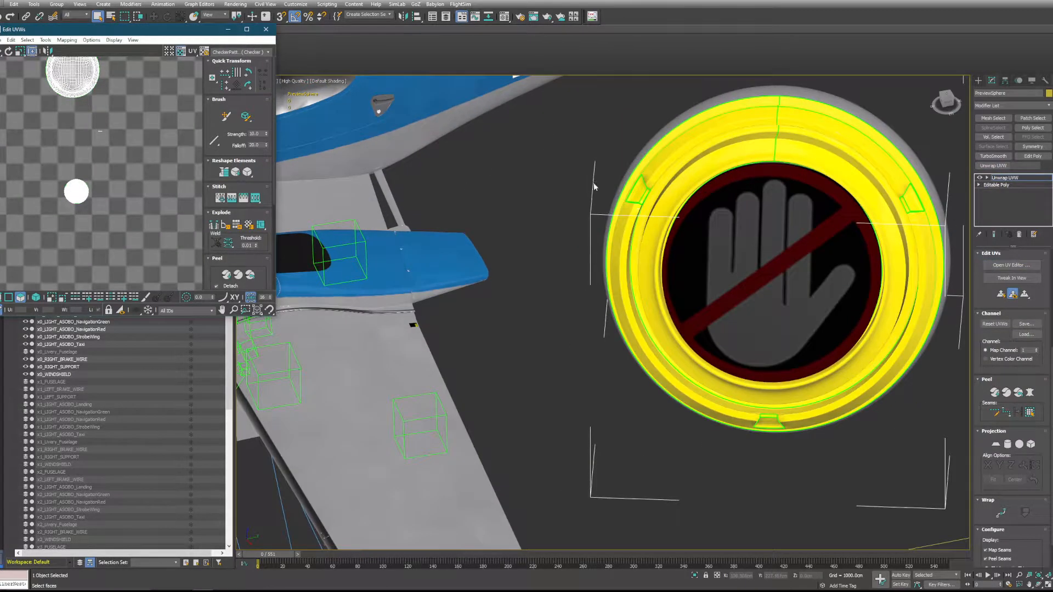
left_click(637, 192)
scroll(146, 117, "up", 3)
left_click_drag(94, 113, 42, 158)
middle_click_drag(87, 146, 139, 204)
- Load da62_airframe_BODY_albd.png as the UV editor's background and check the selected UV pieces against the yellow patch
left_click(258, 53)
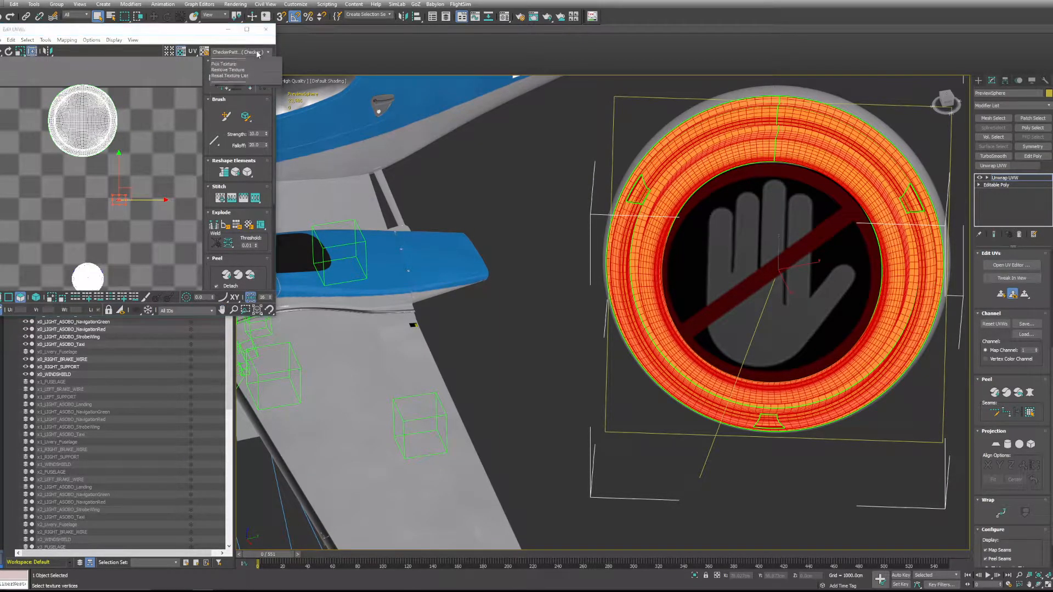
left_click(235, 58)
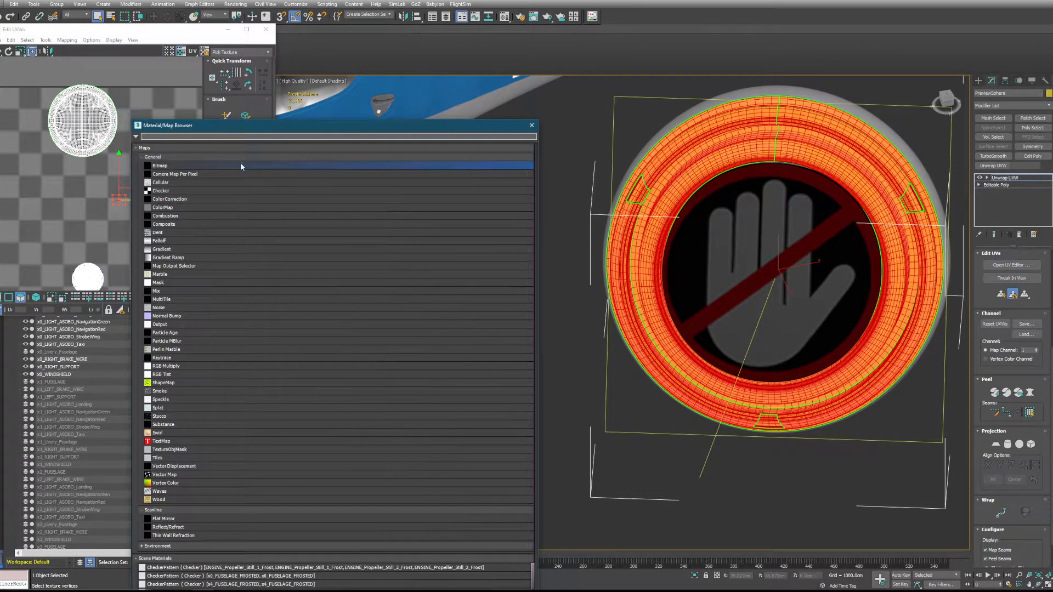
double_click(241, 166)
double_click(380, 191)
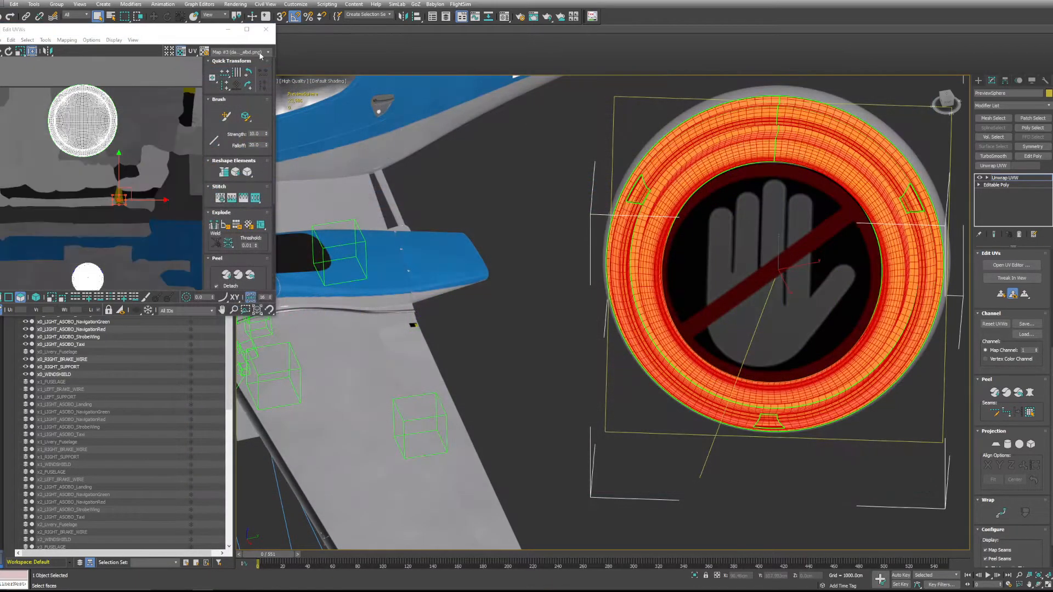
left_click(247, 29)
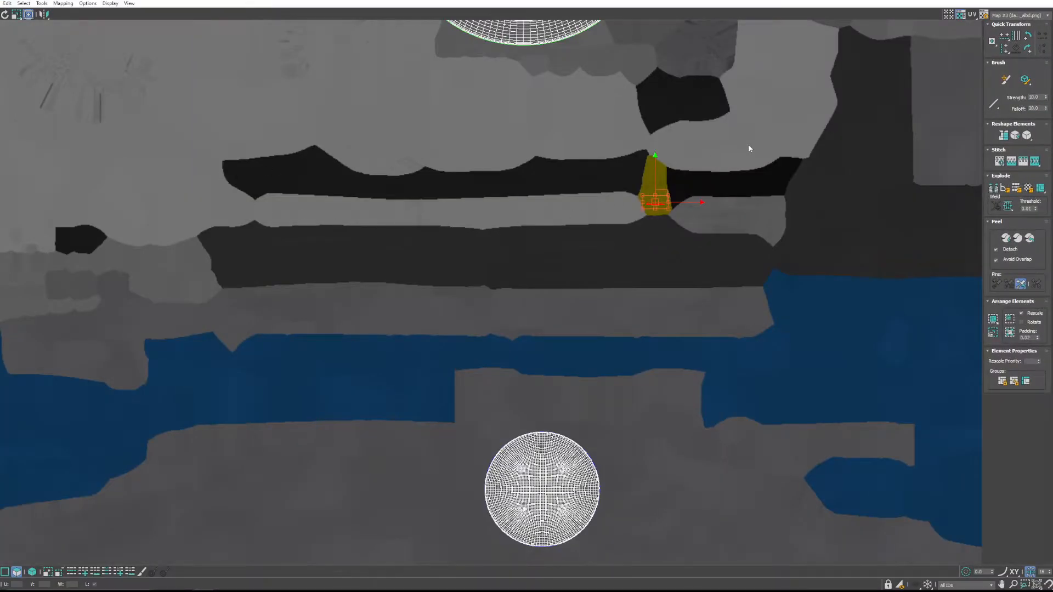
scroll(768, 153, "up", 4)
scroll(613, 286, "down", 6)
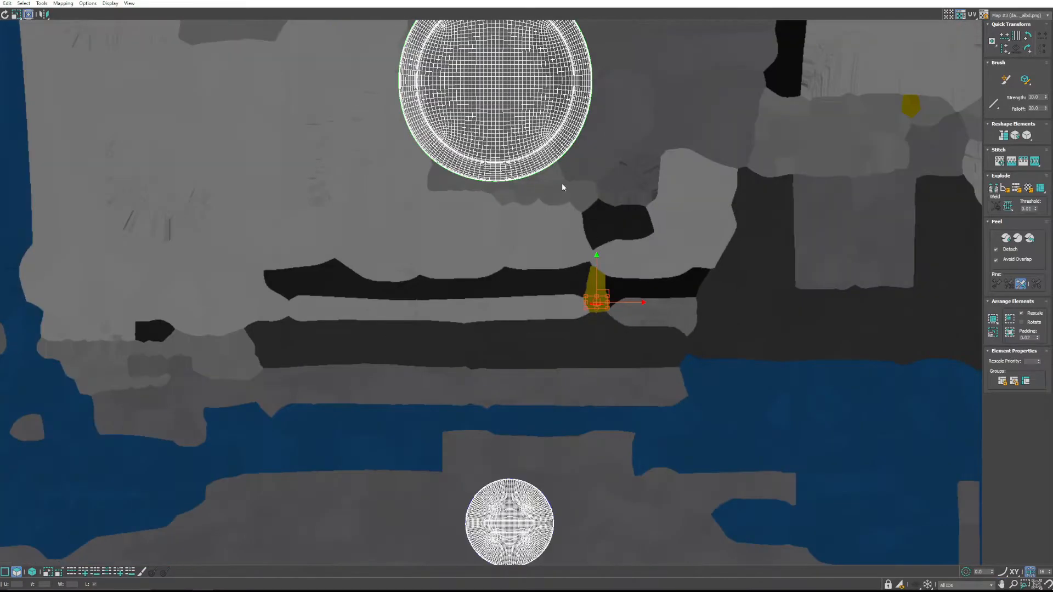
scroll(563, 187, "down", 3)
left_click_drag(698, 1, 530, 122)
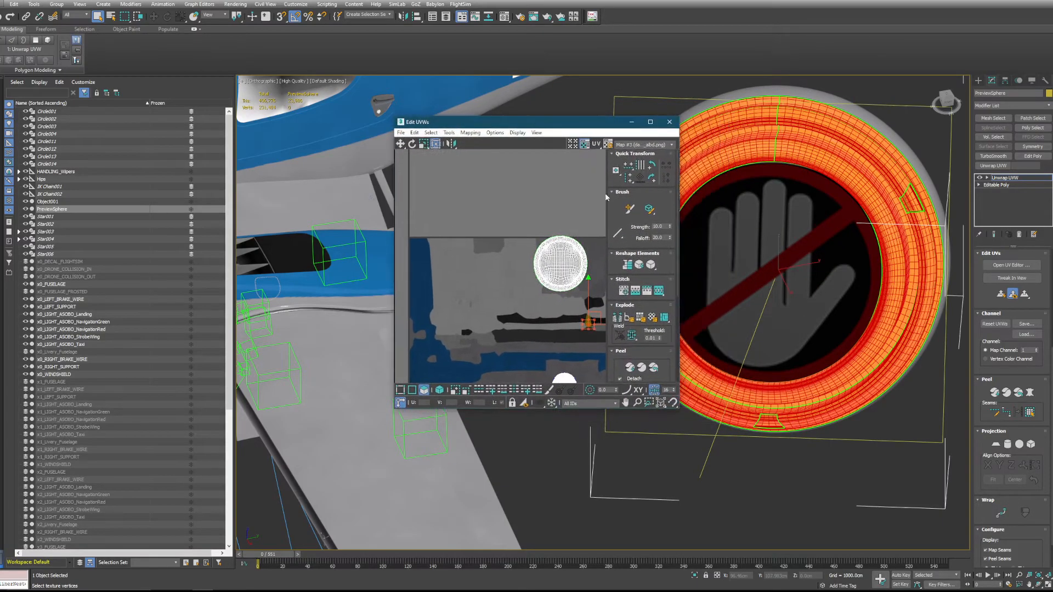
left_click(823, 133)
middle_click_drag(572, 331, 446, 278)
scroll(517, 286, "up", 9)
left_click_drag(564, 293, 607, 254)
scroll(544, 285, "down", 6)
key("ctrl+z")
- Enable selection by element, move the outer band's UV shell from the yellow patch onto the adjoining black area and close the editor
left_click(438, 393)
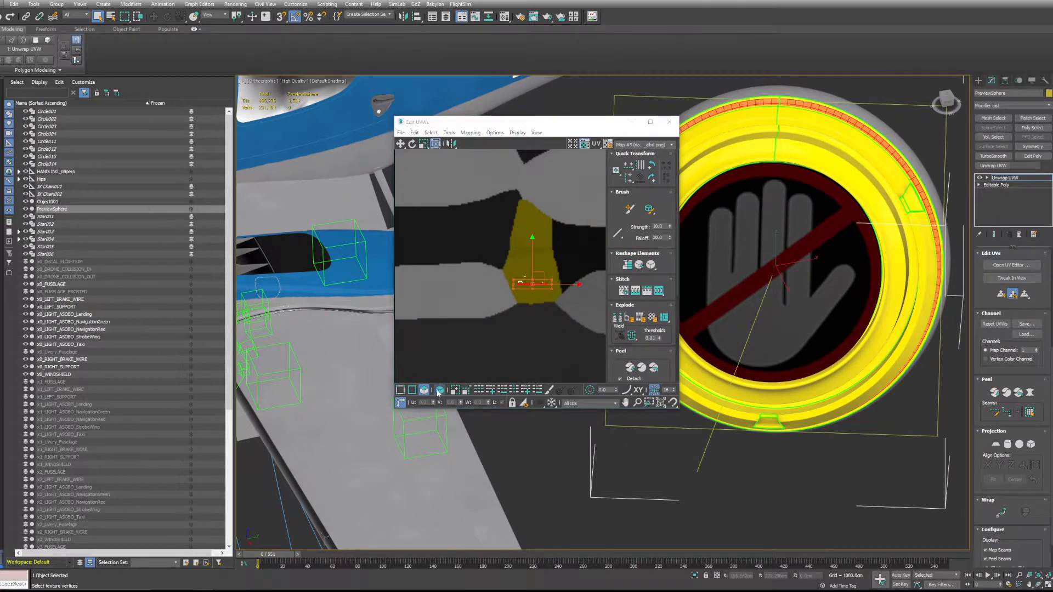
scroll(555, 305, "up", 6)
left_click(526, 238)
left_click(522, 230)
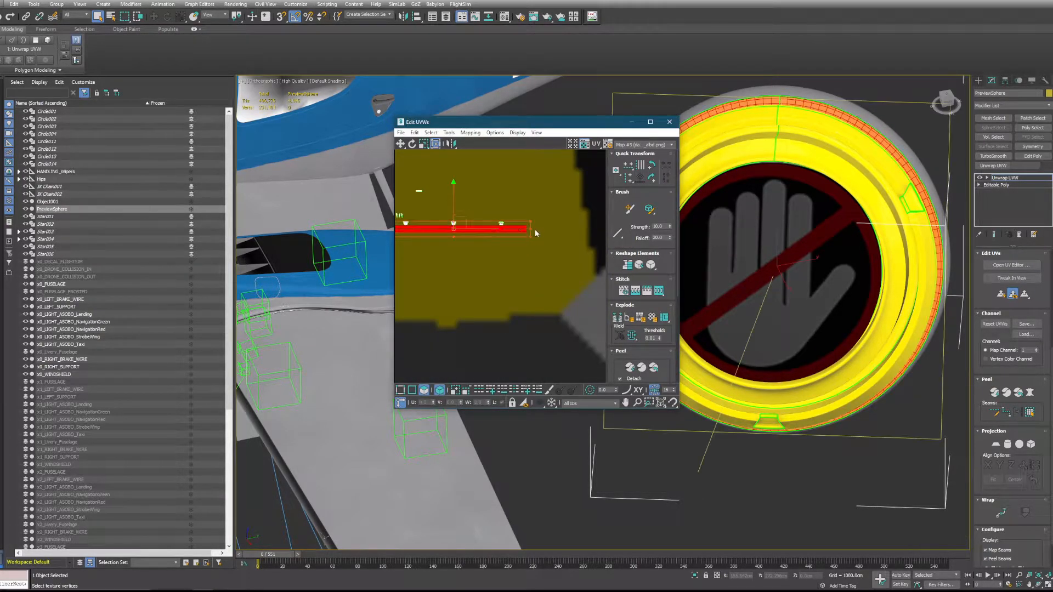
scroll(535, 233, "down", 3)
left_click_drag(502, 240, 573, 169)
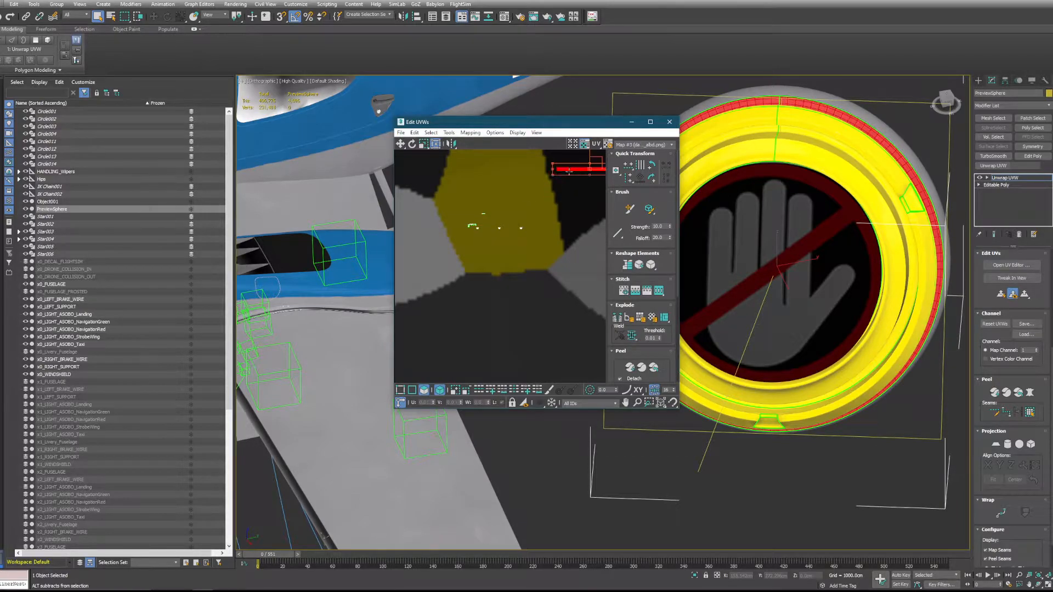
middle_click_drag(573, 169, 488, 215)
left_click(669, 122)
left_click(630, 153)
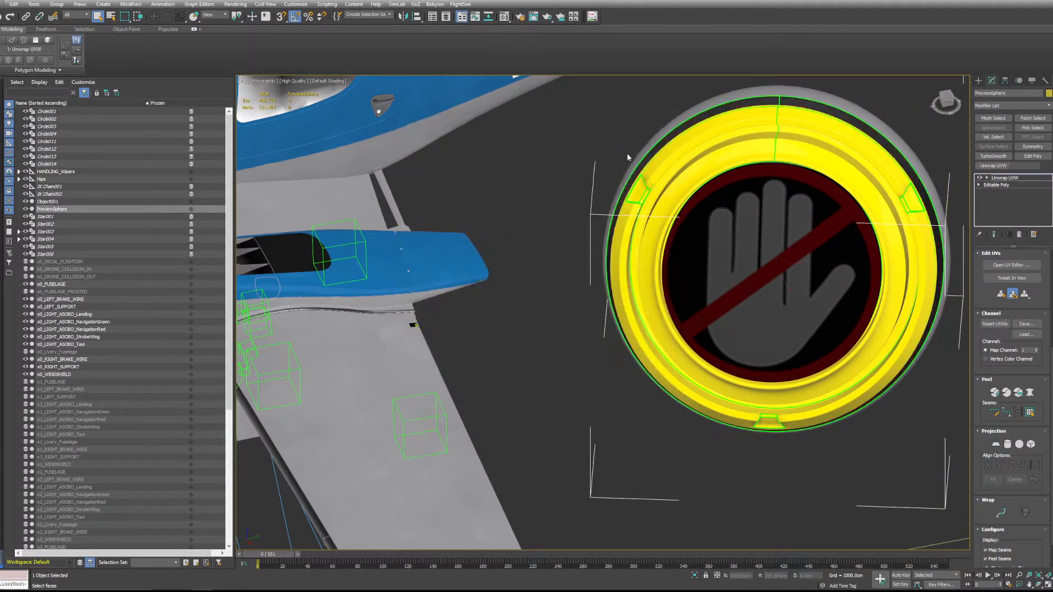
- Reopen the UV editor, move the sphere body's round UV shell from the grey area onto plain blue and close the editor
scroll(629, 152, "down", 4)
middle_click_drag(629, 151, 956, 173, "alt")
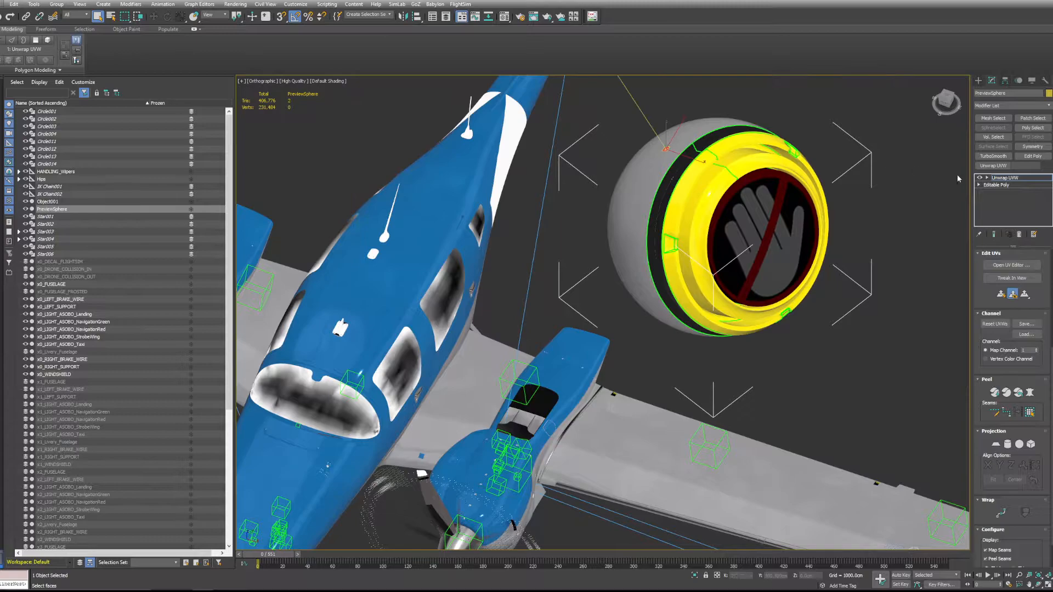
left_click(1002, 265)
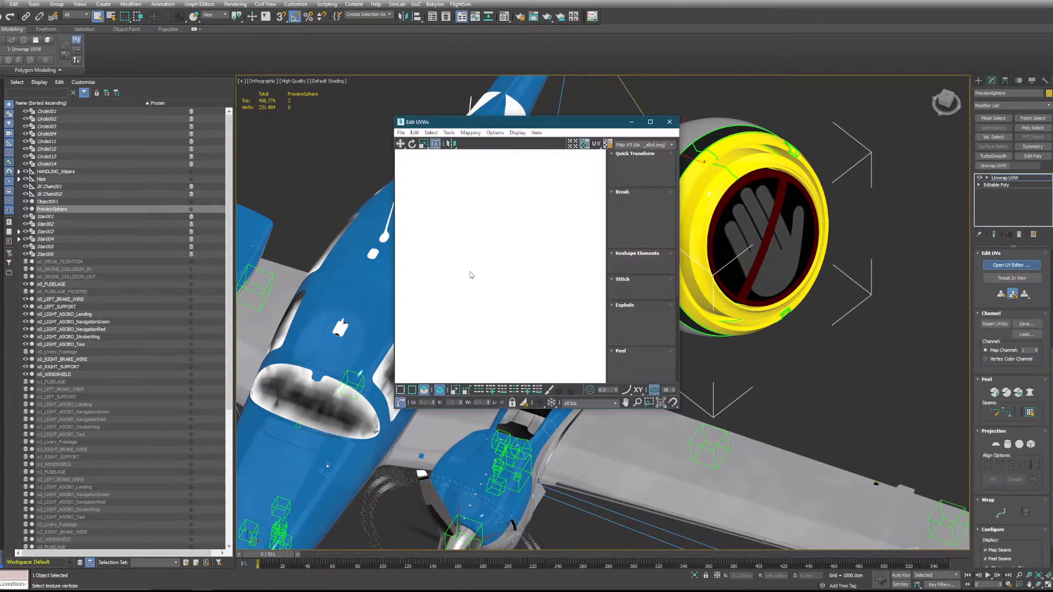
scroll(516, 245, "down", 5)
scroll(494, 286, "up", 2)
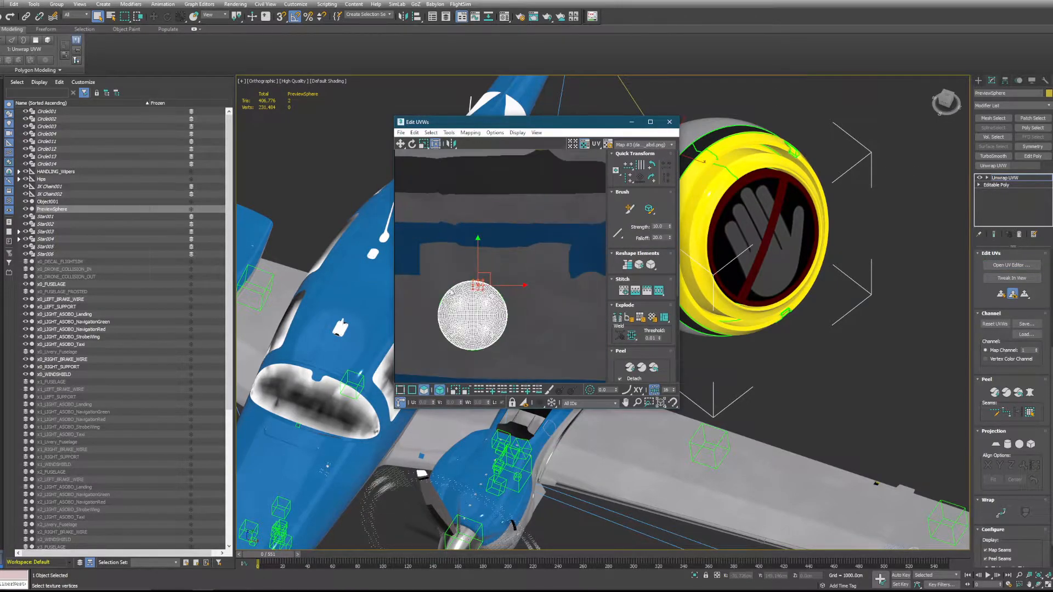
left_click_drag(514, 338, 404, 256)
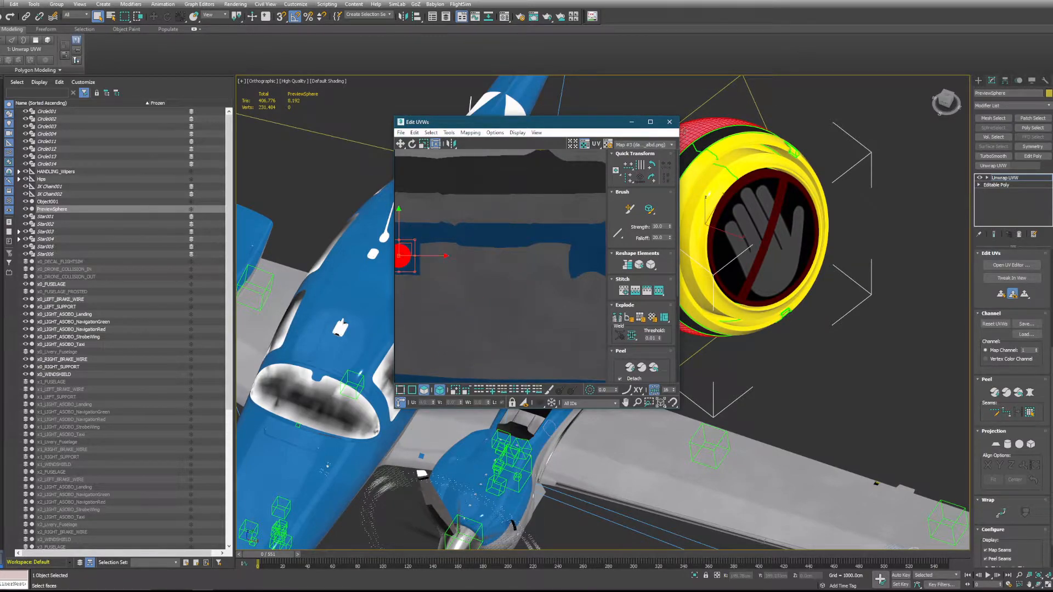
left_click(670, 122)
- Try to select several adjacent face loops around the groove of the yellow ring
middle_click_drag(856, 192, 675, 198, "alt")
scroll(763, 190, "up", 5)
left_click(664, 202)
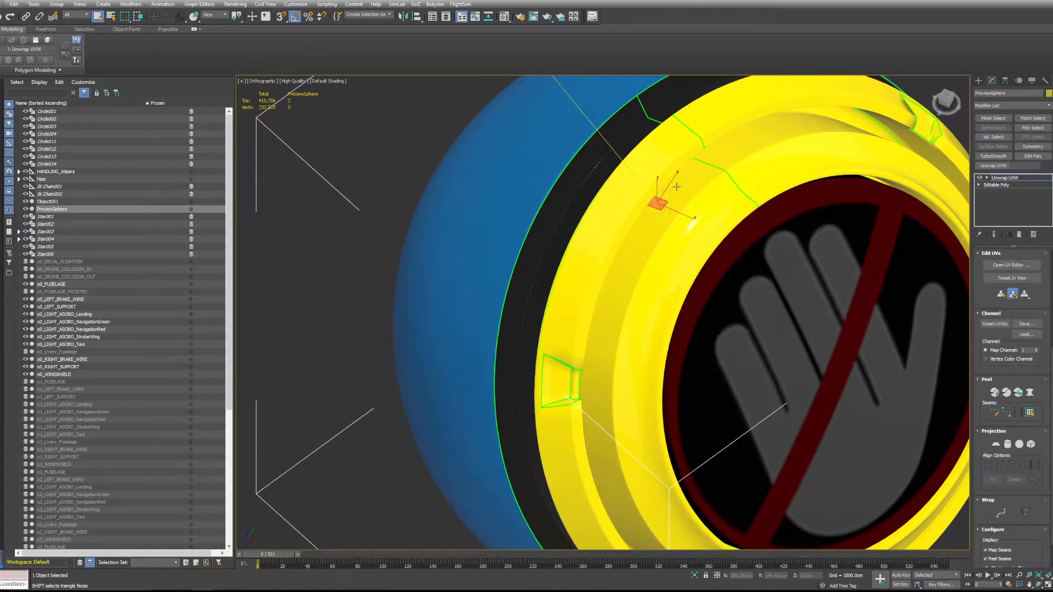
left_click(677, 187, "shift")
left_click(664, 219, "ctrl")
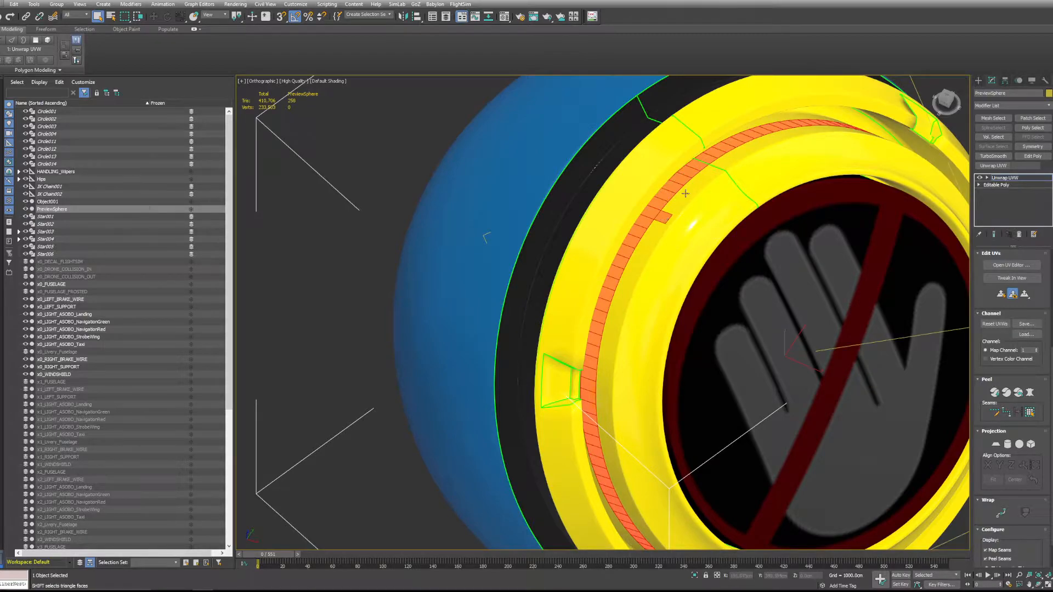
left_click(670, 206)
left_click(675, 201, "shift")
left_click(664, 203, "ctrl")
left_click(671, 193, "shift")
key("ctrl+z")
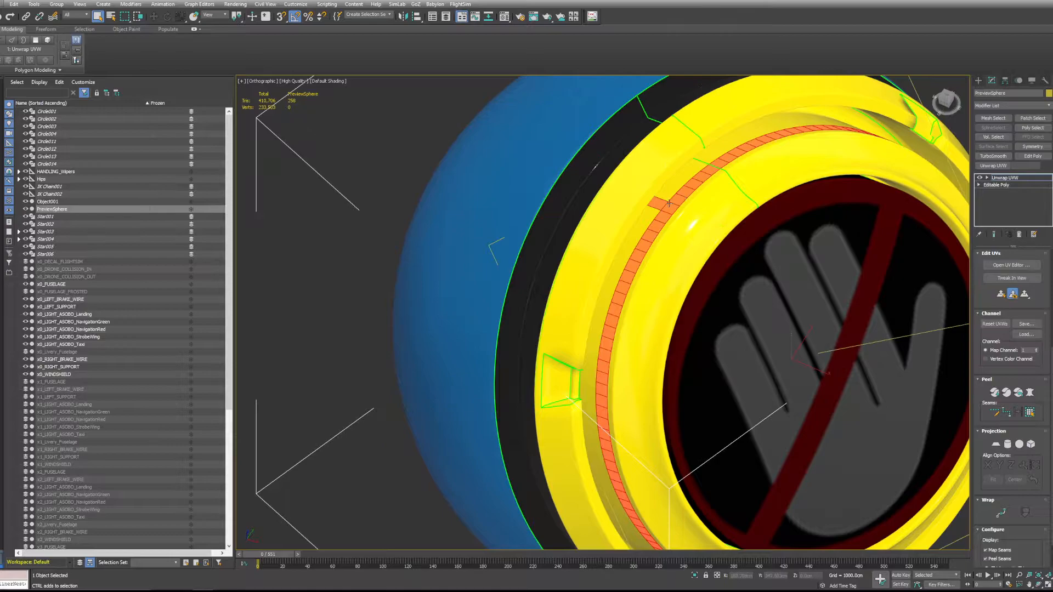
- Select the single loop of faces running around the middle of the yellow ring's groove
left_click(667, 193)
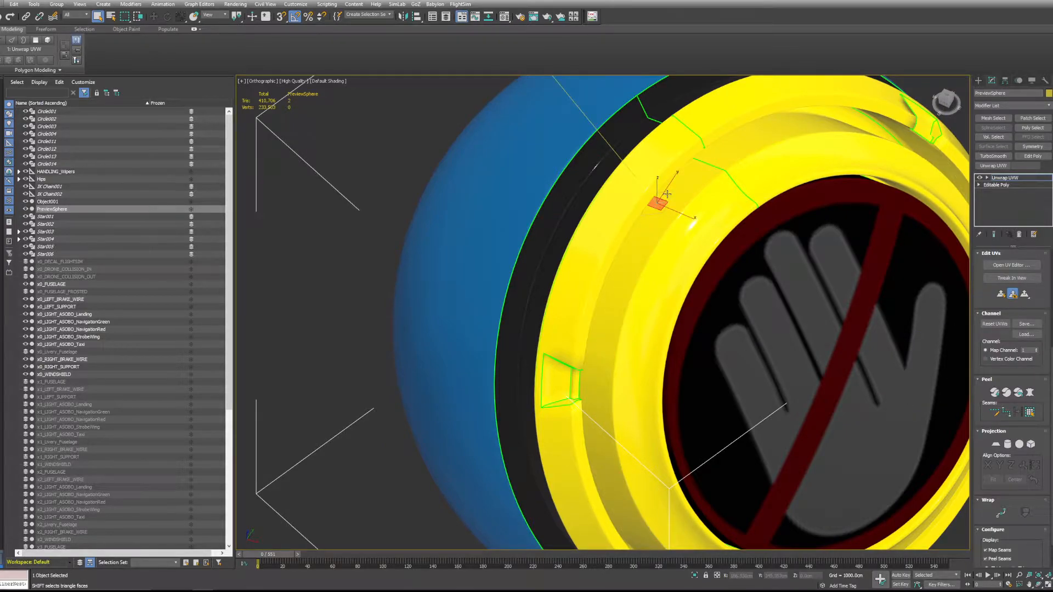
left_click(669, 195, "shift")
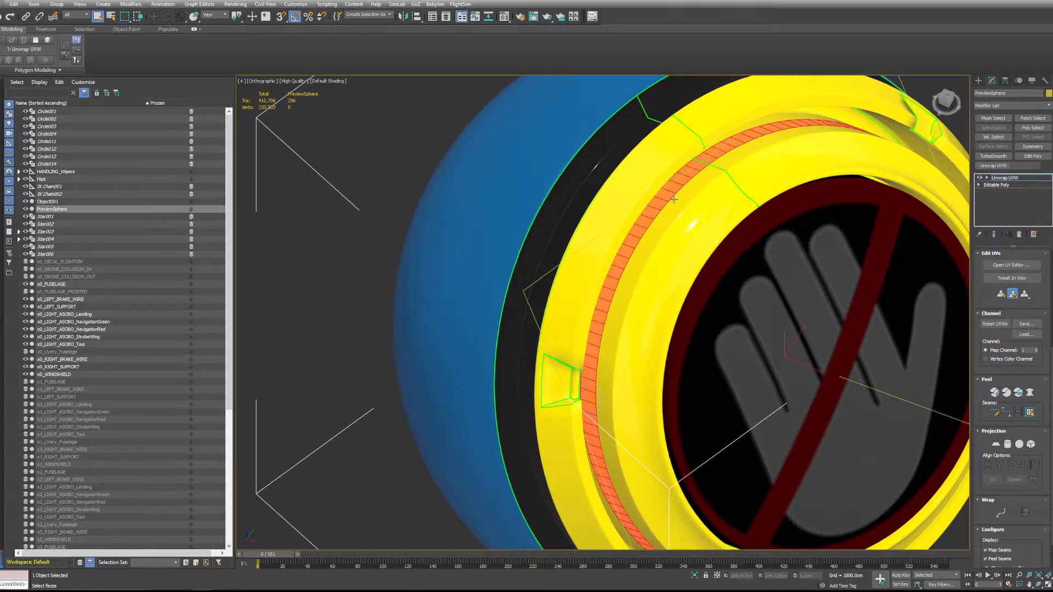
scroll(1012, 275, "up", 5)
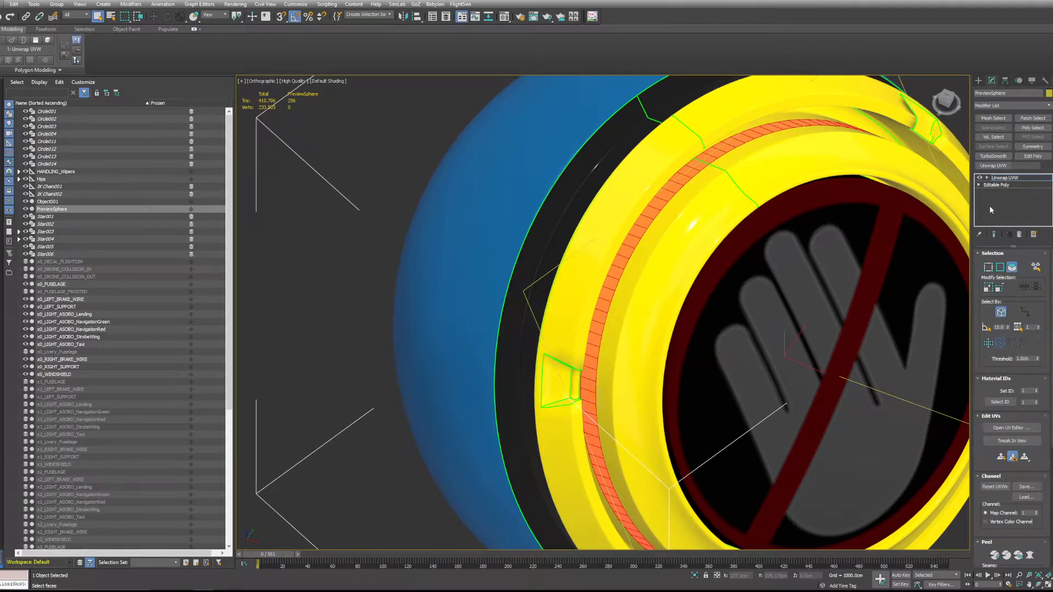
- Collapse the sphere's modifier stack into the Editable Poly and grow the groove's polygon selection by one row on each side
right_click(1010, 183)
left_click(982, 250)
left_click(559, 335)
left_click(1021, 264)
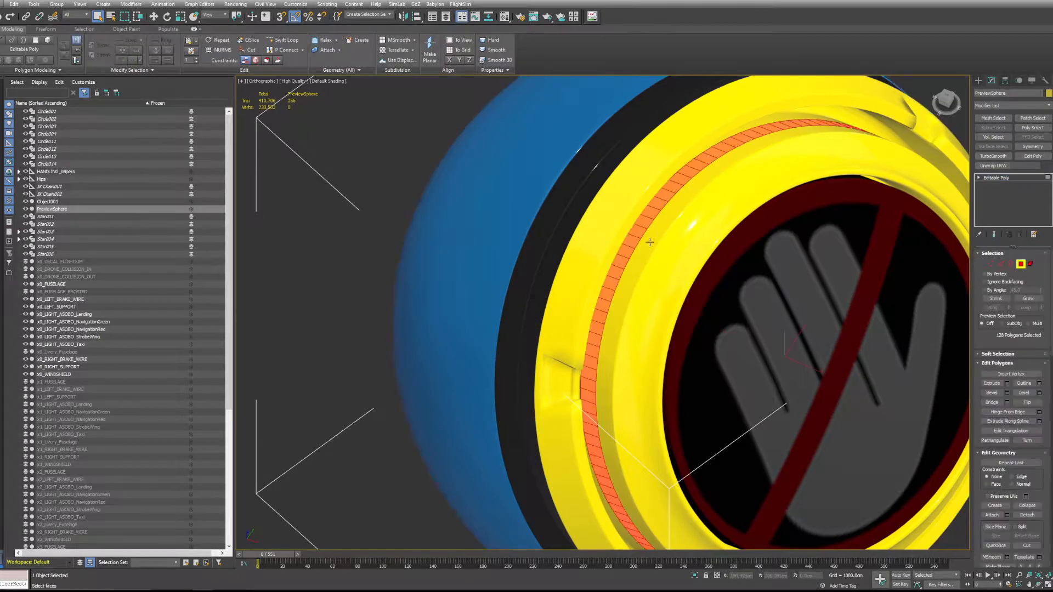
left_click(1026, 299)
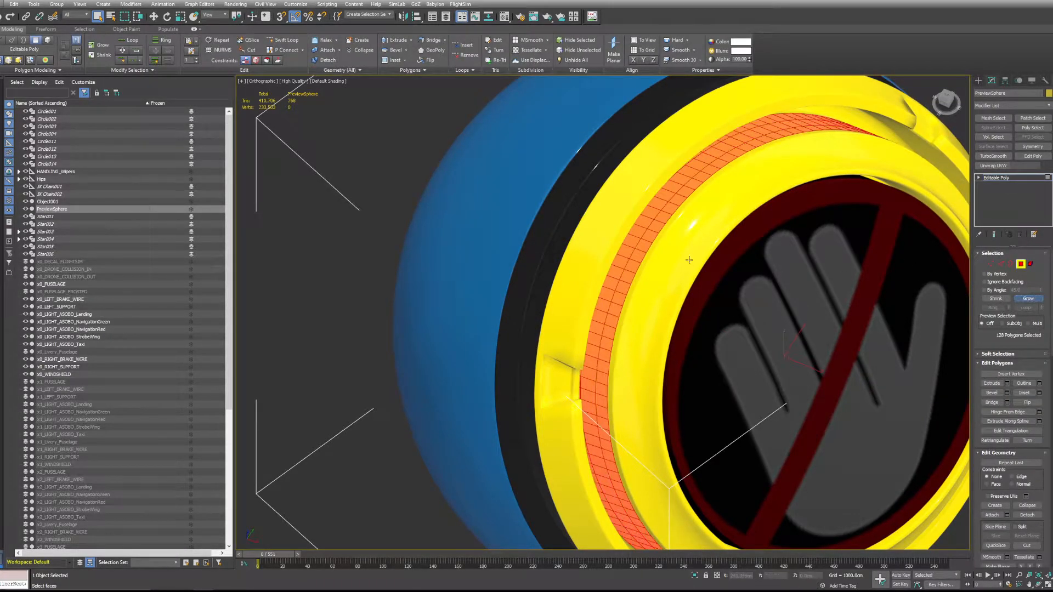
scroll(587, 286, "down", 5)
scroll(587, 286, "up", 5)
mouse_move(587, 286)
middle_mouse_down("alt")
mouse_move(621, 287)
mouse_move(571, 277)
mouse_move(591, 280)
middle_mouse_up("alt")
scroll(621, 286, "down", 3)
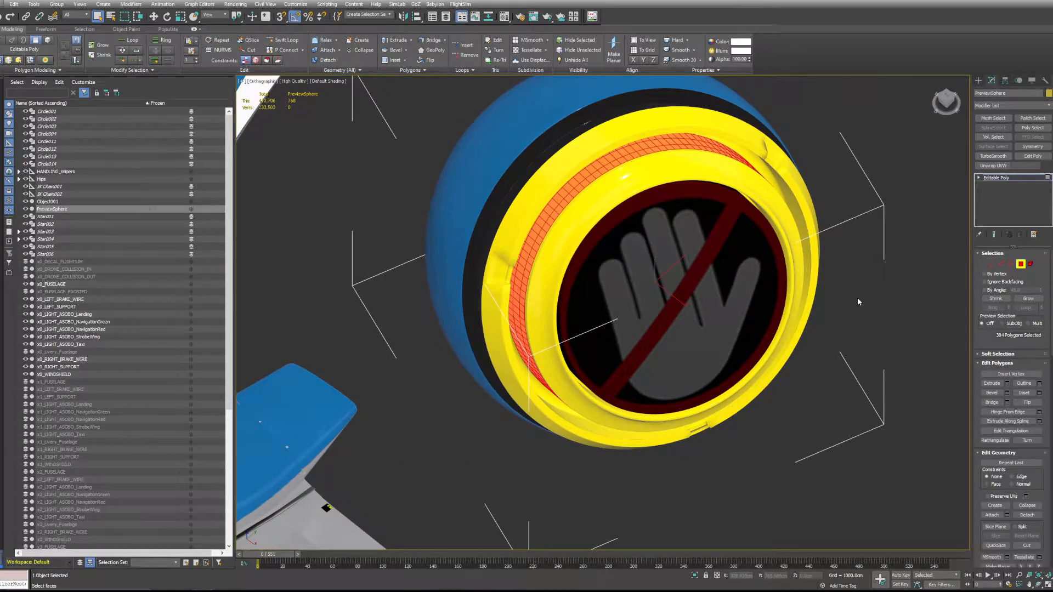
- Add and name a 21st sub-material in the DA62_AIRFRAME Multi/Sub-Object material
key("m")
left_click(459, 229)
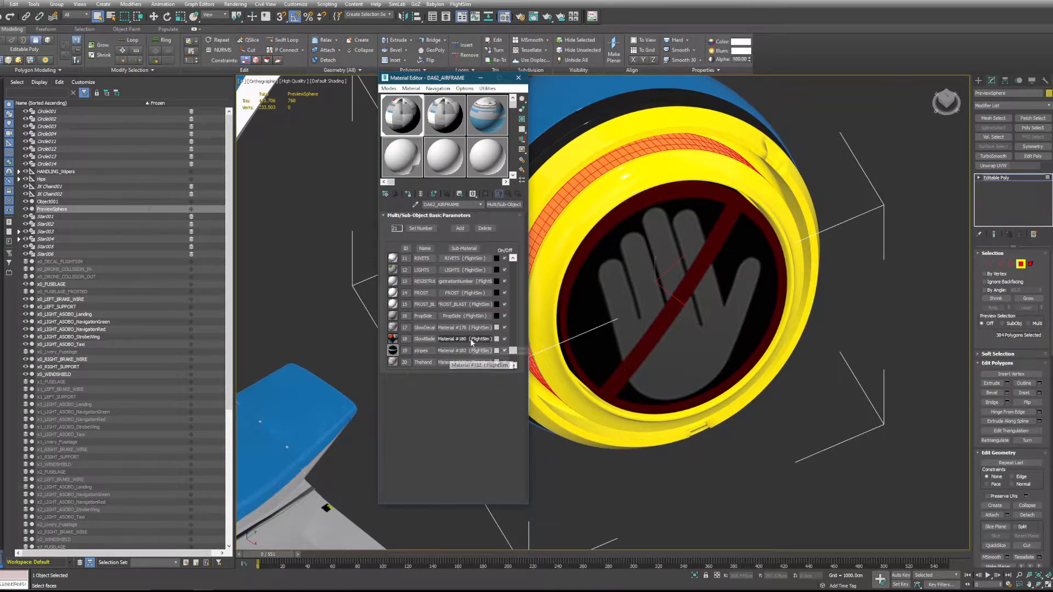
left_click_drag(512, 353, 510, 366)
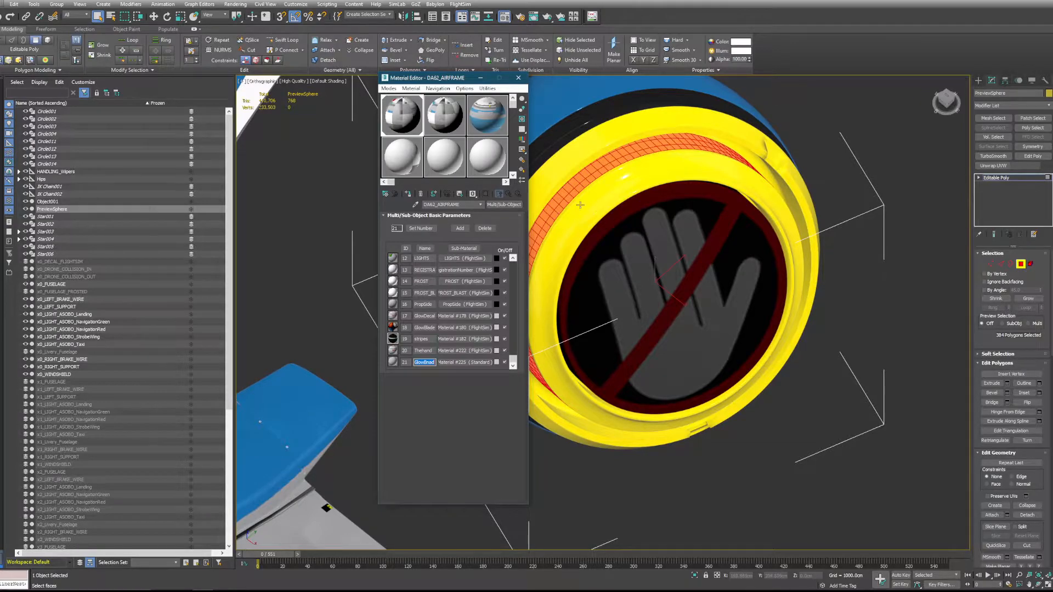
- Change sub-material 21 from Standard to the Flight Simulator type and move the material window clear of the sphere
left_click(475, 362)
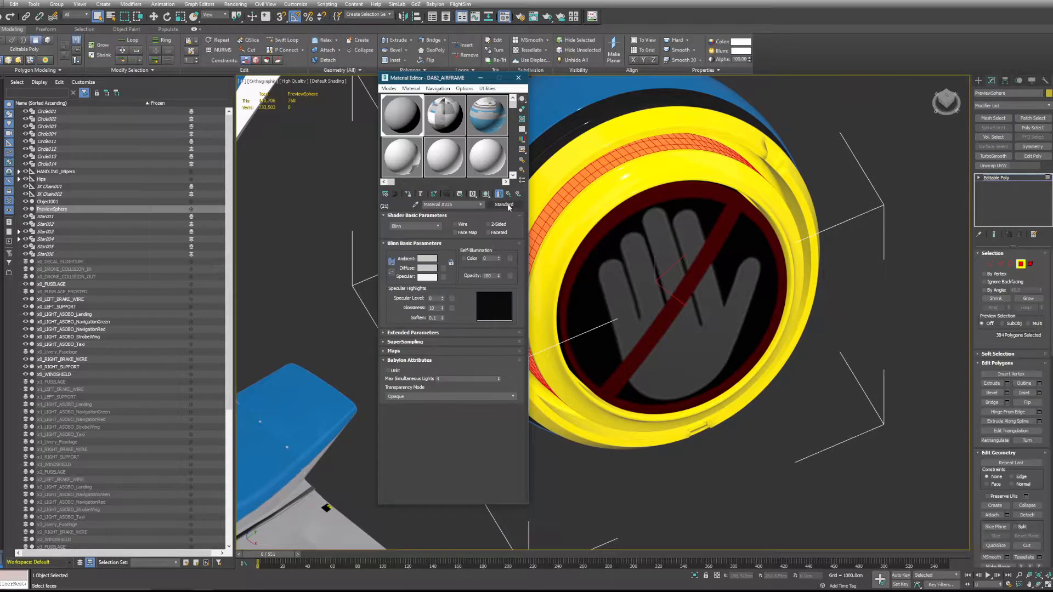
left_click(480, 204)
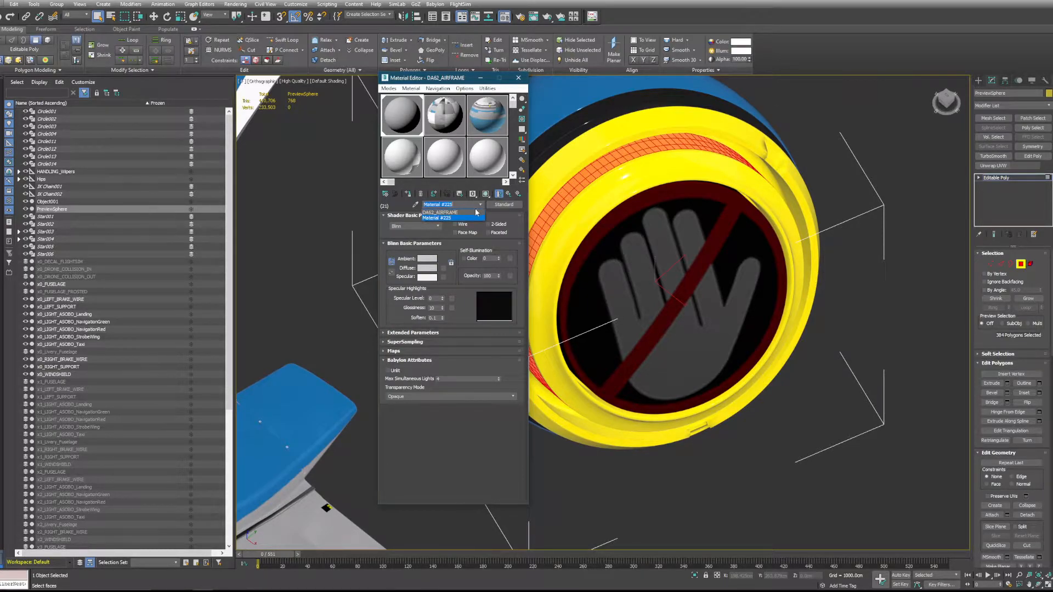
left_click(469, 212)
left_click(475, 364)
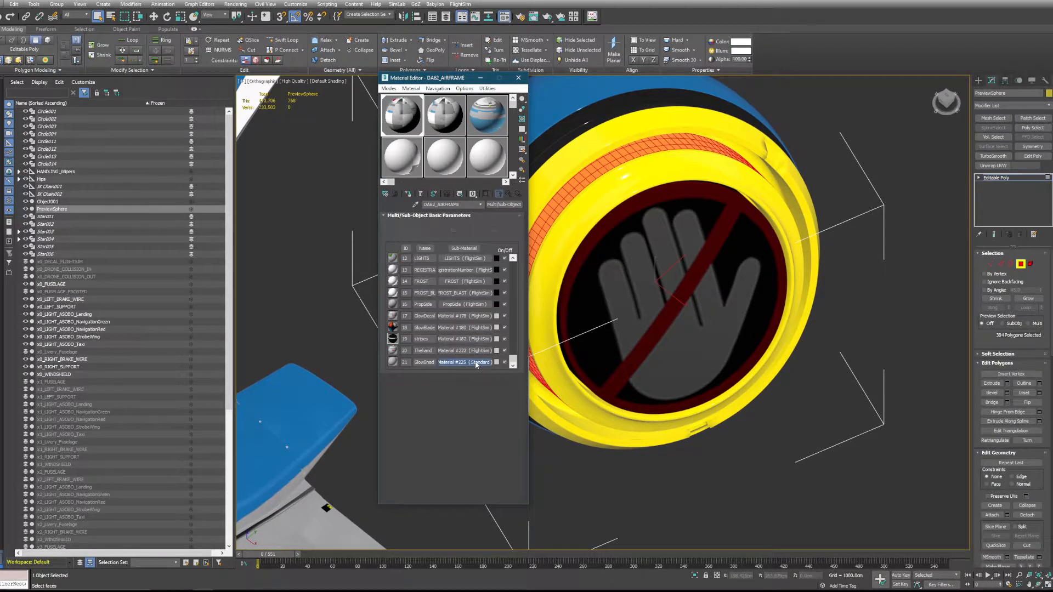
left_click(512, 207)
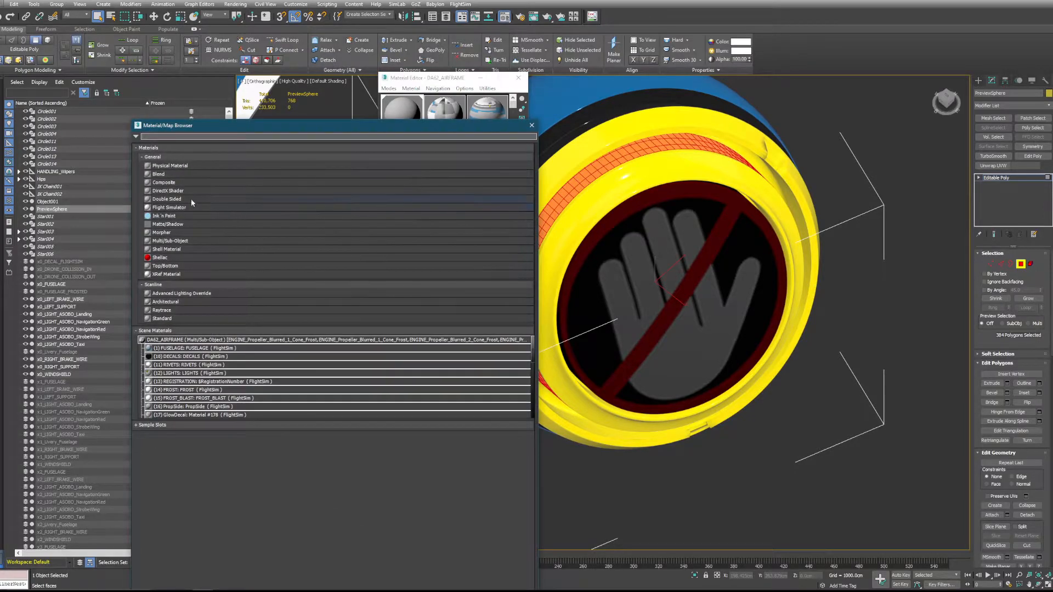
double_click(185, 206)
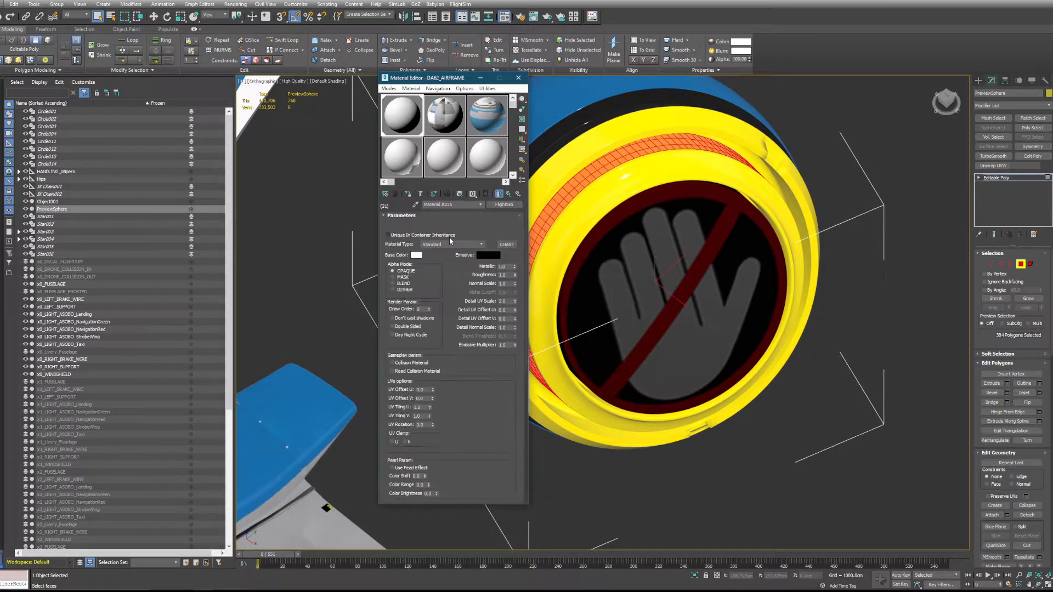
left_click_drag(463, 80, 390, 80)
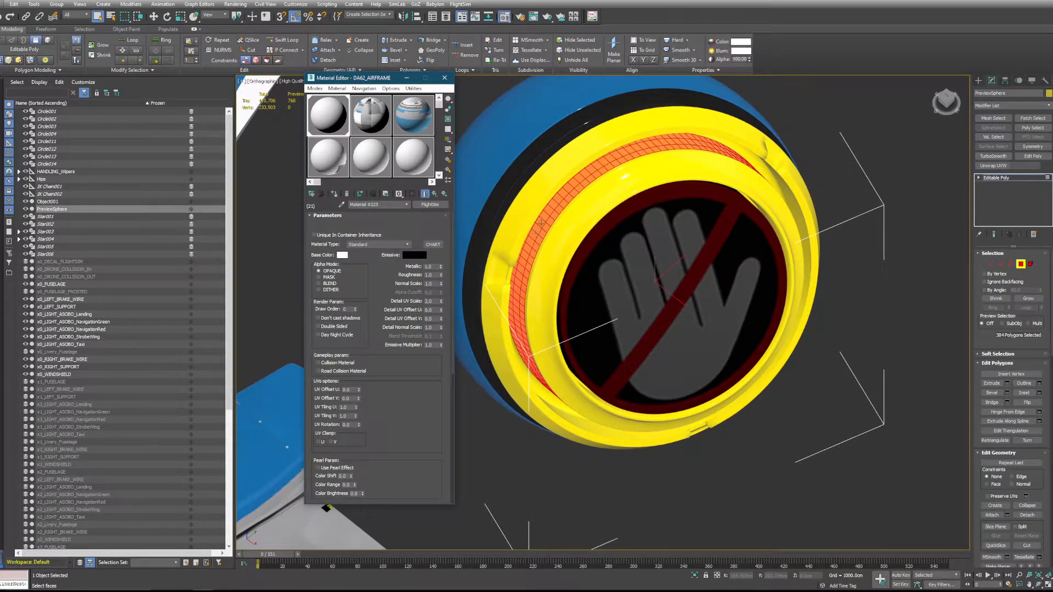
- Load SDKmaterials.png from the DA62_SDK_AIRCRAFT Texture folder as sub-material 21's base color texture
scroll(400, 274, "down", 5)
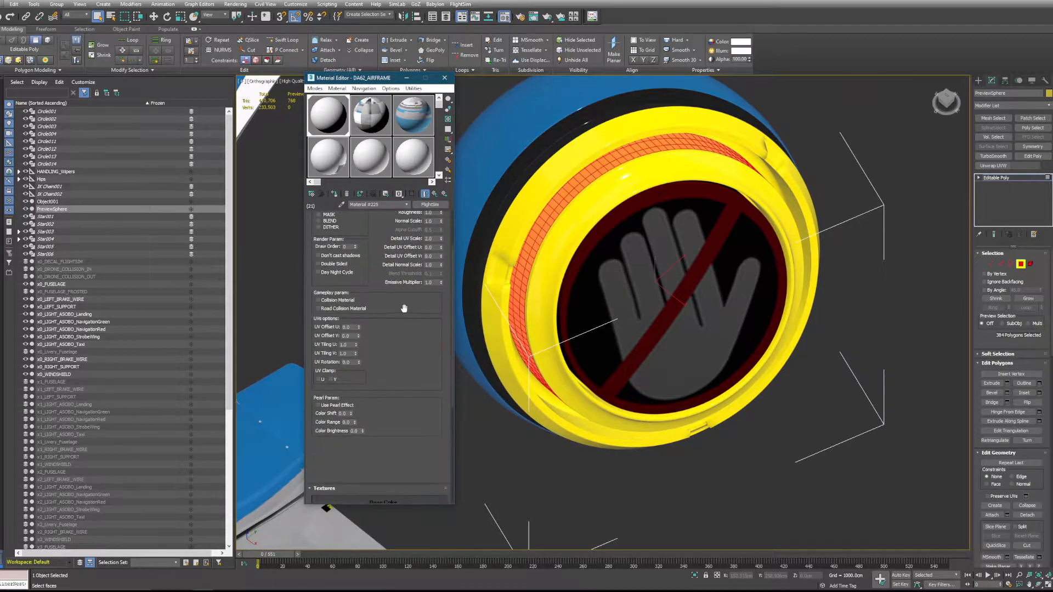
left_click(393, 440)
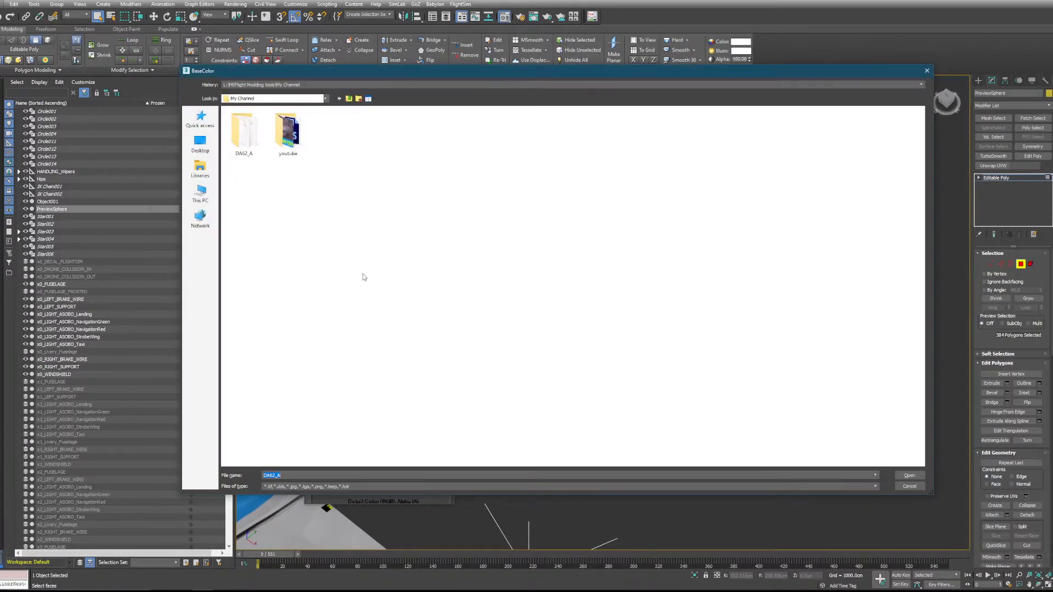
double_click(252, 142)
double_click(257, 144)
double_click(254, 120)
double_click(262, 122)
double_click(263, 122)
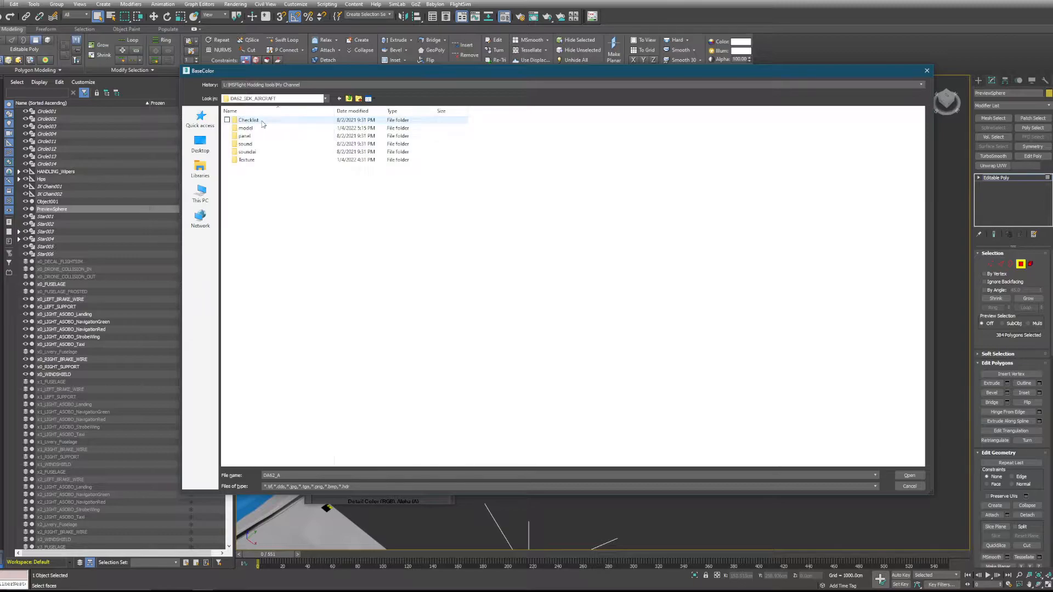
double_click(247, 160)
scroll(389, 126, "down", 5)
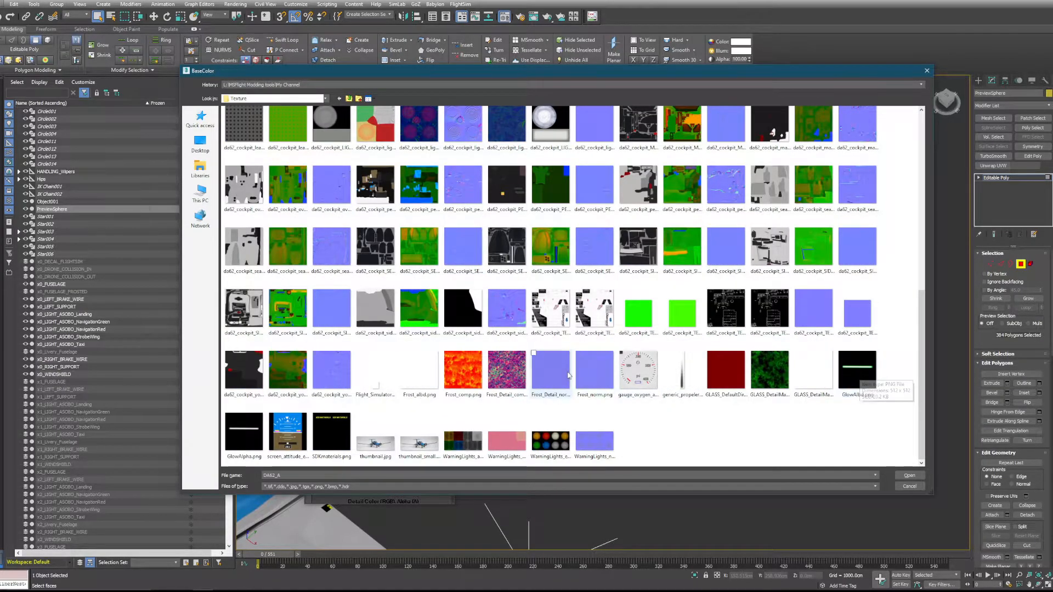
scroll(611, 354, "up", 3)
scroll(611, 354, "down", 3)
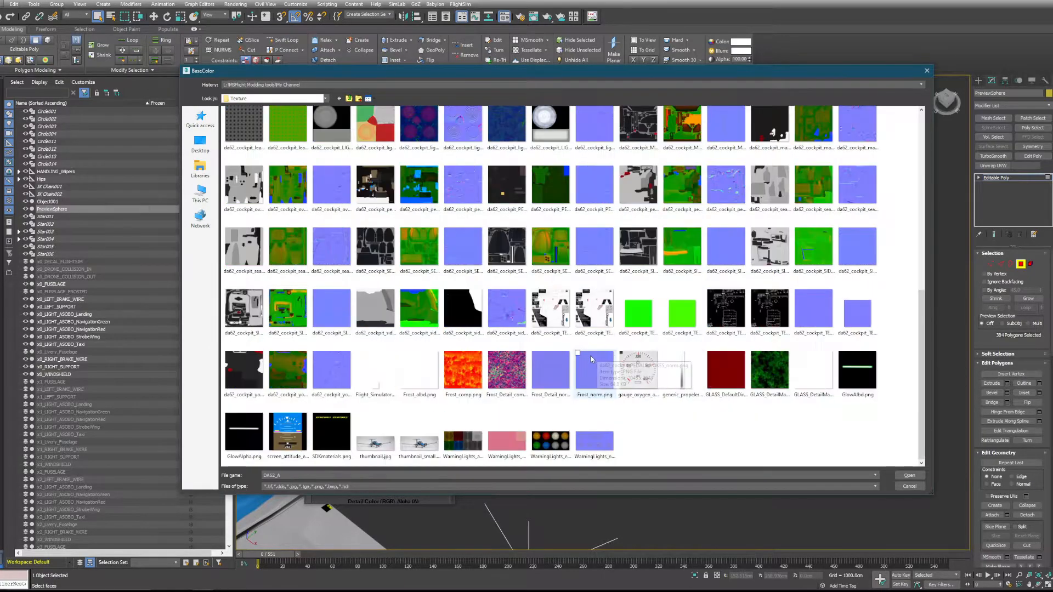
double_click(369, 404)
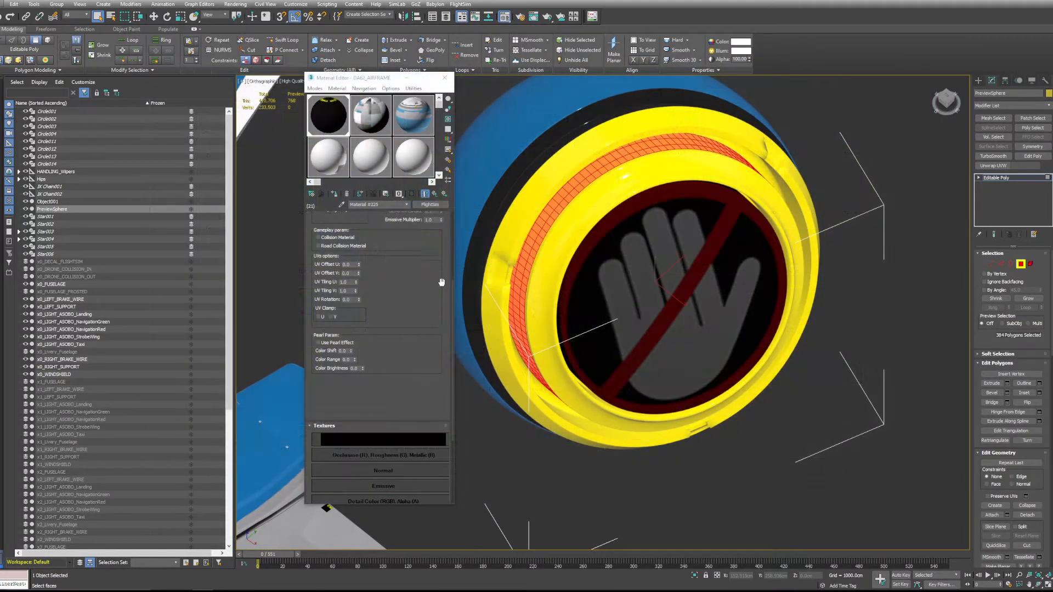
- Apply an Unwrap UVW modifier to the selected groove polygons and open a maximized UV editor
left_click(1002, 165)
left_click(1012, 428)
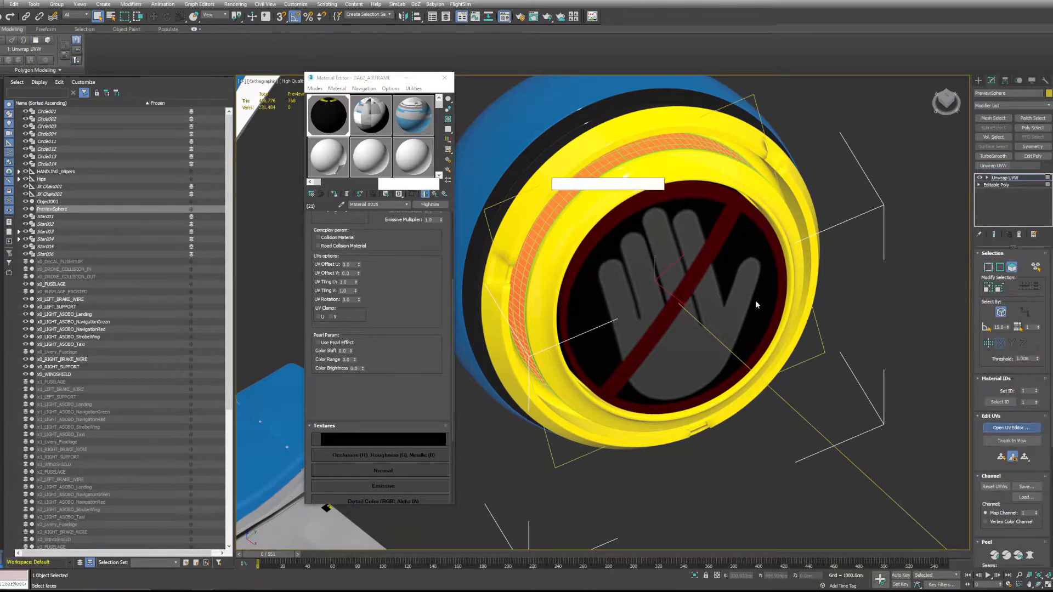
left_click(247, 29)
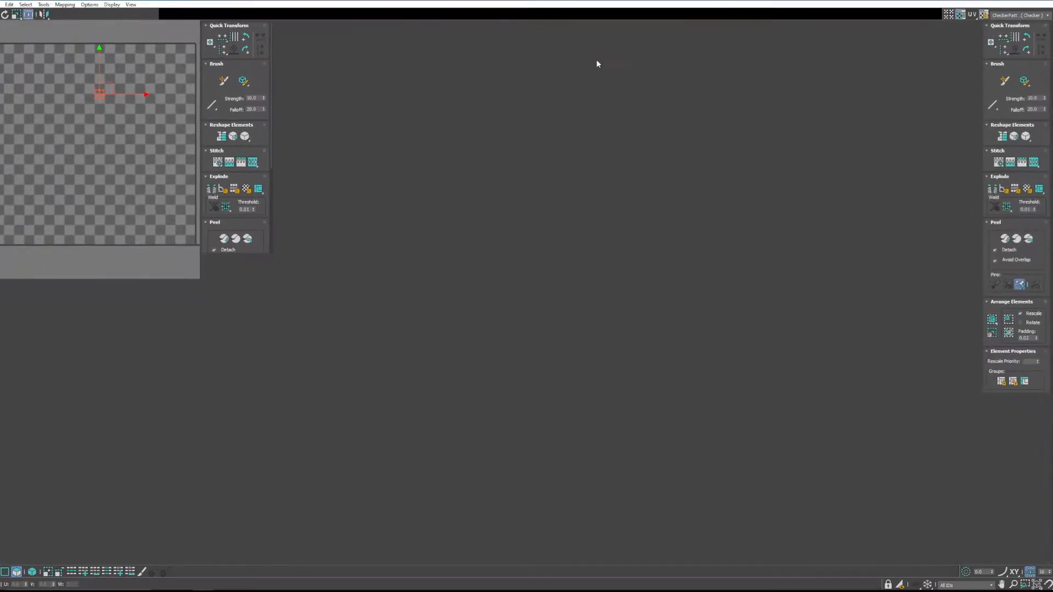
- Load SDKmaterials.png as the UV editor's background texture
left_click(1014, 15)
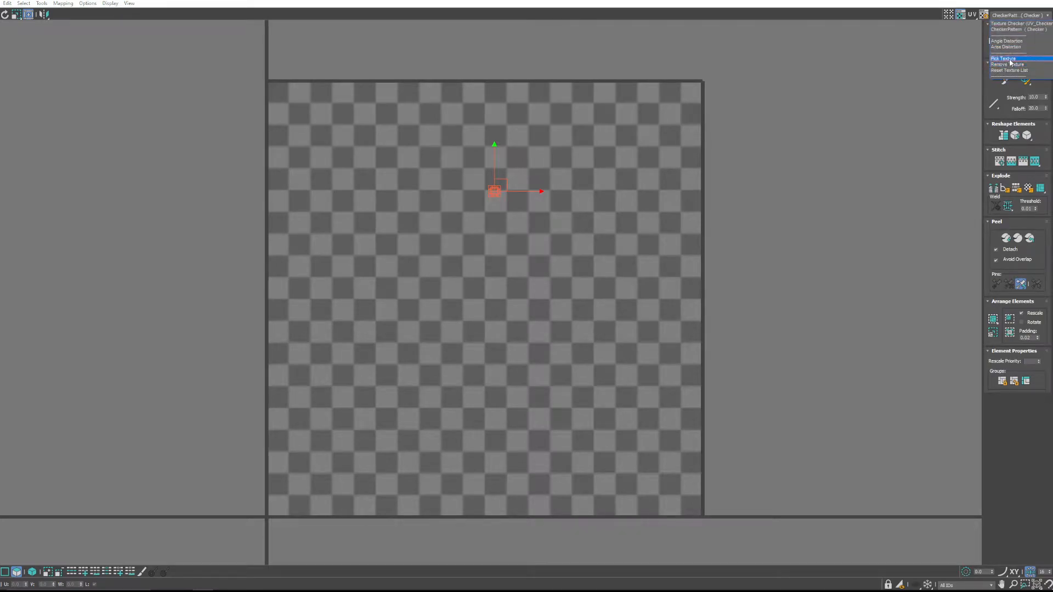
left_click(1007, 59)
double_click(220, 167)
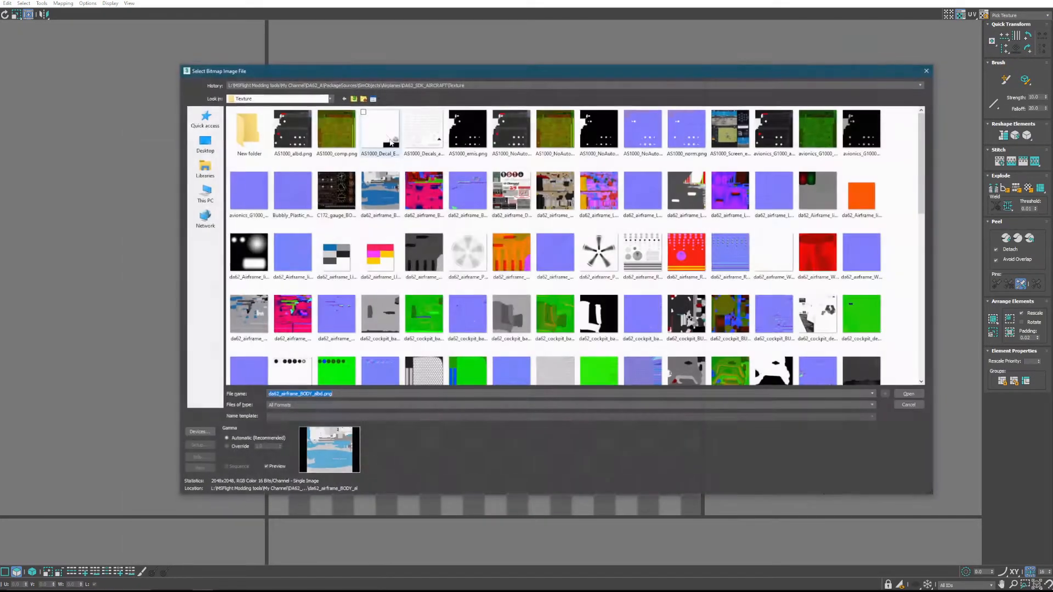
scroll(386, 138, "down", 15)
left_click(346, 344)
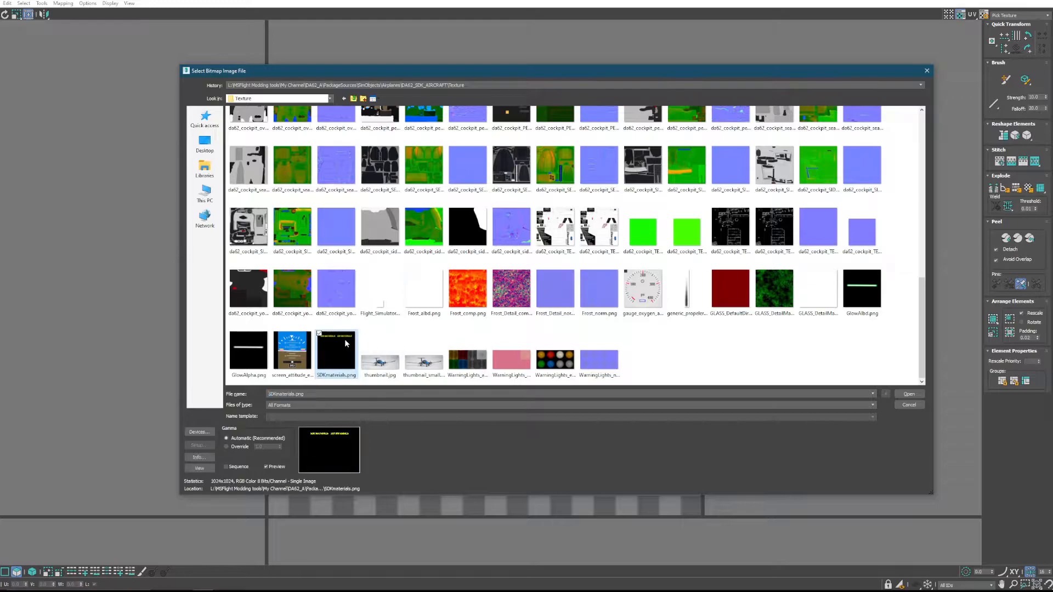
double_click(346, 344)
- Stretch the groove's UV shell into a long horizontal strip and move it over the SDK MATERIALS lettering
scroll(480, 166, "up", 3)
left_click_drag(468, 168, 581, 272)
scroll(547, 232, "down", 1)
left_click_drag(525, 226, 910, 256)
left_click_drag(721, 234, 289, 127)
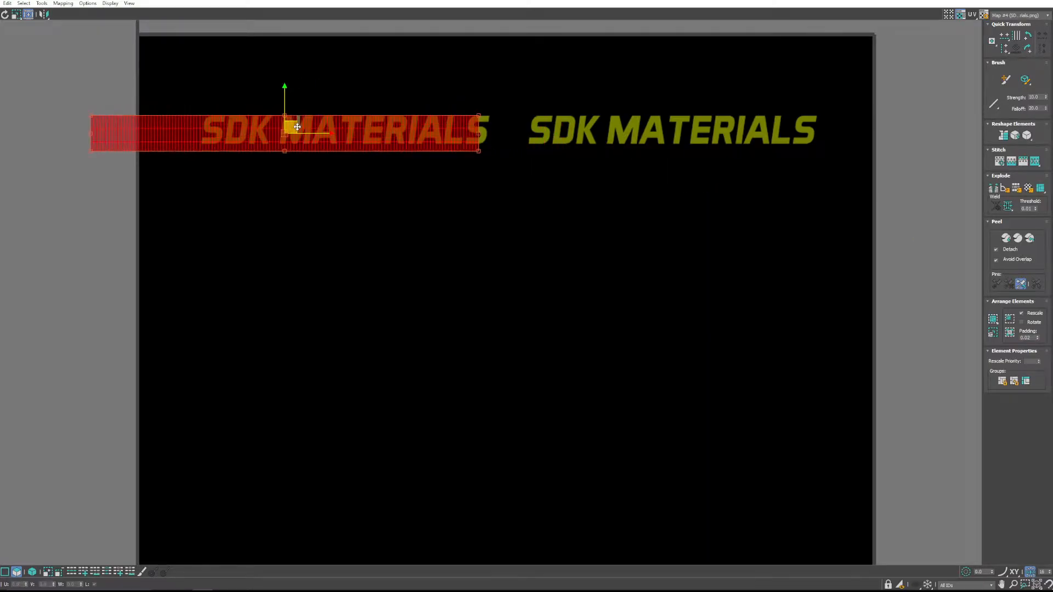
scroll(321, 127, "down", 3)
left_click_drag(377, 118, 536, 142)
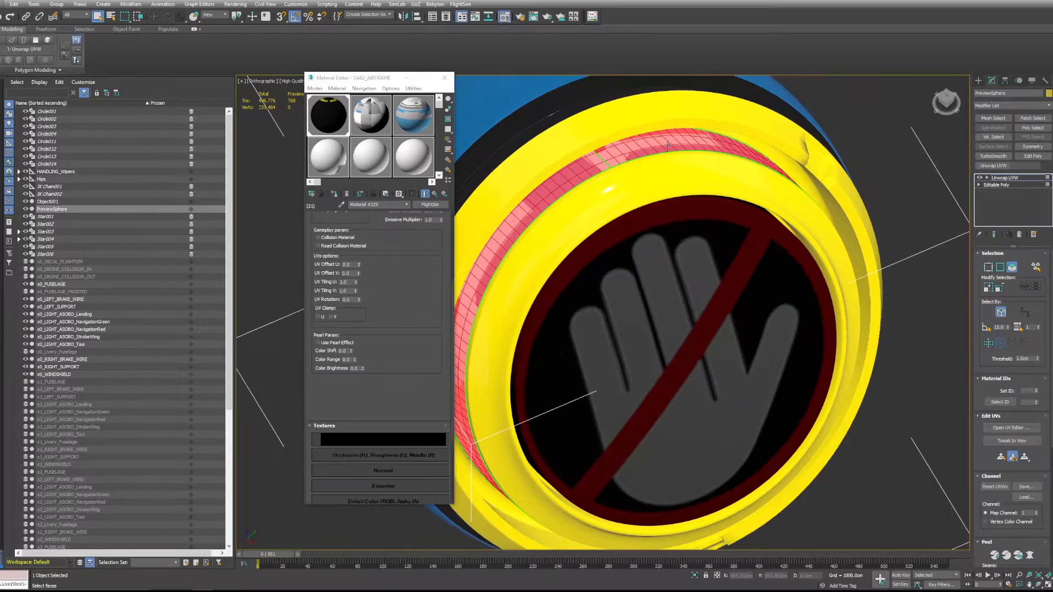
- Collapse the Unwrap UVW modifier, then return to the parent DA62_AIRFRAME material with the groove polygons active
middle_click_drag(669, 145, 617, 203, "alt")
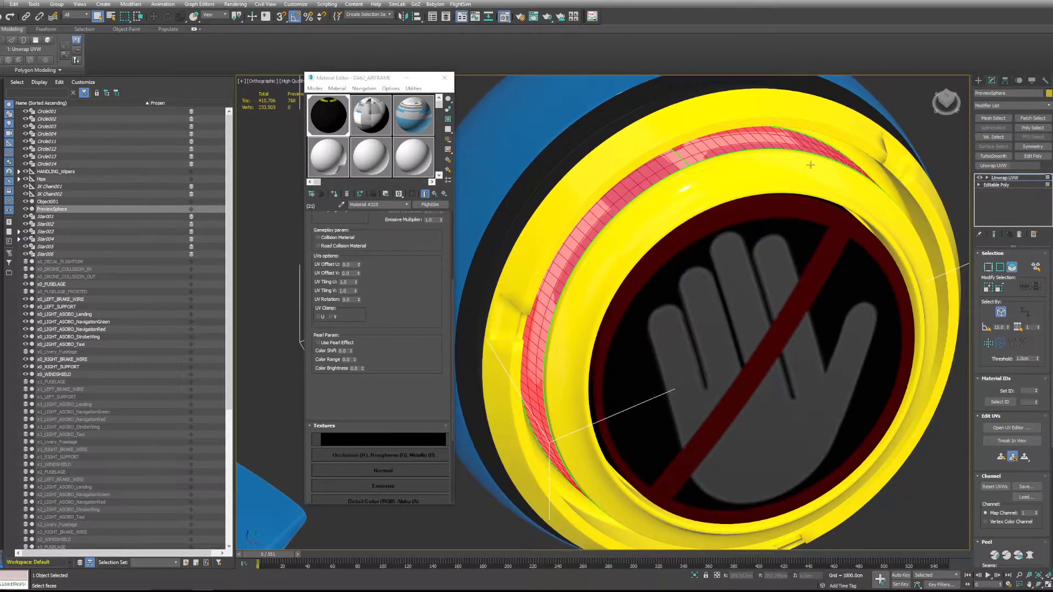
right_click(1011, 177)
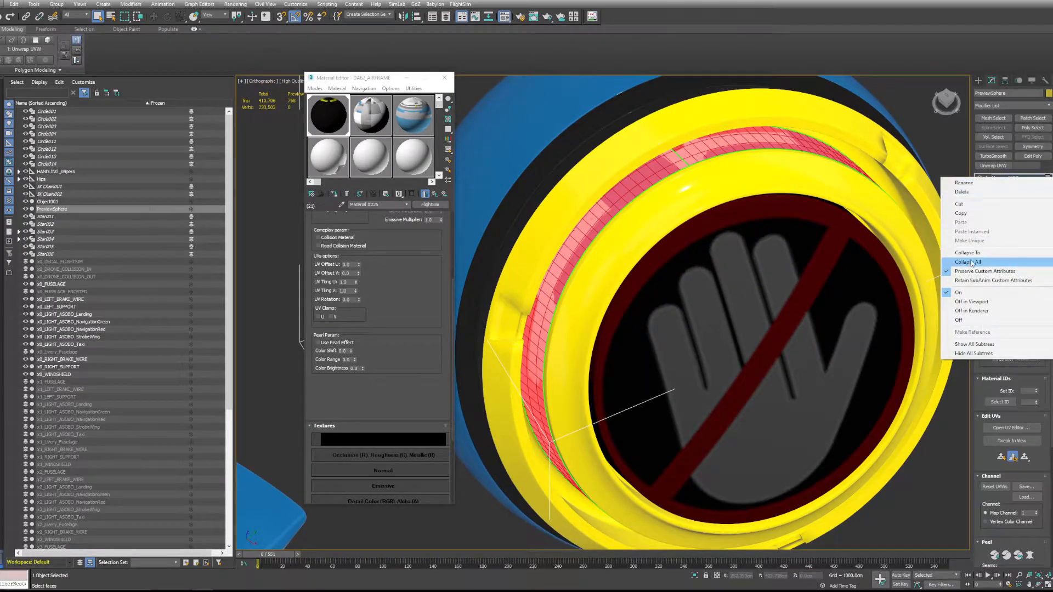
left_click(982, 260)
left_click(559, 328)
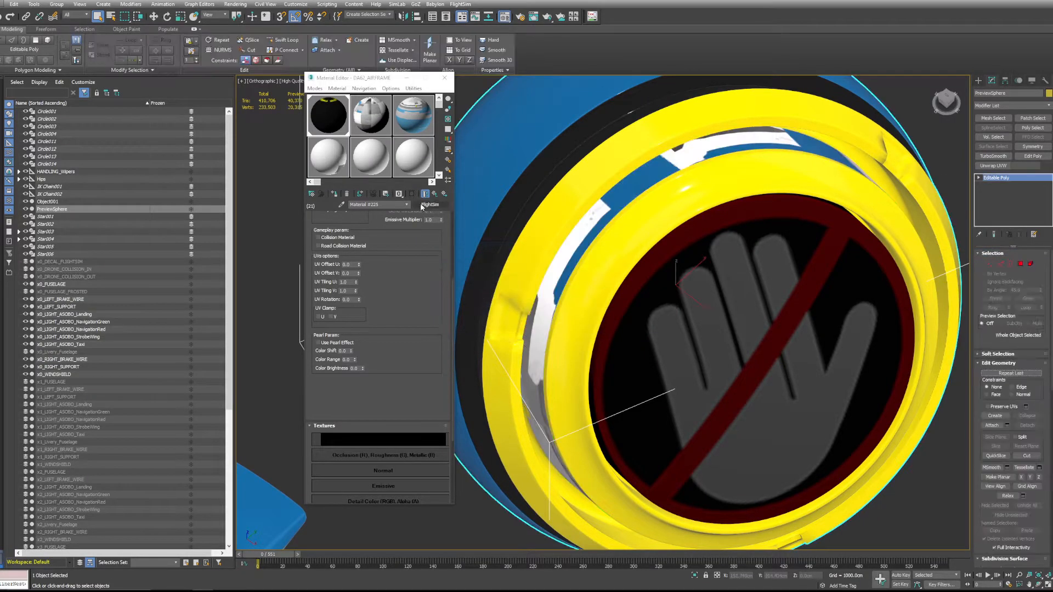
left_click(384, 213)
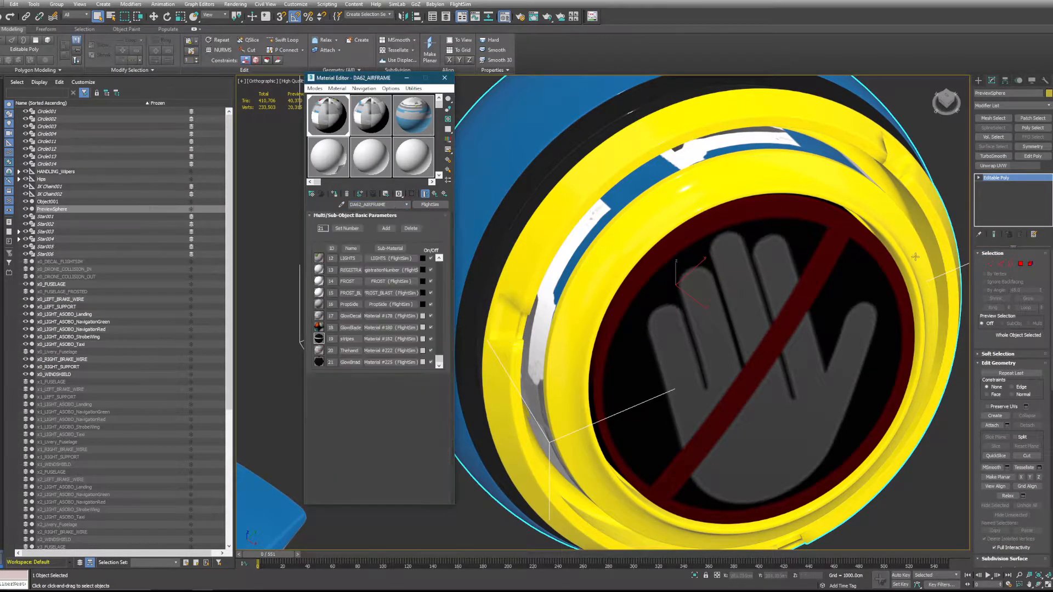
left_click(1021, 264)
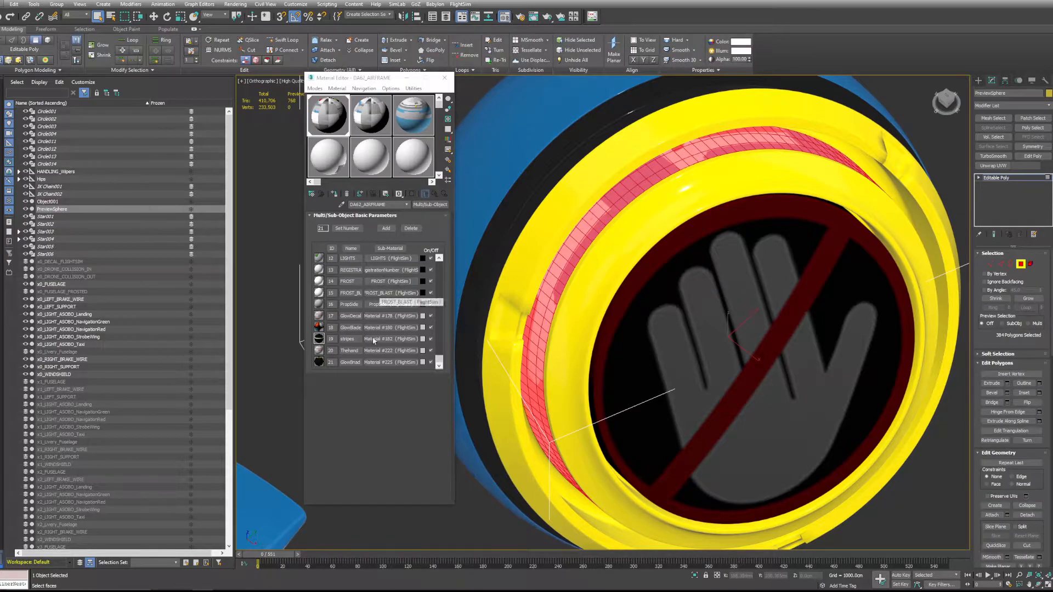
- Name sub-material 21 GlowBand and assign material ID 21 to the selected groove polygons
left_click(358, 362)
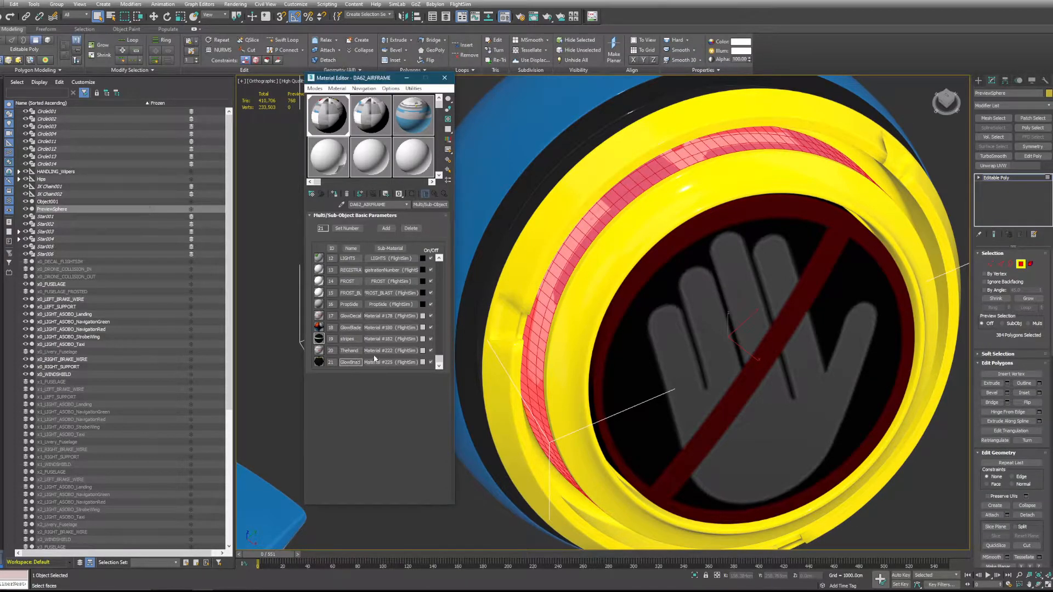
key("BackSpace")
scroll(1001, 437, "down", 10)
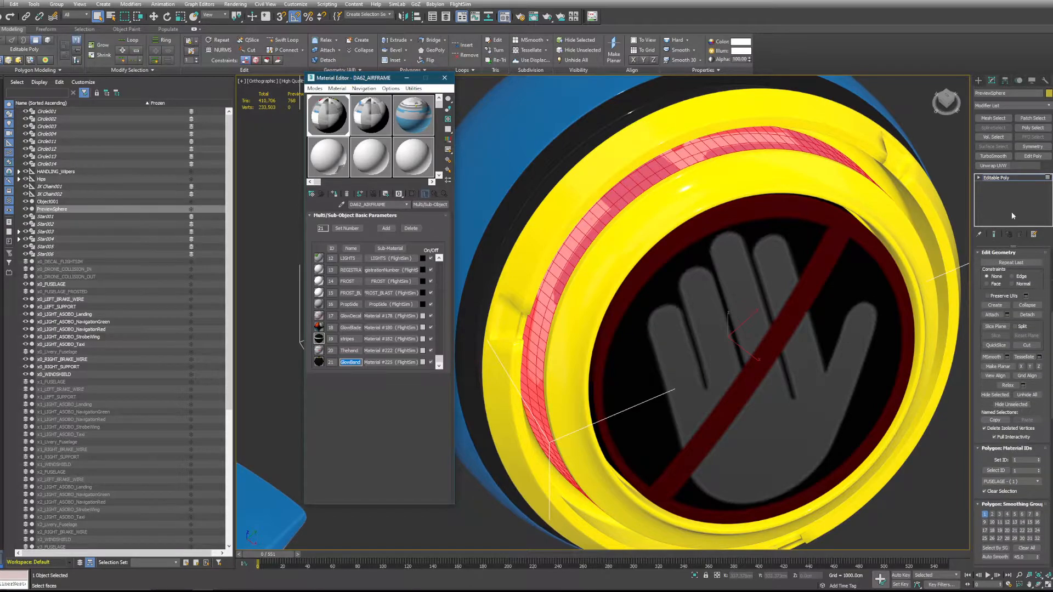
left_click(1024, 460)
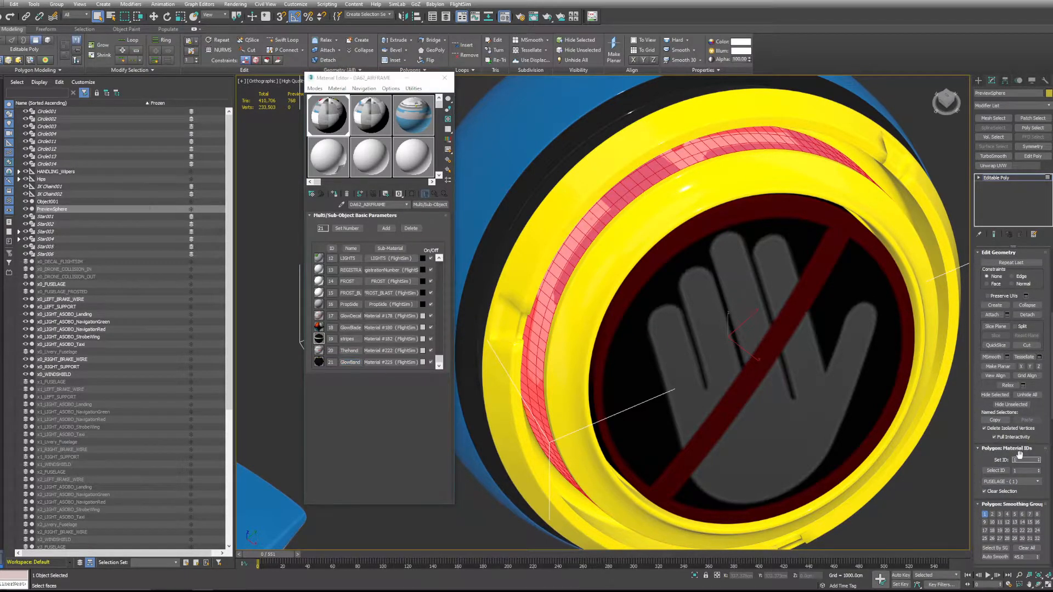
type("21")
key("Return")
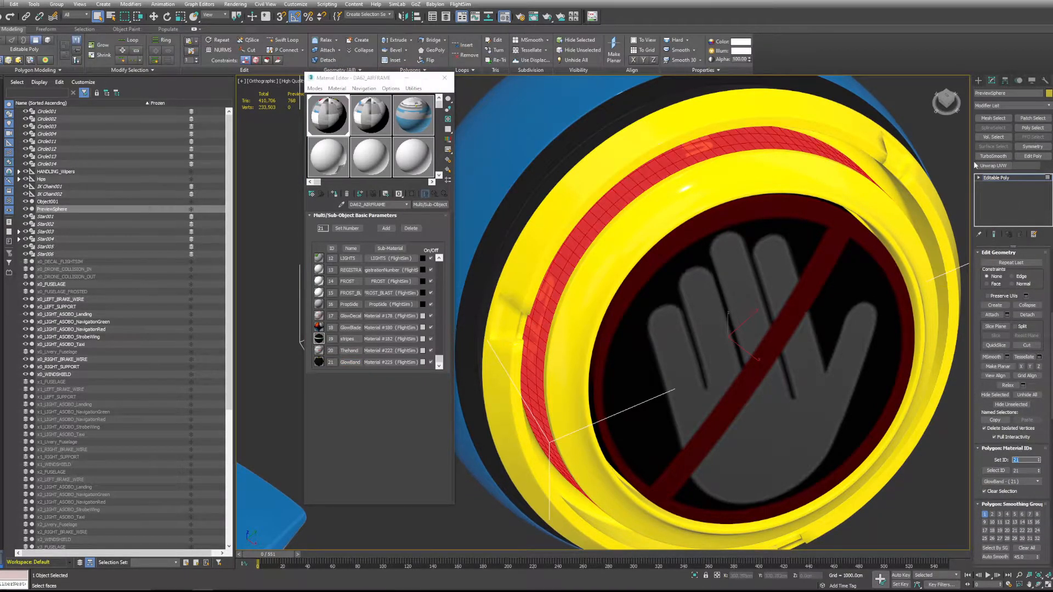
- Deselect the groove polygons and examine the lettering around the ring from several angles
left_click(945, 139)
scroll(878, 164, "down", 3)
middle_click_drag(686, 220, 741, 177, "alt")
left_click_drag(742, 178, 703, 270, "alt")
scroll(702, 270, "up", 5)
middle_click_drag(702, 270, 717, 232)
middle_click_drag(711, 339, 729, 367, "alt")
mouse_move(746, 380)
middle_mouse_down("alt")
mouse_move(763, 313)
mouse_move(821, 364)
middle_mouse_up("alt")
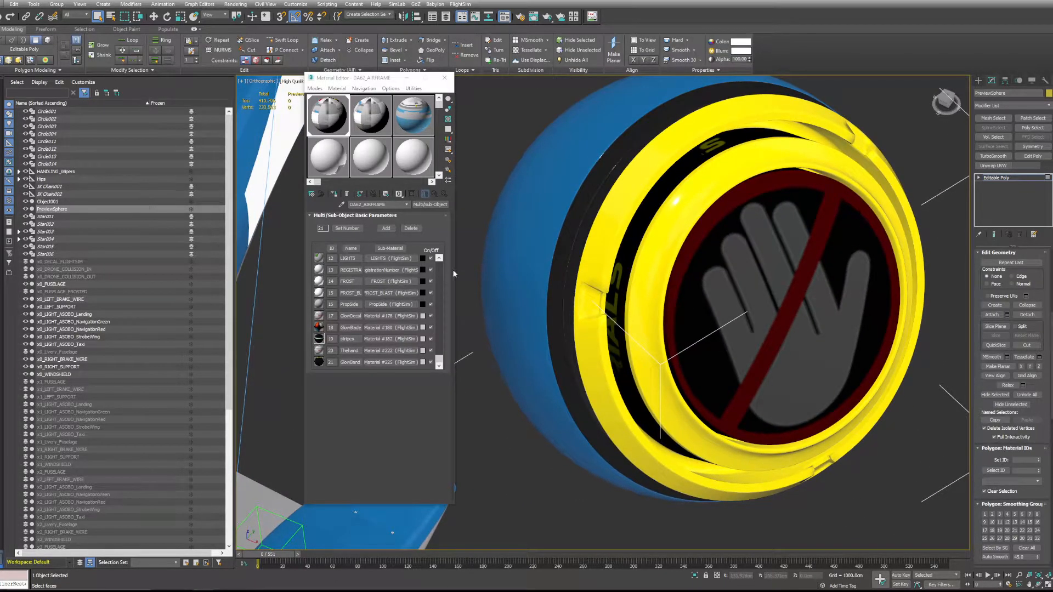
- Set the emissive color of the Thehand sub-material to white
left_click(391, 351)
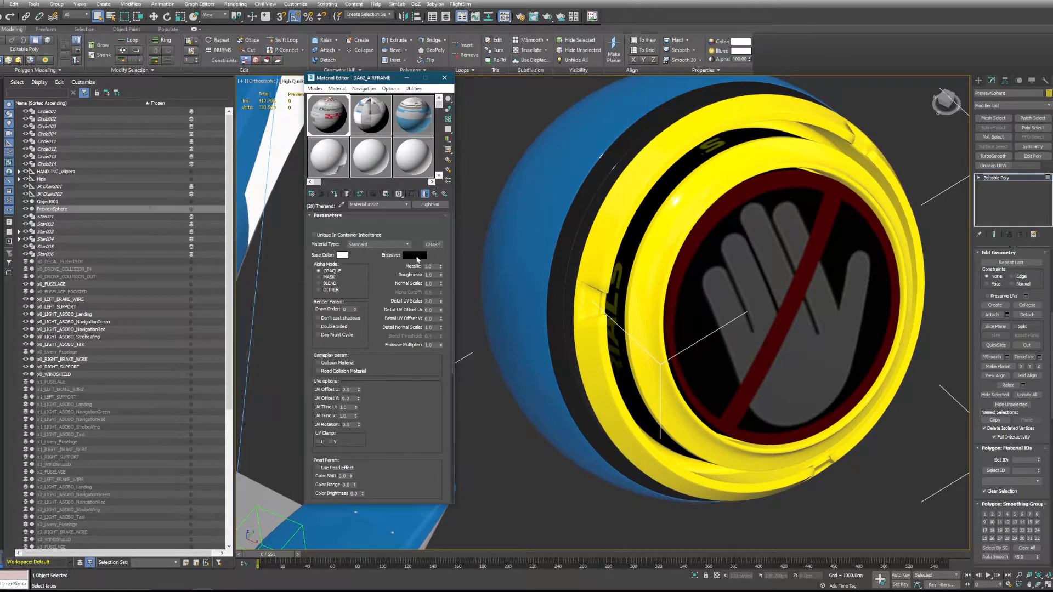
left_click(416, 256)
left_click_drag(253, 92, 309, 92)
left_click(296, 117)
scroll(402, 321, "down", 3)
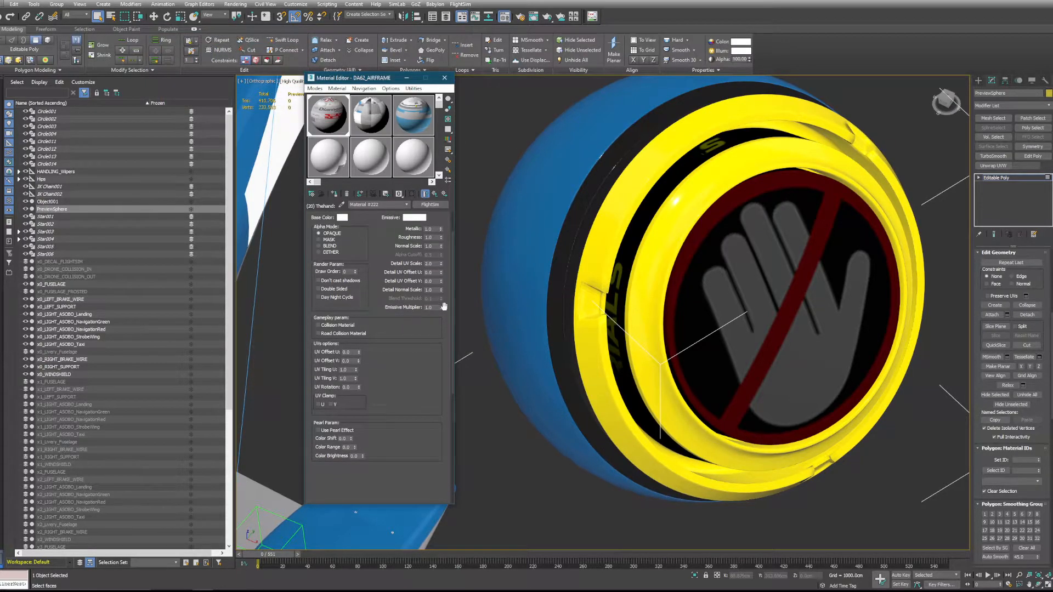
left_click_drag(441, 305, 385, 308)
- Load the airframe decal sheet from the DA62_SDK_AIRCRAFT Texture folder as the hand material's Emissive texture
scroll(413, 375, "down", 5)
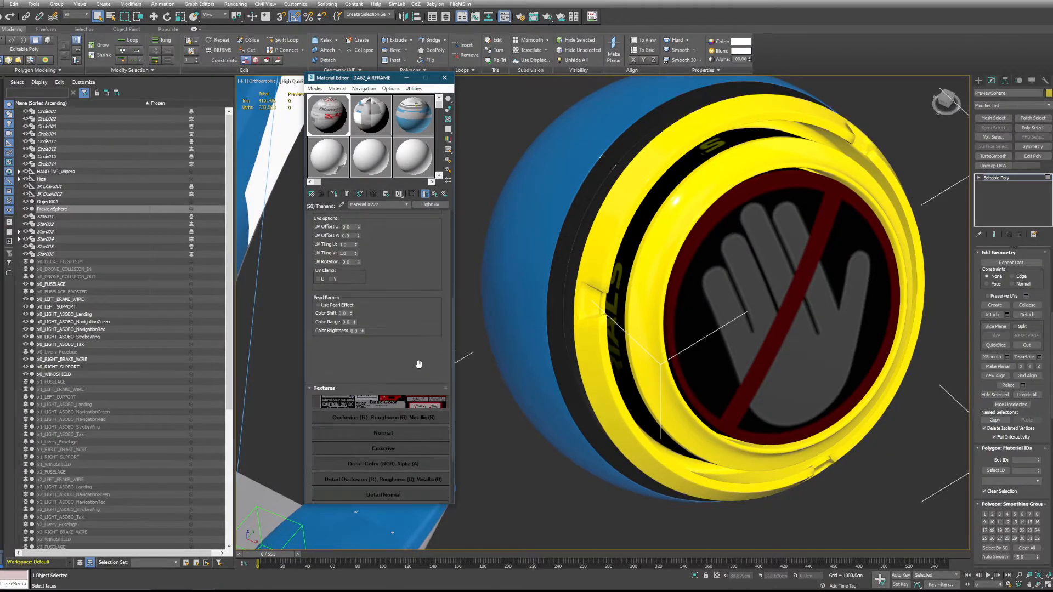
scroll(426, 369, "down", 2)
left_click(384, 412)
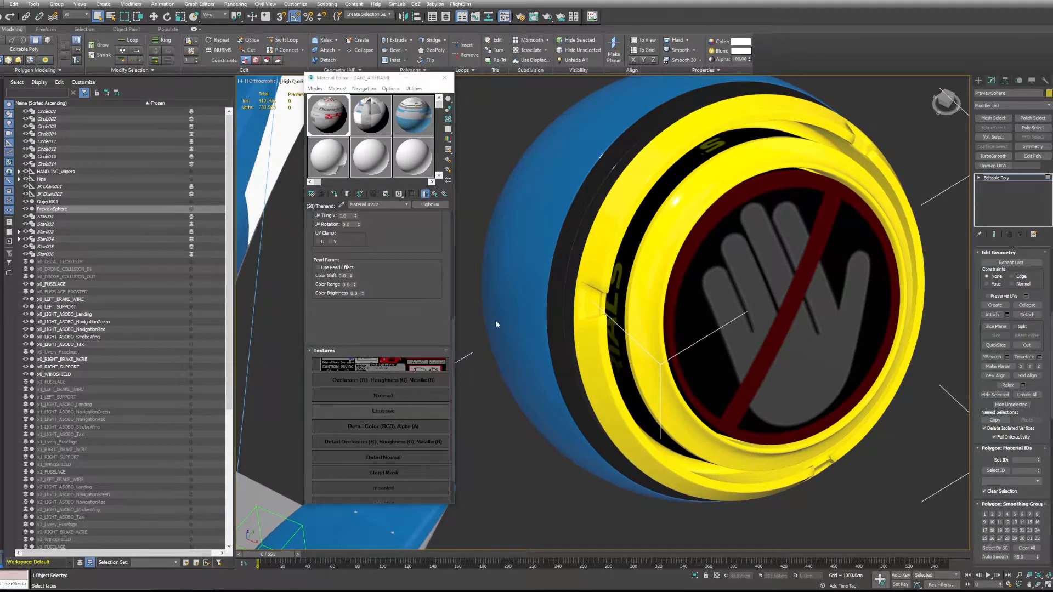
double_click(244, 132)
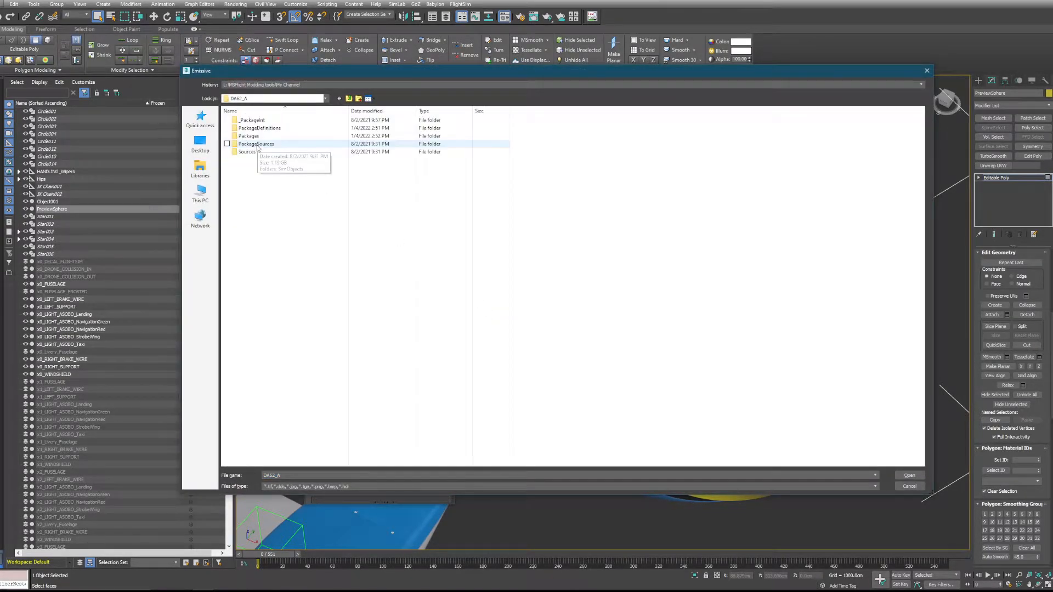
double_click(258, 146)
double_click(260, 121)
double_click(260, 121)
left_click(260, 122)
double_click(261, 122)
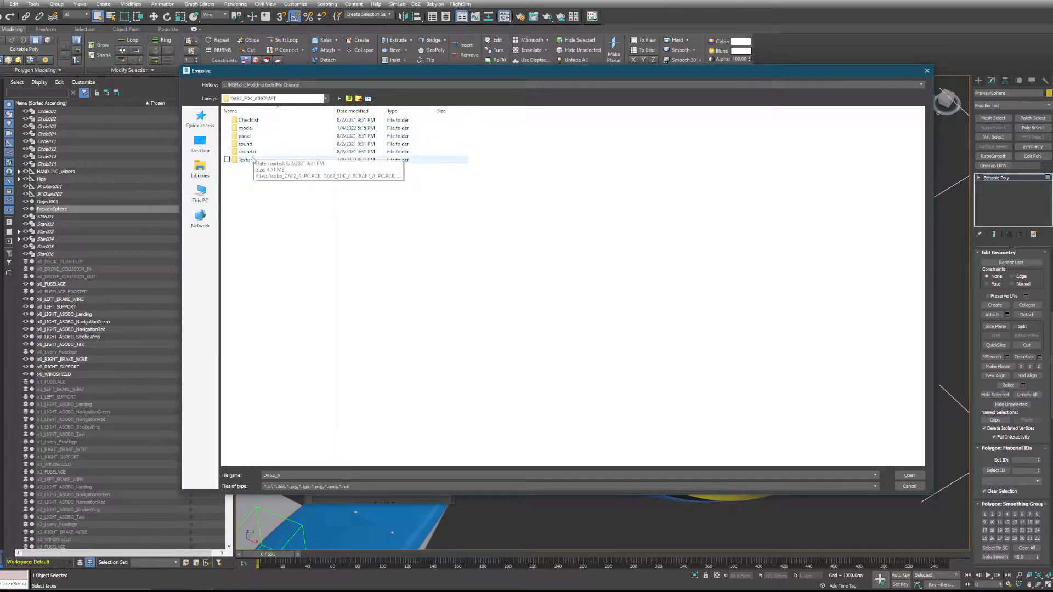
double_click(263, 156)
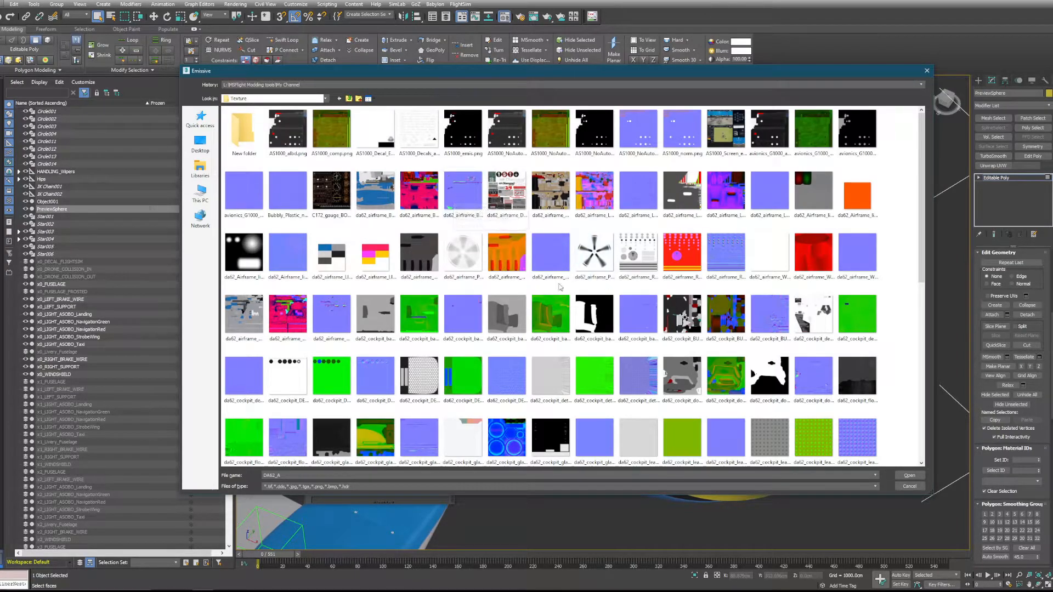
double_click(499, 197)
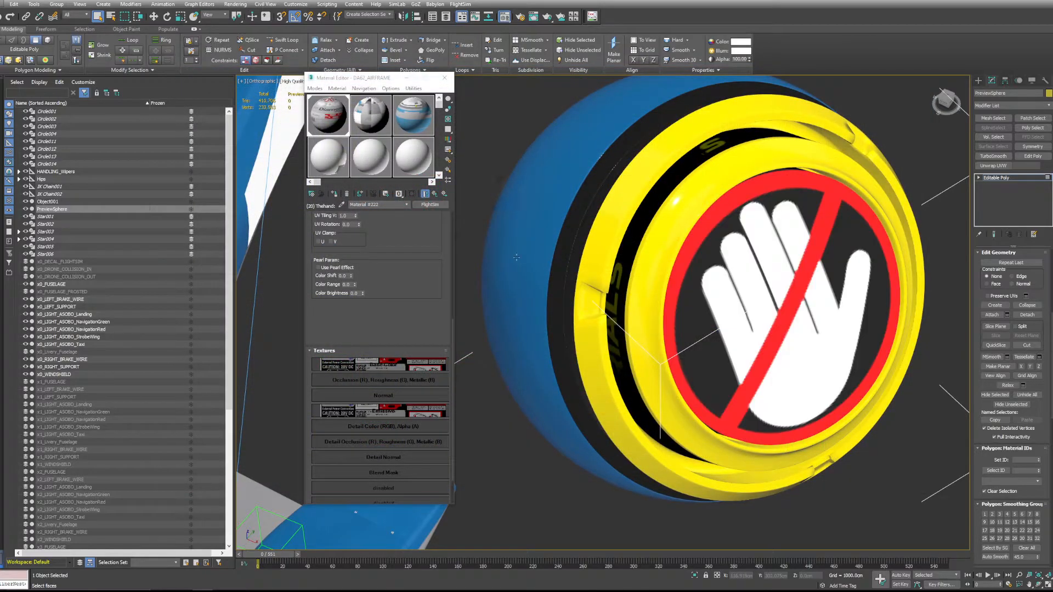
- Return to the parent material, enter sub-material 21 and set its emissive color to near-white
scroll(398, 377, "down", 3)
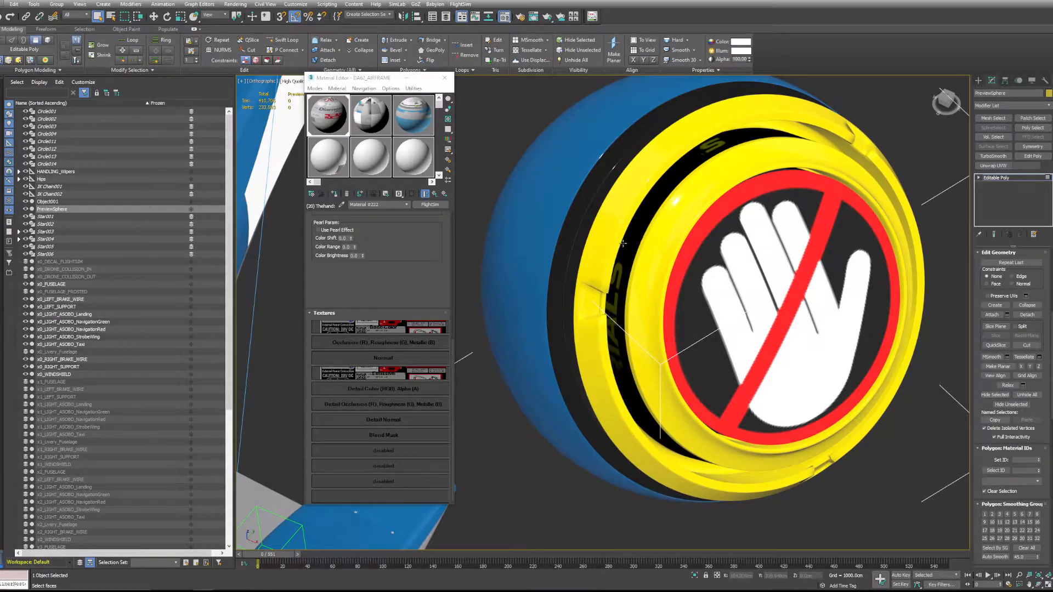
left_click(639, 248)
left_click(369, 215)
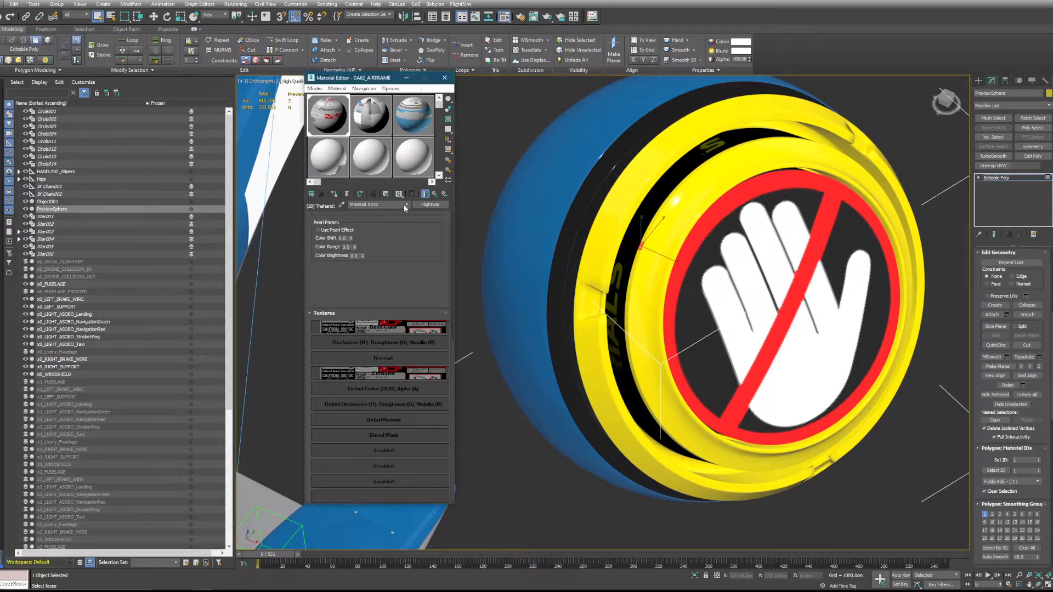
left_click(435, 193)
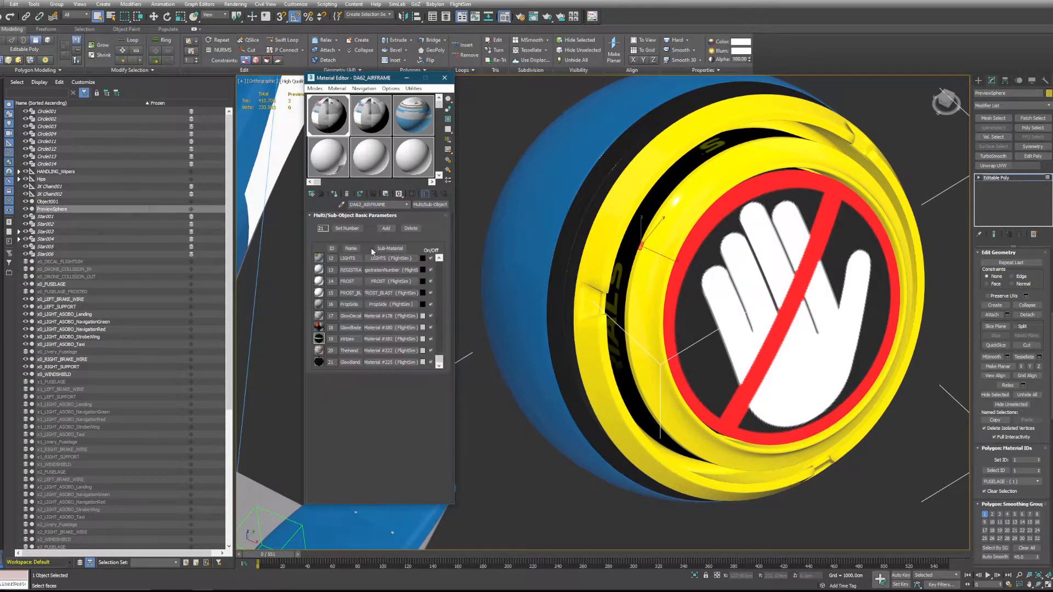
left_click(381, 364)
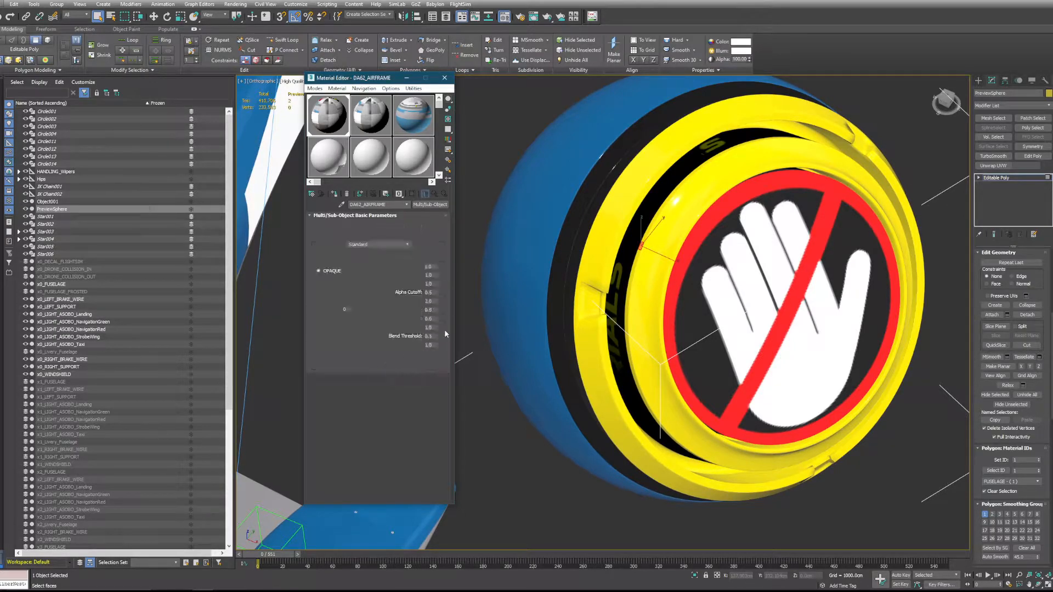
left_click(405, 255)
left_click_drag(227, 86, 227, 104)
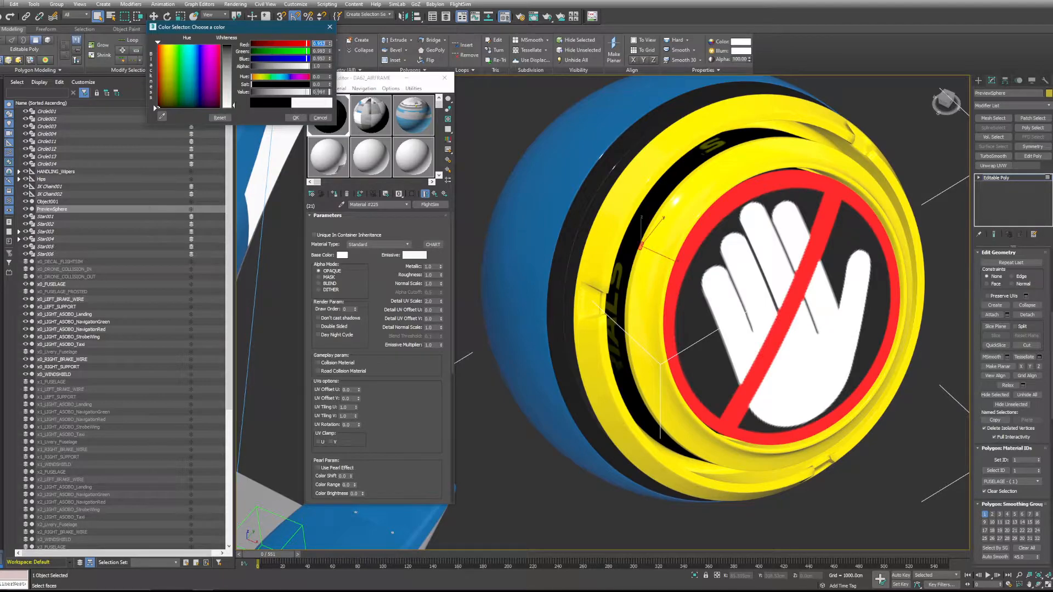
left_click(296, 118)
- Set the groove band's material type back to Standard
scroll(387, 244, "down", 2)
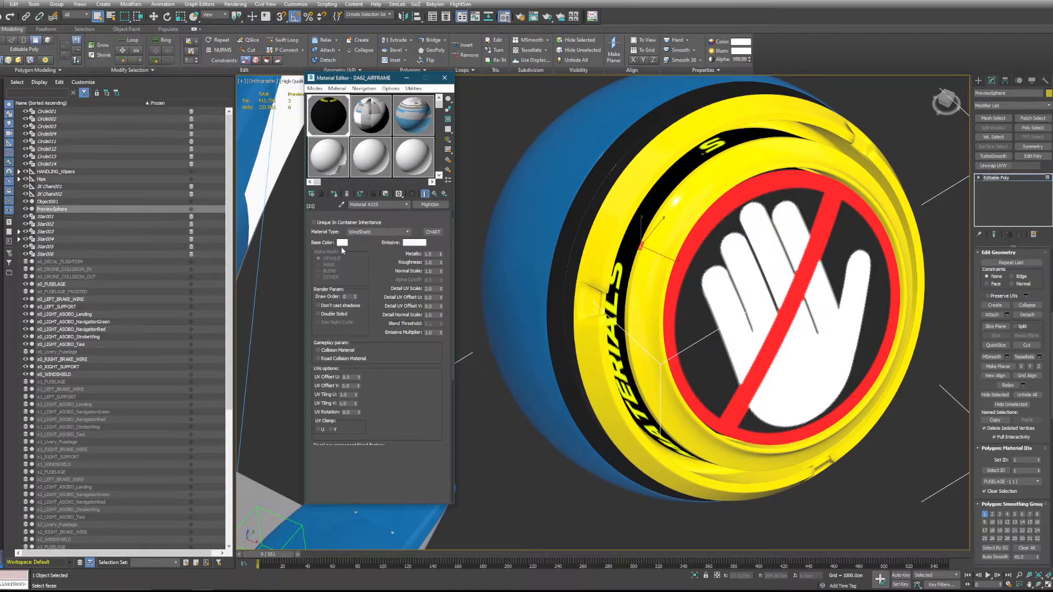
scroll(345, 247, "up", 3)
left_click(370, 245)
scroll(370, 254, "up", 1)
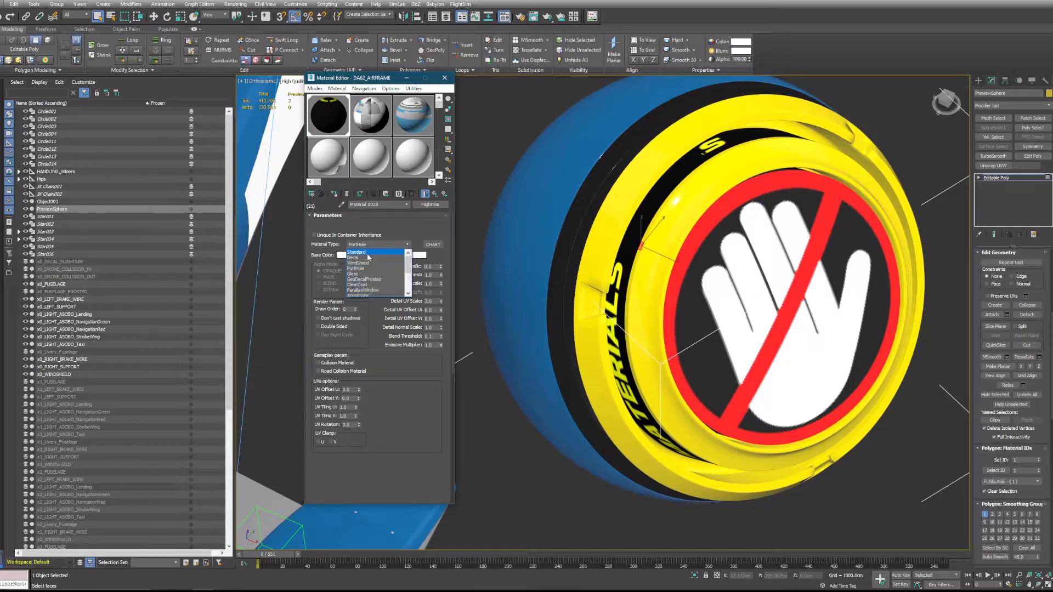
left_click(369, 252)
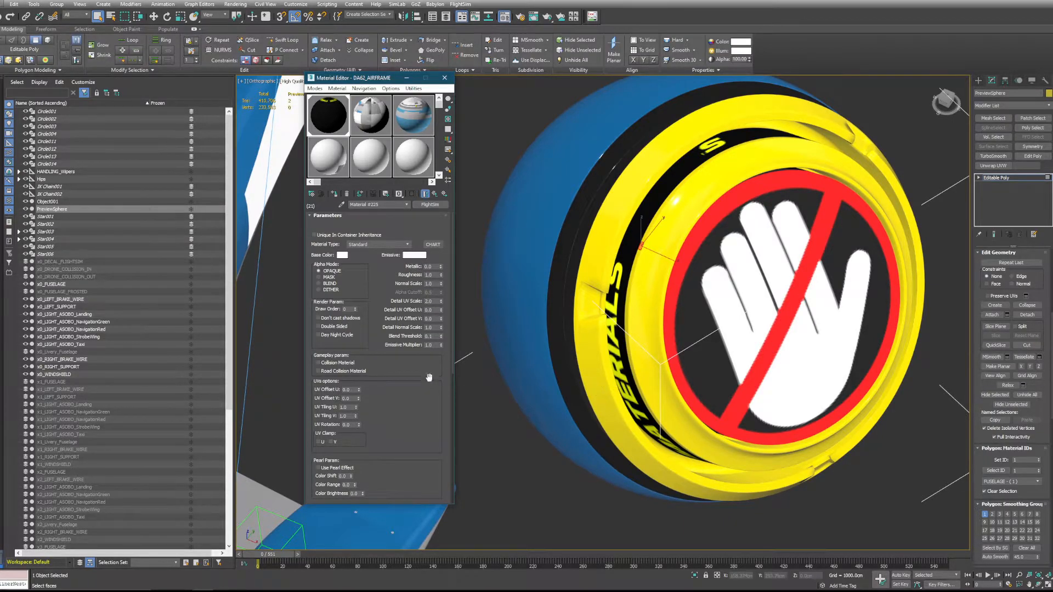
- Load the SDK MATERIALS lettering image from the Texture folder as the groove band's Emissive texture
scroll(452, 328, "down", 7)
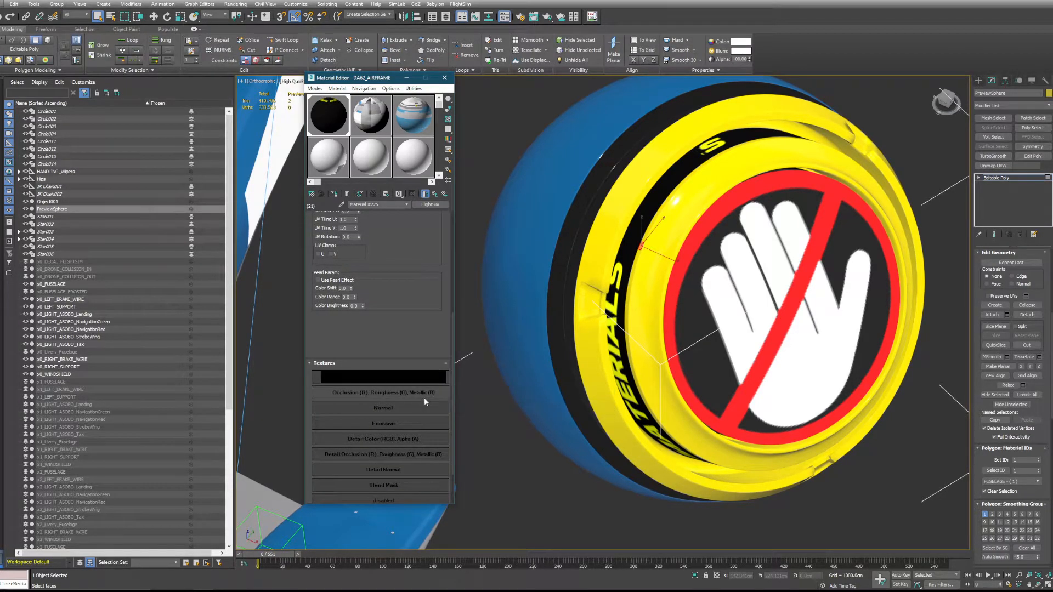
left_click(397, 425)
double_click(251, 161)
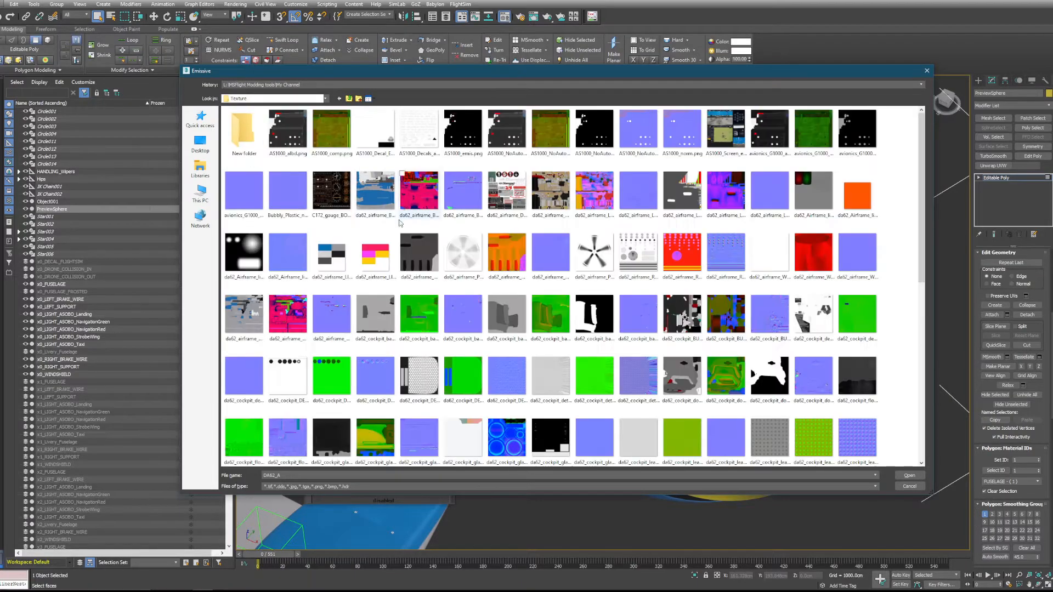
scroll(401, 336, "down", 6)
double_click(332, 433)
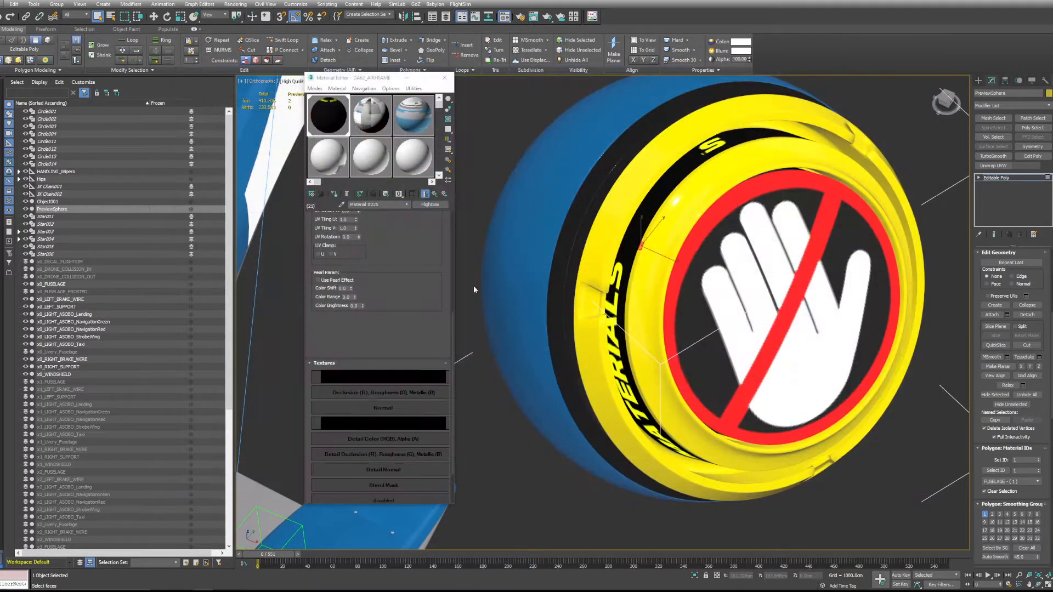
- Leave polygon editing, then move PreviewSphere over the wing beside the engine nacelle and scale it down to about half size
scroll(571, 297, "down", 5)
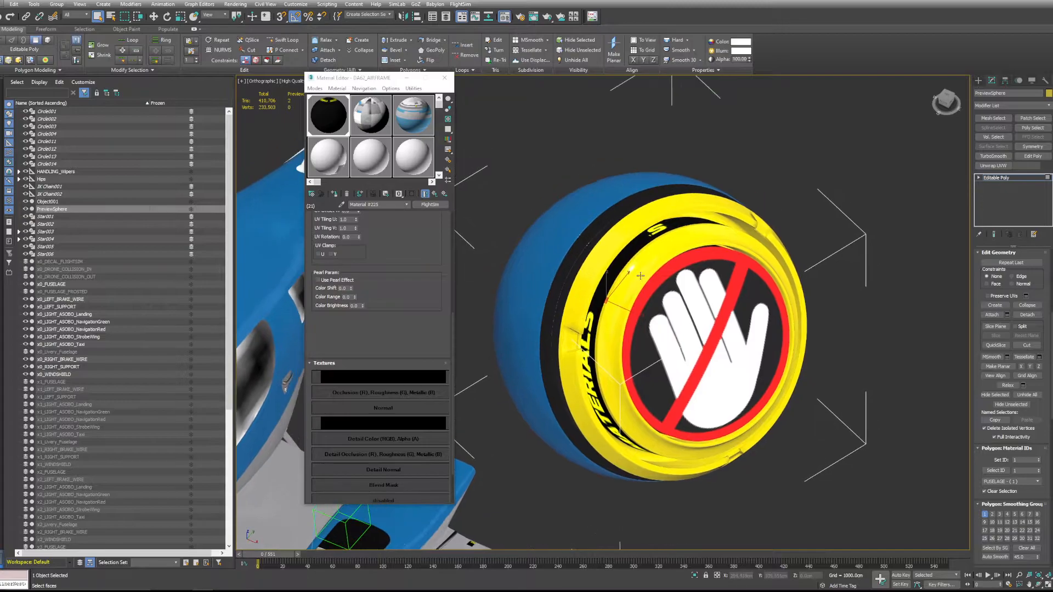
scroll(645, 279, "down", 4)
scroll(644, 279, "up", 2)
mouse_move(631, 287)
middle_mouse_down("alt")
mouse_move(653, 262)
mouse_move(639, 274)
middle_mouse_up("alt")
left_click(979, 81)
key("w")
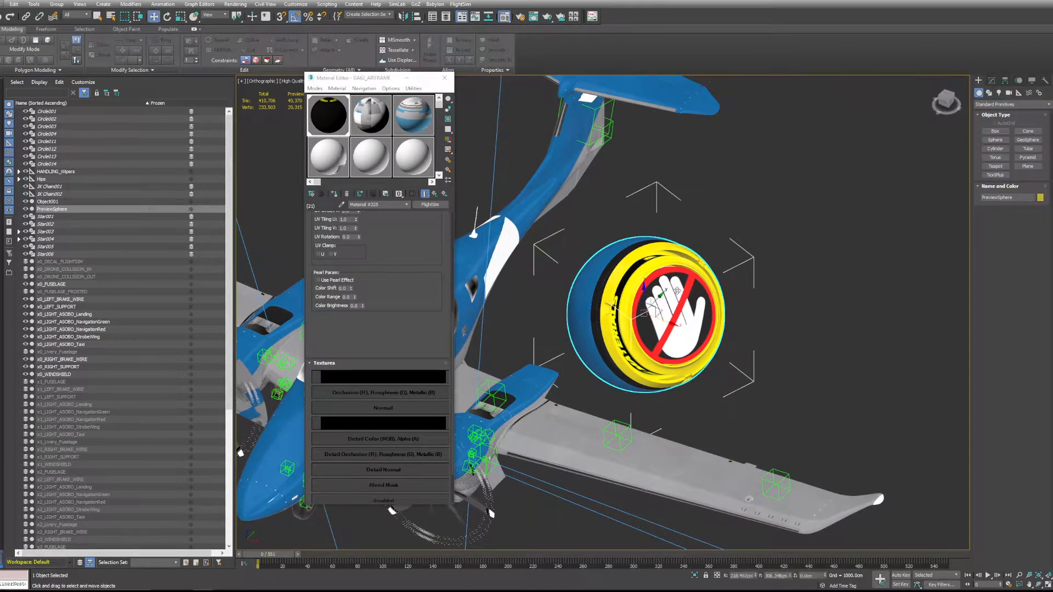
left_click_drag(660, 297, 514, 453)
key("r")
key("w")
mouse_move(552, 400)
left_mouse_down()
mouse_move(552, 369)
mouse_move(554, 398)
mouse_move(551, 381)
left_mouse_up()
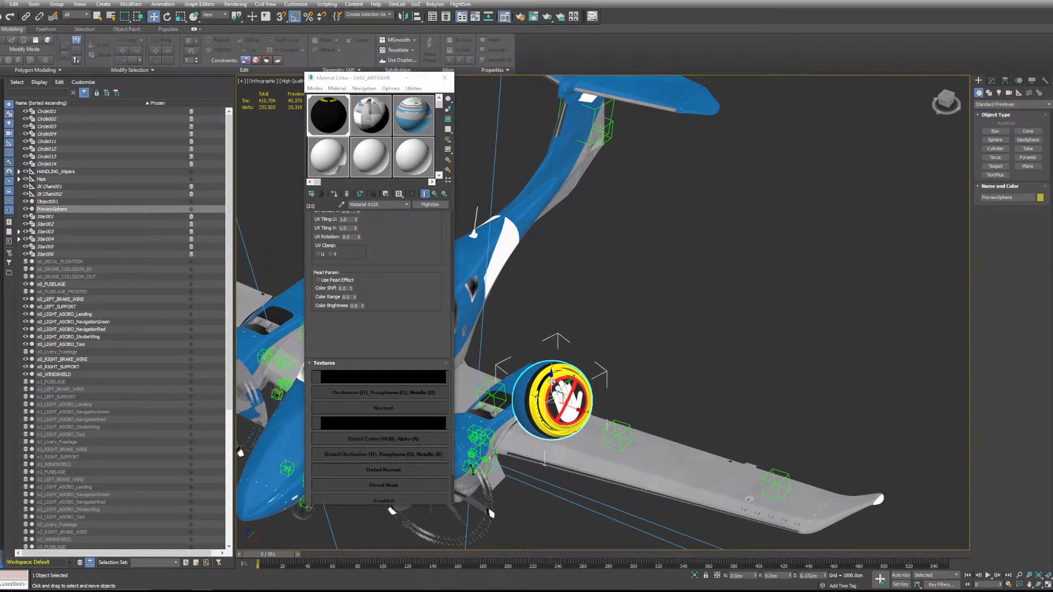
middle_click_drag(554, 317, 582, 314, "alt")
middle_click_drag(573, 313, 776, 250)
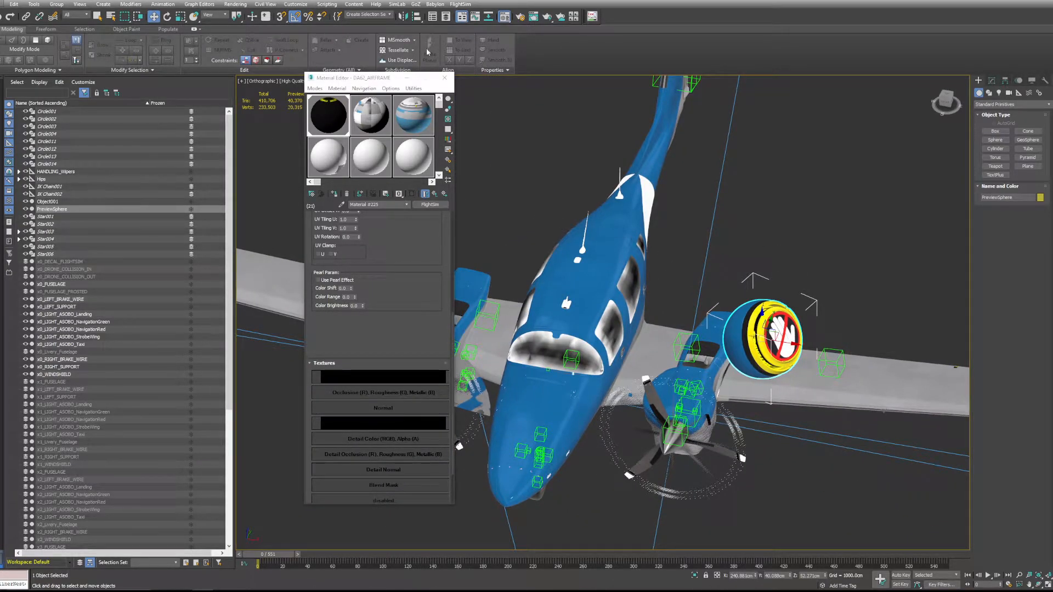
left_click(434, 18)
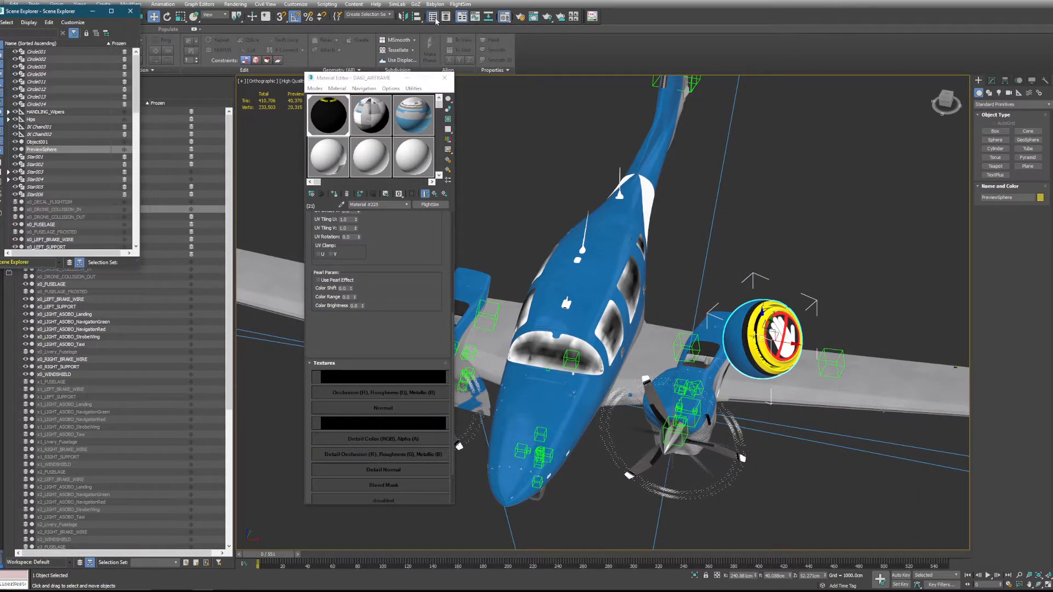
left_click(130, 11)
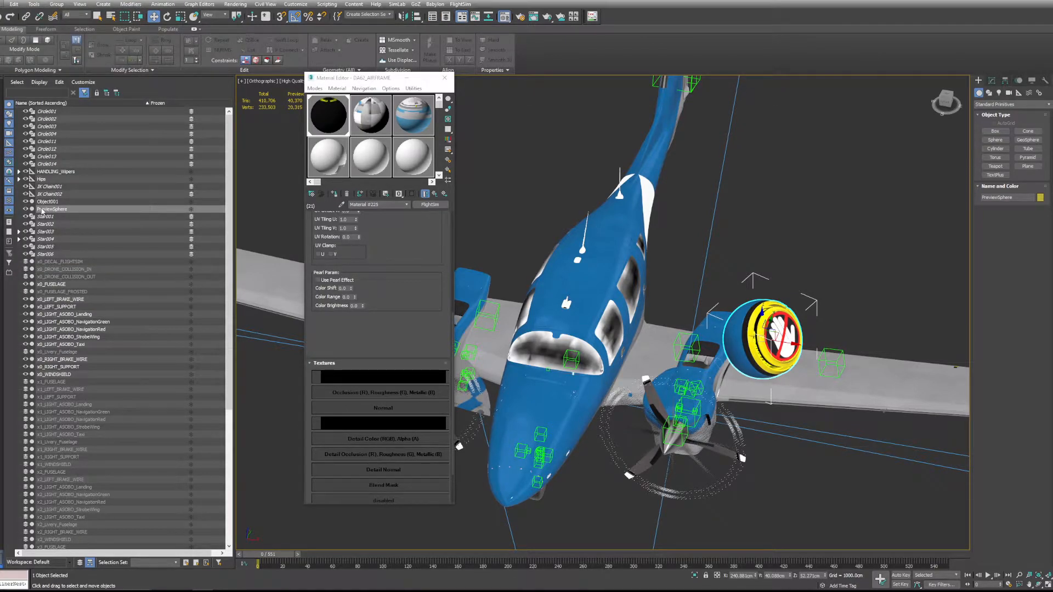
- Rename the PreviewSphere object x0_FUSELAGE_sphere, reusing the name of the existing x0_FUSELAGE object
left_click(557, 278)
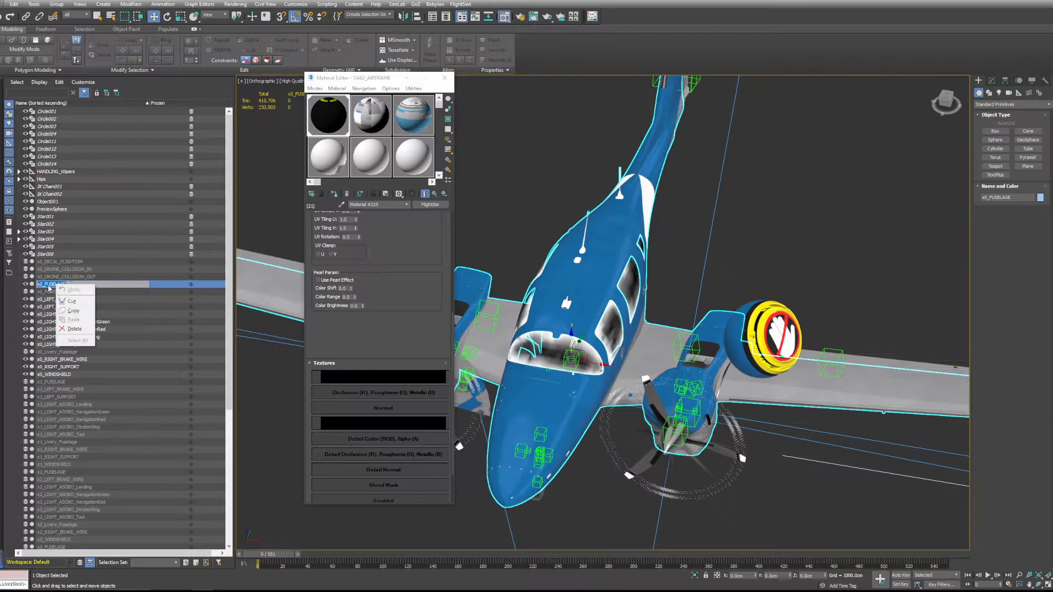
left_click(49, 279)
left_click(48, 285)
right_click(51, 285)
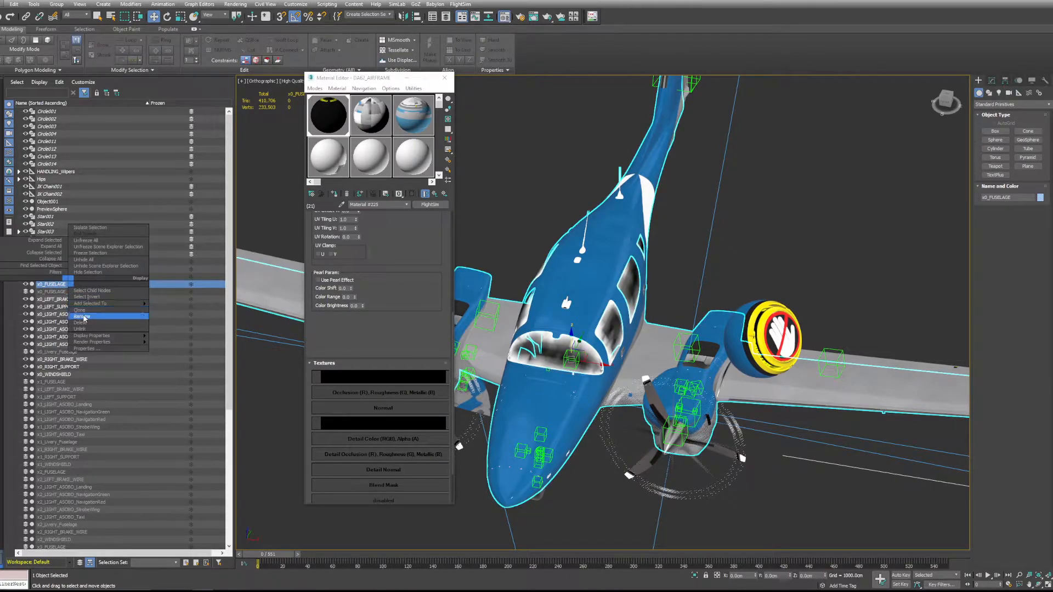
left_click(61, 316)
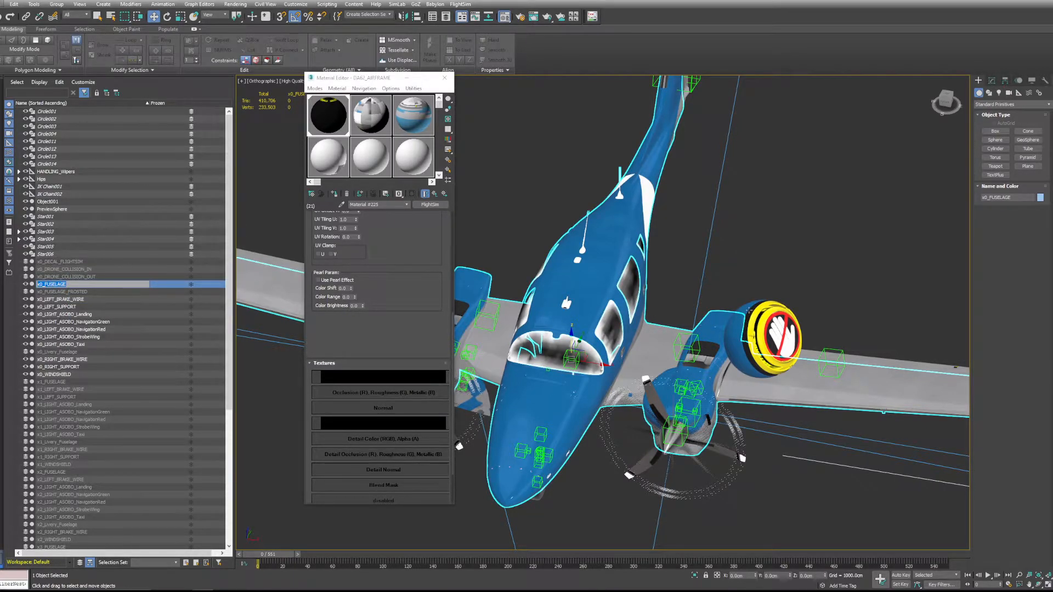
left_click(745, 315)
right_click(62, 209)
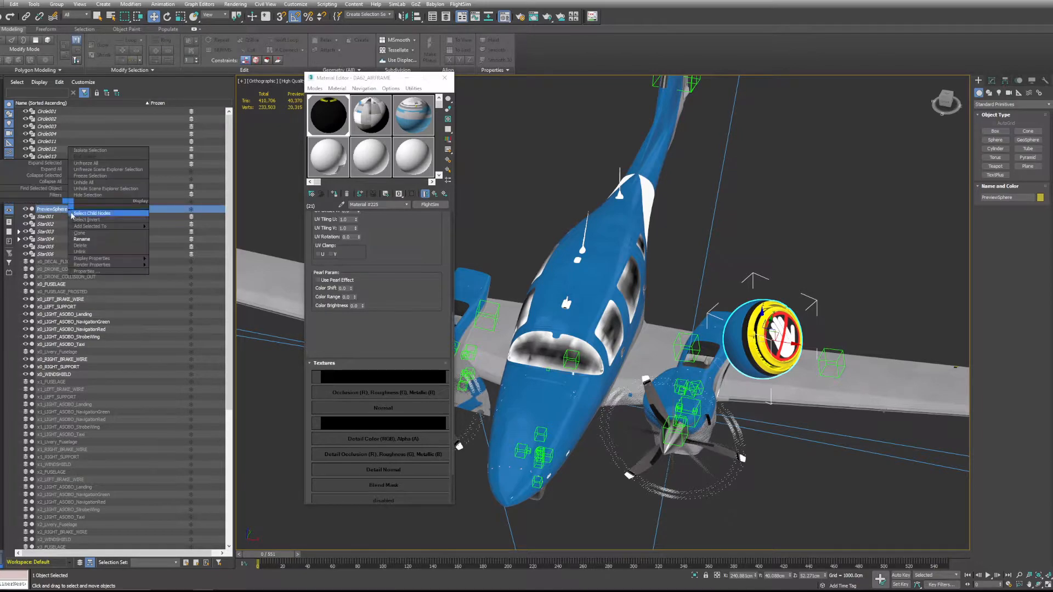
left_click(74, 236)
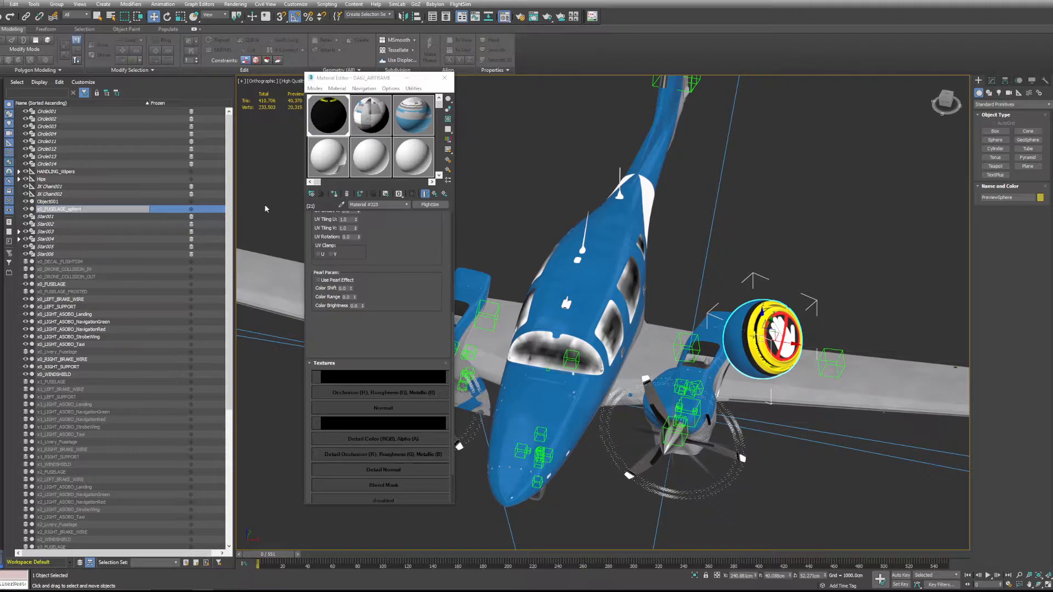
left_click(690, 191)
- Examine the sphere on the wing up close, including its hand symbol and the MATERIALS lettering band
scroll(690, 191, "down", 2)
scroll(666, 228, "up", 2)
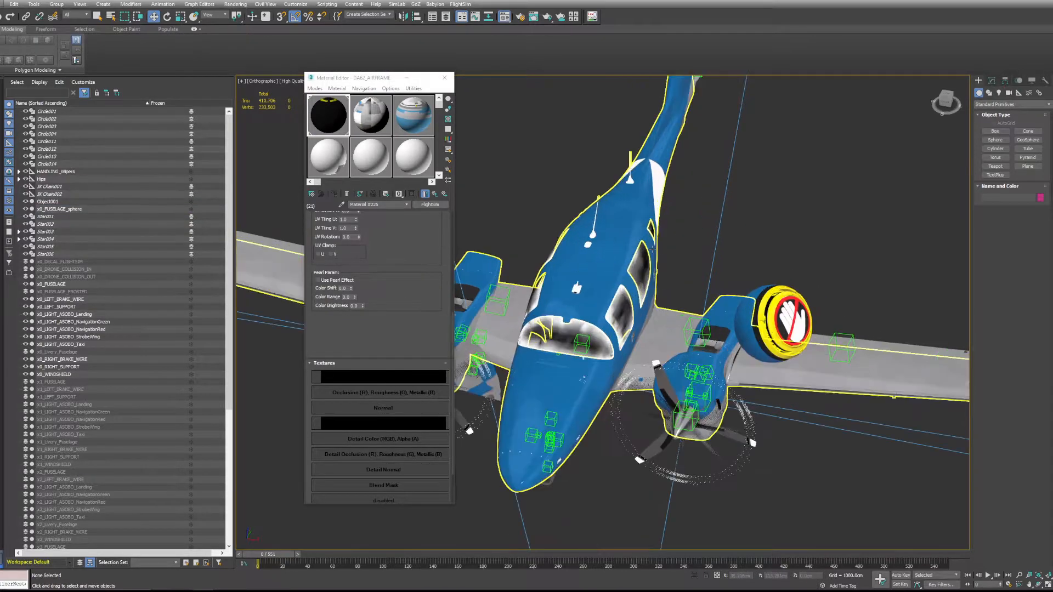
scroll(643, 255, "down", 2)
middle_click_drag(729, 291, 571, 216, "alt")
scroll(653, 272, "up", 1)
scroll(712, 313, "up", 3)
scroll(593, 299, "up", 4)
scroll(571, 216, "down", 4)
scroll(768, 307, "up", 3)
middle_click_drag(768, 307, 691, 312, "alt")
scroll(713, 285, "up", 1)
scroll(653, 297, "up", 2)
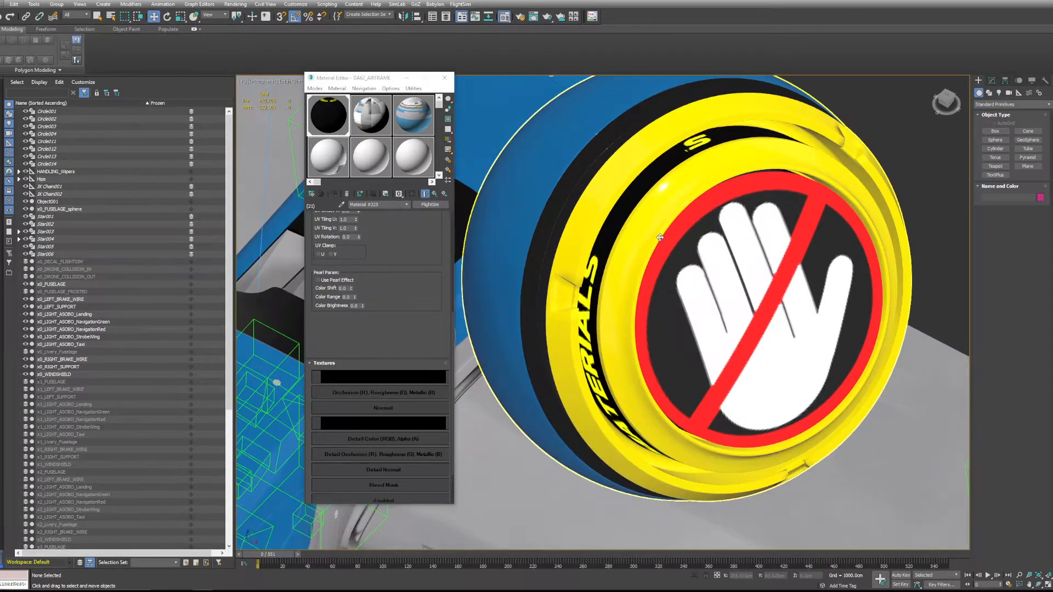
- Select x0_FUSELAGE_sphere and enter polygon-level editing on its Editable Poly
left_click(659, 237)
left_click(992, 80)
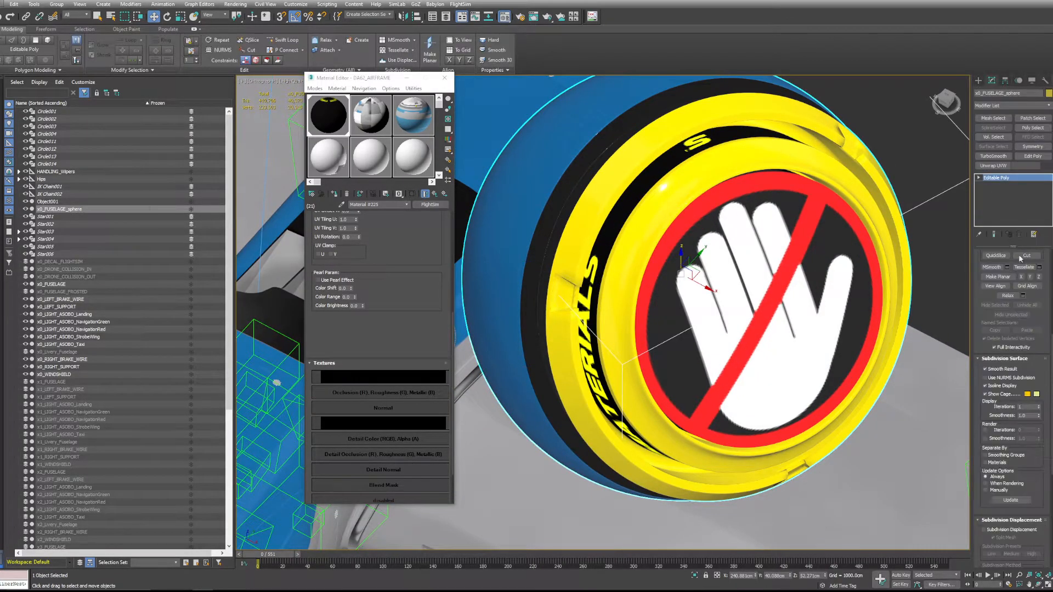
left_click(1027, 263)
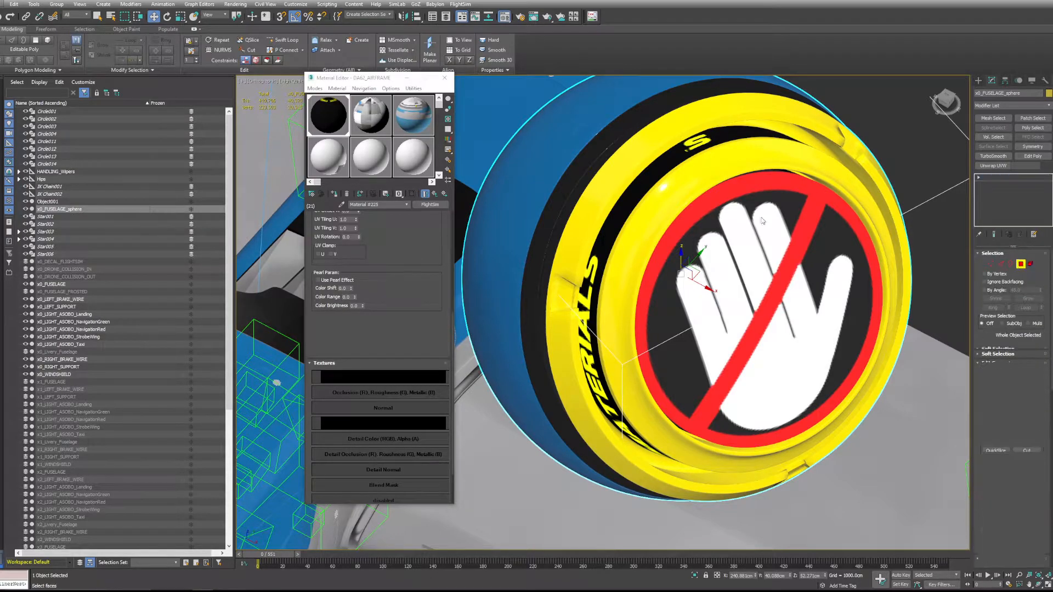
- Open the WINDSHIELD sub-material of the second DA62_AIRFRAME sample and examine its parameters and texture maps
left_click(370, 131)
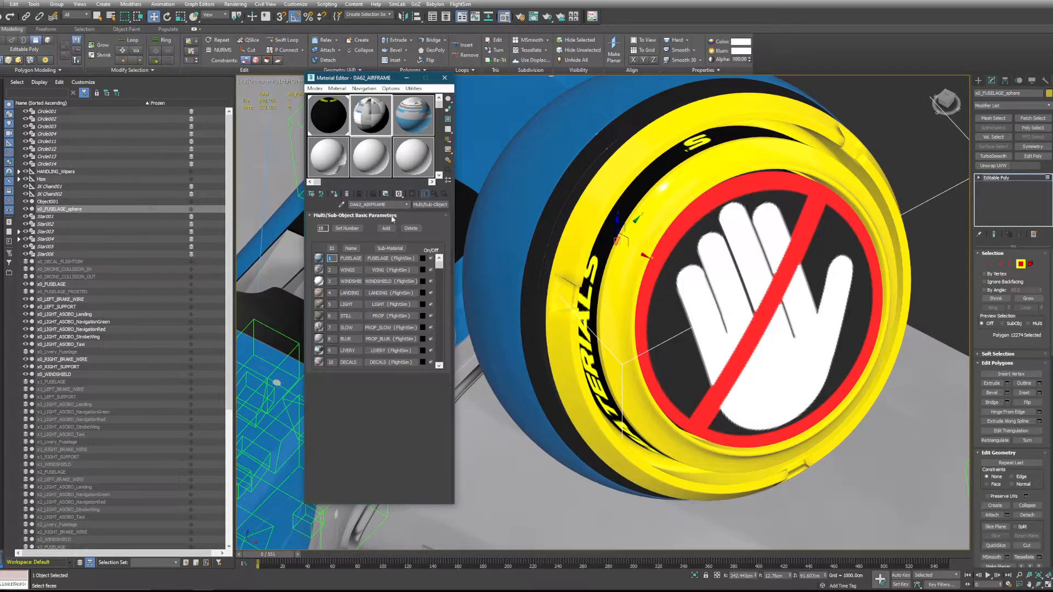
left_click(385, 283)
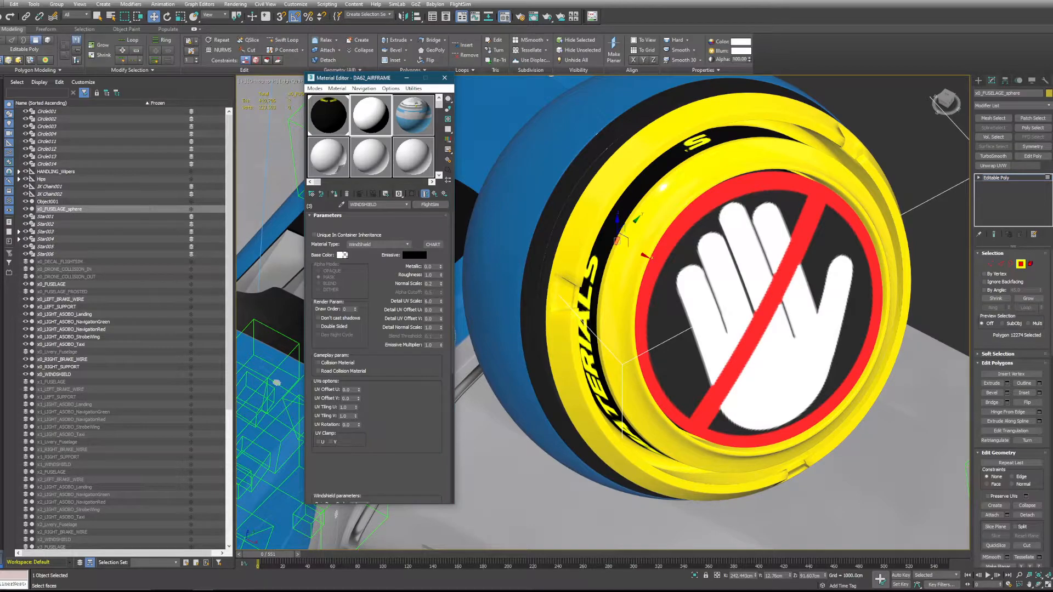
scroll(384, 357, "down", 5)
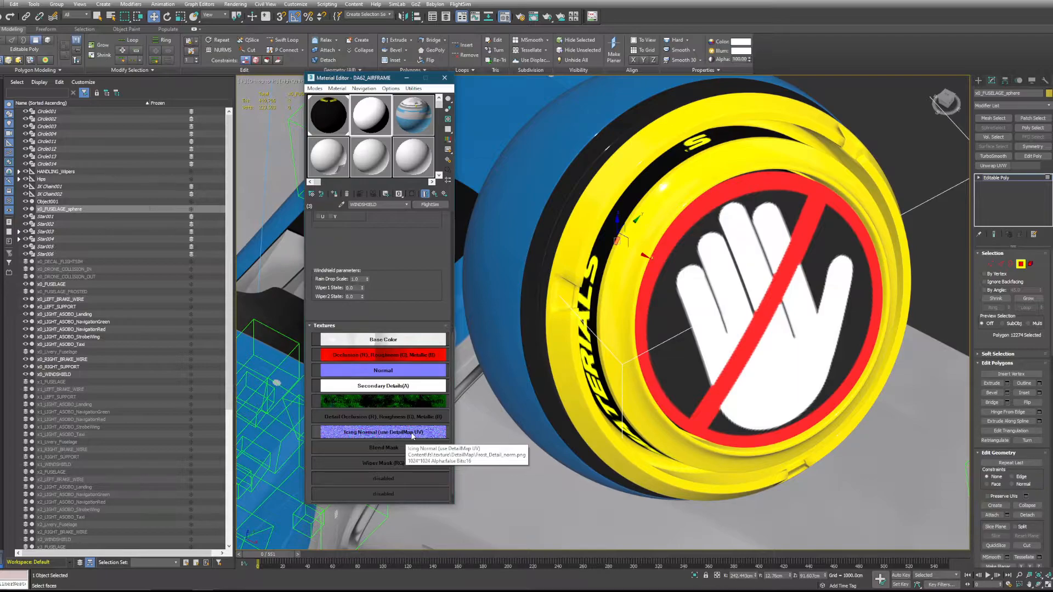
scroll(384, 384, "up", 1)
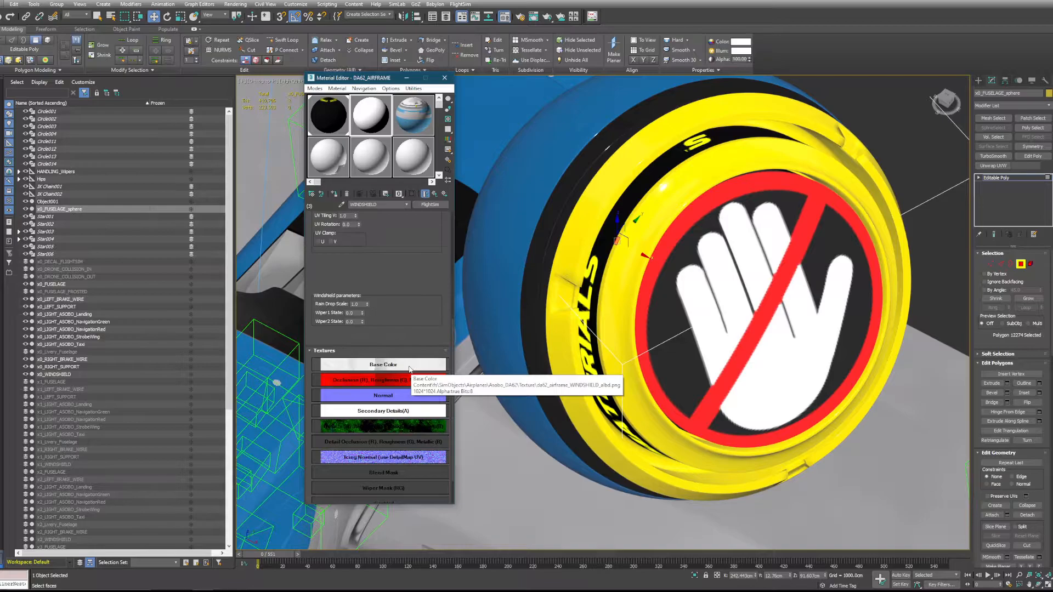
scroll(400, 313, "up", 8)
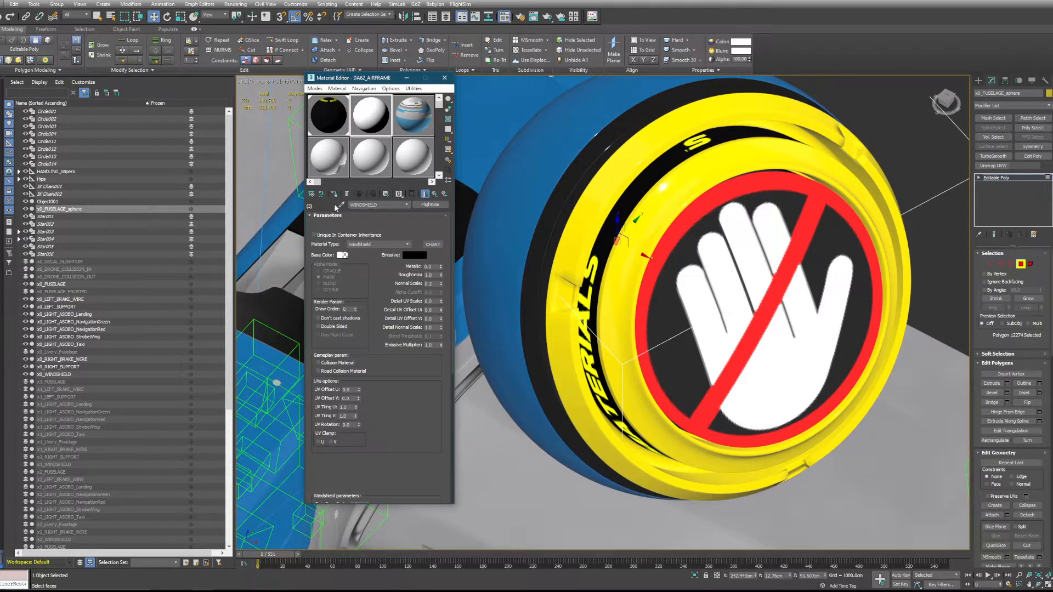
- Switch to the Slate Material Editor and move the DA62_AIRFRAME Multi/Sub-Object node farther from its connected sub-material nodes
left_click(315, 88)
left_click(330, 111)
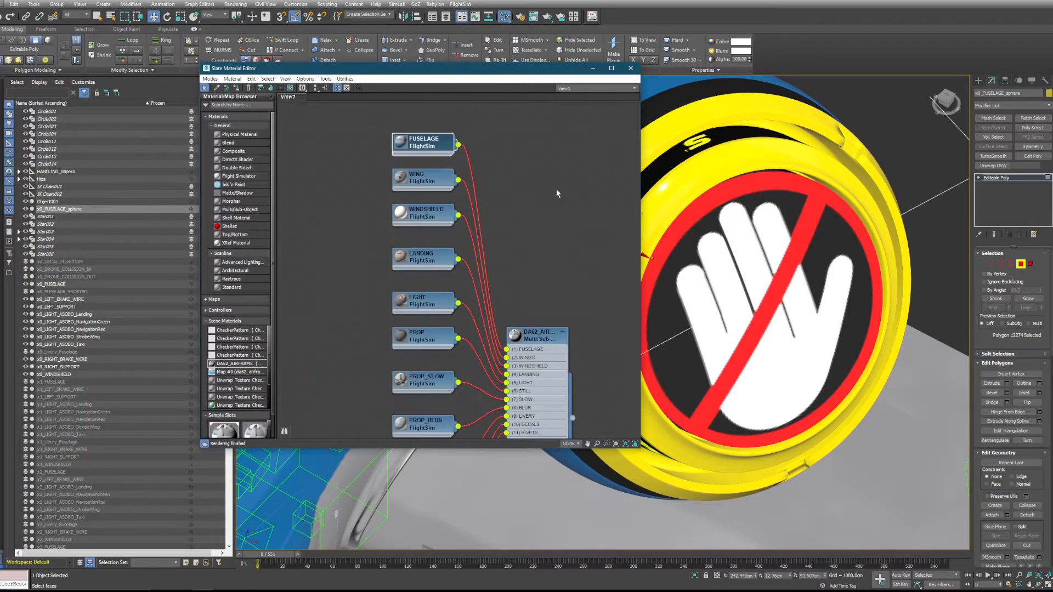
middle_click_drag(558, 194, 501, 163)
scroll(479, 261, "down", 1)
scroll(473, 258, "up", 2)
middle_click_drag(454, 193, 460, 185)
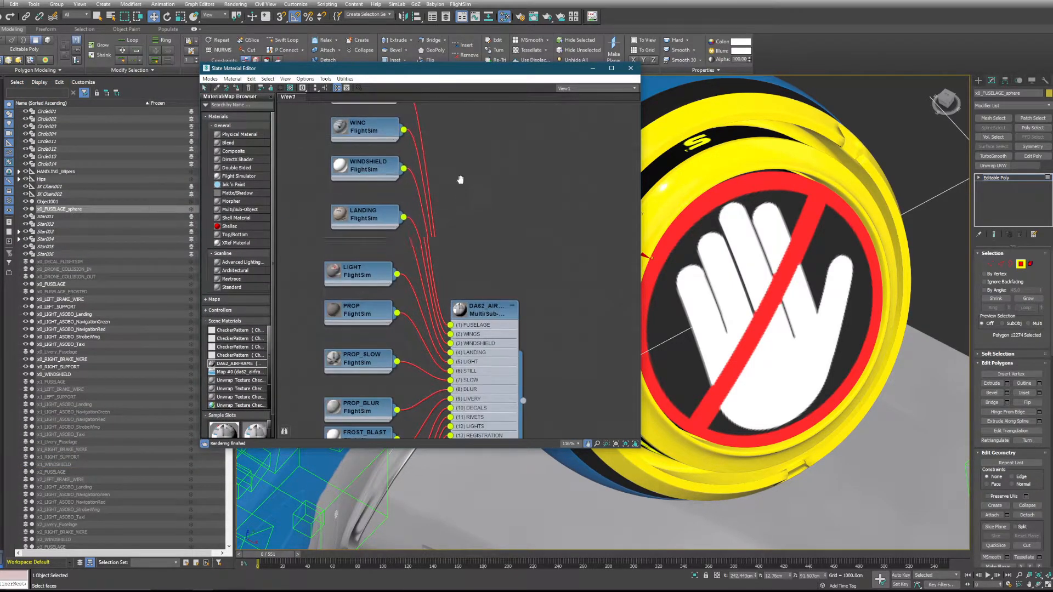
scroll(461, 184, "down", 2)
left_click(211, 79)
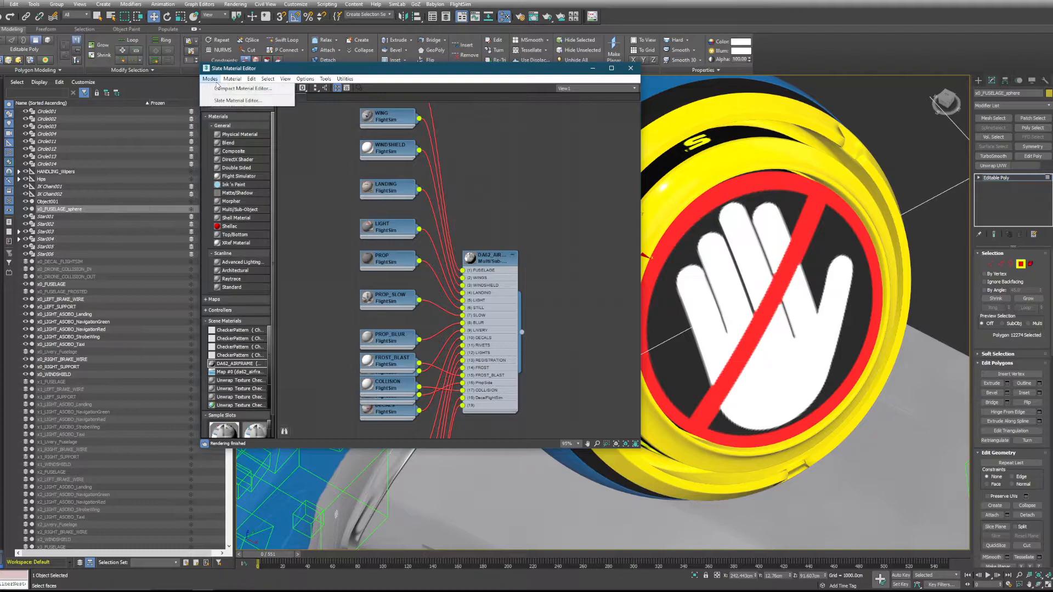
left_click(445, 167)
scroll(486, 236, "up", 2)
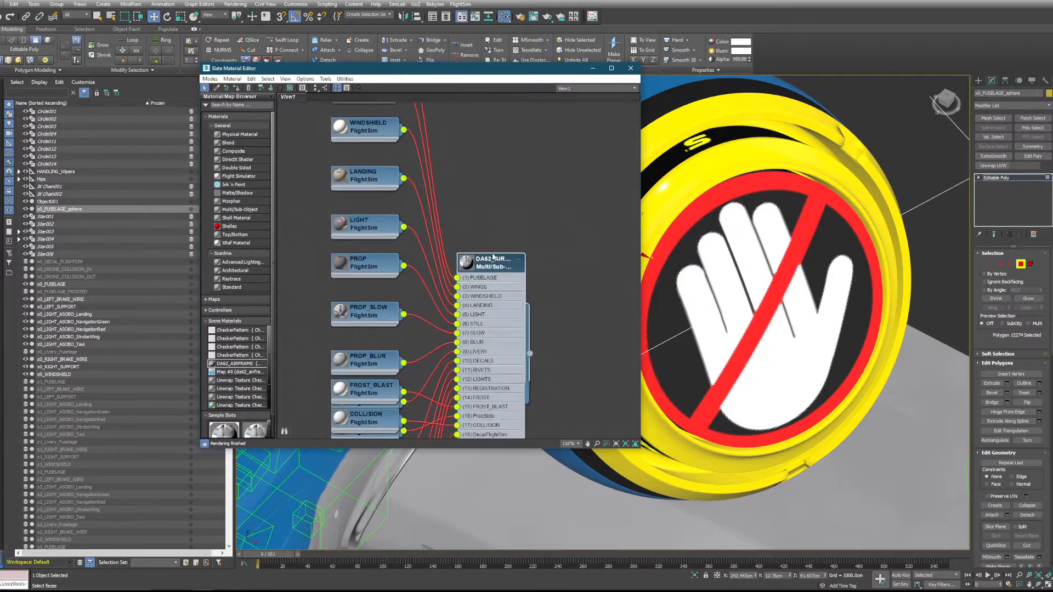
left_click_drag(496, 265, 524, 208)
- Select polygons on the sphere's hand symbol and compare their material ID with the DA62_AIRFRAME node's slots
left_click(735, 231)
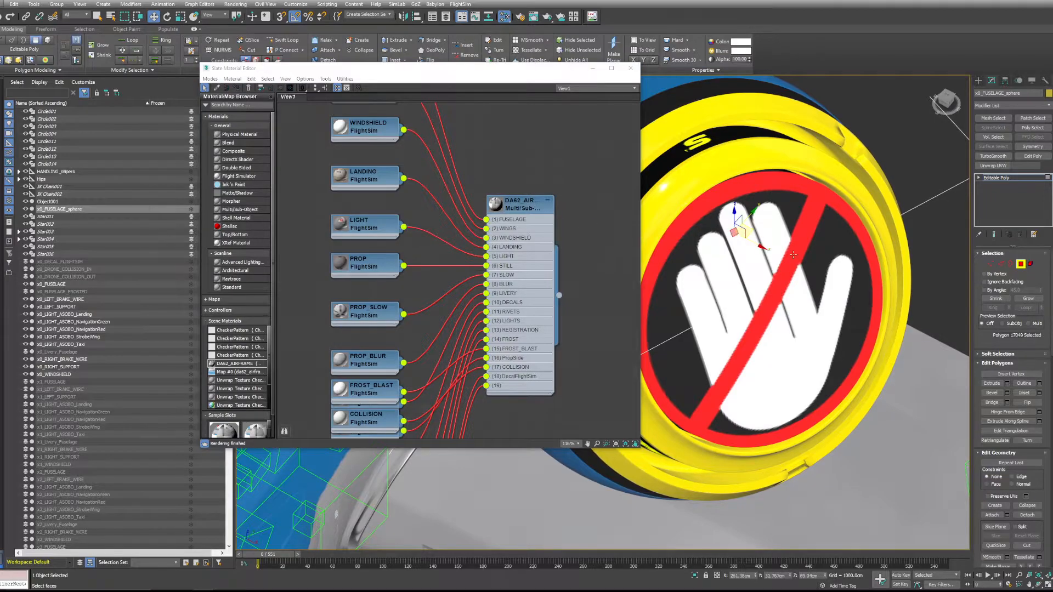
scroll(1026, 376, "down", 5)
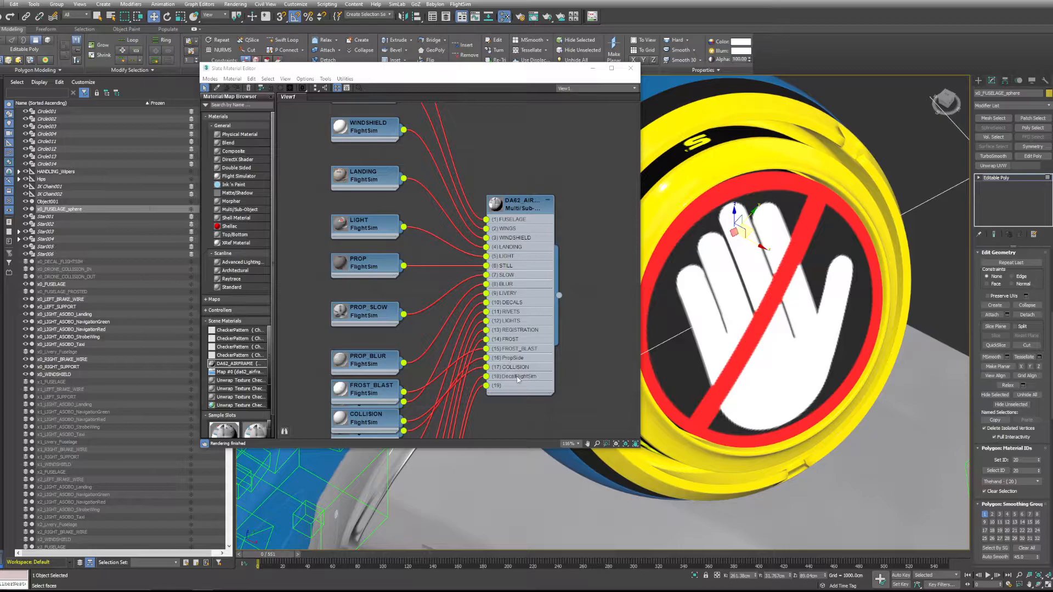
middle_click_drag(556, 364, 551, 292)
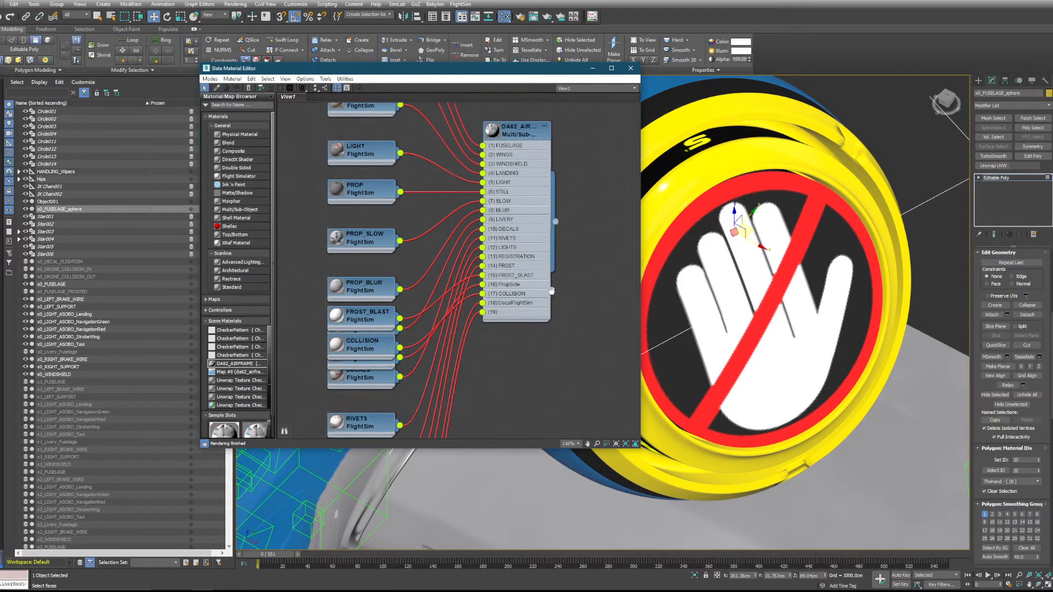
middle_click_drag(541, 343, 553, 254)
scroll(521, 335, "down", 1)
left_click(790, 305)
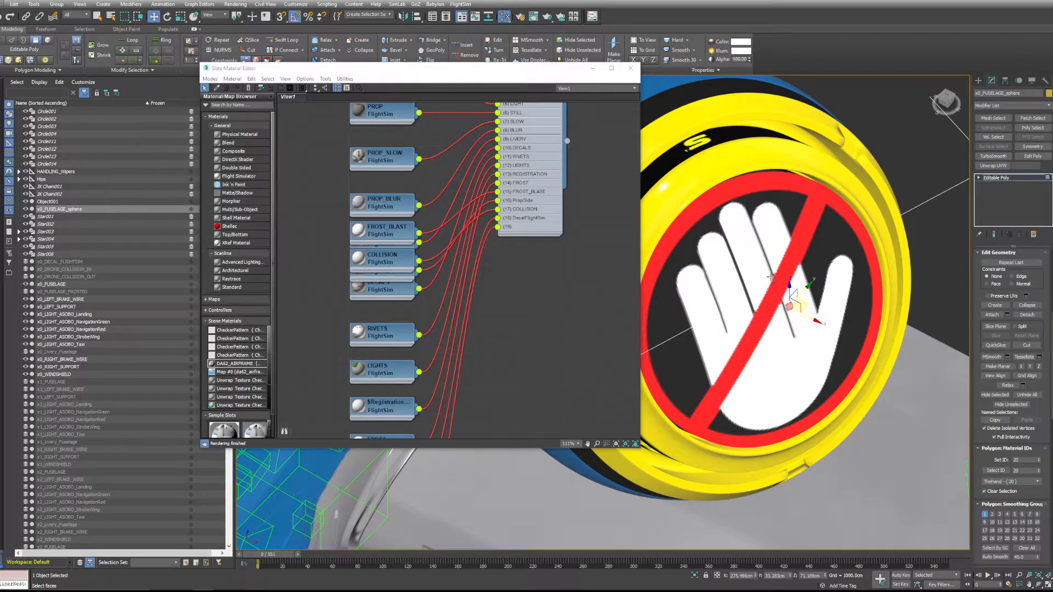
scroll(503, 295, "down", 15)
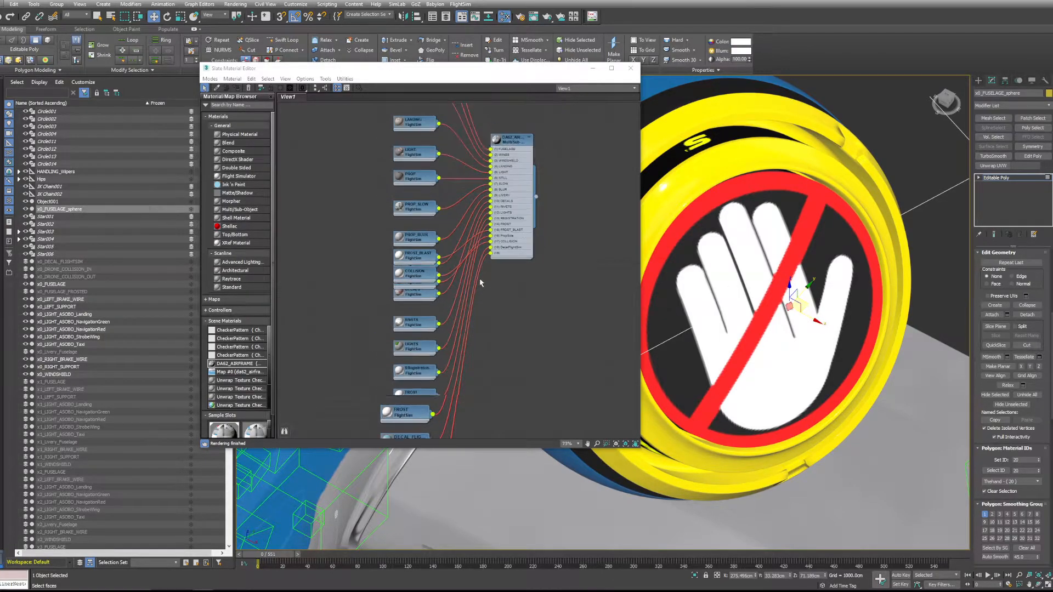
- Move the Standard material node away from the column of FlightSim nodes in the material graph
middle_click_drag(475, 313, 483, 229)
scroll(482, 354, "up", 1)
left_click_drag(431, 323, 490, 292)
scroll(518, 188, "up", 3)
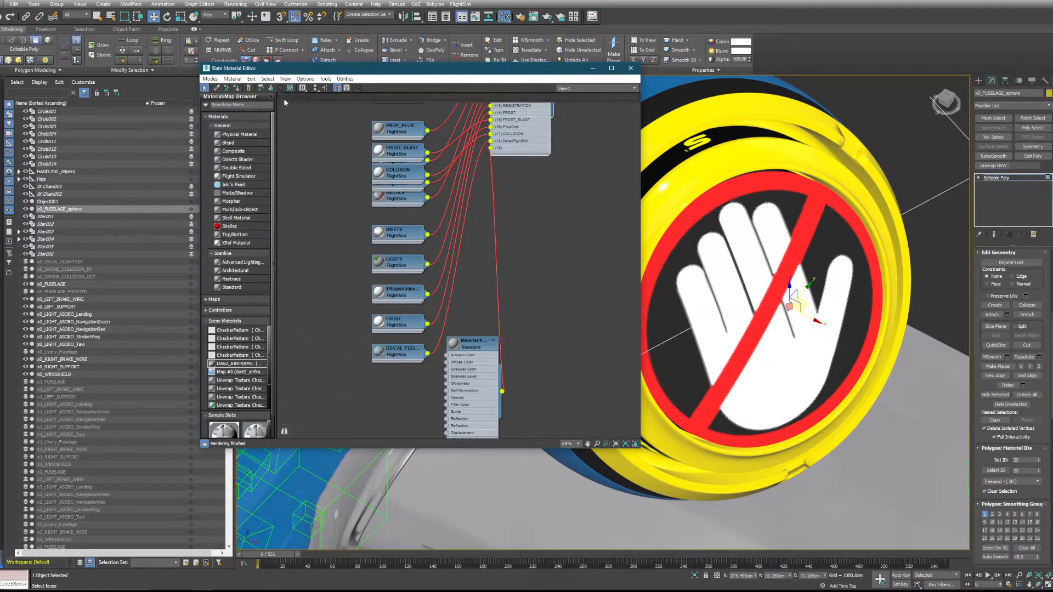
- Return to the Compact Material Editor and show the first sample's parent DA62_AIRFRAME material with its sub-material list
left_click(210, 78)
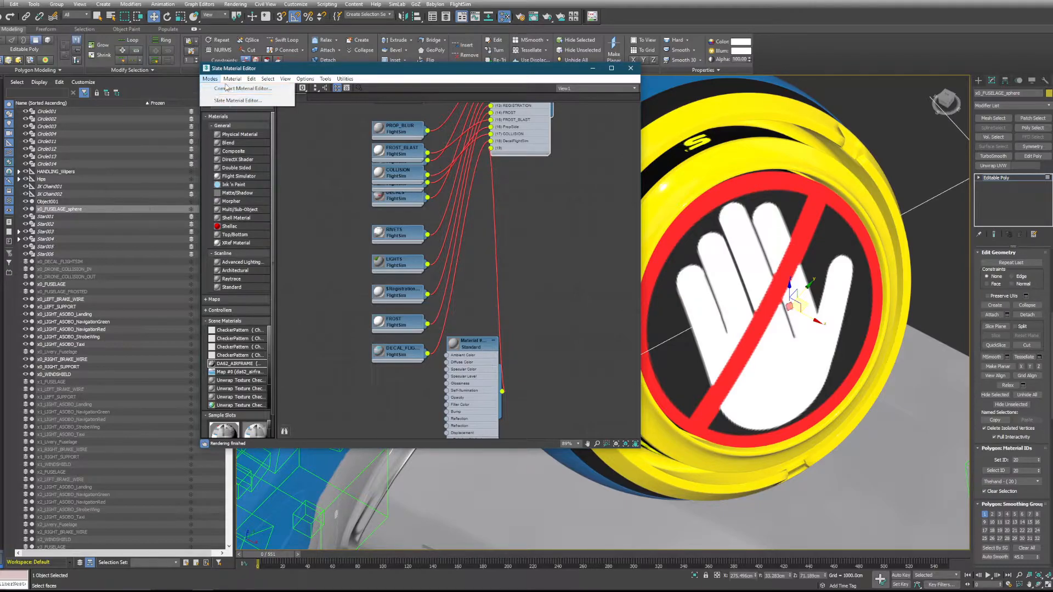
left_click(226, 89)
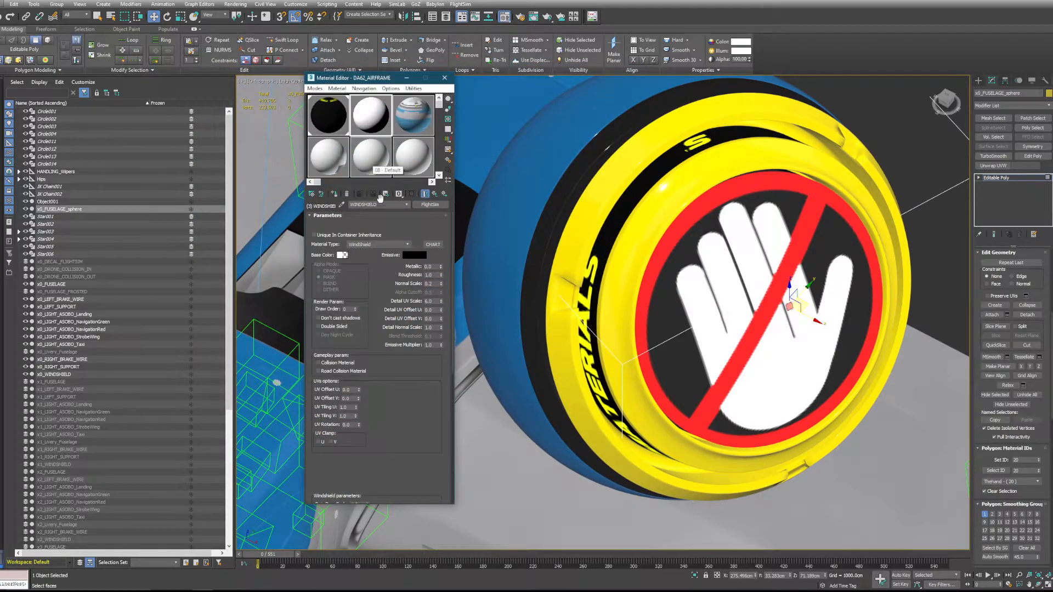
left_click(321, 127)
left_click(407, 205)
left_click(407, 206)
left_click(396, 216)
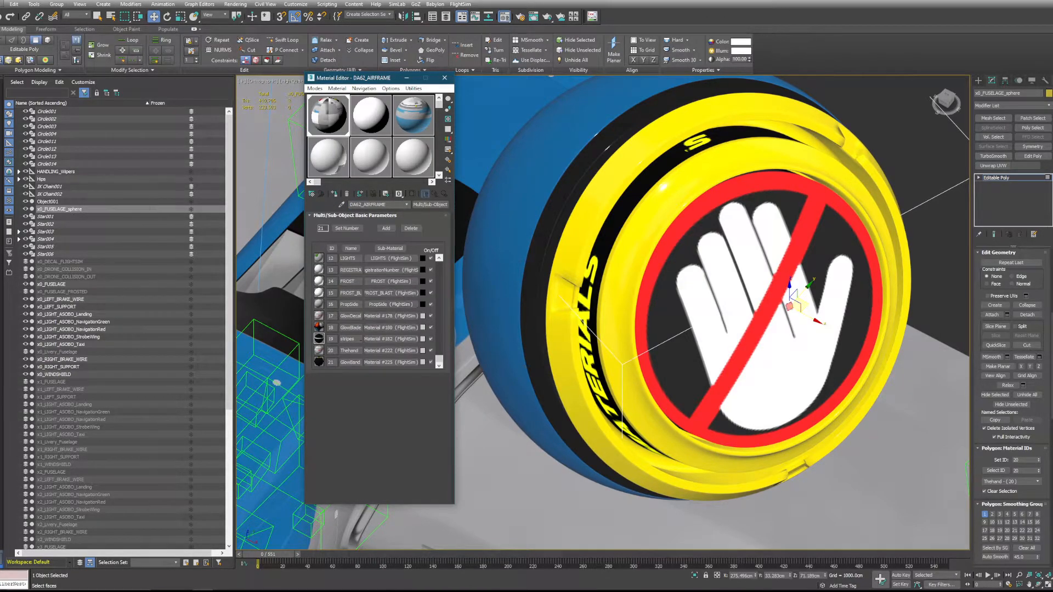
- Reposition the Standard node beneath the decal node in the Slate graph and return to the Compact Material Editor
left_click(315, 89)
left_click(341, 108)
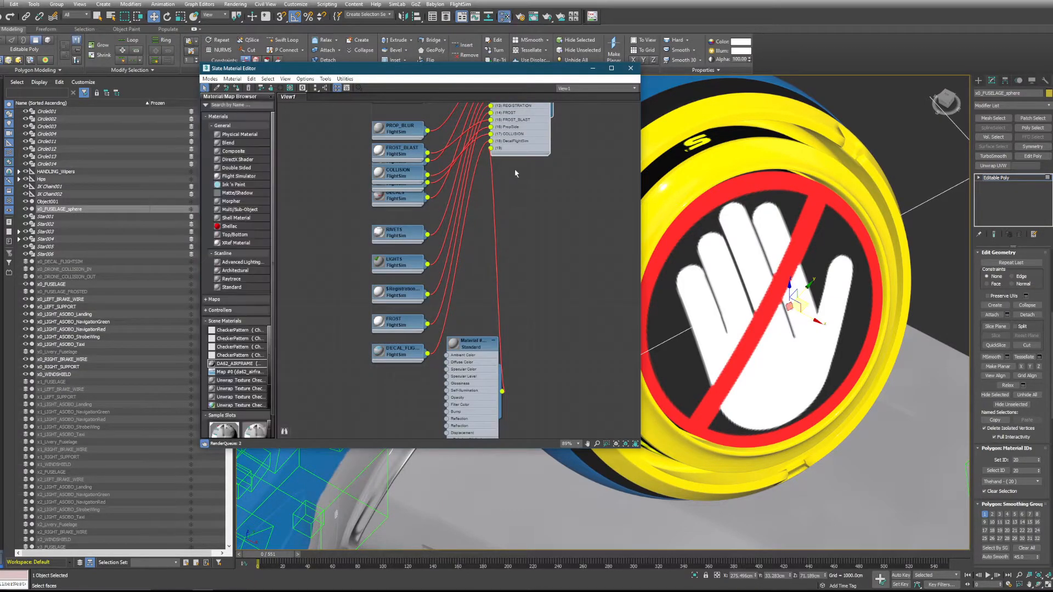
scroll(512, 162, "up", 1)
mouse_move(513, 165)
middle_mouse_down()
mouse_move(537, 283)
mouse_move(526, 308)
mouse_move(532, 171)
middle_mouse_up()
scroll(506, 274, "down", 1)
middle_click_drag(490, 362, 485, 232)
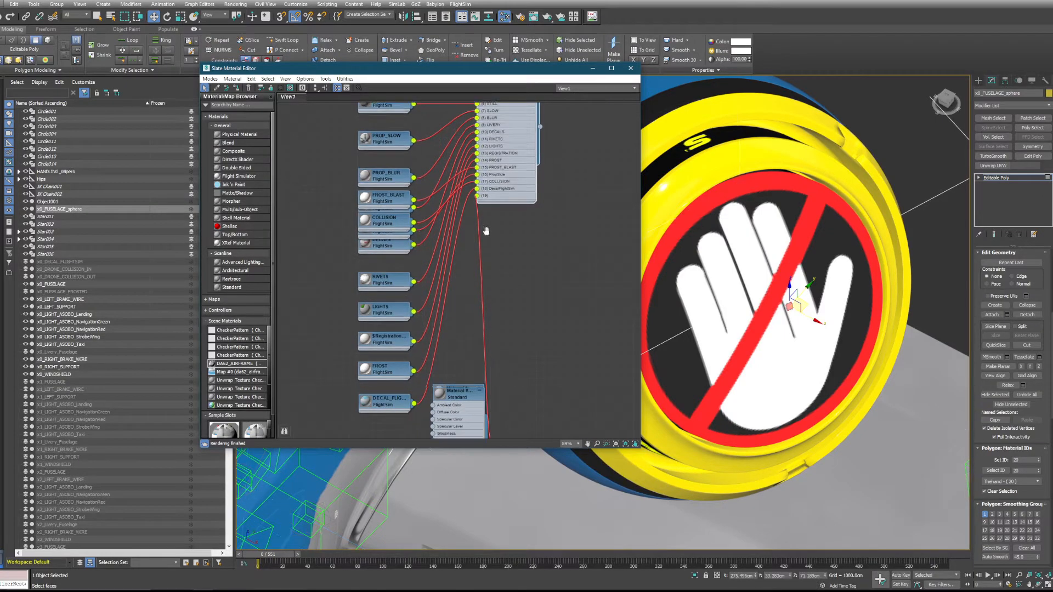
left_click_drag(454, 269, 402, 306)
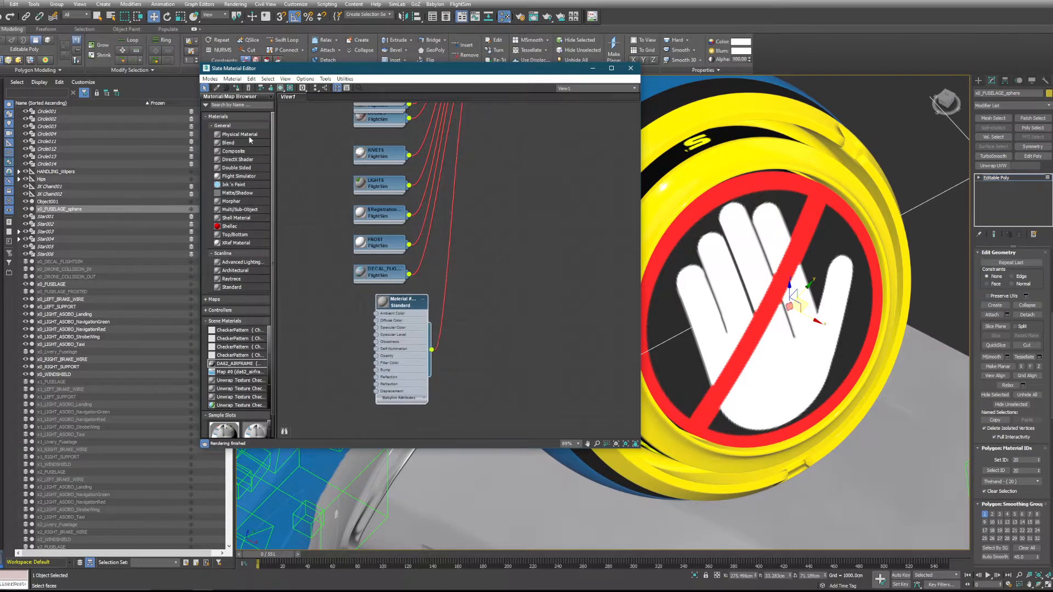
left_click(211, 78)
left_click(235, 86)
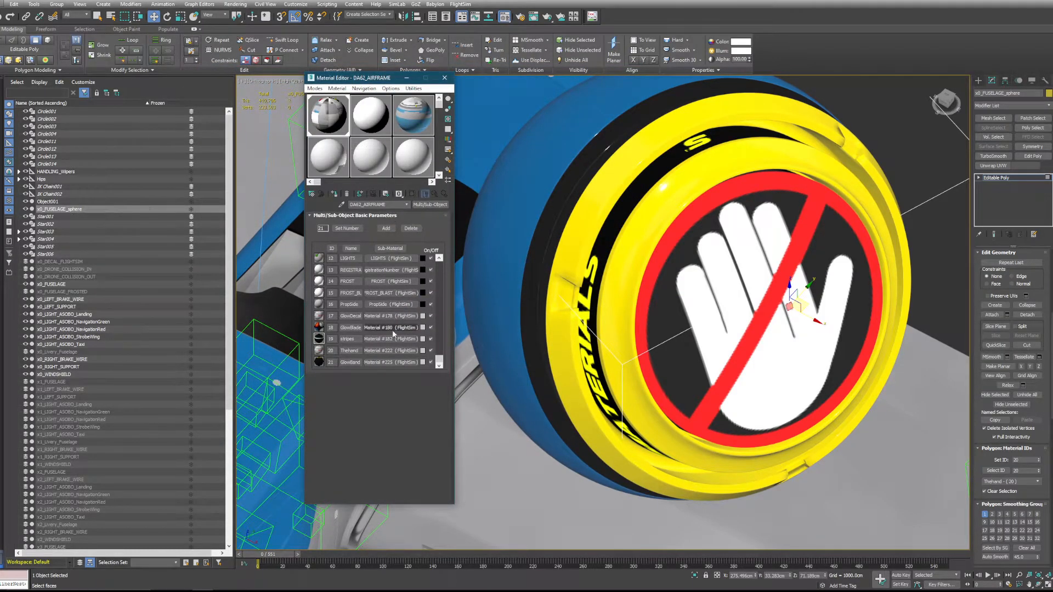
- Select the complete loop of polygons around the yellow ring that surrounds the sphere's hand symbol
scroll(688, 282, "down", 5)
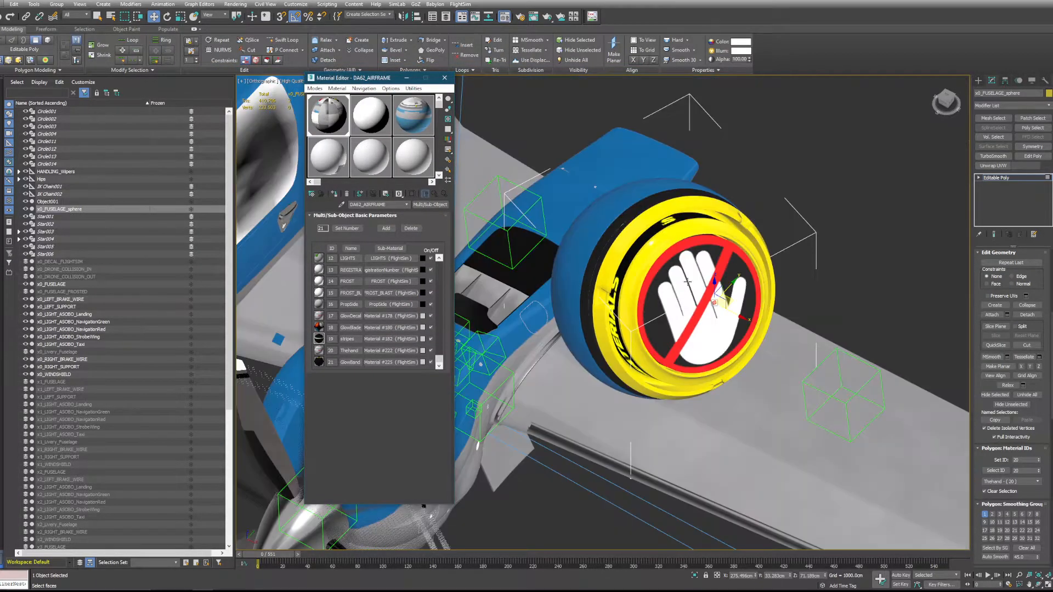
scroll(688, 282, "up", 4)
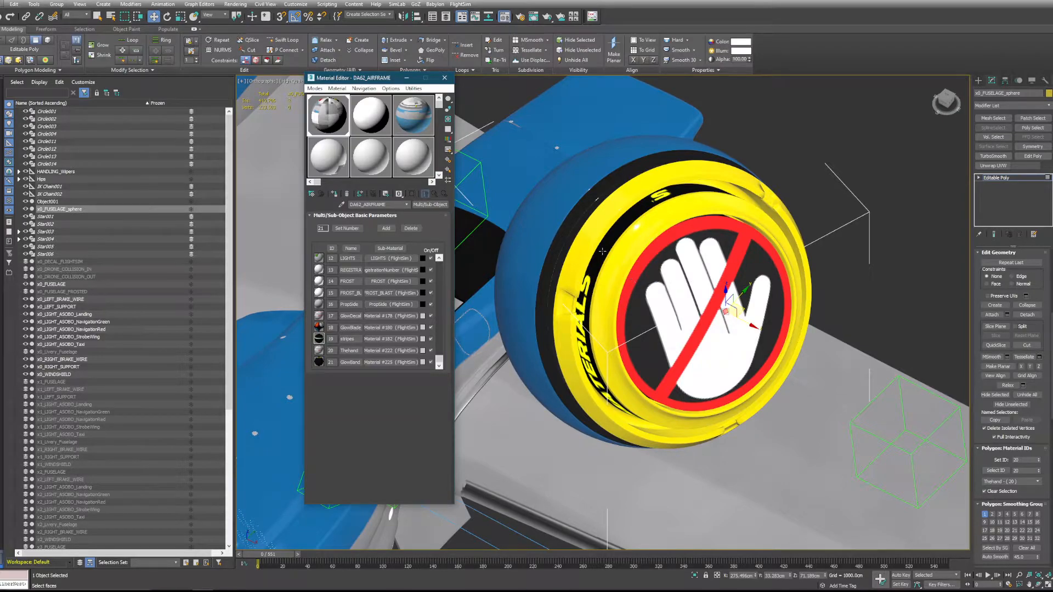
scroll(639, 251, "up", 1)
left_click(641, 248)
scroll(631, 242, "up", 3)
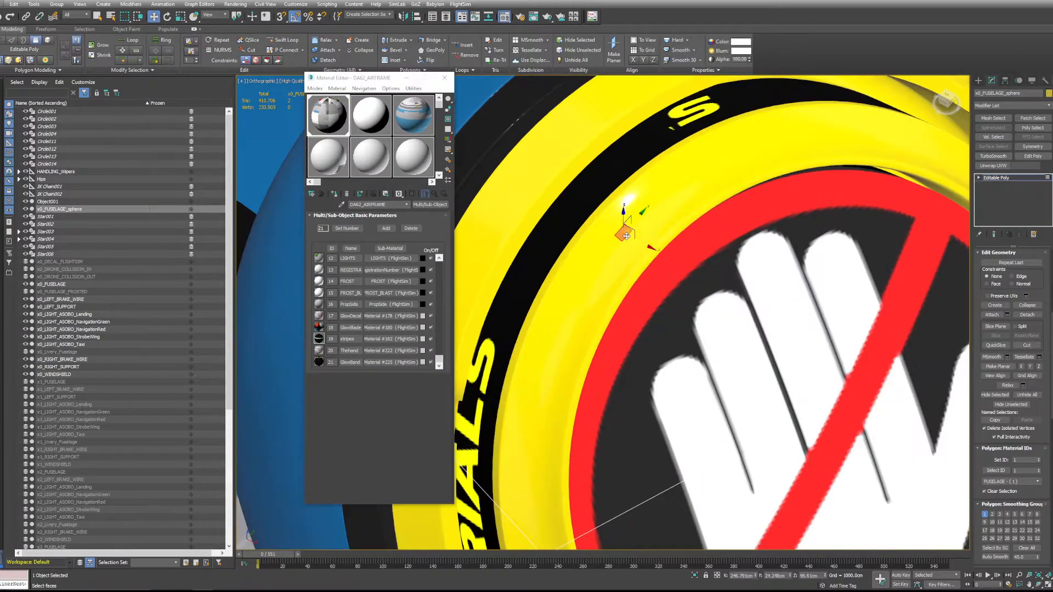
left_click(631, 223)
left_click(624, 232)
left_click(617, 226)
left_click(629, 224, "shift")
scroll(1010, 276, "up", 5)
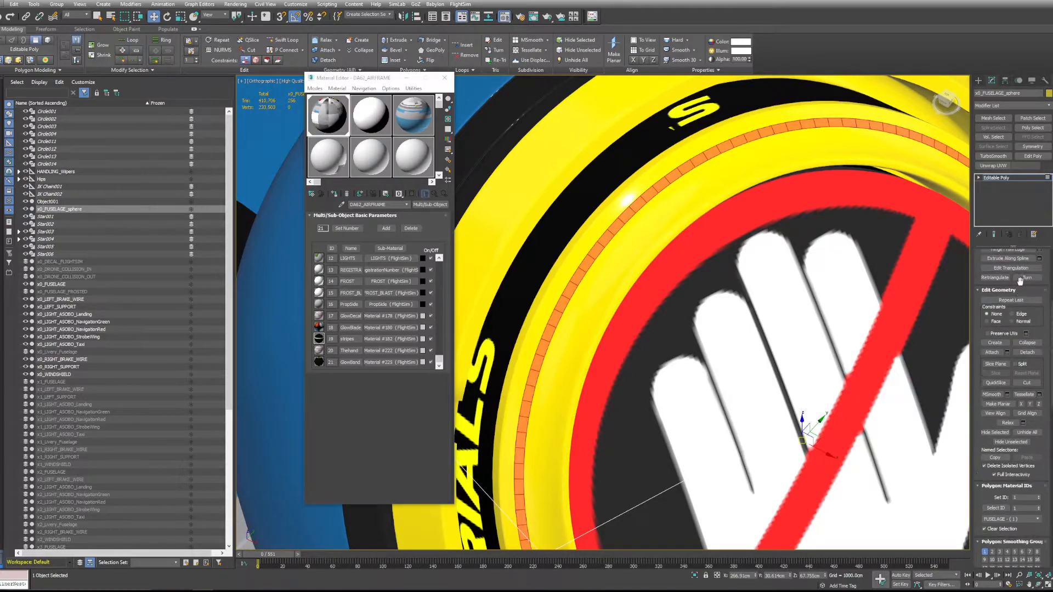
- Grow the selected polygon loop on the outer yellow ring once and set its material ID to 3
scroll(1025, 273, "up", 2)
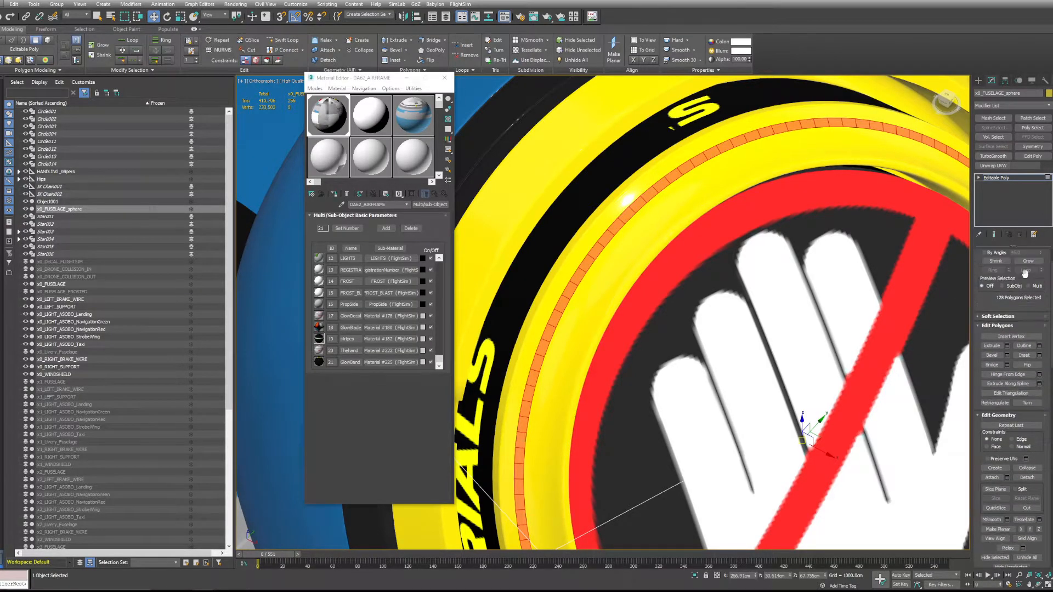
left_click(1025, 274)
scroll(1015, 417, "down", 2)
scroll(1016, 417, "down", 3)
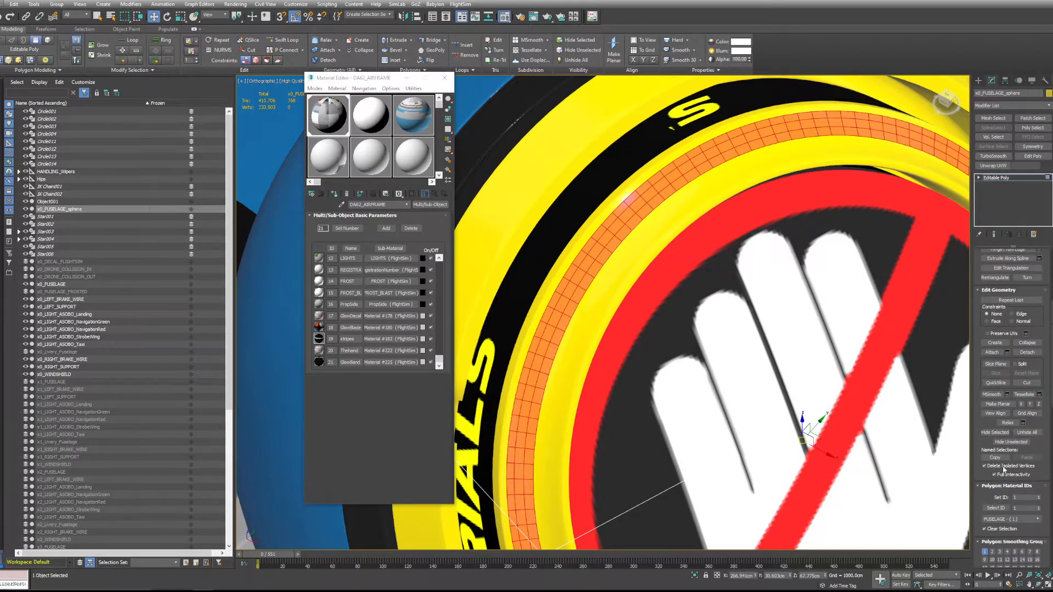
double_click(1021, 497)
type("3")
key("Return")
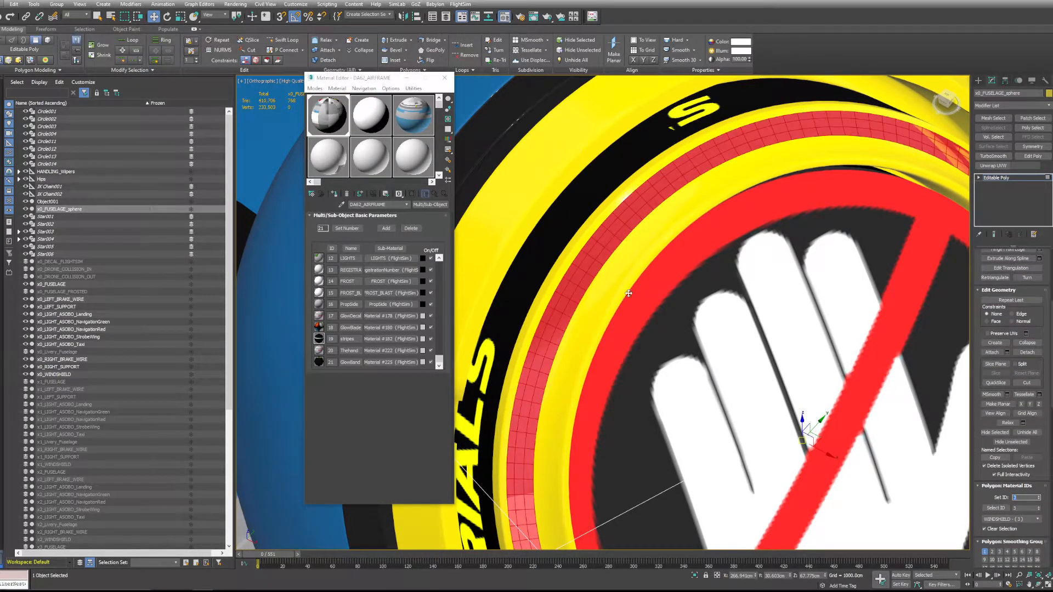
- Select the complete polygon loop on the inner yellow ring next to the red circle and grow the selection once
left_click(600, 292)
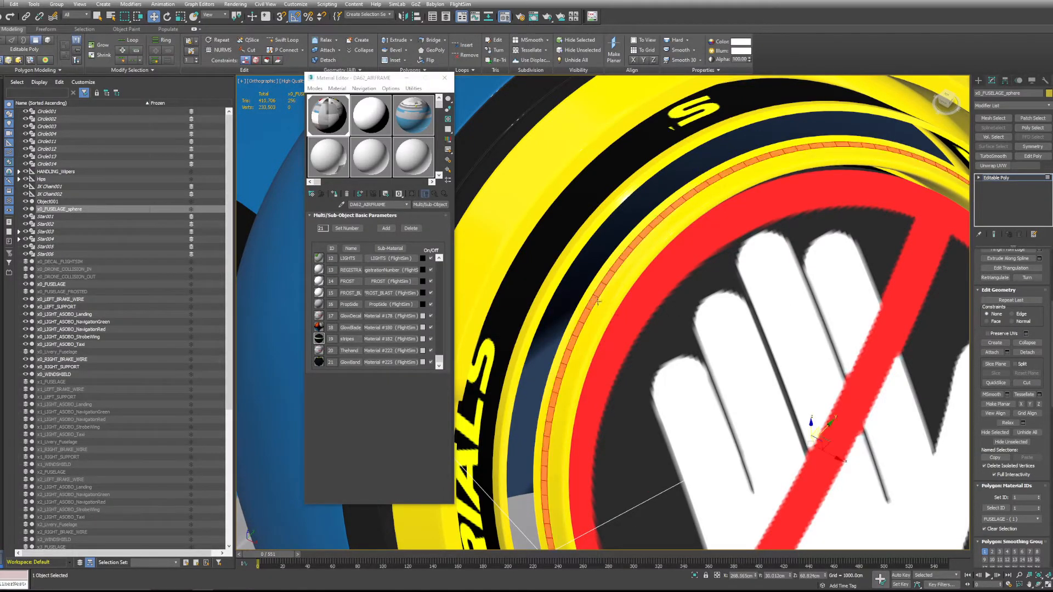
scroll(1022, 270, "up", 5)
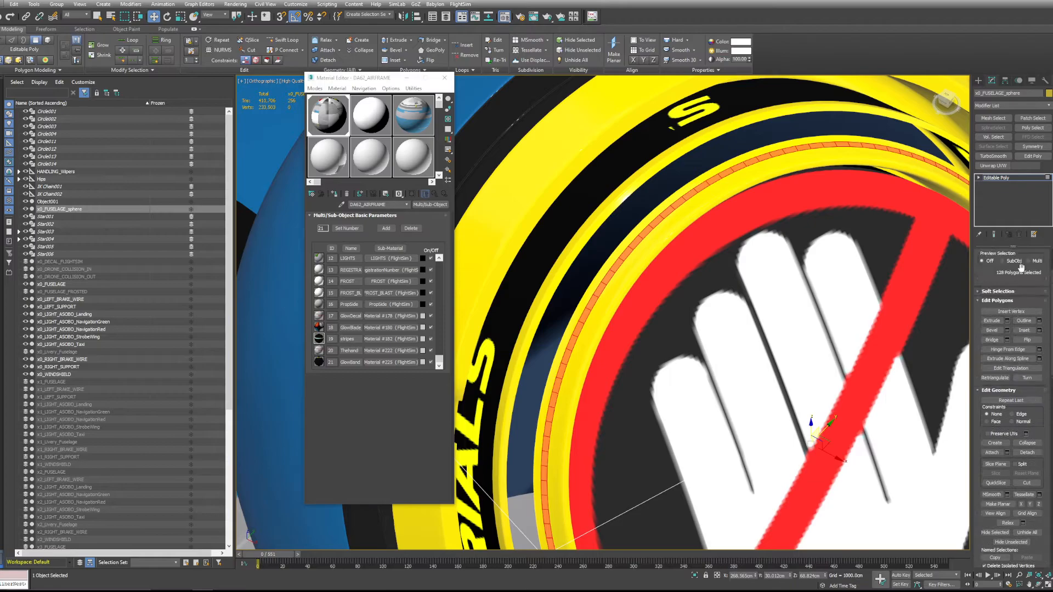
left_click(1026, 299)
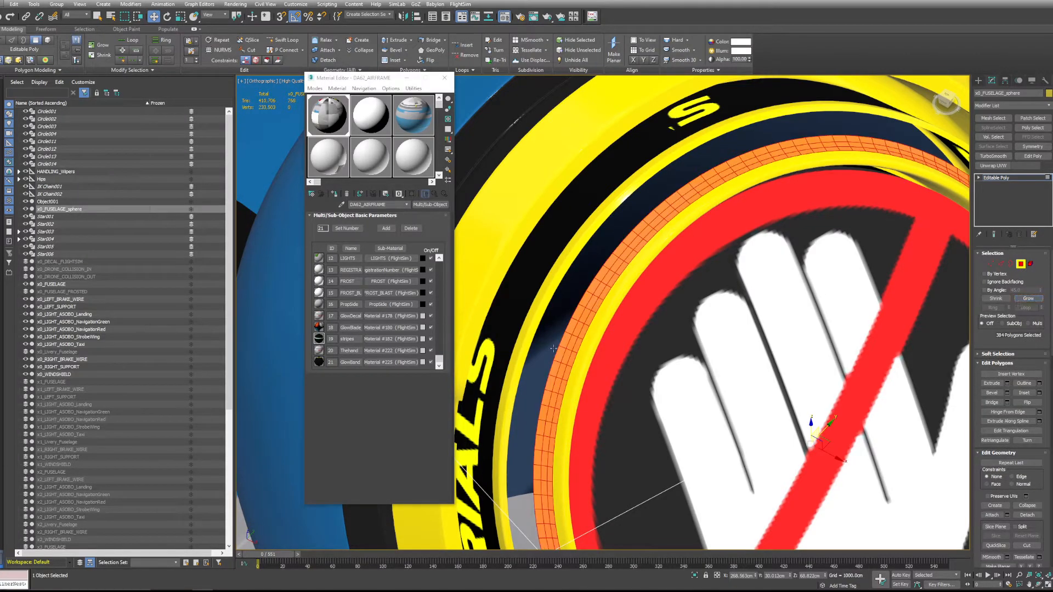
- Add a new sub-material to DA62_AIRFRAME at ID 22 and name it colorglass
left_click(385, 228)
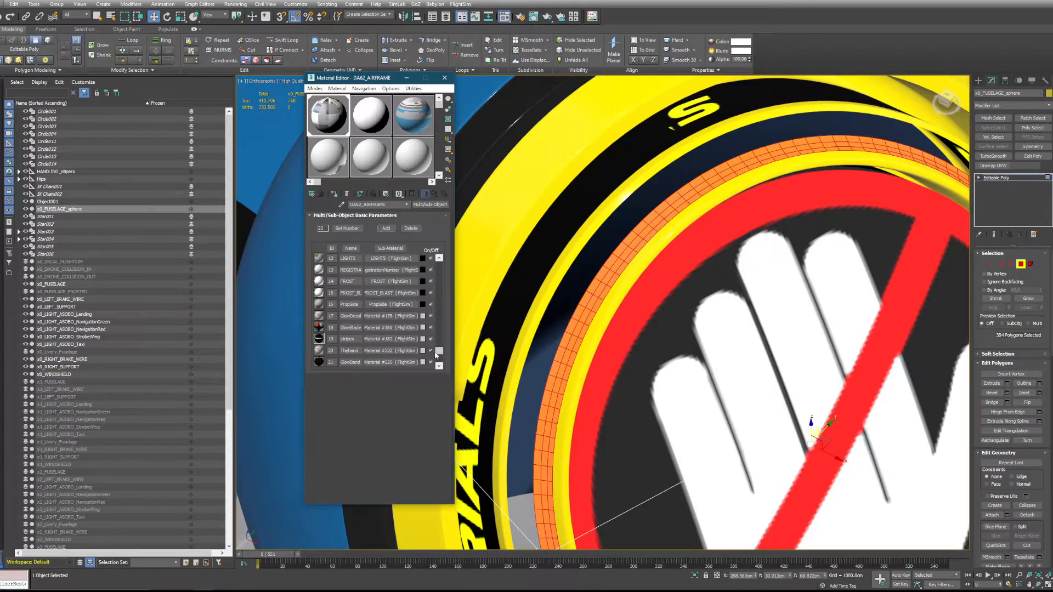
left_click(440, 366)
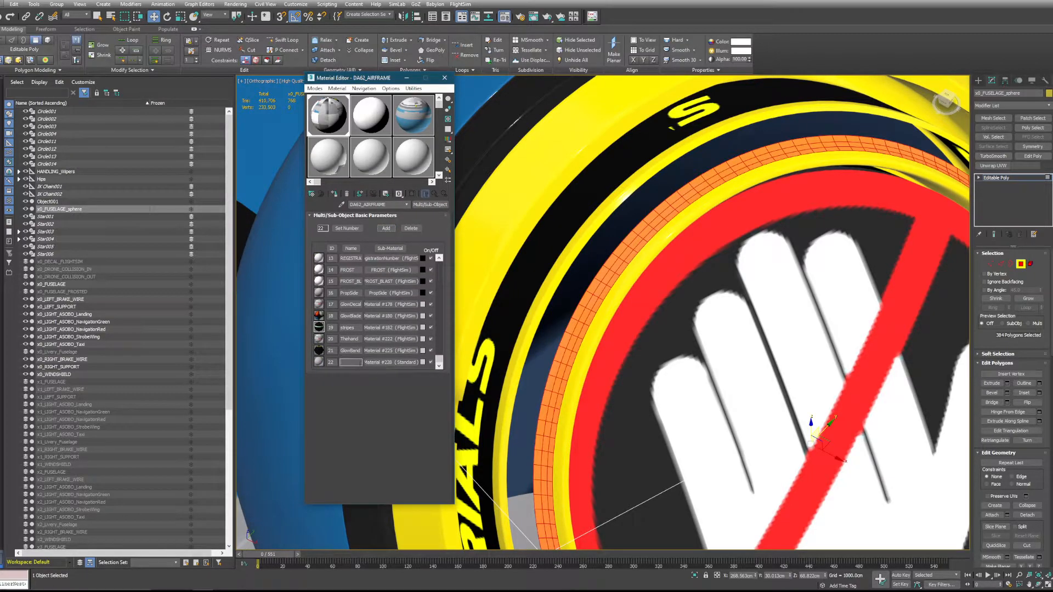
type("colorglass")
- Convert the colorglass sub-material to a Flight Simulator material and set its alpha mode to BLEND
left_click(390, 362)
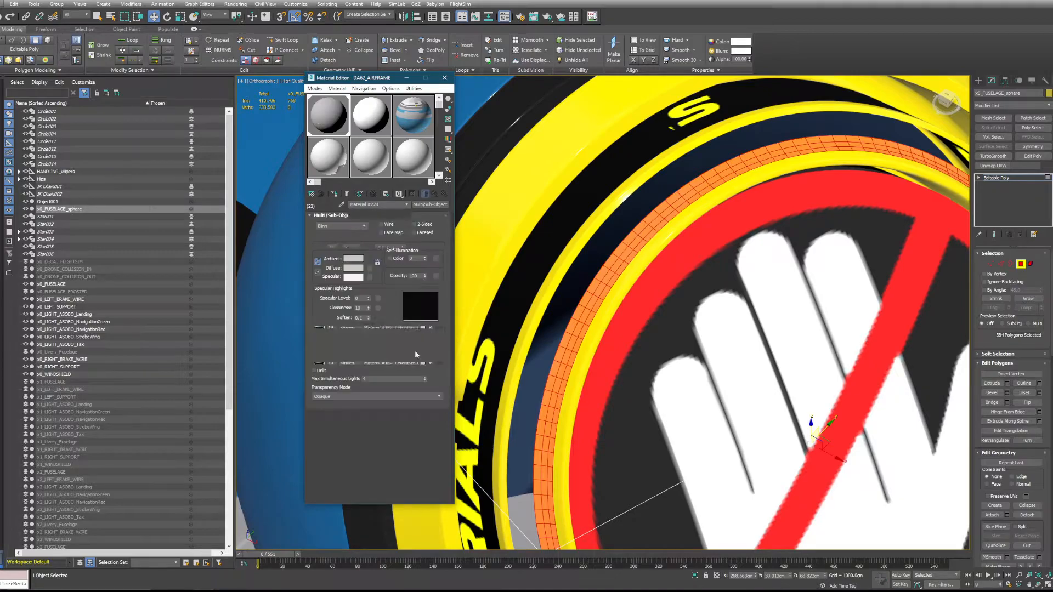
left_click(436, 204)
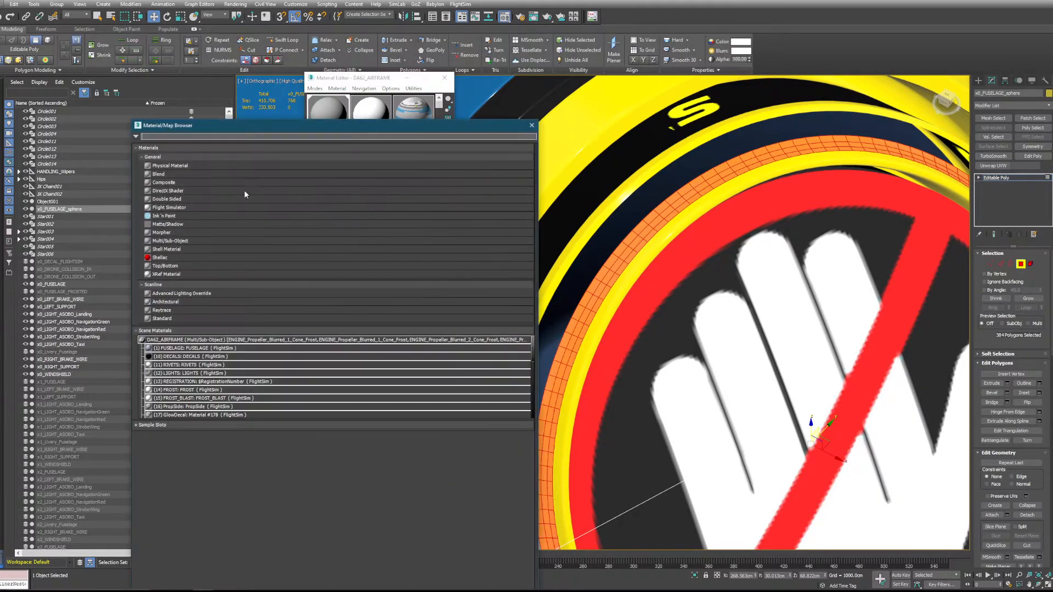
double_click(168, 208)
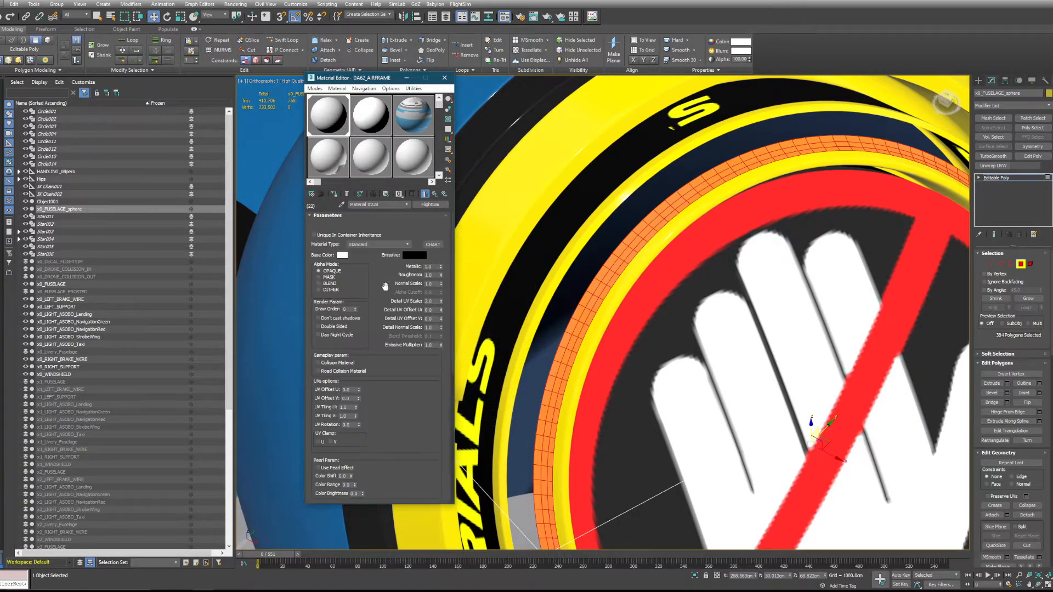
left_click(331, 283)
- Load da62_airframe_LIVERY_comp.png from the DA62_SDK_AIRCRAFT Texture folder as the base color texture of the colorglass sub-material
scroll(394, 373, "down", 5)
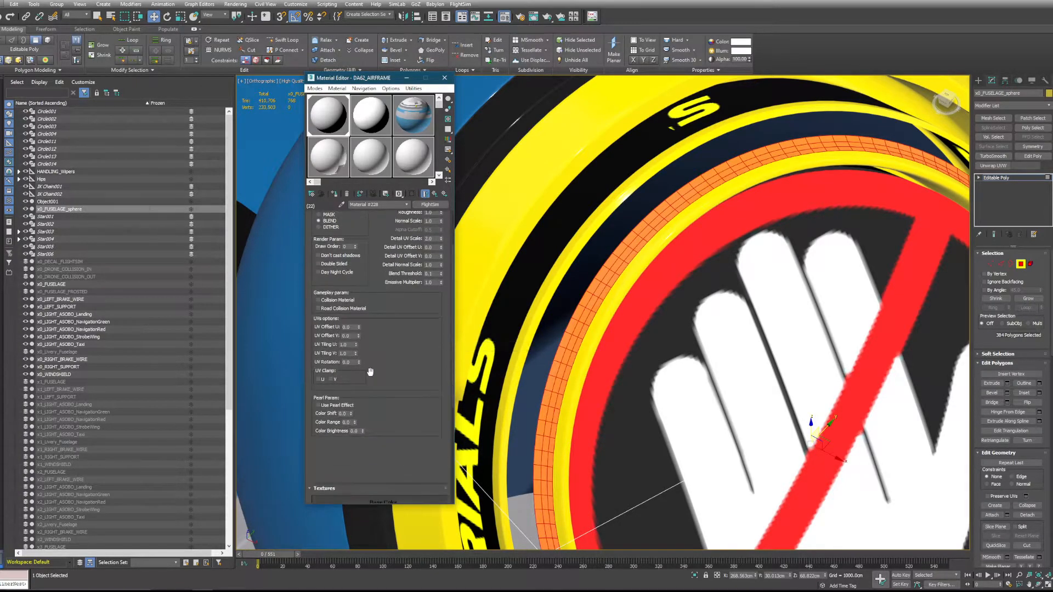
left_click(391, 401)
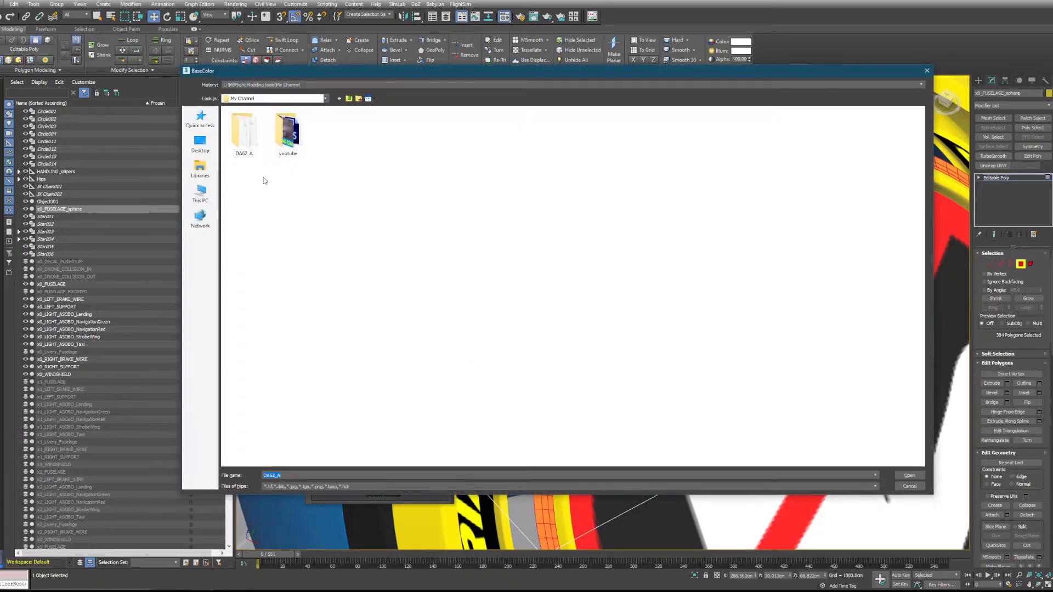
double_click(245, 132)
double_click(254, 145)
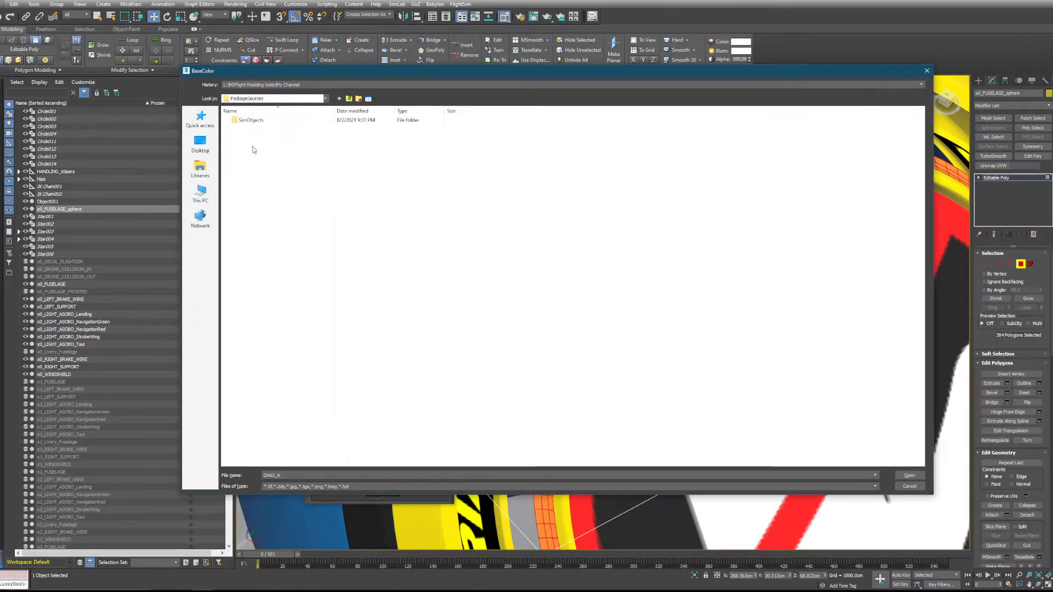
double_click(251, 119)
double_click(251, 120)
double_click(252, 120)
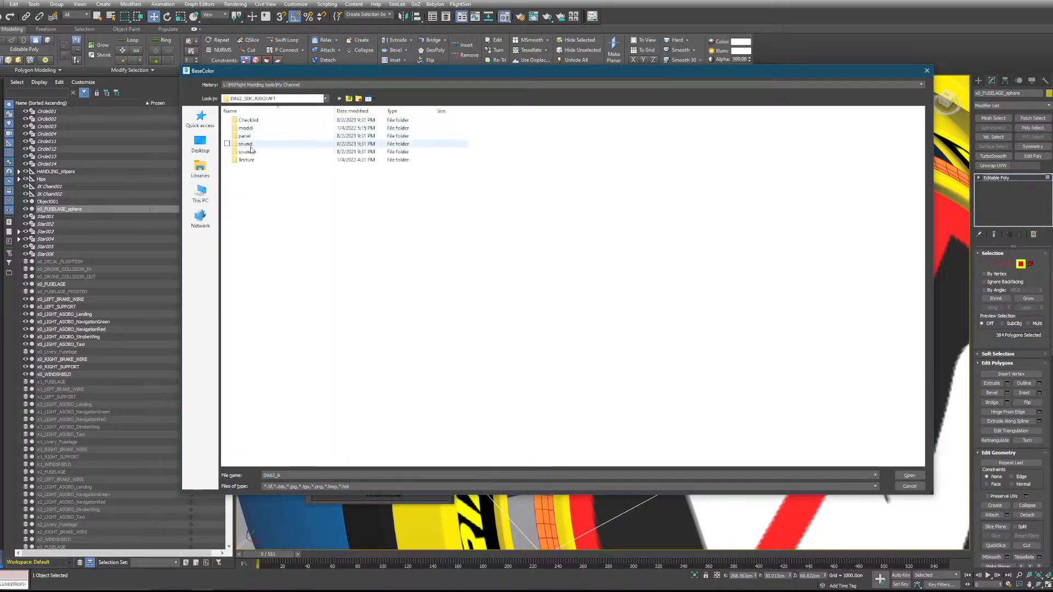
double_click(247, 159)
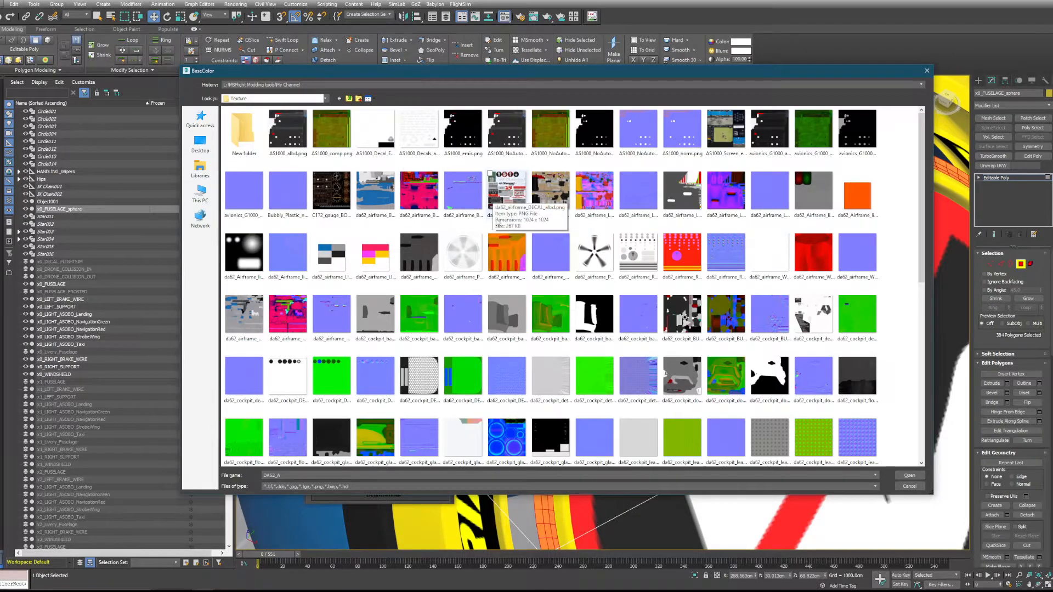
scroll(499, 219, "down", 15)
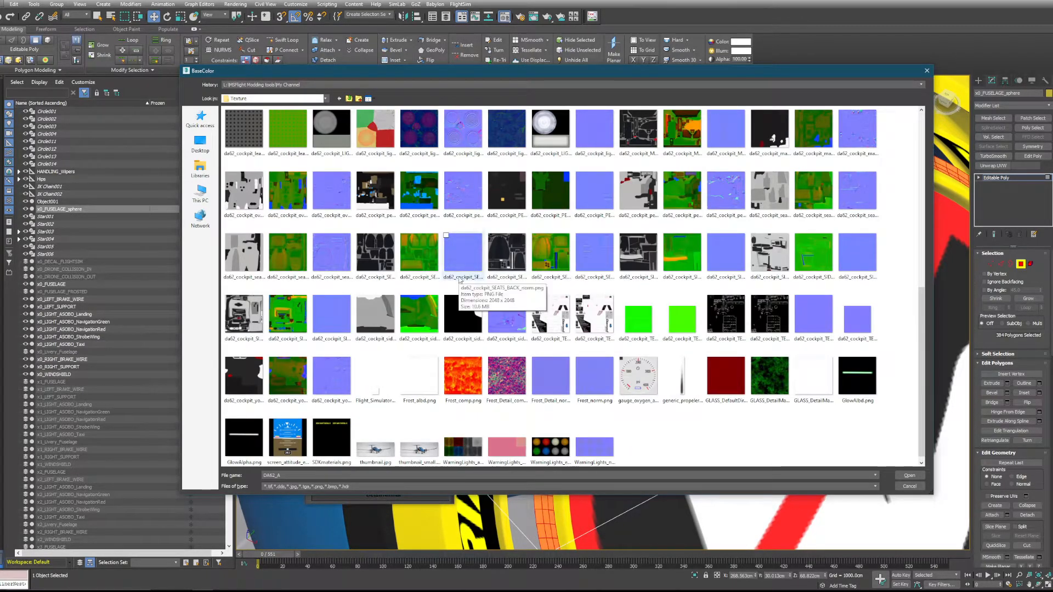
scroll(459, 280, "down", 1)
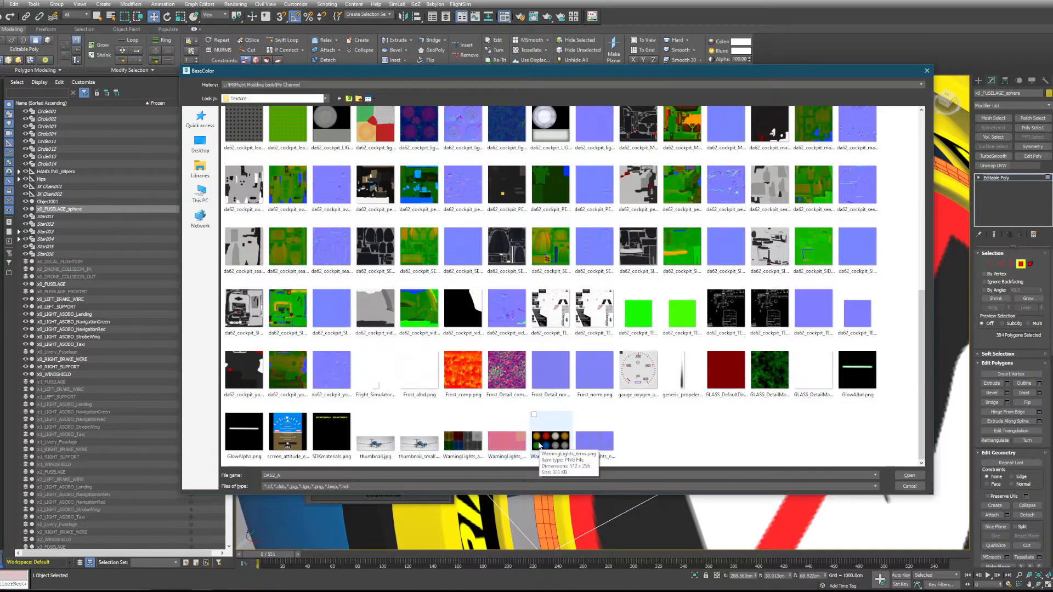
scroll(510, 379, "up", 12)
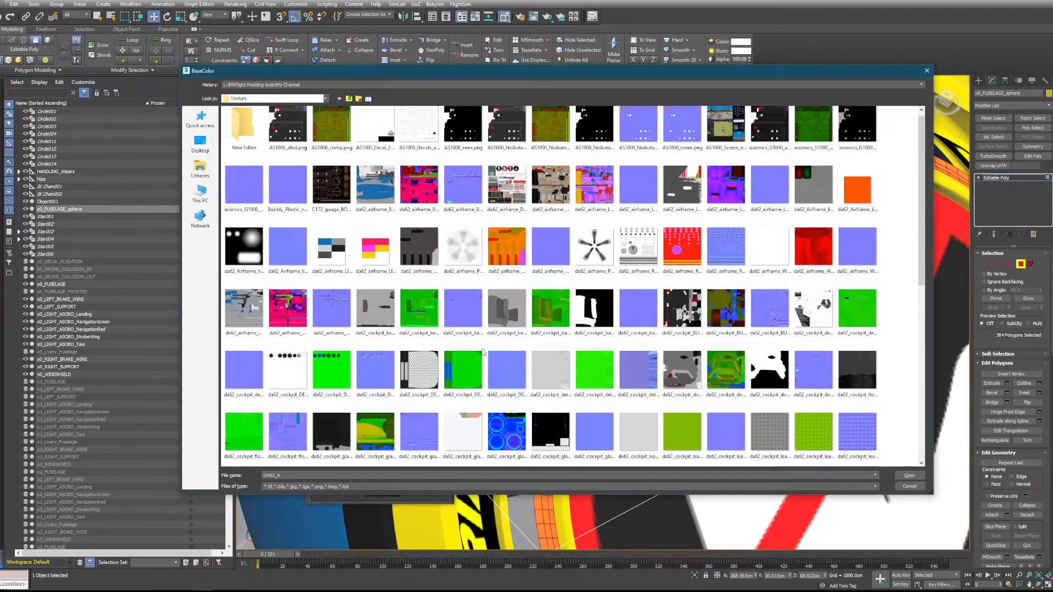
scroll(378, 263, "up", 1)
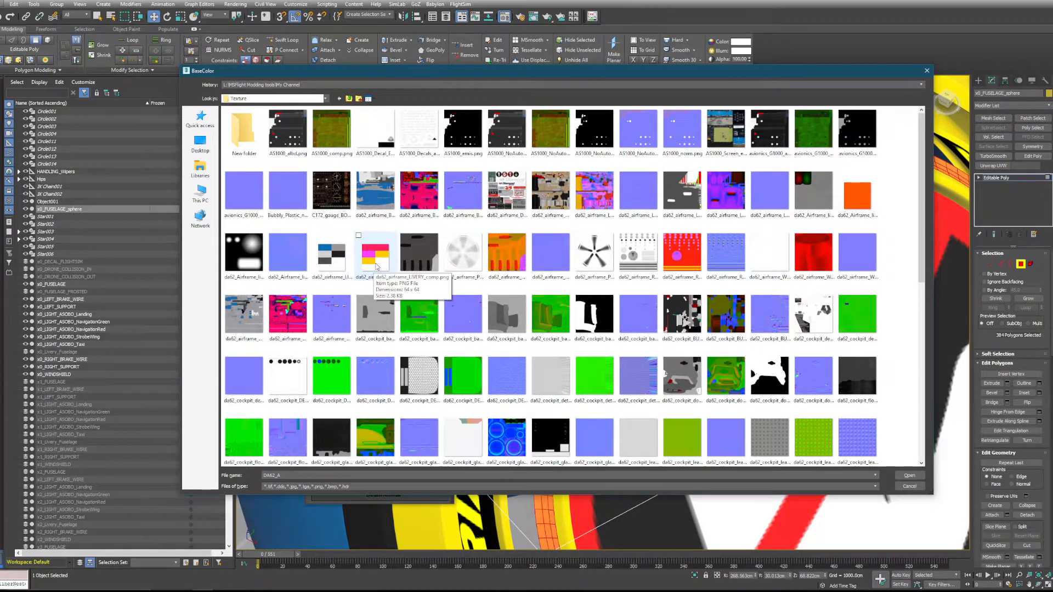
left_click(377, 265)
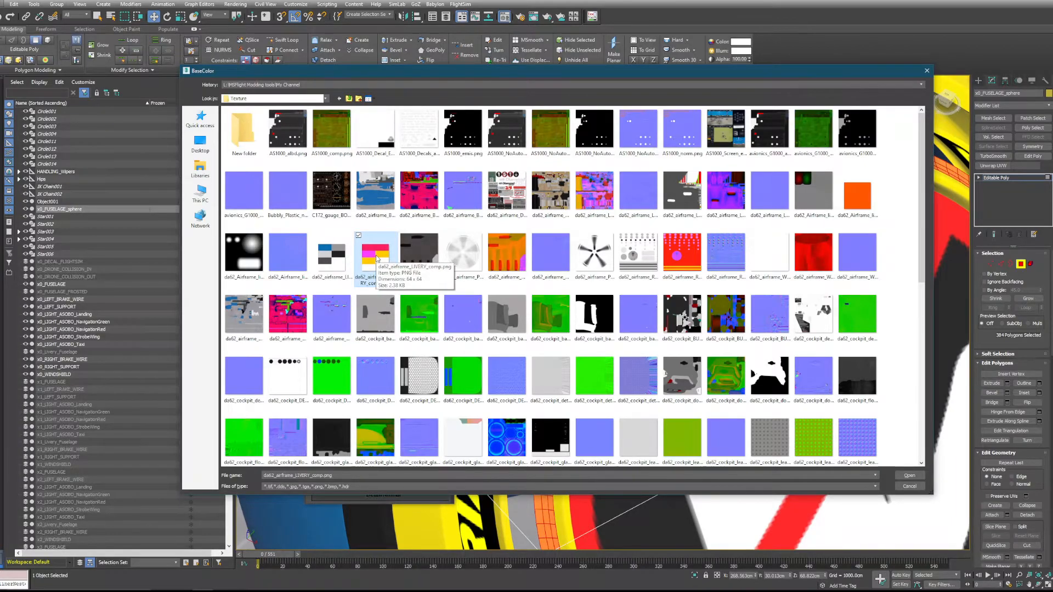
double_click(376, 258)
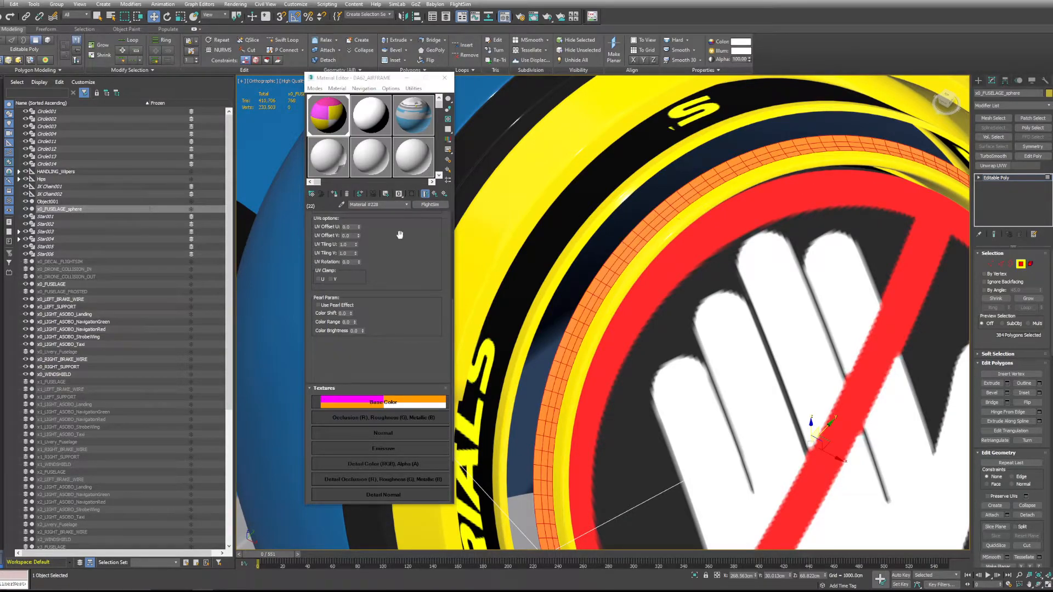
- Return to the parent DA62_AIRFRAME material and set the selected inner ring polygons' material ID to 22
left_click(405, 205)
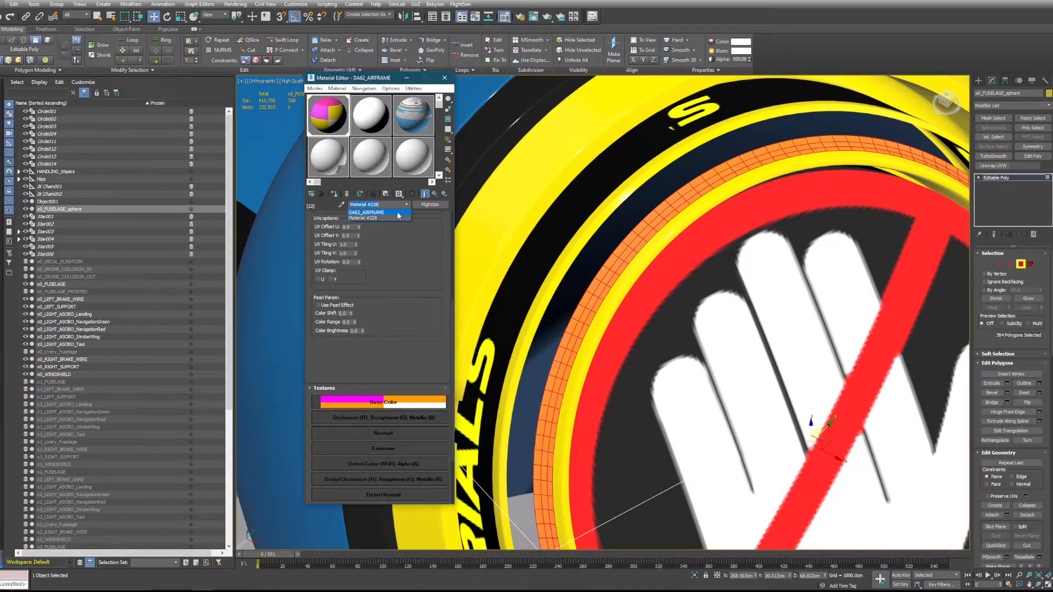
left_click(397, 213)
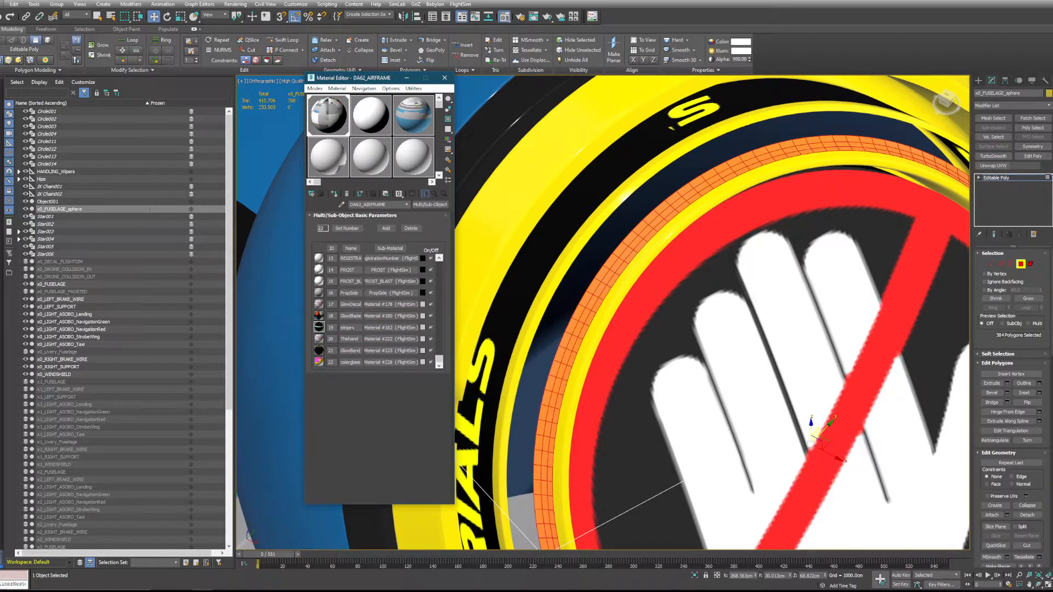
scroll(1008, 453, "down", 5)
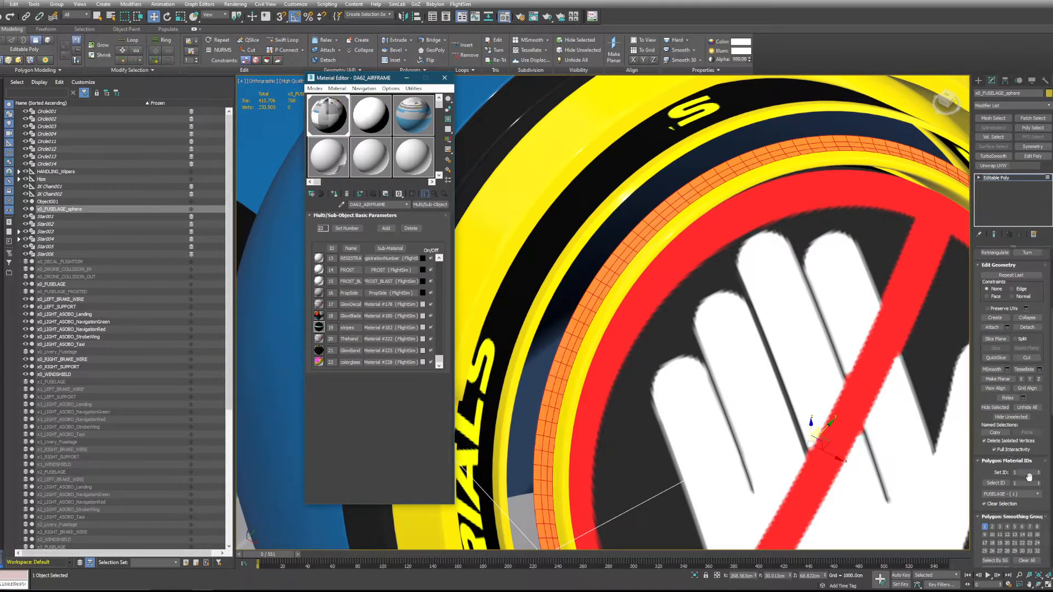
left_click(1027, 473)
type("22")
key("Return")
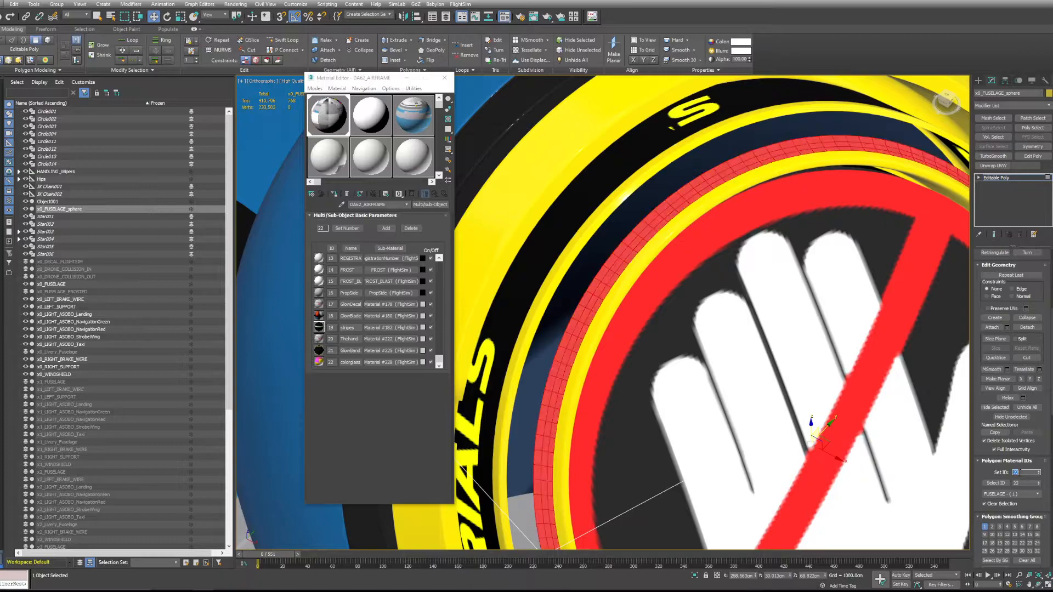
- Apply Unwrap UVW to the selected ring polygons and load da62_airframe_LIVERY_comp.png as the UV editor's background texture
left_click(998, 166)
left_click(1014, 428)
left_click(242, 52)
left_click(235, 90)
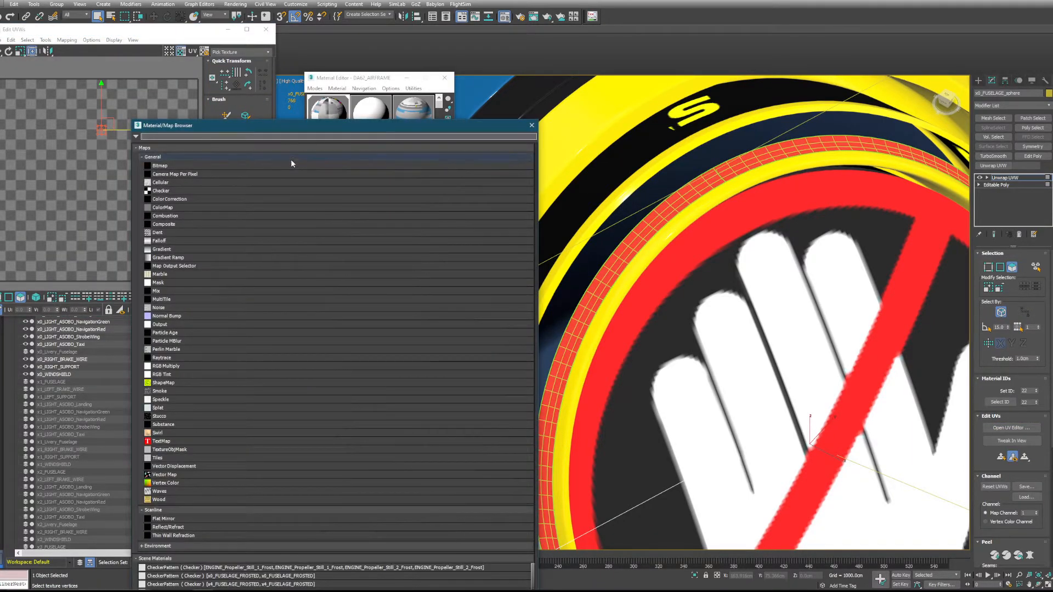
double_click(291, 165)
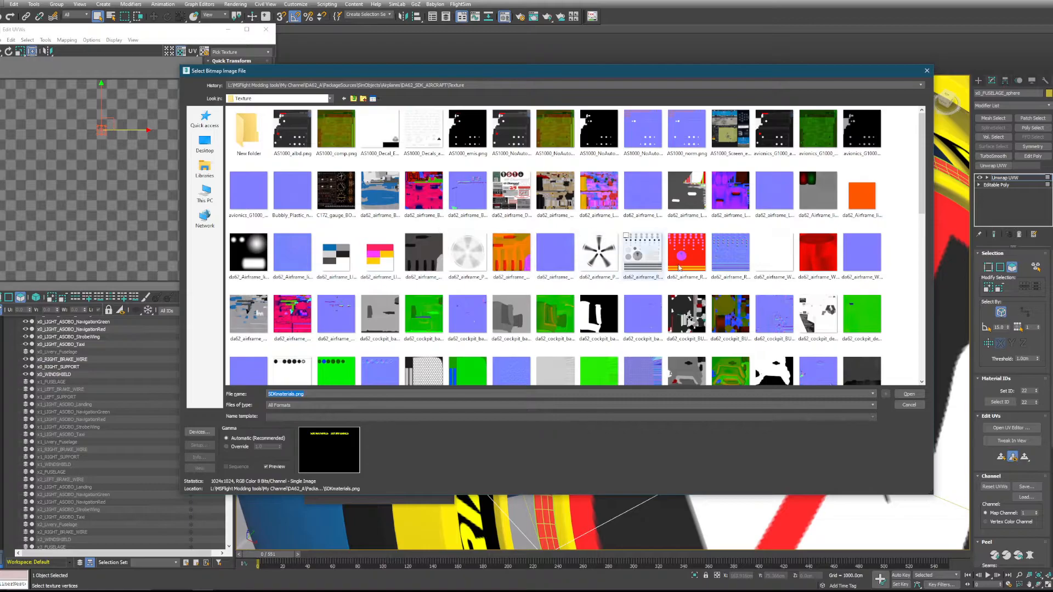
scroll(516, 257, "down", 3)
scroll(516, 257, "down", 10)
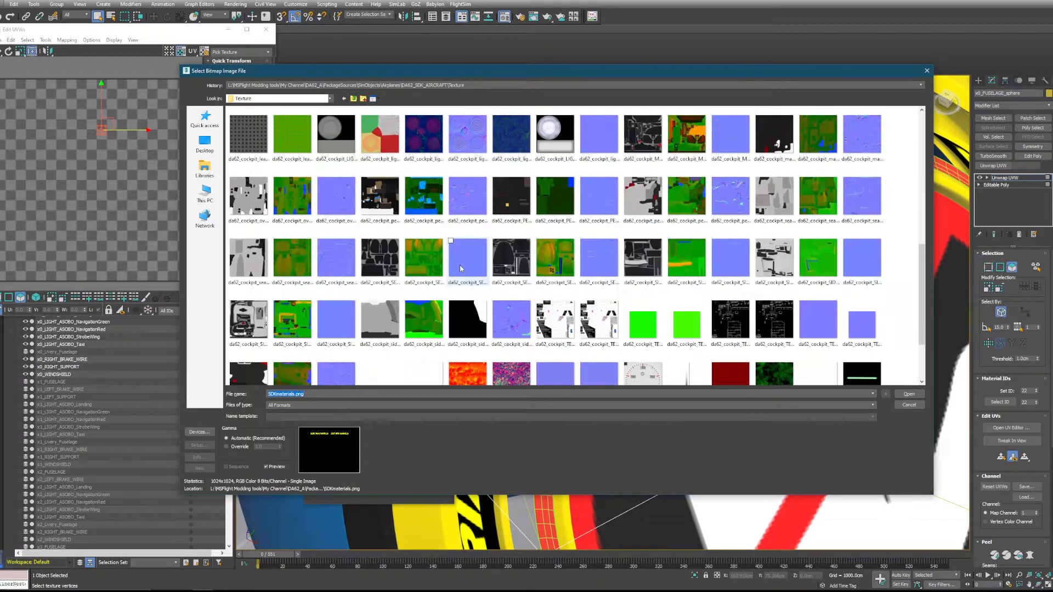
scroll(397, 264, "up", 5)
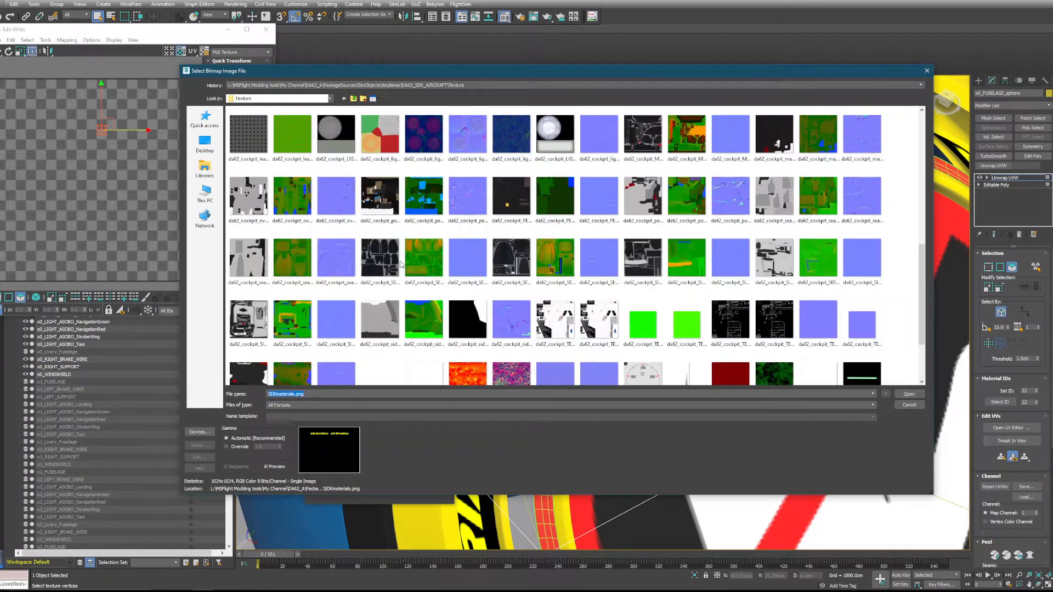
double_click(390, 259)
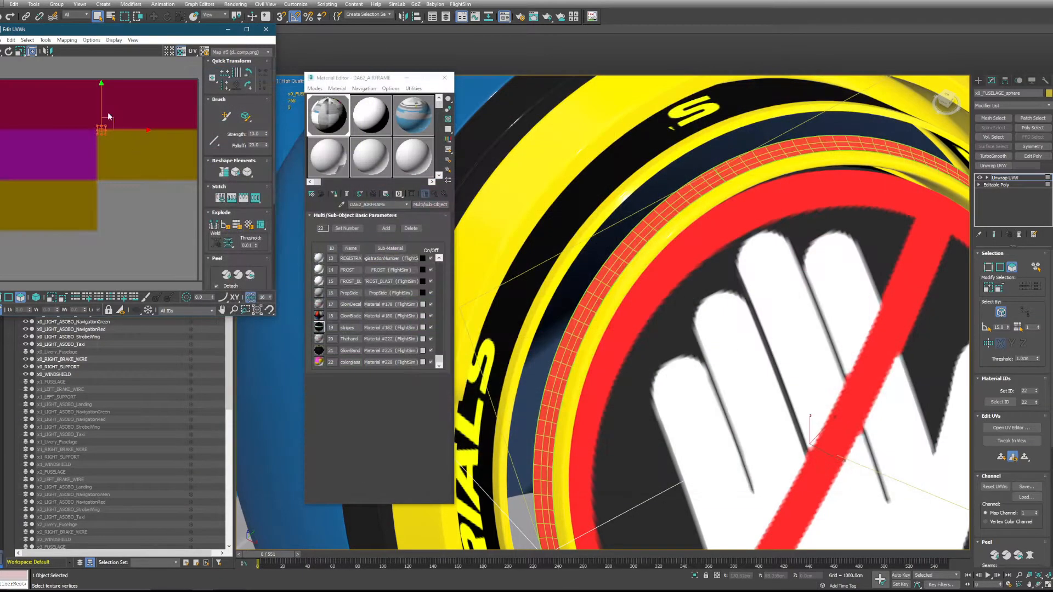
- Place the ring's UVs inside the magenta block of the livery texture and close the UV editor
left_click_drag(107, 136, 14, 157)
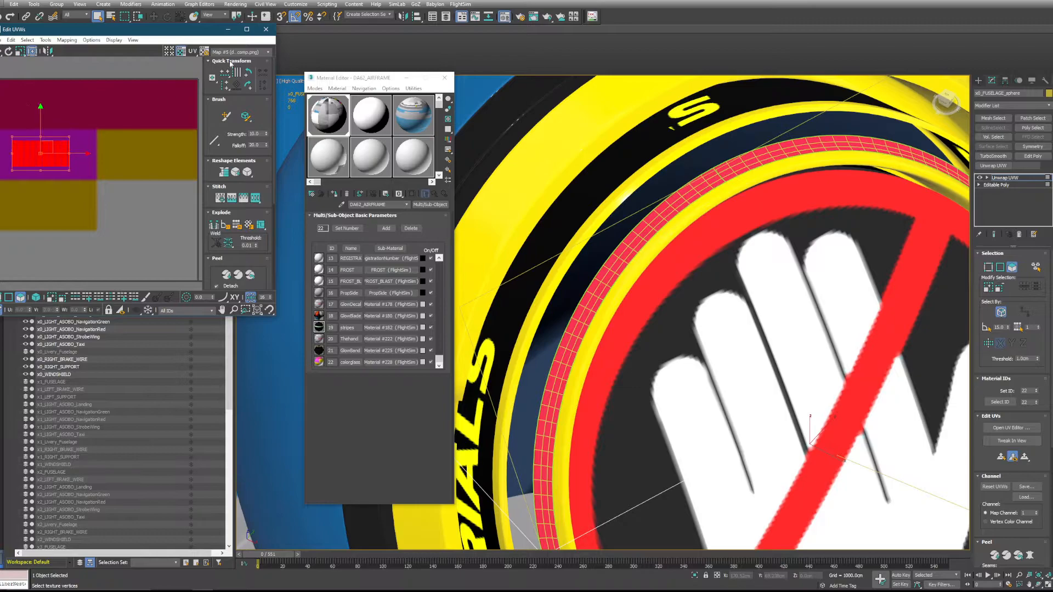
left_click(268, 33)
scroll(631, 141, "down", 3)
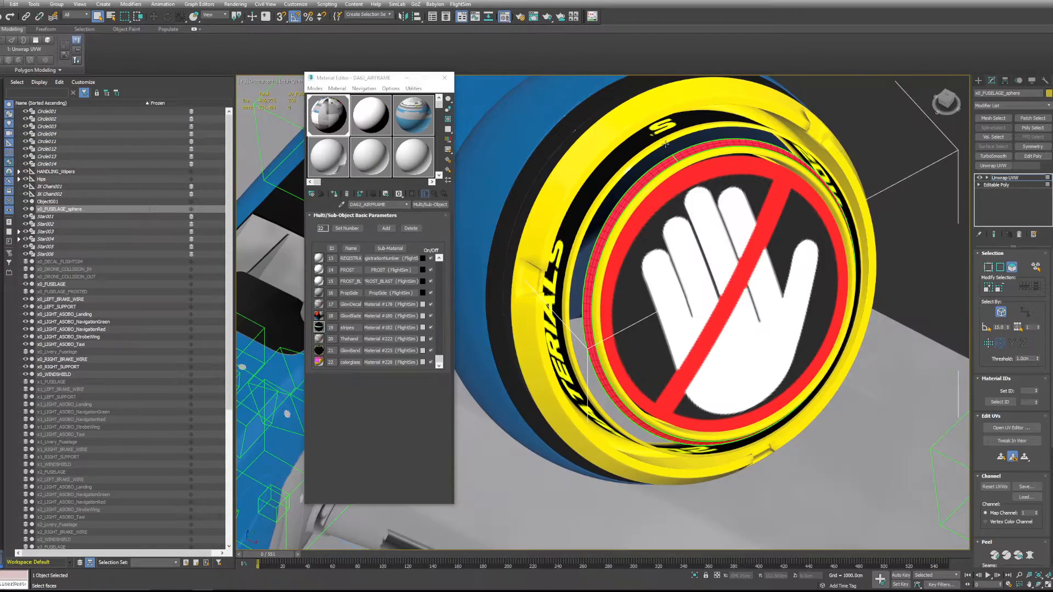
- Collapse the Unwrap UVW modifier into the sphere's Editable Poly and deselect the object
right_click(1006, 178)
left_click(990, 257)
left_click(584, 324)
left_click(867, 144)
- Open the colorglass sub-material's parameters and clear the polygon selection on x0_FUSELAGE_sphere
middle_click_drag(864, 144, 821, 181)
scroll(651, 234, "down", 2)
scroll(651, 235, "up", 1)
scroll(630, 210, "up", 2)
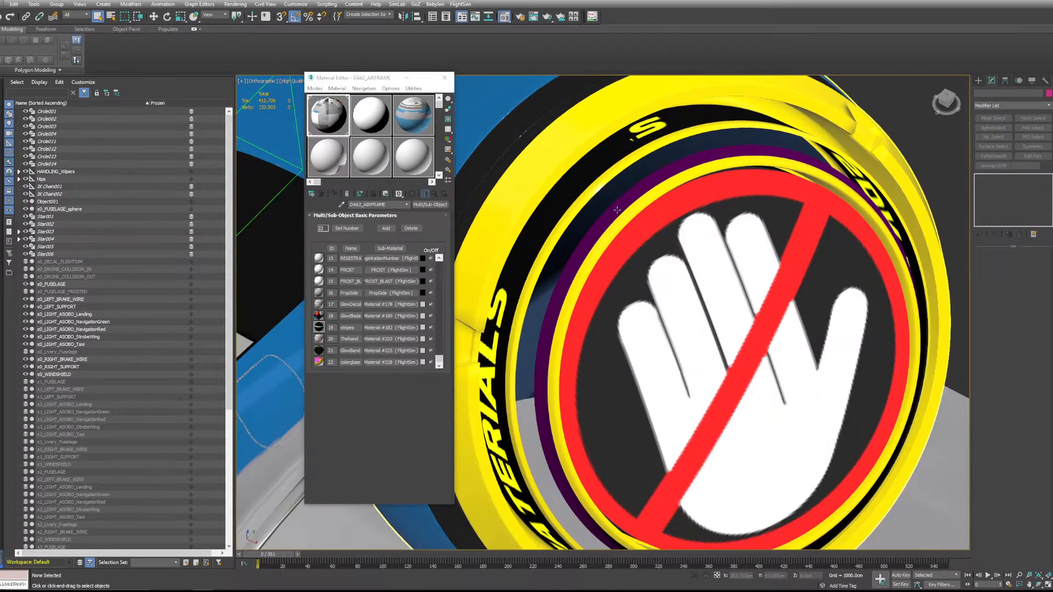
left_click(617, 209)
left_click(1021, 263)
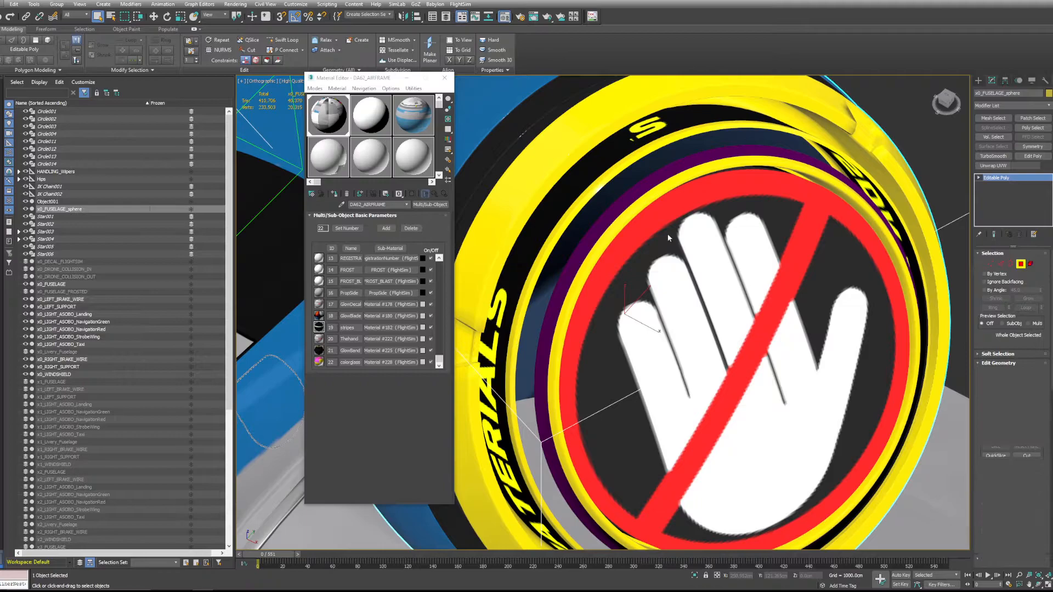
left_click(667, 234)
left_click(394, 363)
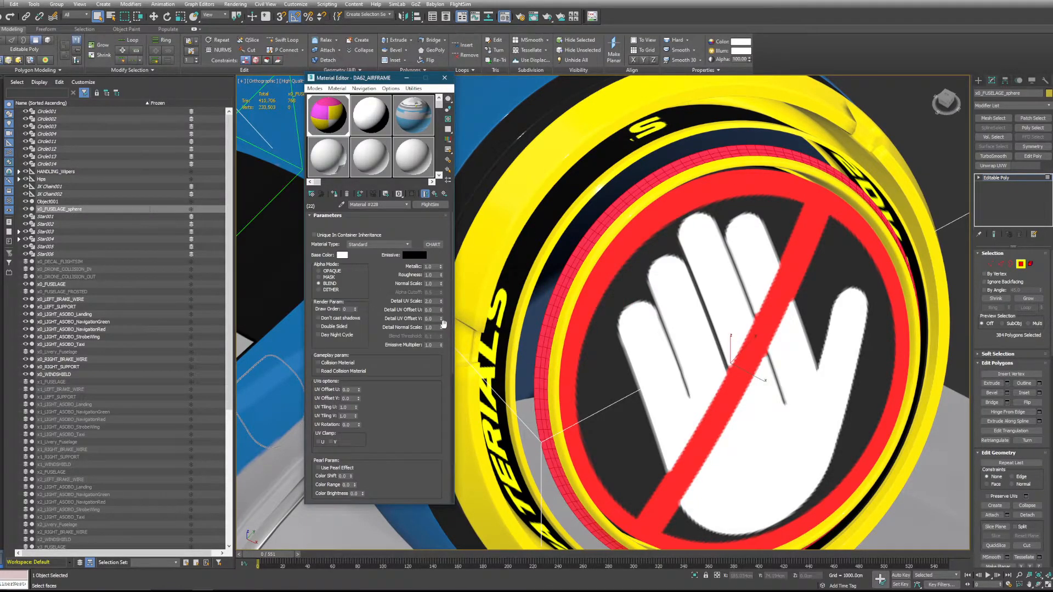
left_click(903, 146)
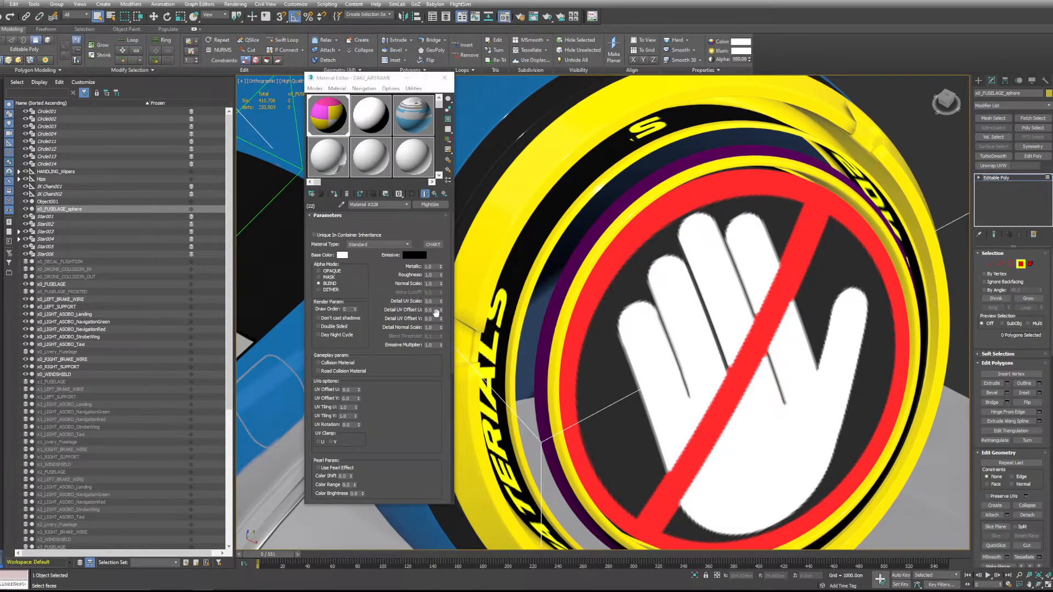
- Set the colorglass sub-material's alpha mode to OPAQUE, its material type to Glass and its blend threshold to 0.37
scroll(417, 316, "down", 4)
scroll(413, 315, "up", 1)
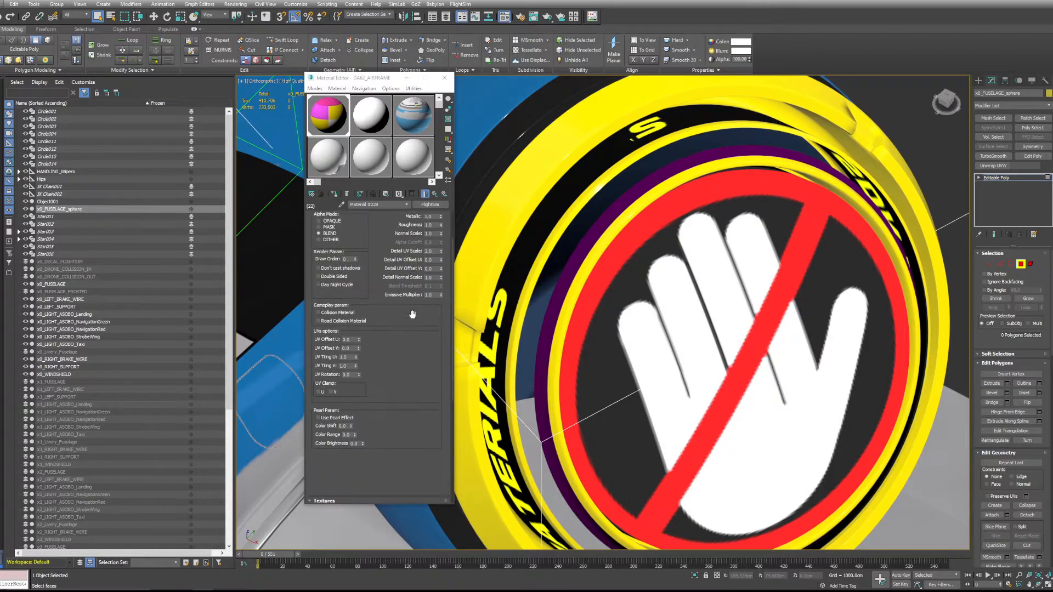
scroll(412, 314, "up", 3)
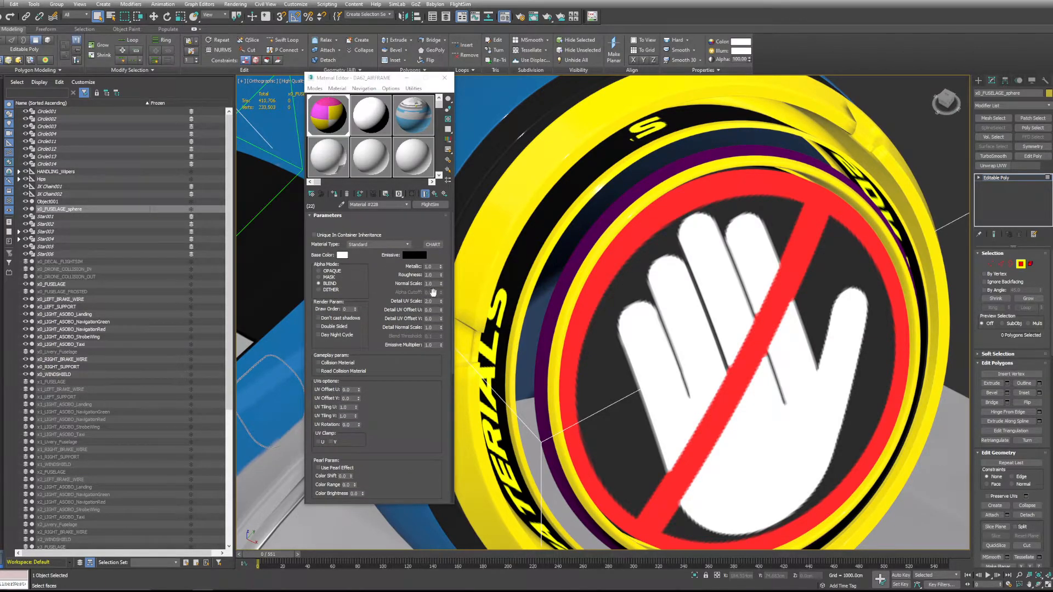
left_click(336, 271)
left_click(443, 340)
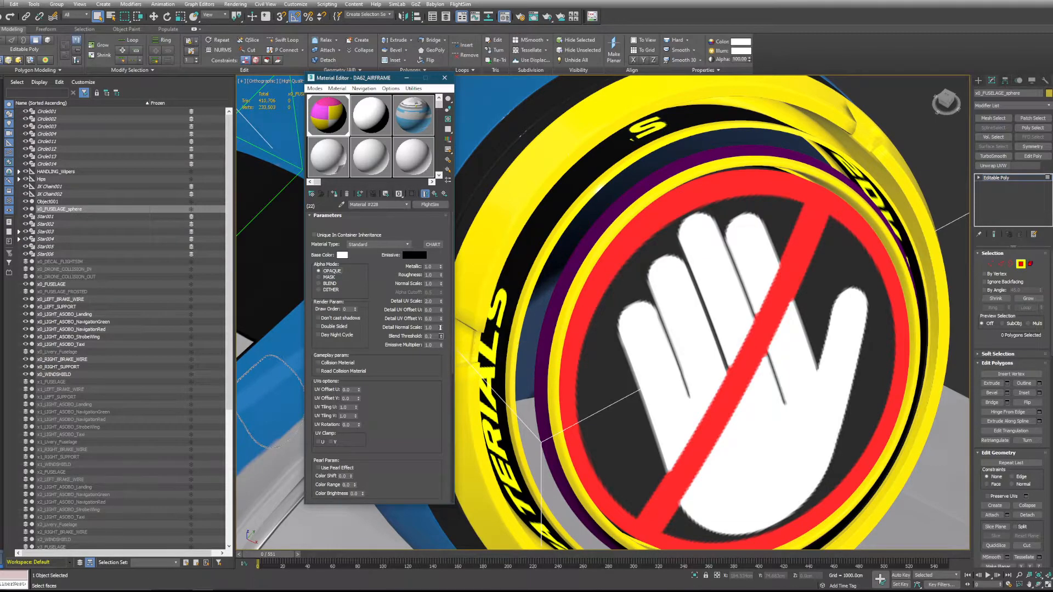
left_click(402, 245)
left_click(370, 274)
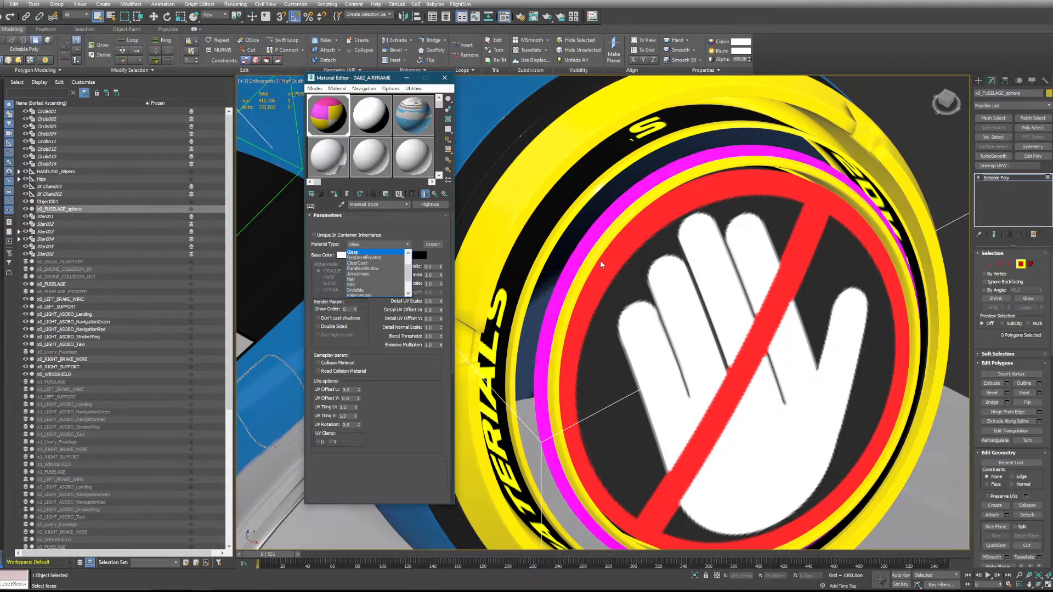
left_click_drag(441, 336, 442, 340)
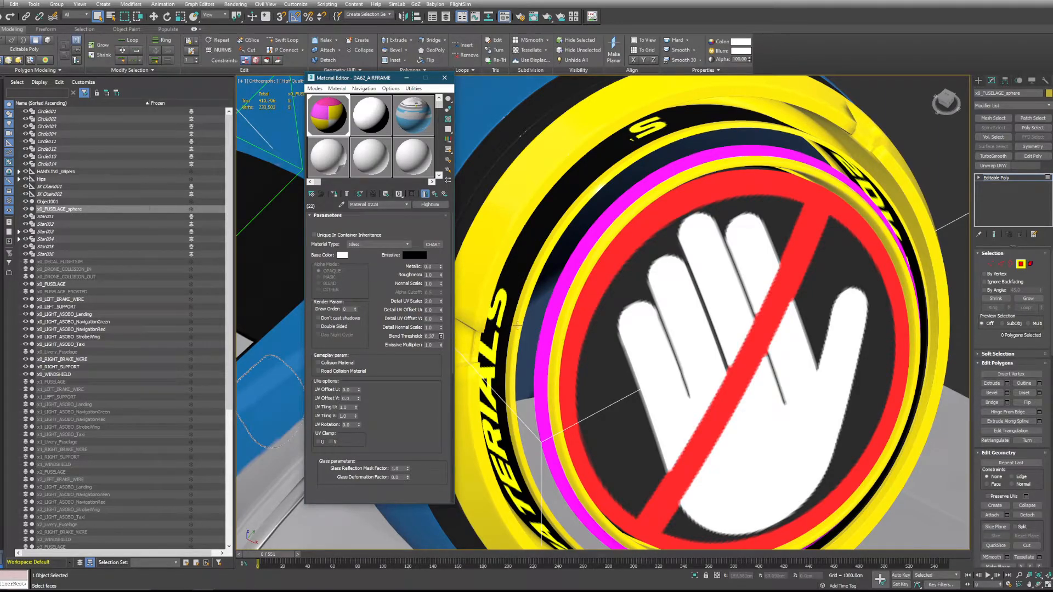
- Return to the parent DA62_AIRFRAME material and review the parameters of sub-materials 20 and 21
scroll(508, 326, "down", 5)
middle_click_drag(508, 326, 566, 319, "alt")
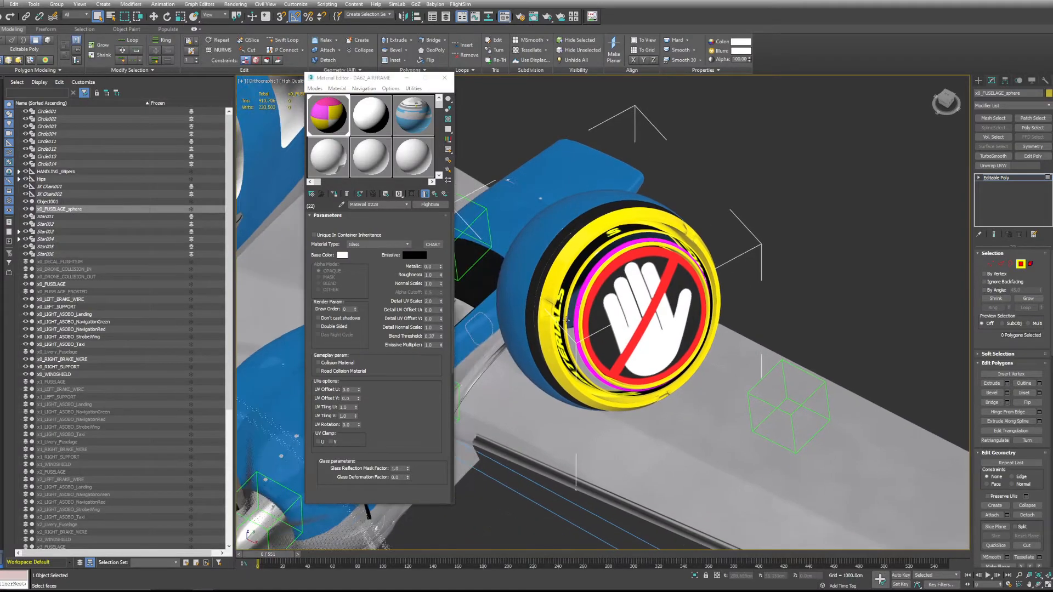
scroll(566, 319, "up", 2)
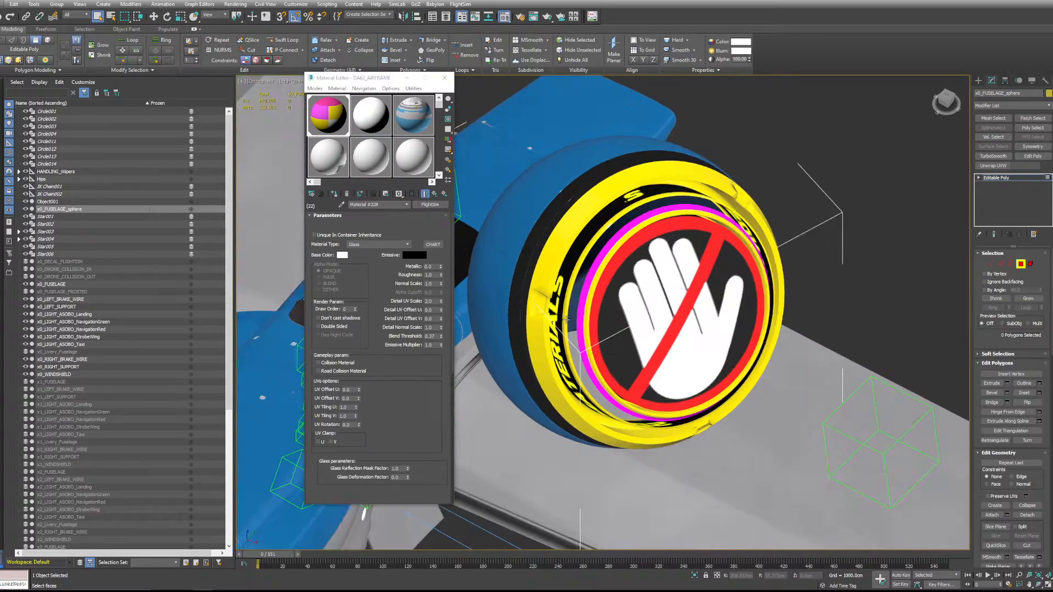
left_click(406, 205)
left_click(384, 214)
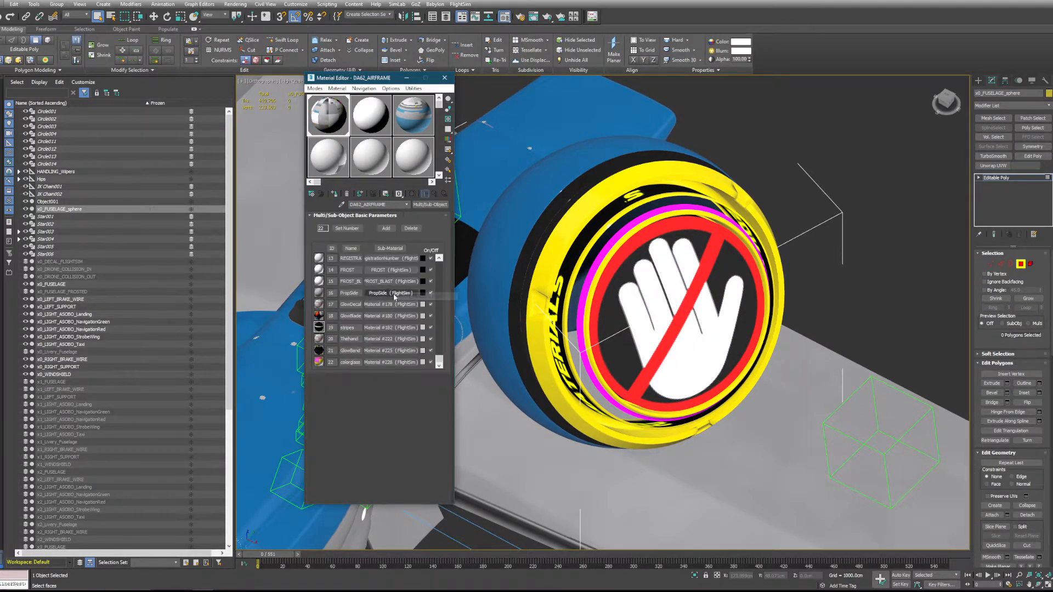
left_click(379, 341)
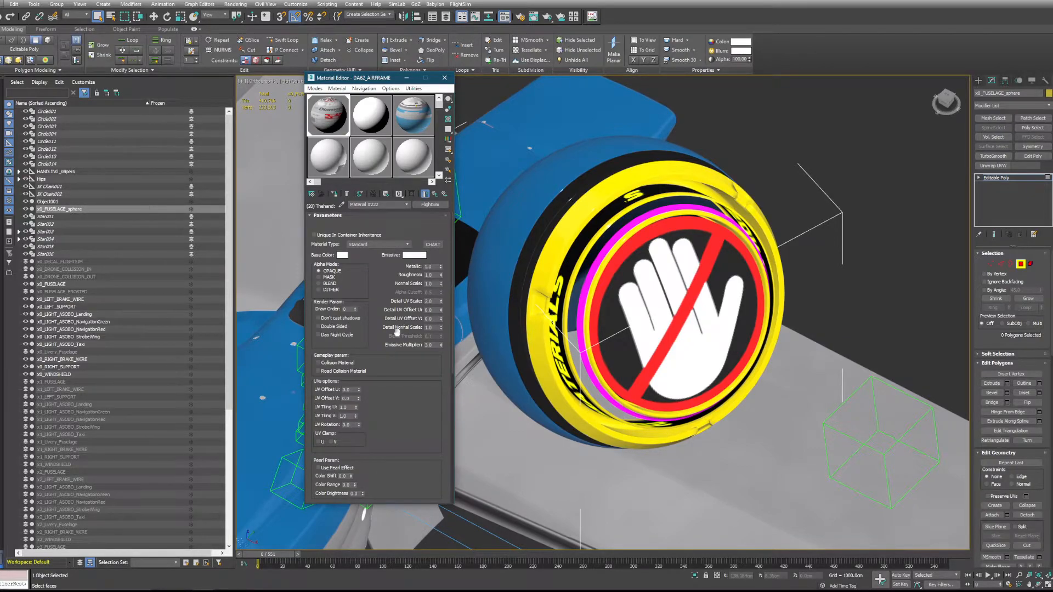
left_click(394, 205)
left_click(395, 212)
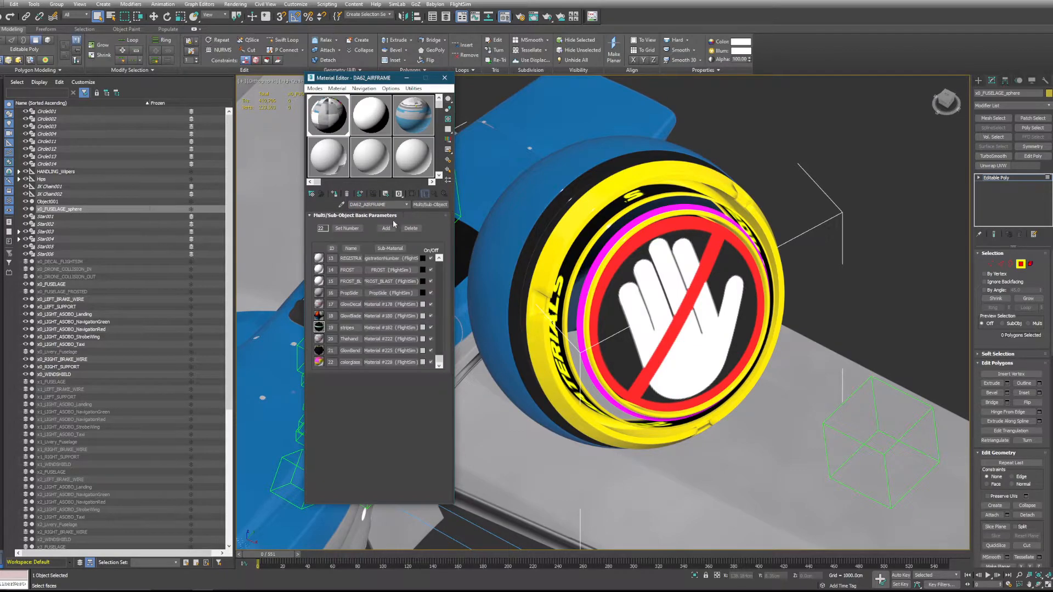
left_click(382, 351)
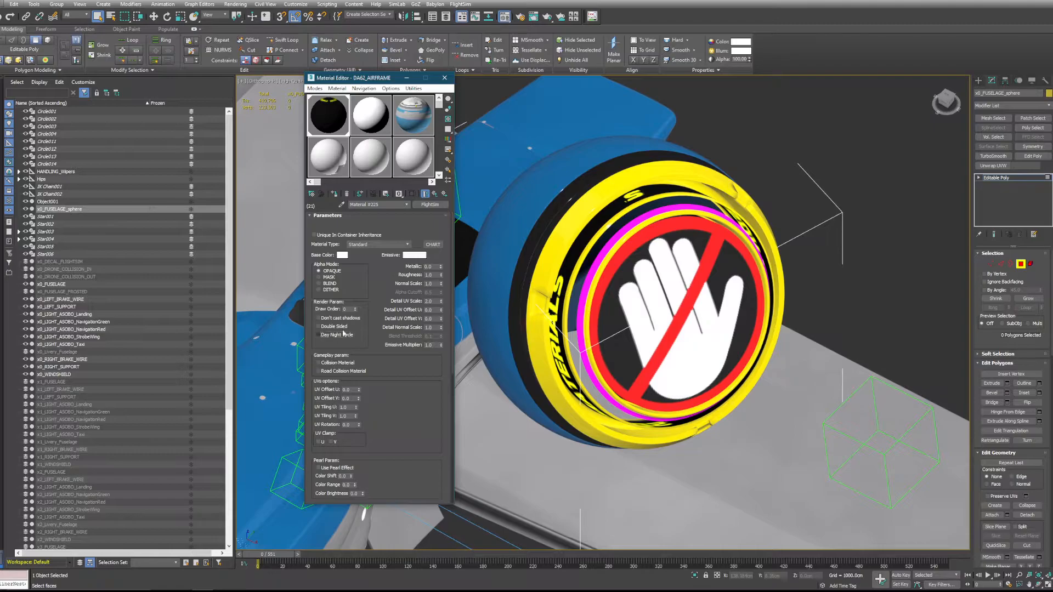
- Export the scene in glTF format as DA62_LOD00.gltf using the Babylon File Exporter
scroll(649, 188, "down", 10)
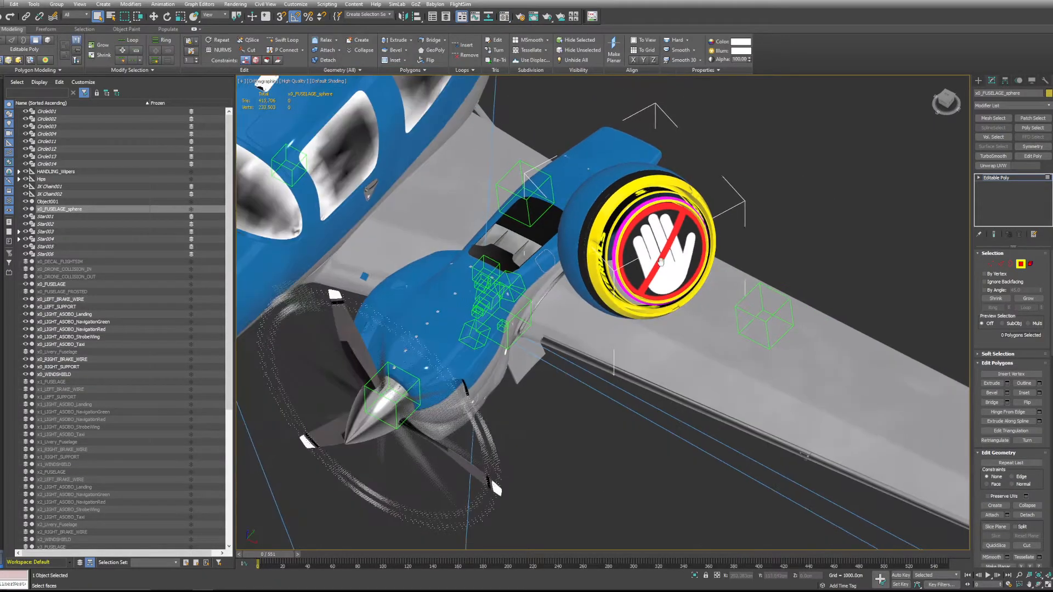
scroll(627, 299, "up", 3)
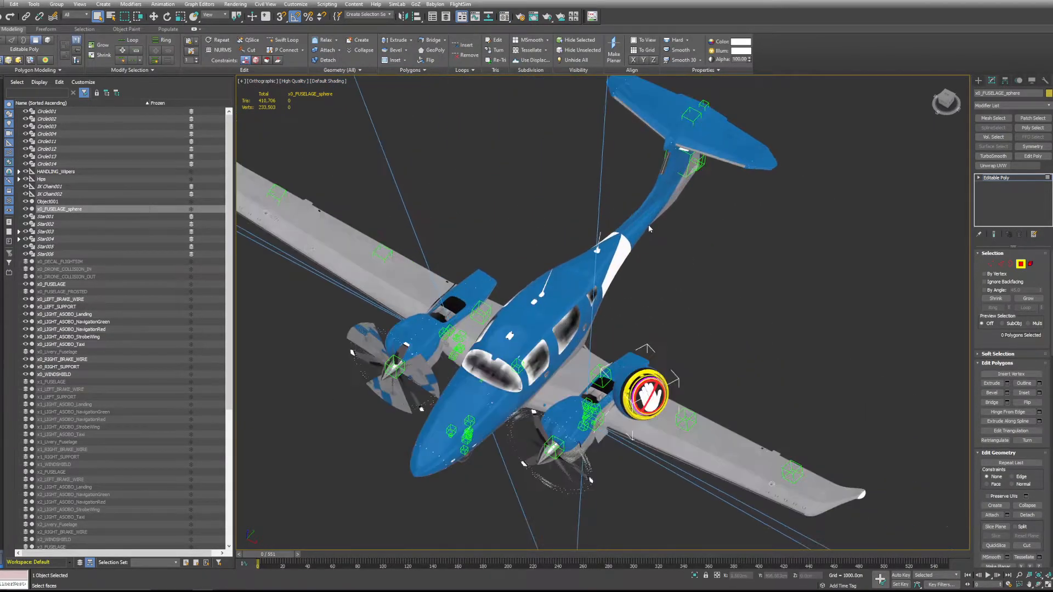
left_click(439, 6)
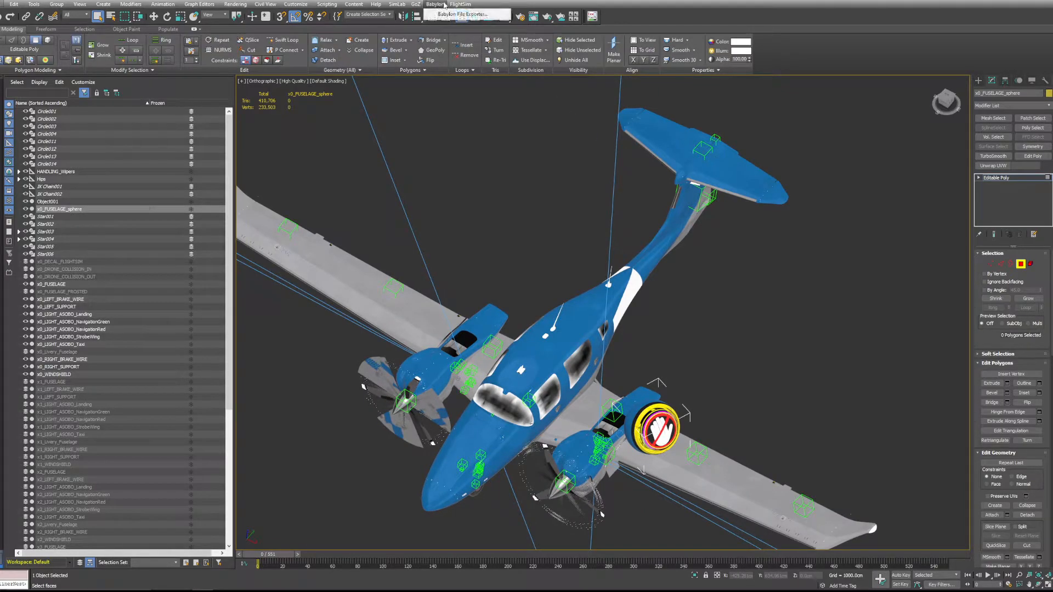
left_click(447, 13)
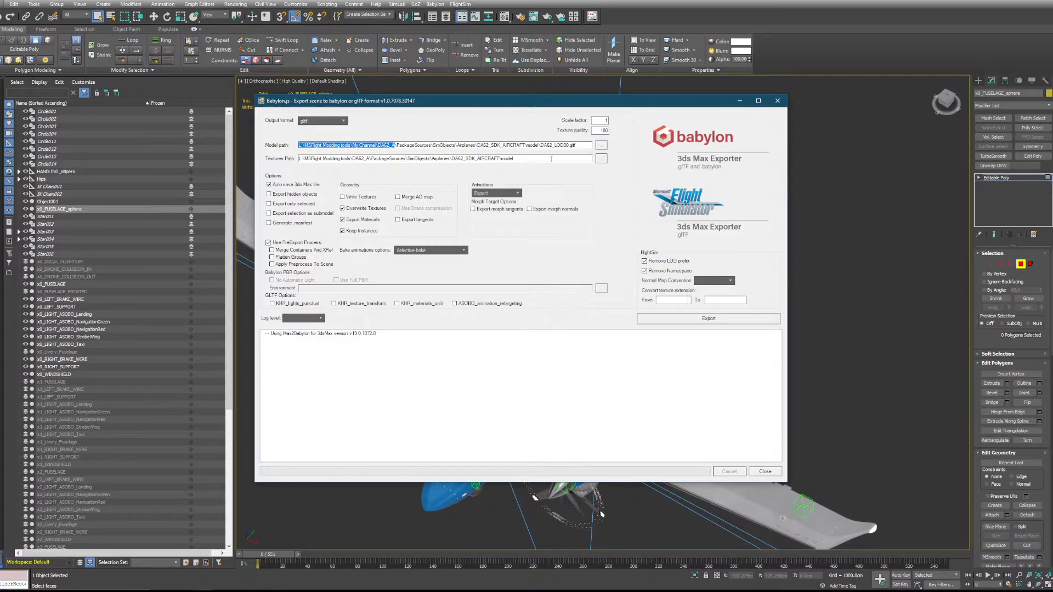
left_click(693, 322)
left_click(546, 322)
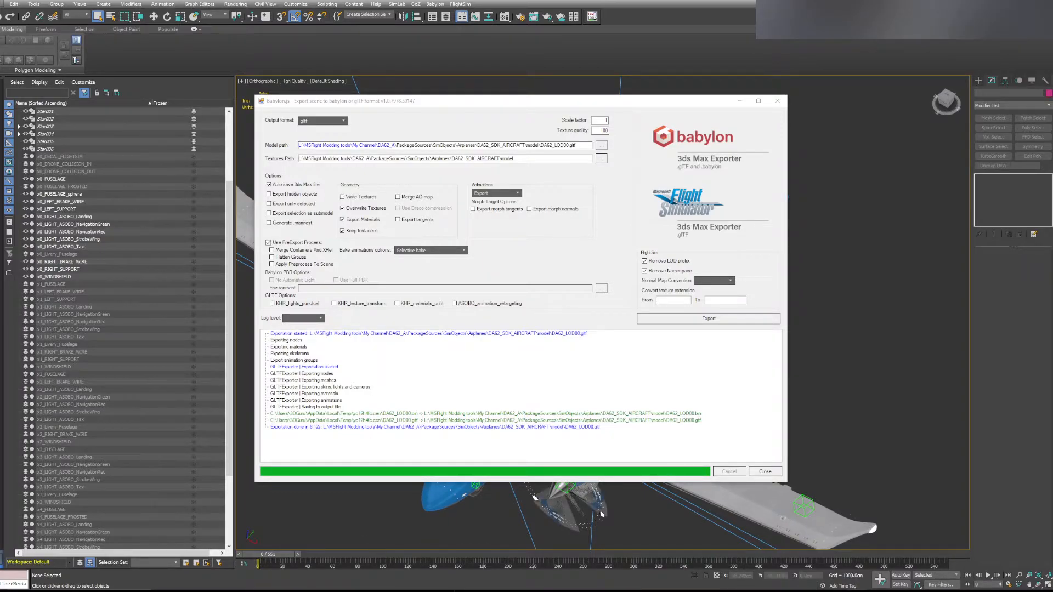
- Switch to Microsoft Flight Simulator and open the DA62_SDK_Project.xml project in developer mode
left_click(814, 586)
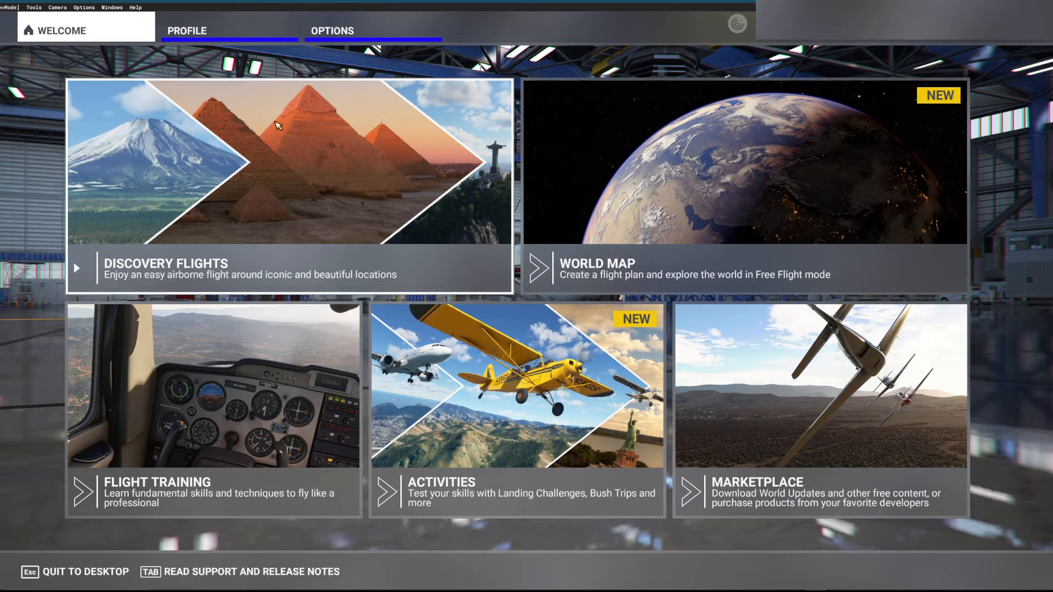
left_click(215, 39)
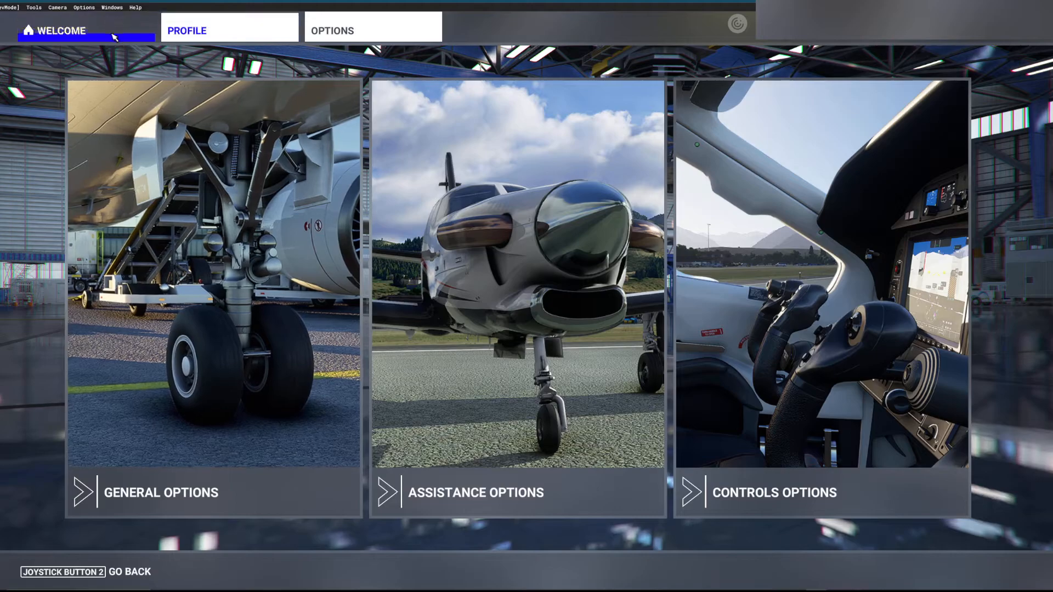
left_click(113, 36)
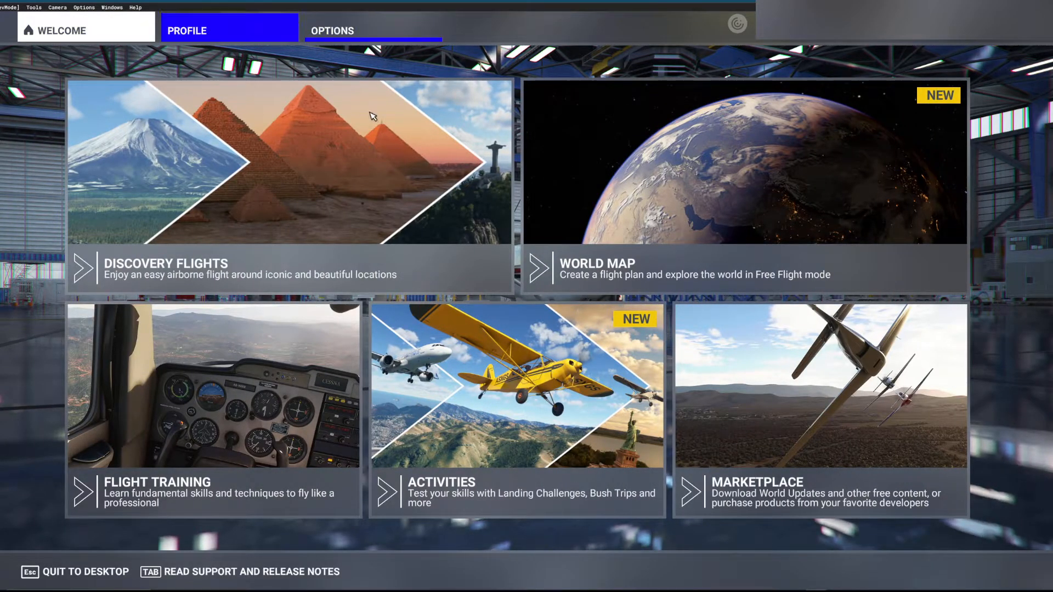
left_click(11, 7)
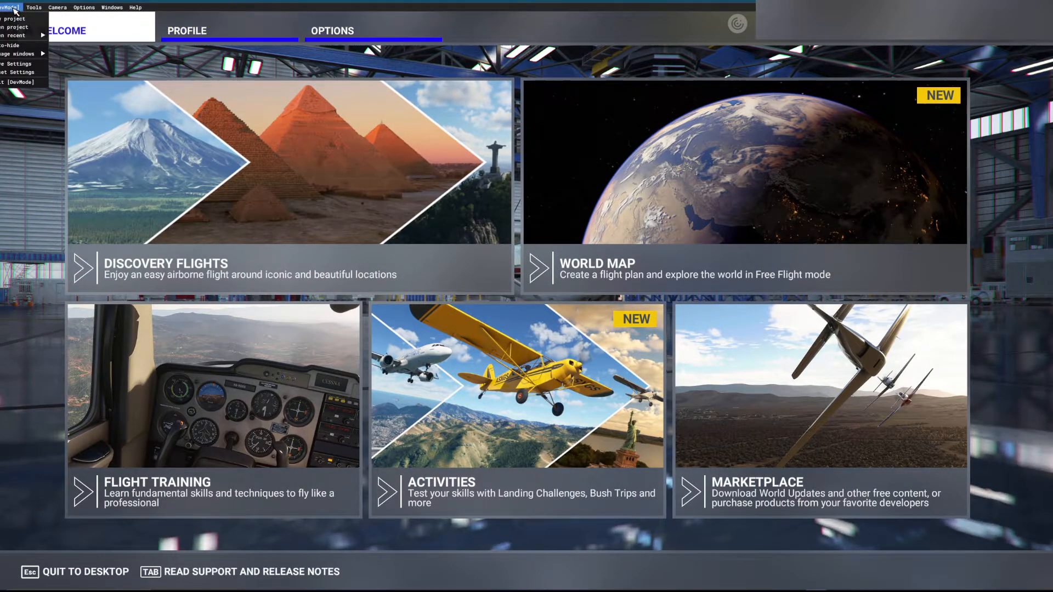
left_click(17, 27)
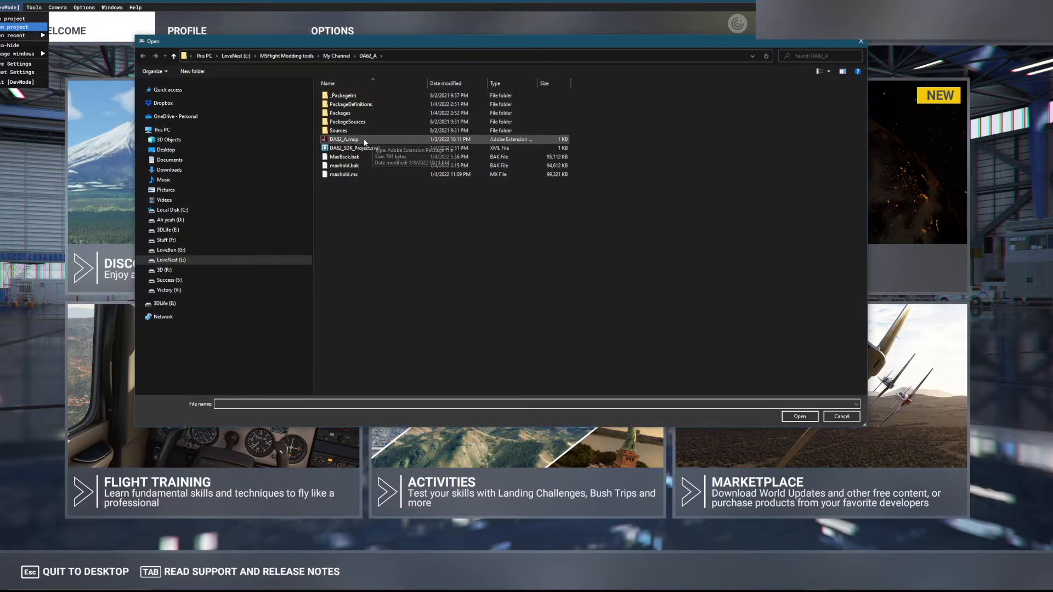
double_click(359, 151)
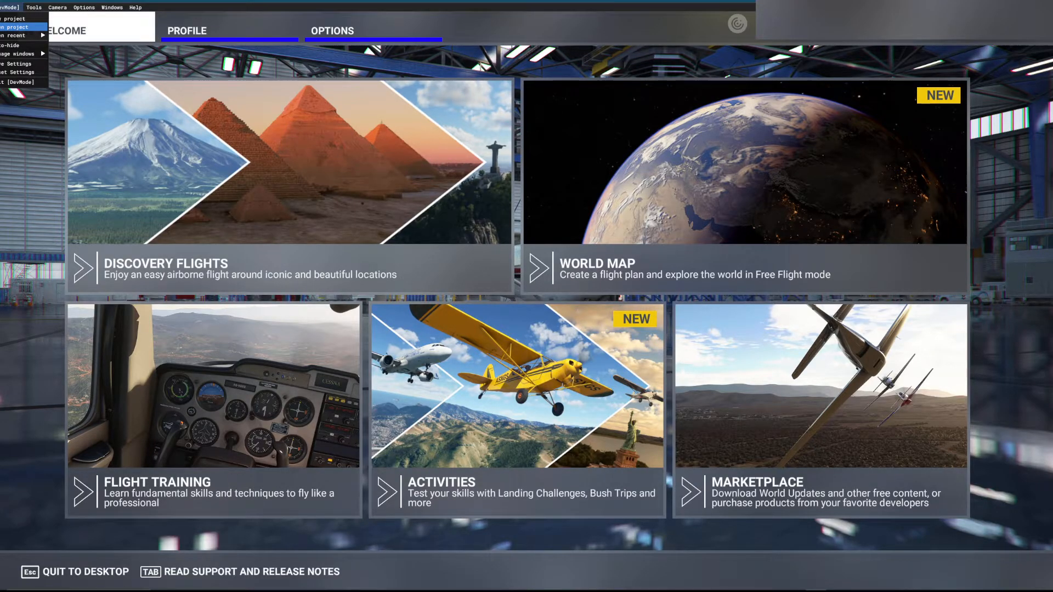
left_click(16, 27)
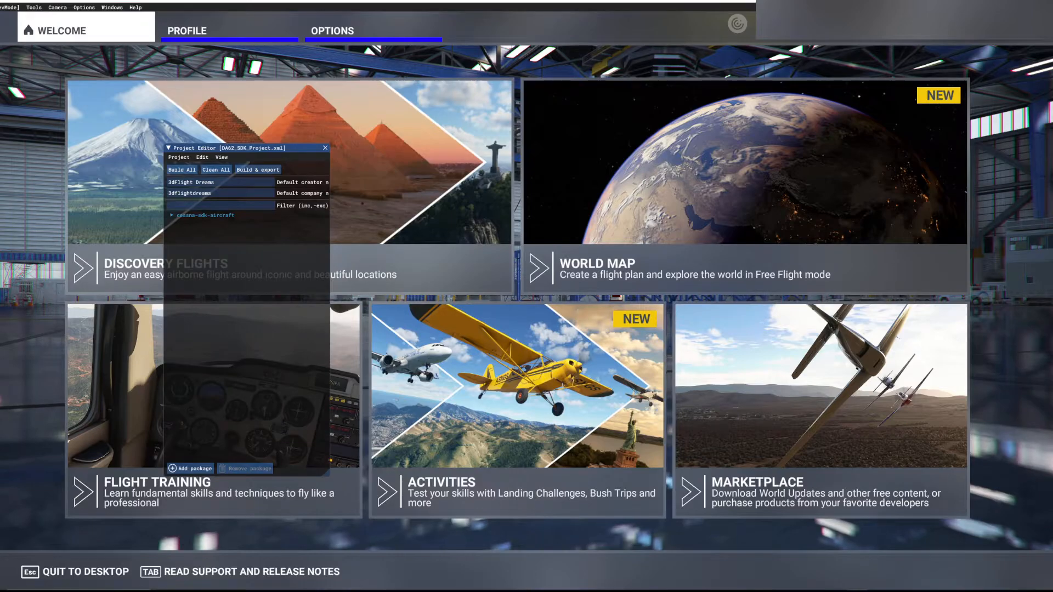
- Reposition the Project Editor, expand the cessna-sdk-aircraft package and select it
left_click_drag(205, 149, 530, 153)
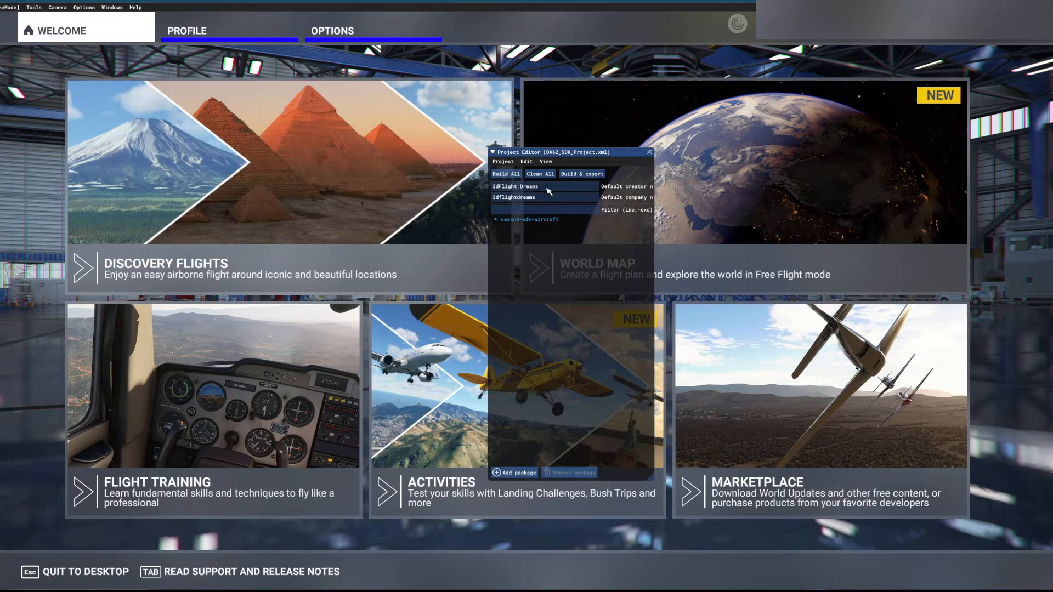
left_click(501, 220)
left_click(500, 220)
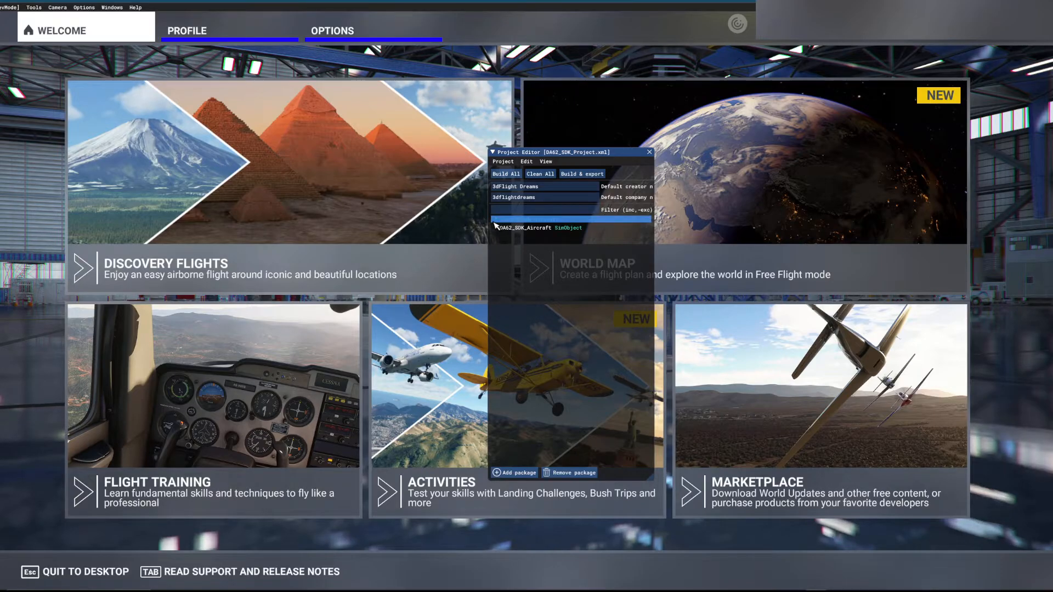
left_click(525, 228)
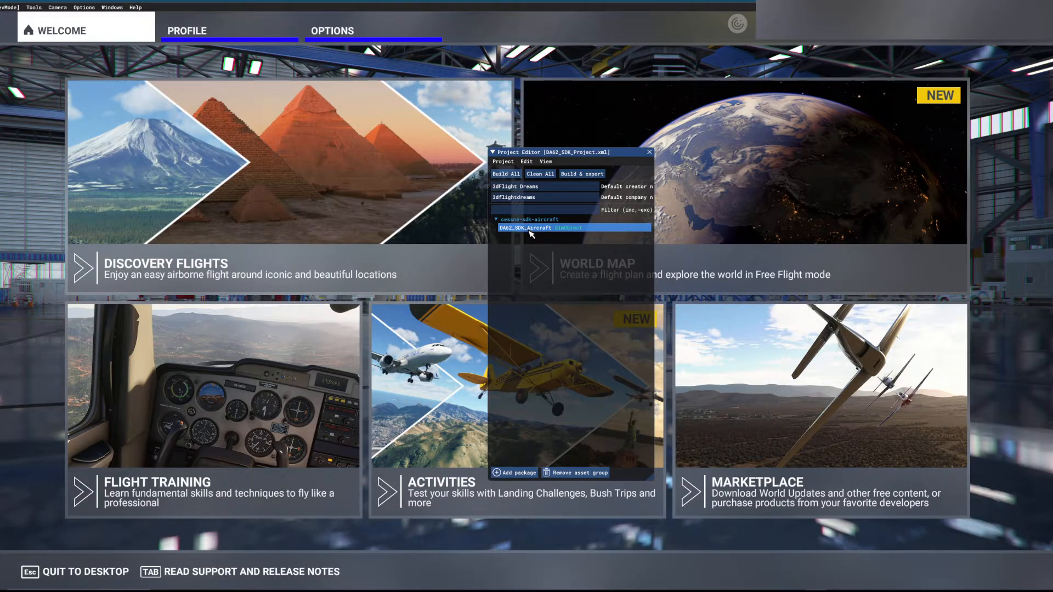
left_click(535, 219)
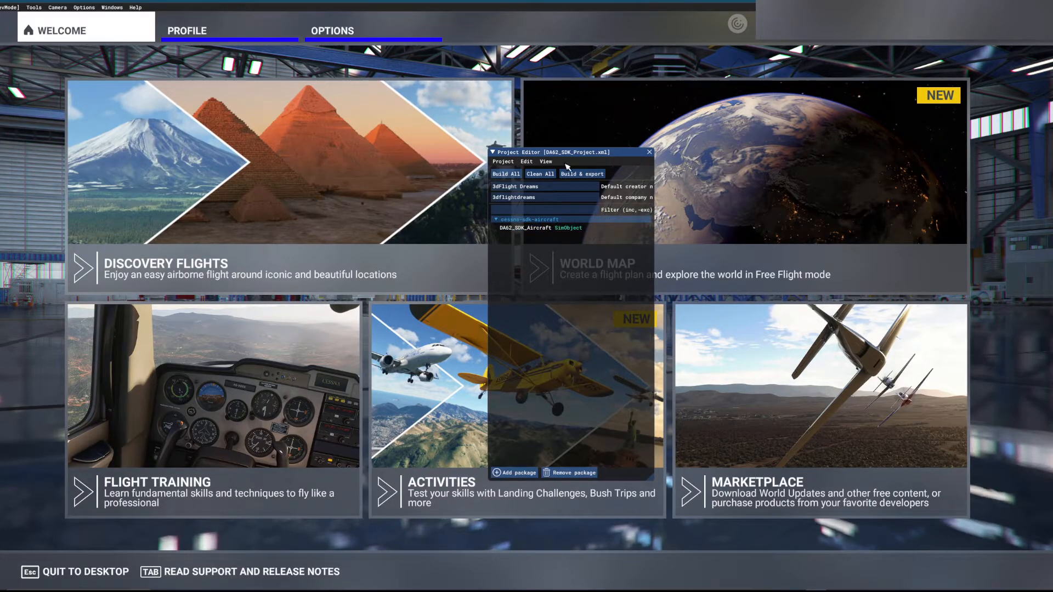
- Show the package's Inspector beside the Project Editor and close the console
left_click(546, 161)
left_click(571, 174)
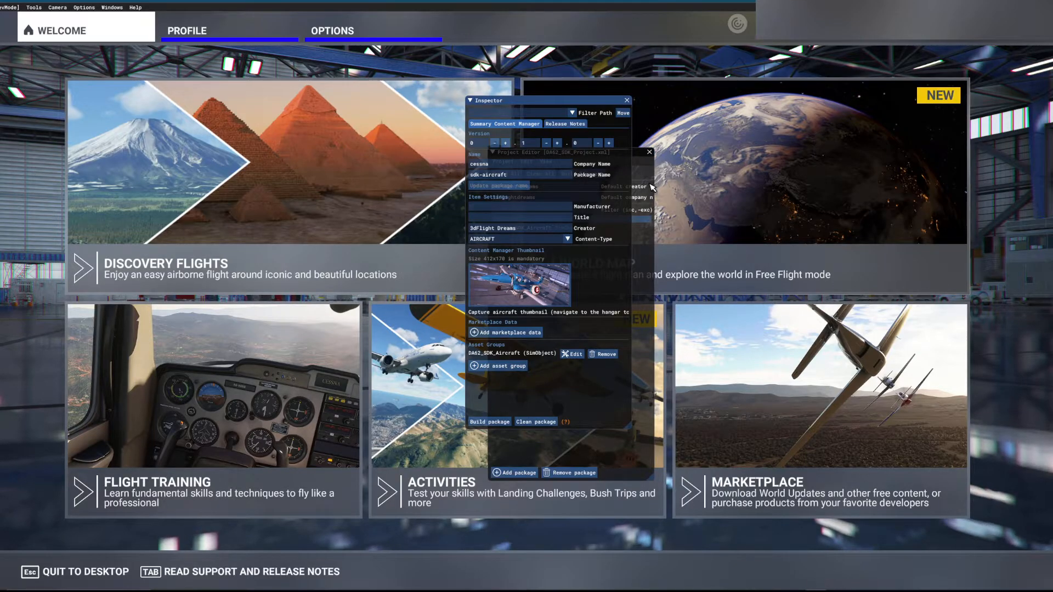
left_click_drag(521, 101, 741, 118)
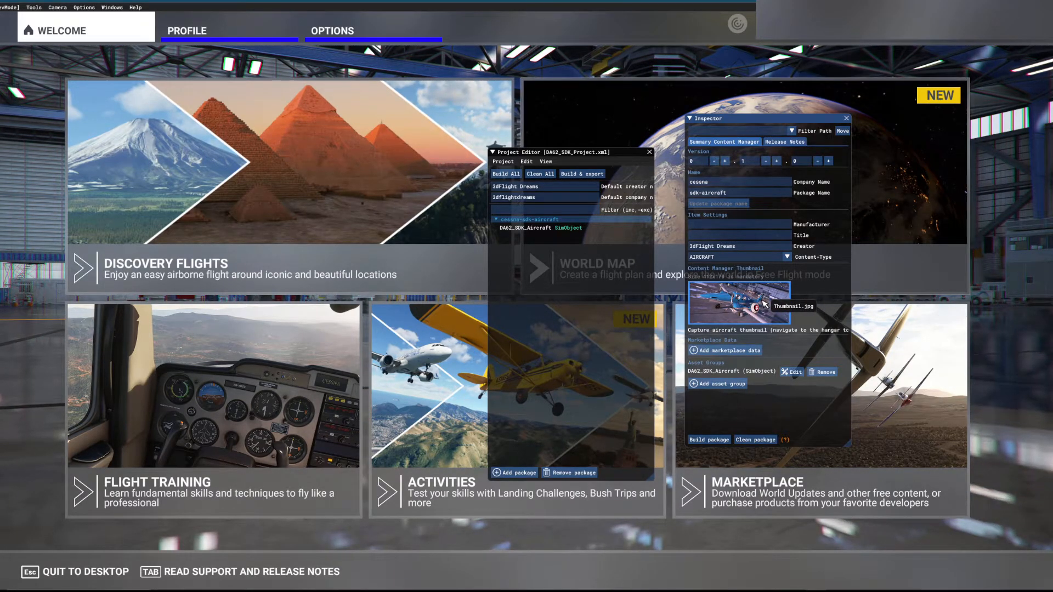
mouse_move(757, 192)
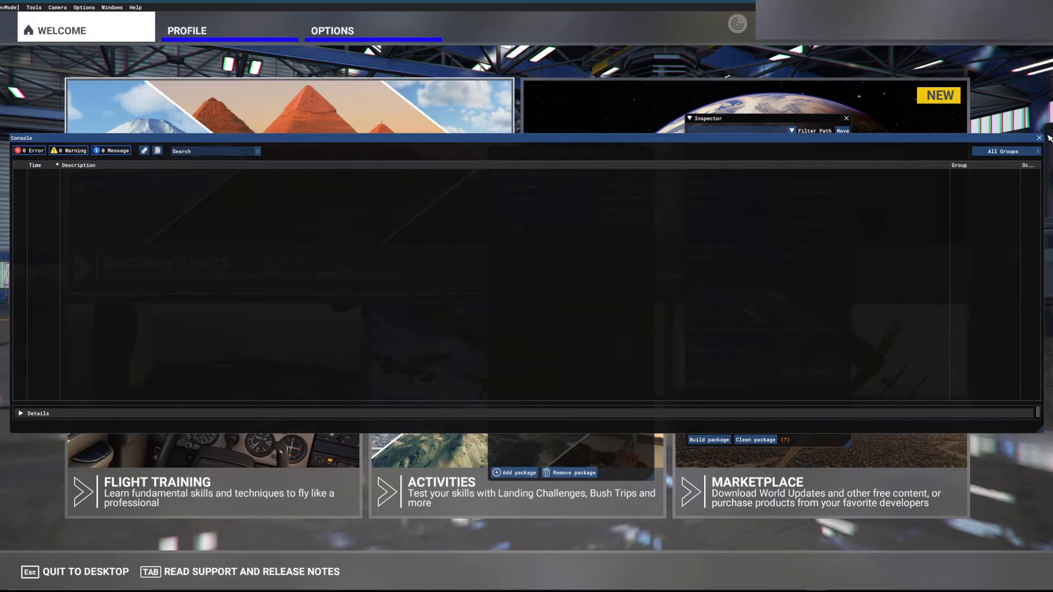
left_click(1046, 138)
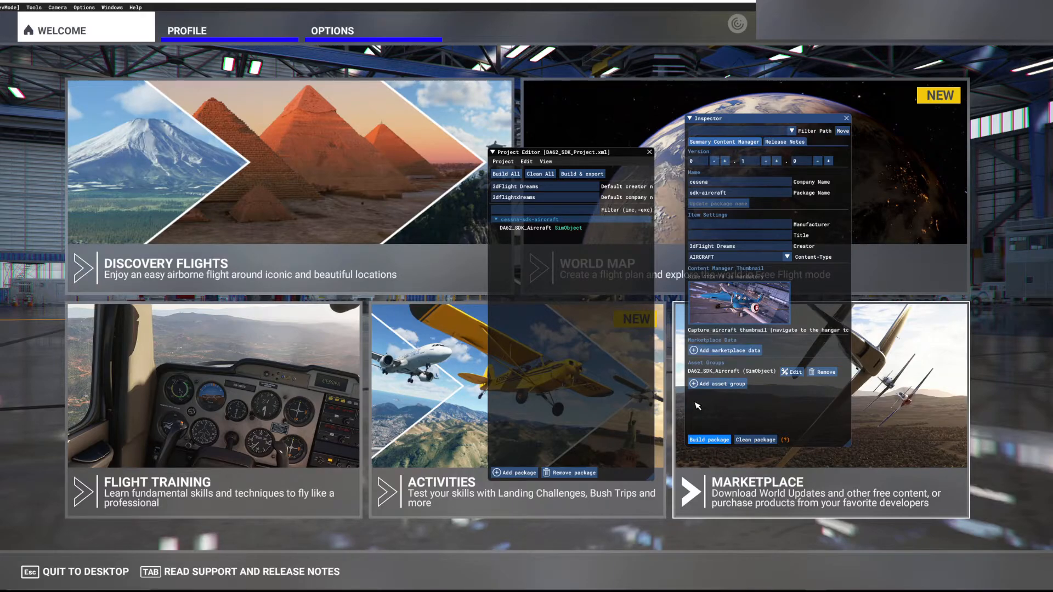
- Build the cessna-sdk-aircraft package, and clear and close the console of build messages
left_click(709, 440)
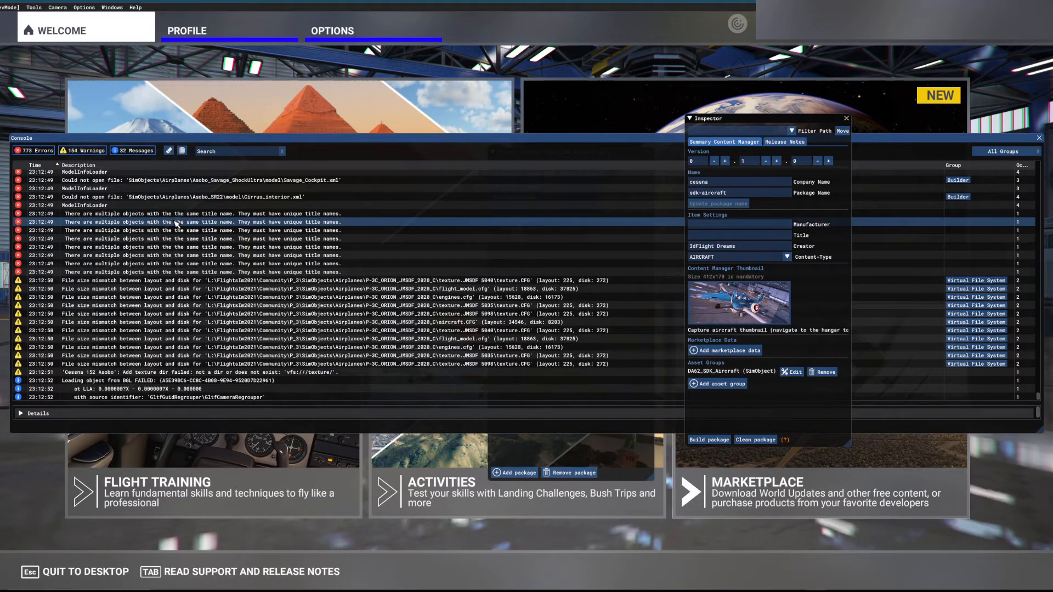
left_click(169, 150)
left_click(1040, 139)
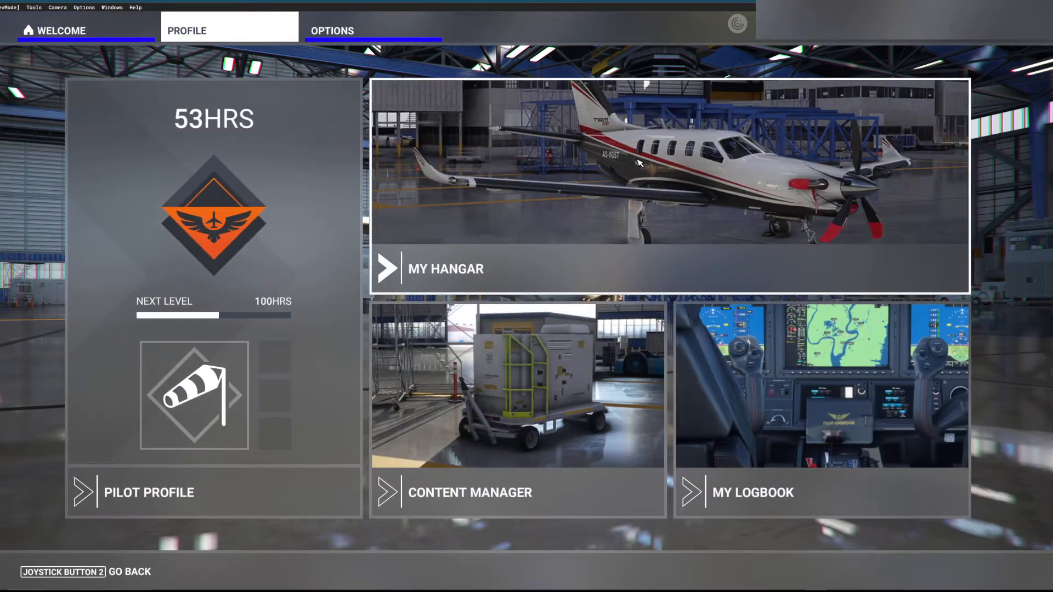
- Choose the Diamond Aircraft DA62(SDK_SAMPLE) in the hangar, inspect its model there and leave the hangar view
left_click(639, 163)
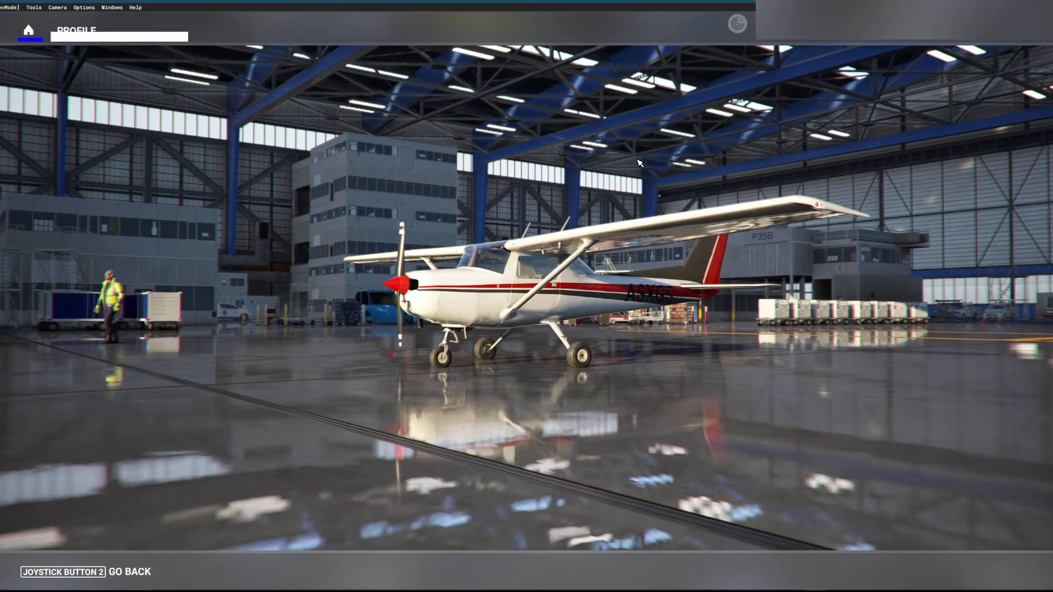
left_click(419, 572)
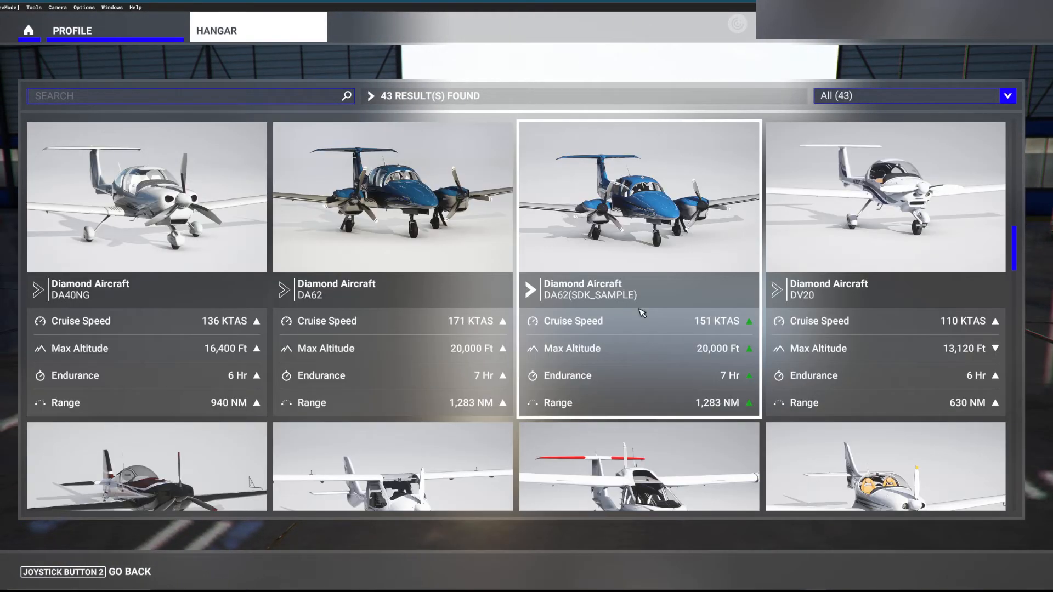
left_click(642, 314)
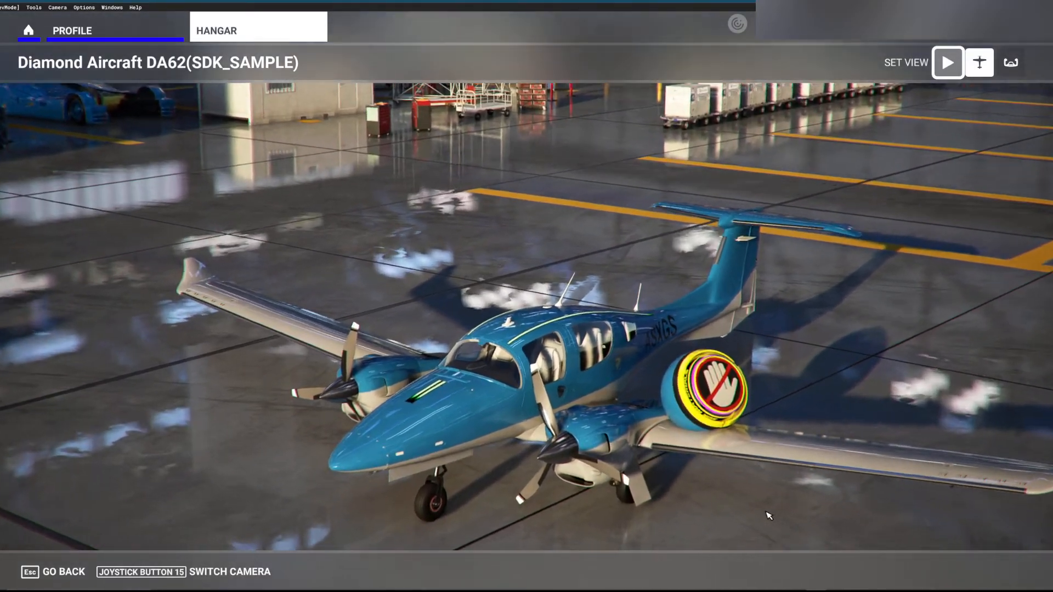
key("Escape")
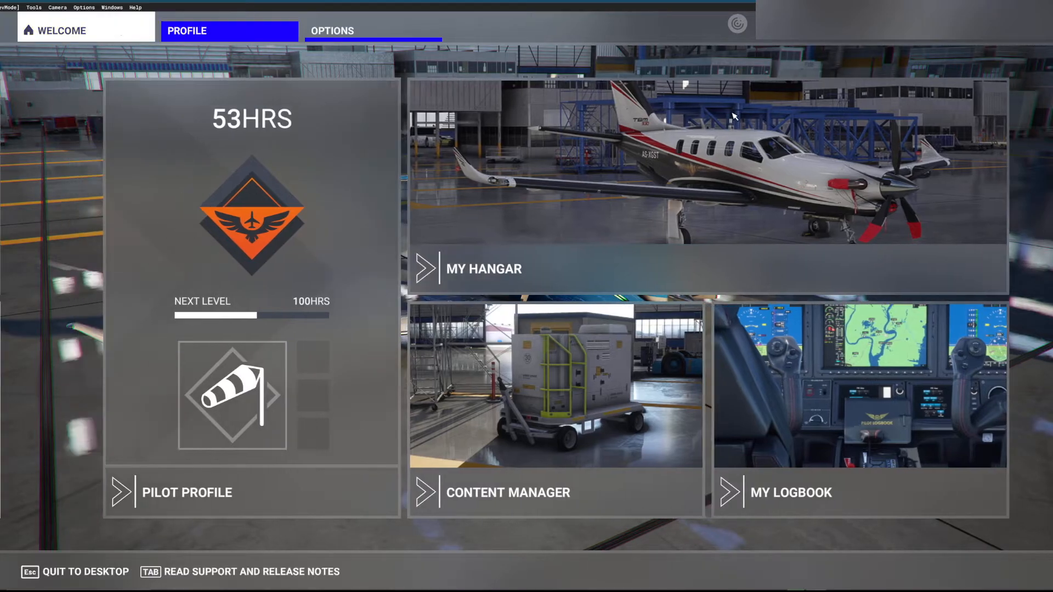
- Start a flight in the DA62(SDK_SAMPLE) from KSEA Seattle-Tacoma Intl on the world map
left_click(150, 28)
left_click(634, 205)
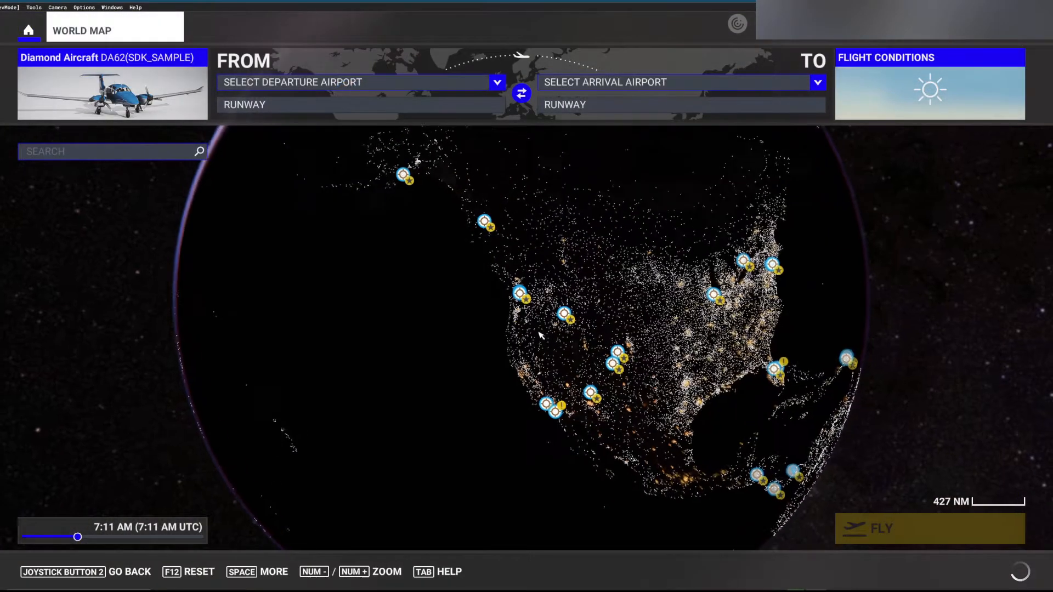
scroll(531, 224, "up", 10)
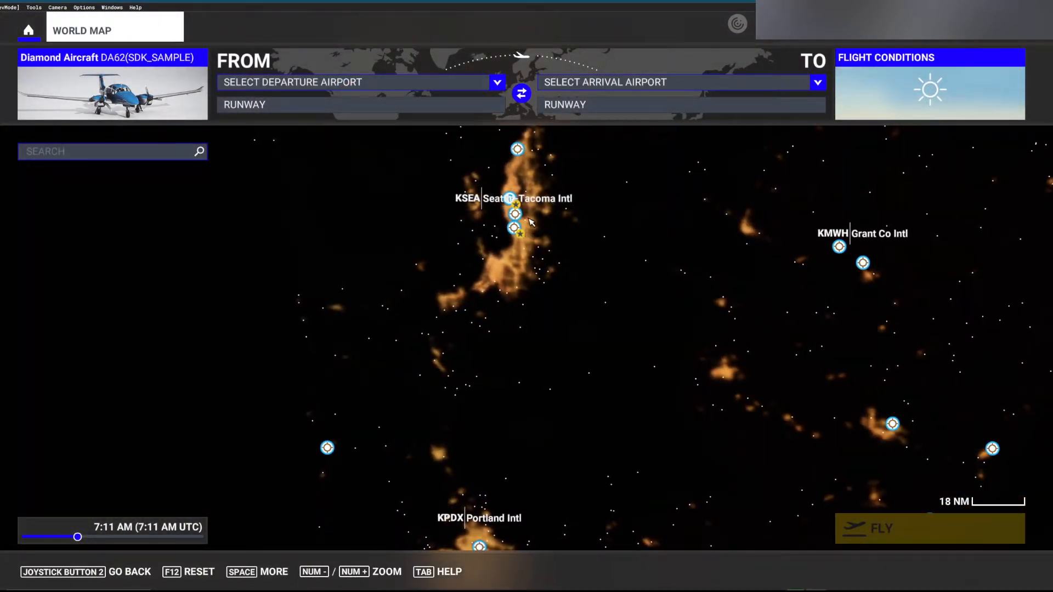
scroll(531, 224, "up", 5)
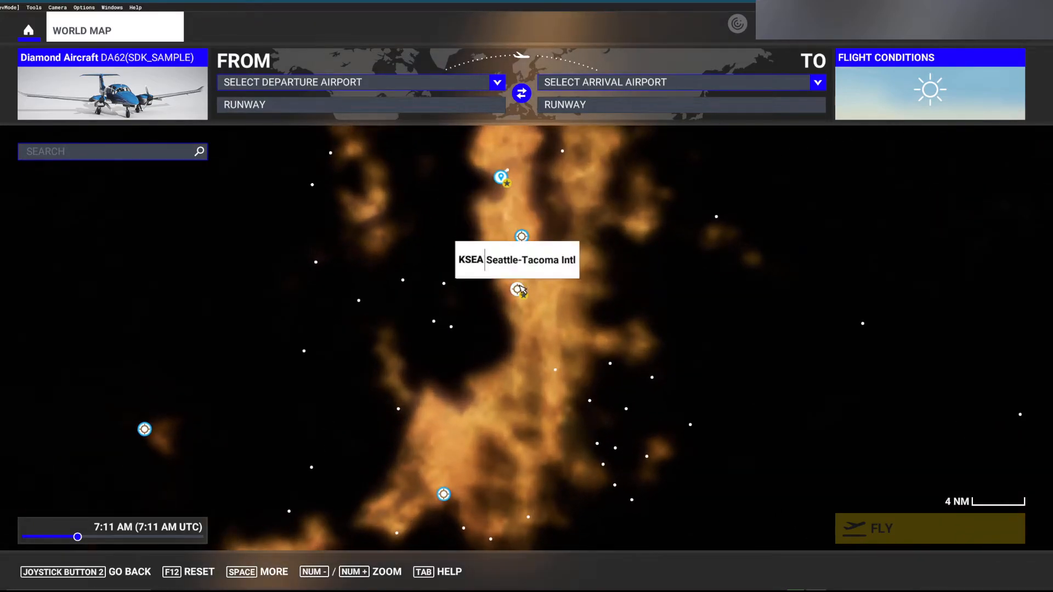
left_click(519, 289)
left_click(497, 306)
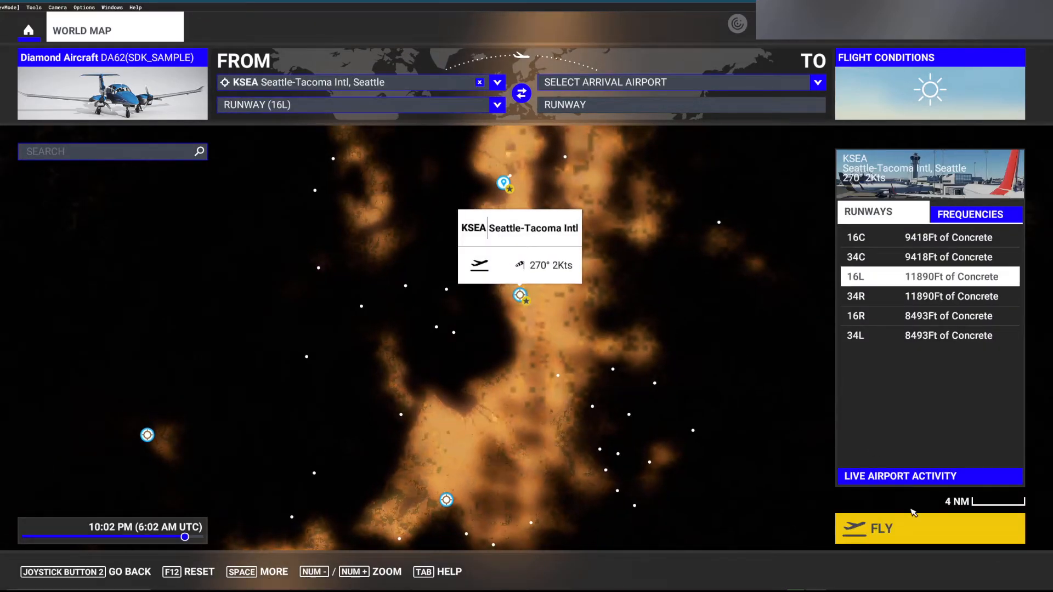
left_click(866, 527)
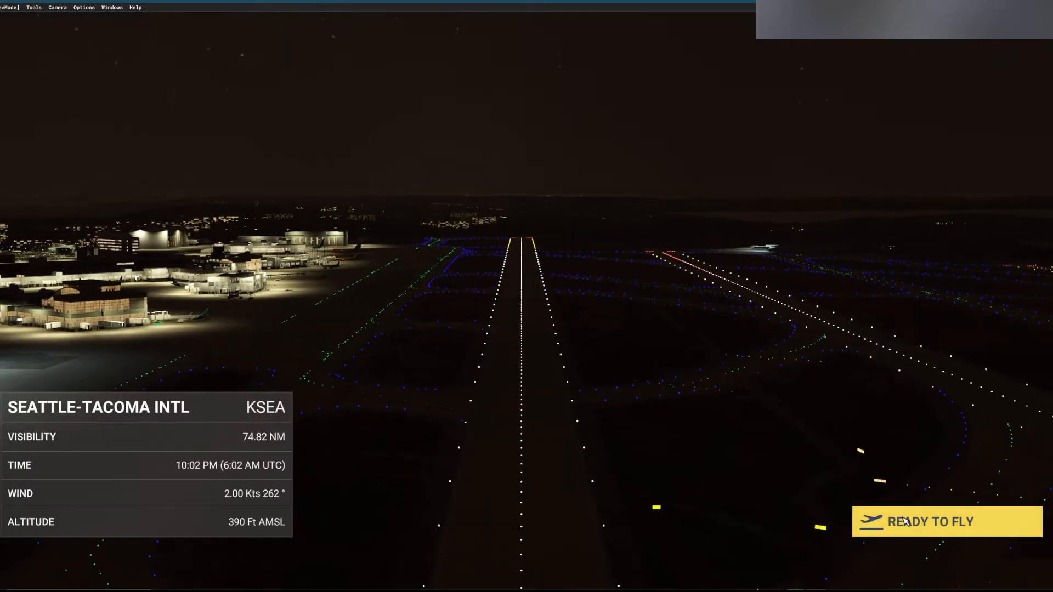
left_click(906, 522)
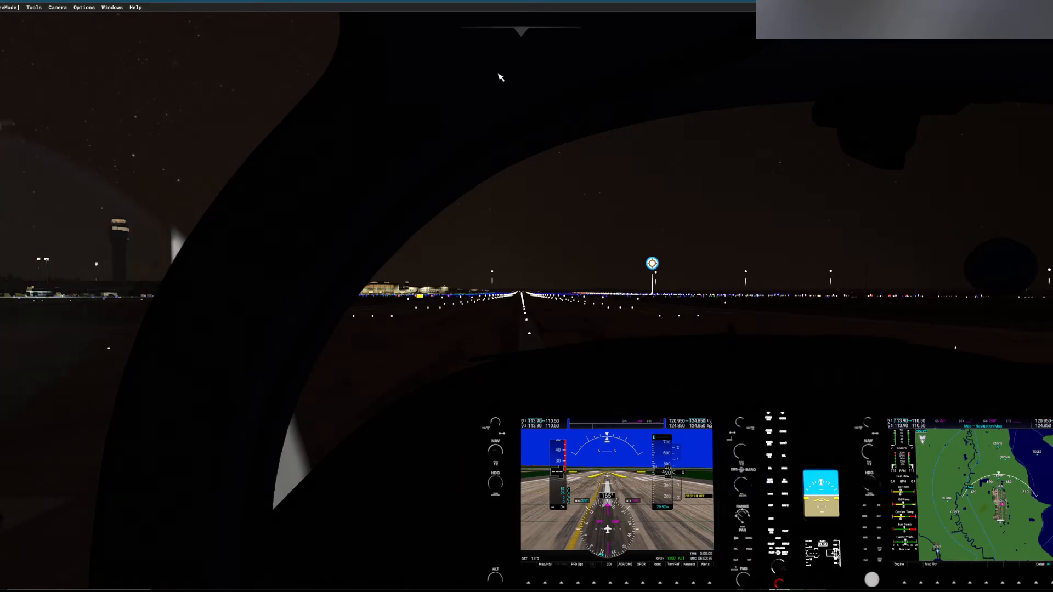
- Open the in-flight weather settings and set the time of day to 11:21 AM
key("Escape")
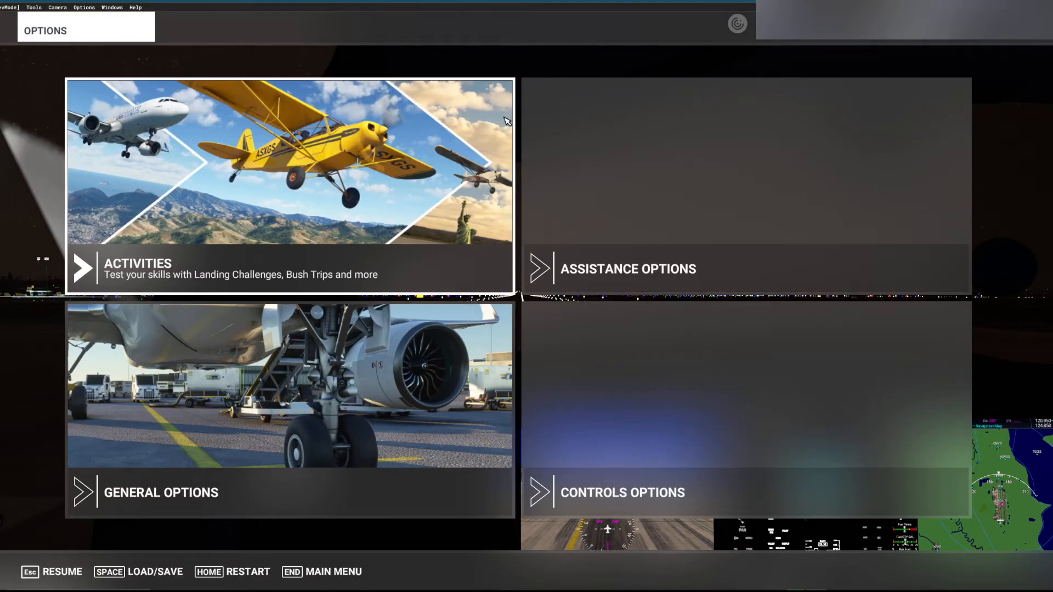
key("Escape")
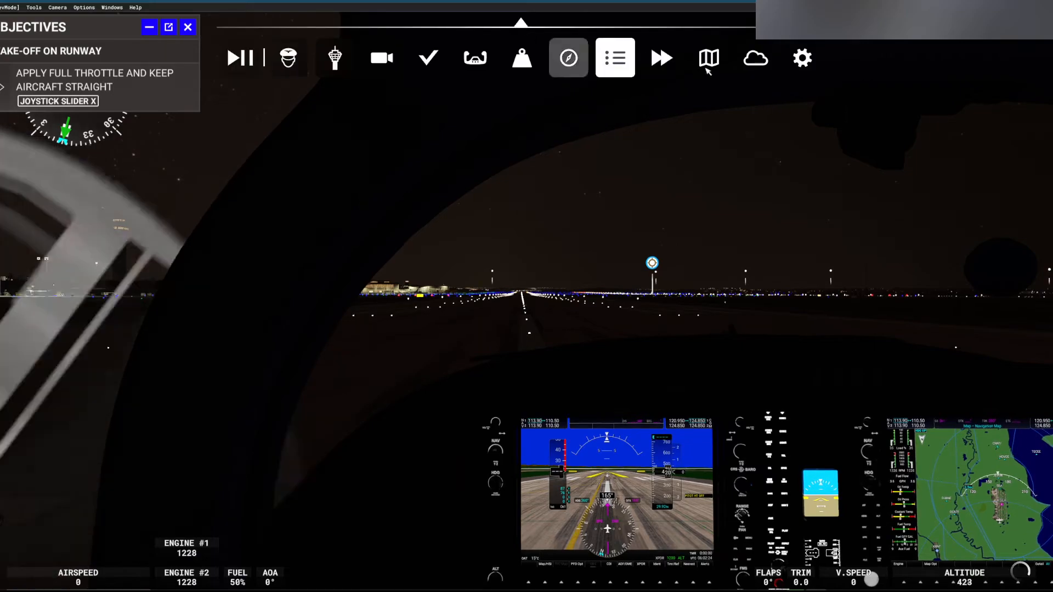
left_click(755, 57)
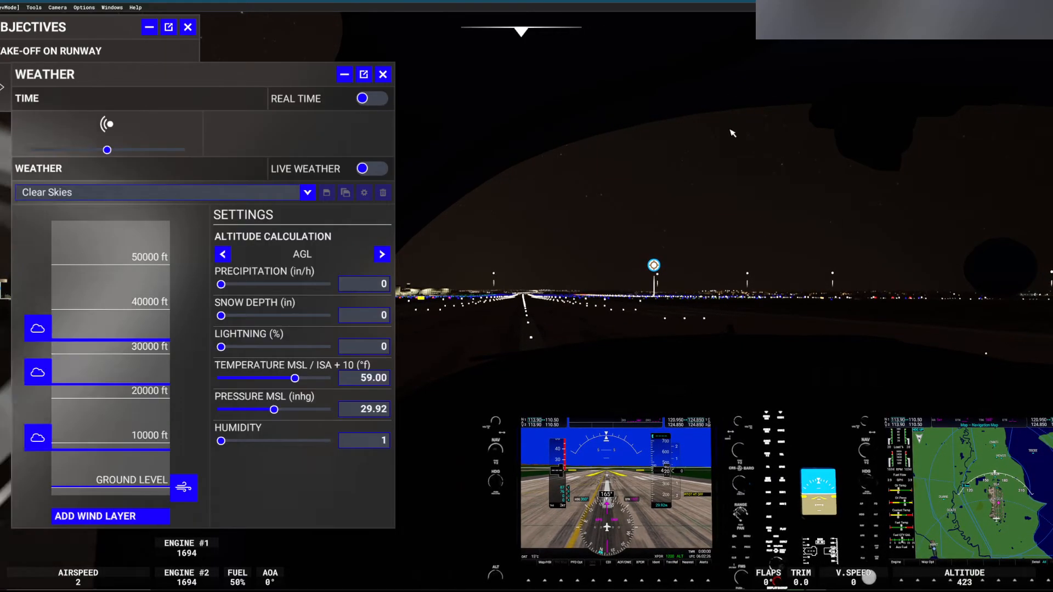
left_click_drag(169, 158, 102, 159)
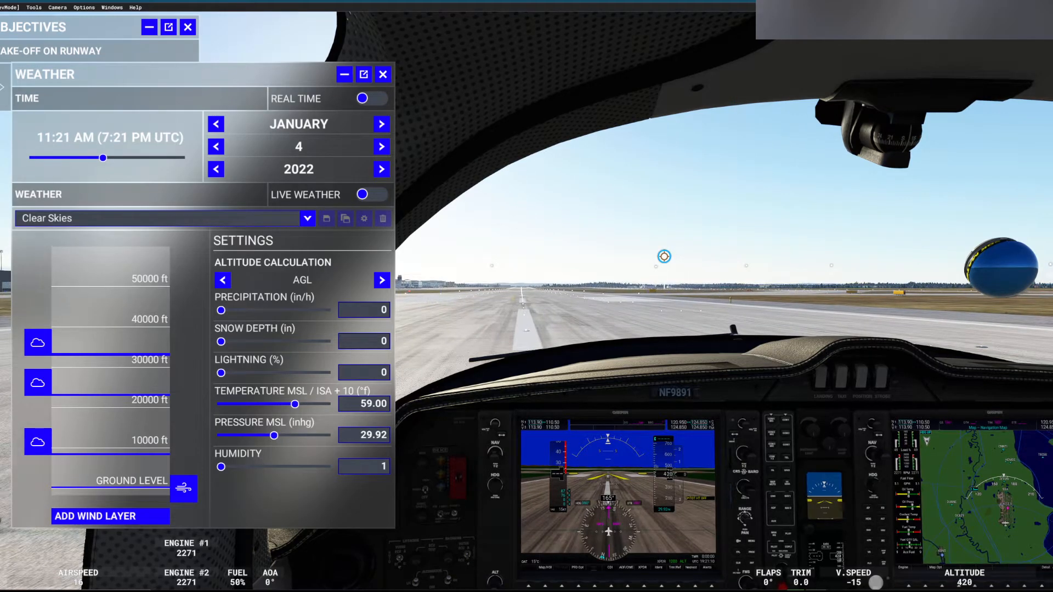
- Switch to the external view and examine the textured sphere on the aircraft's wing in daylight from several angles and distances
key("End")
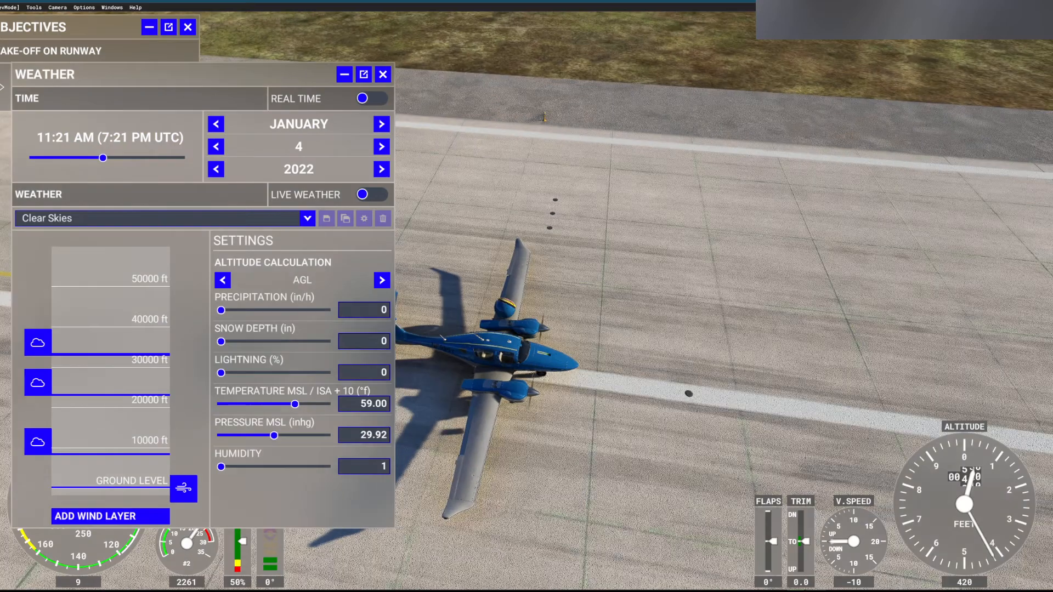
right_click_drag(658, 329, 598, 357)
scroll(582, 350, "up", 5)
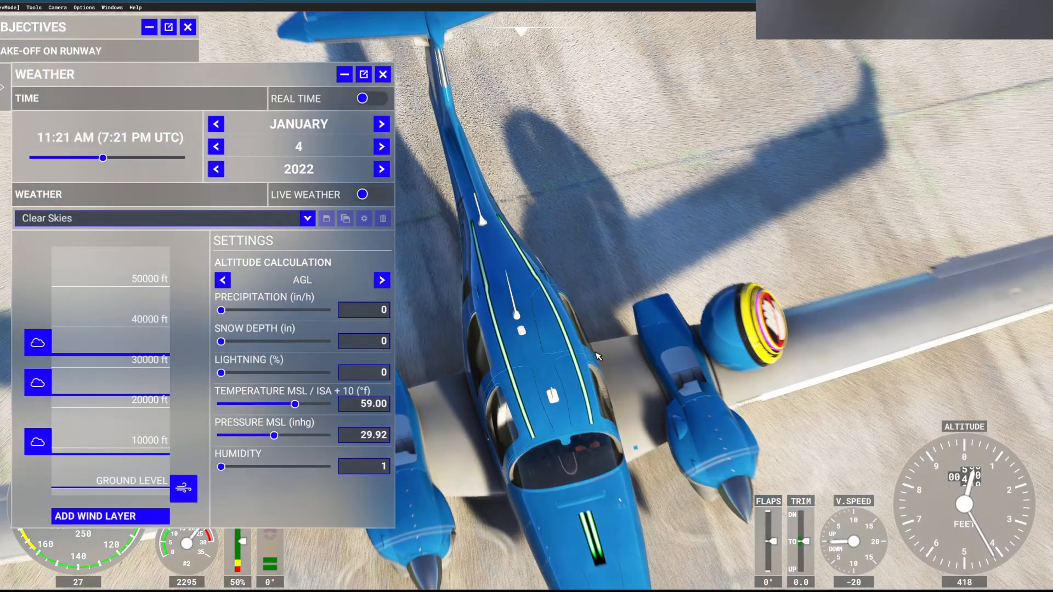
scroll(598, 357, "down", 5)
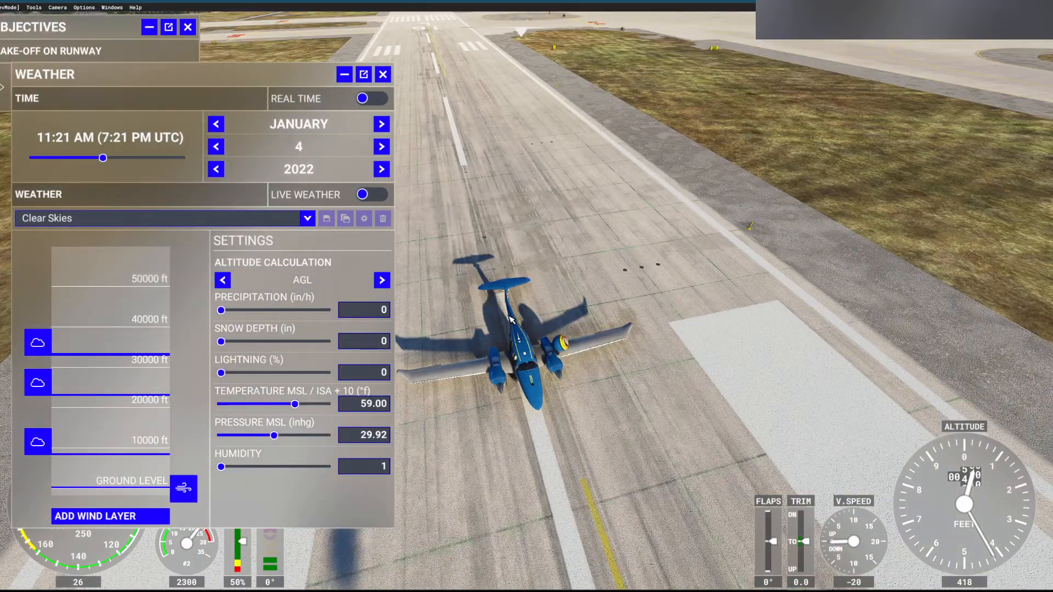
right_click_drag(510, 317, 514, 341)
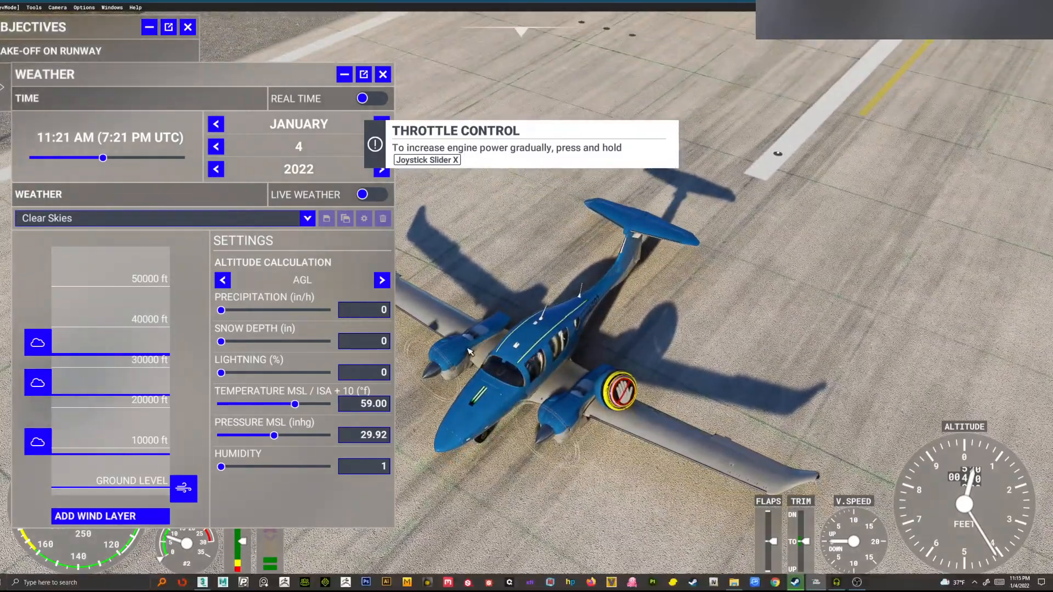
right_click_drag(470, 352, 713, 391)
scroll(712, 391, "up", 5)
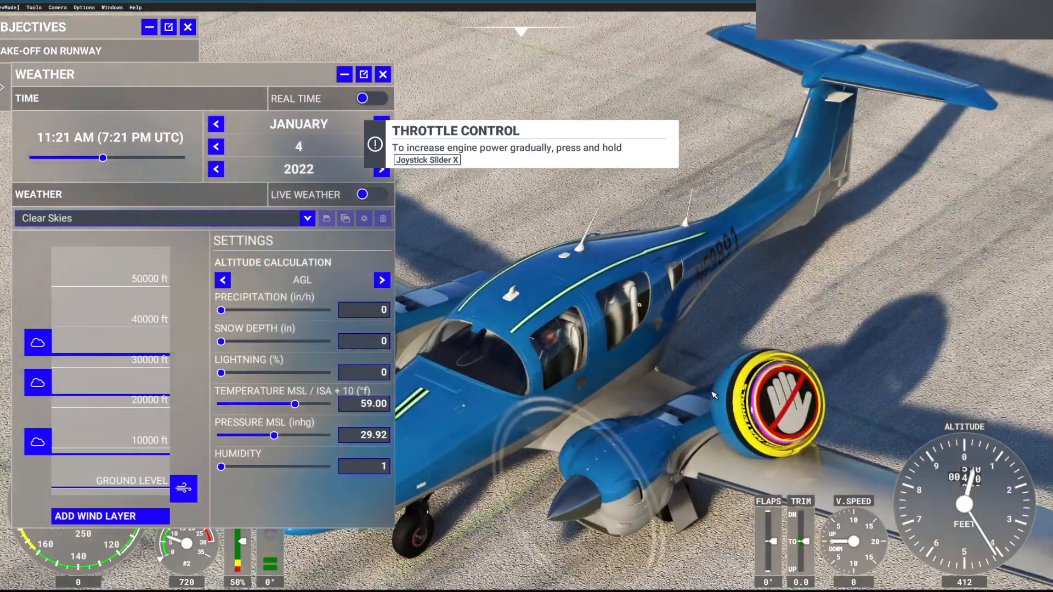
scroll(712, 391, "up", 4)
scroll(697, 390, "down", 5)
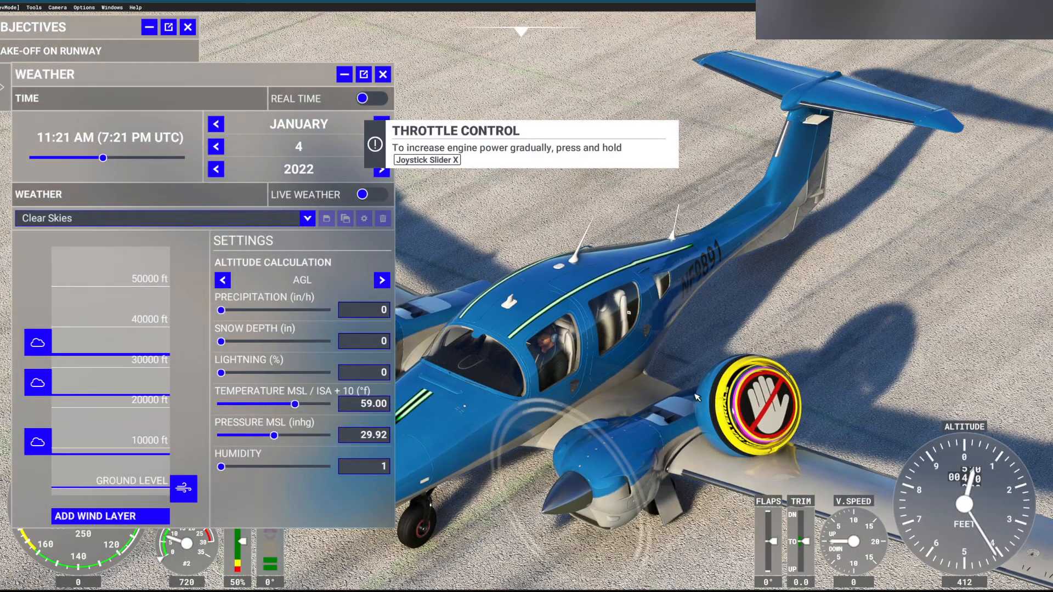
scroll(737, 433, "down", 1)
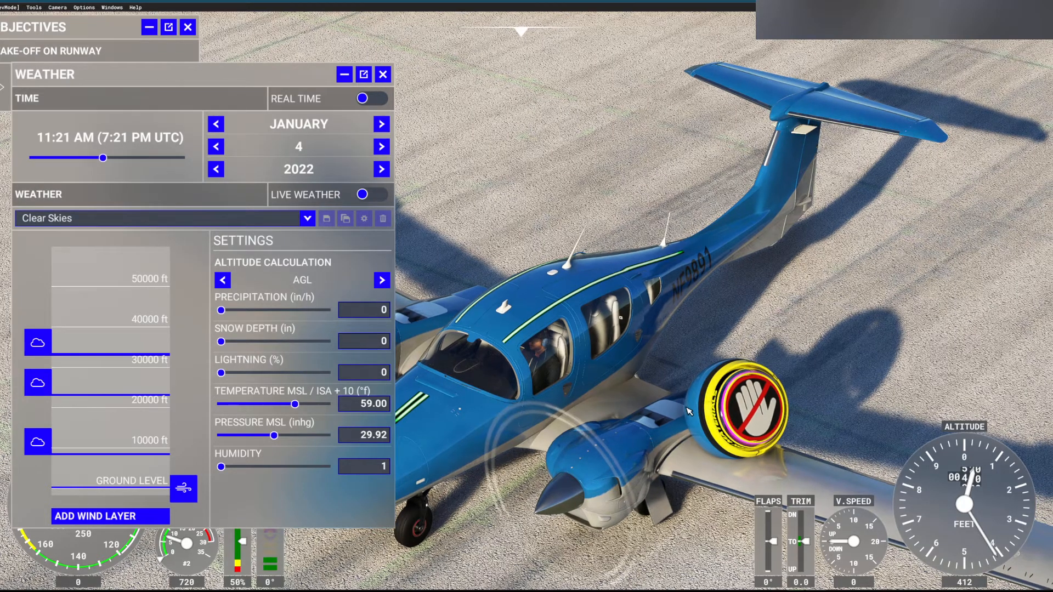
- Set the time of day to 6:01 PM and examine the sphere's glow in the dark without the weather settings in view
left_click_drag(104, 159, 150, 163)
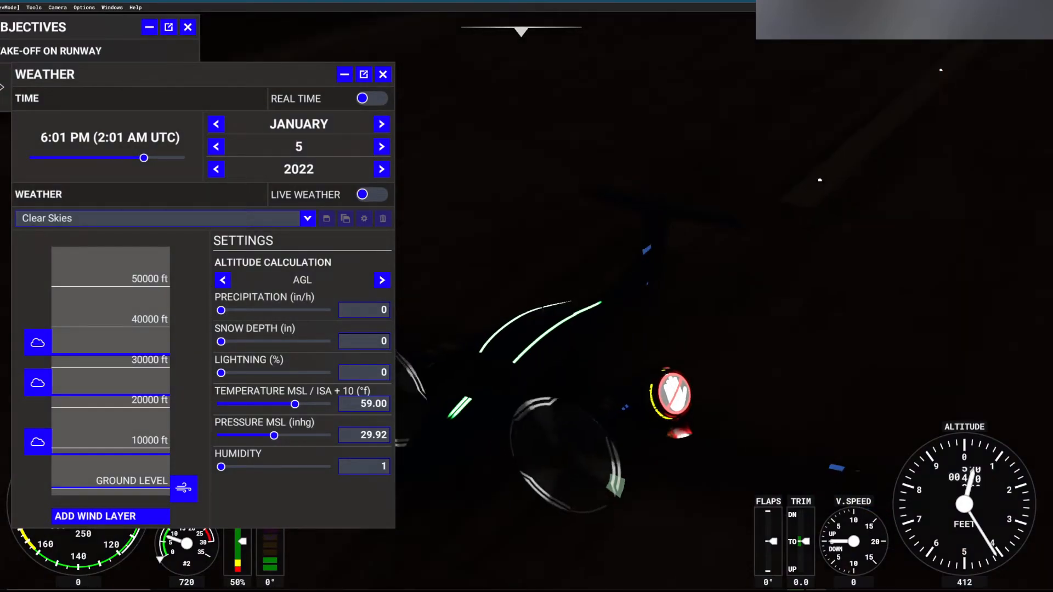
mouse_move(493, 384)
right_mouse_down()
mouse_move(528, 342)
mouse_move(531, 363)
mouse_move(565, 384)
mouse_move(563, 374)
mouse_move(552, 376)
mouse_move(548, 442)
mouse_move(511, 461)
mouse_move(515, 478)
mouse_move(565, 502)
right_mouse_up()
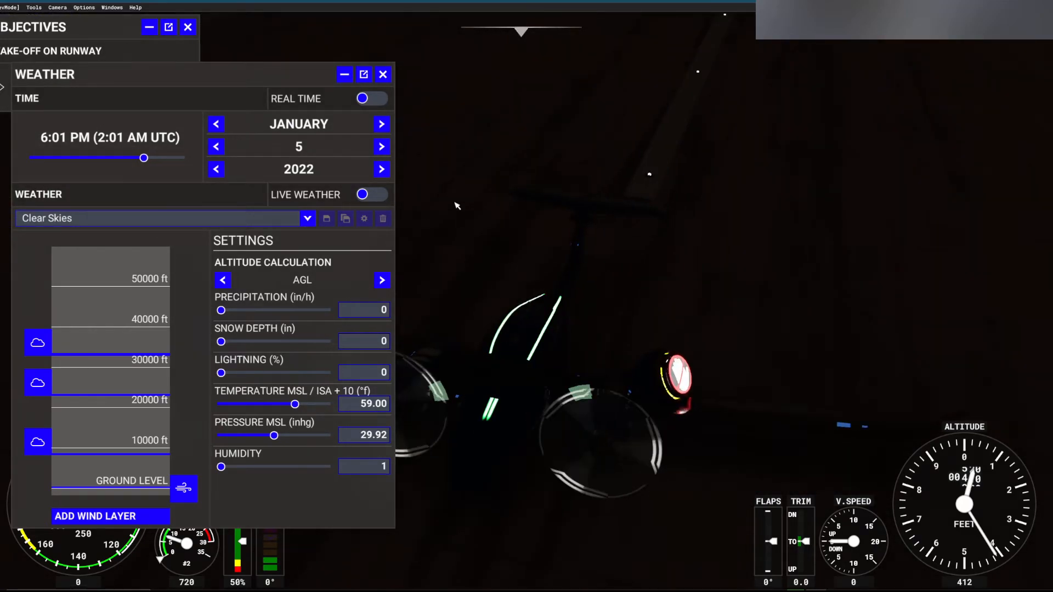
left_click(383, 74)
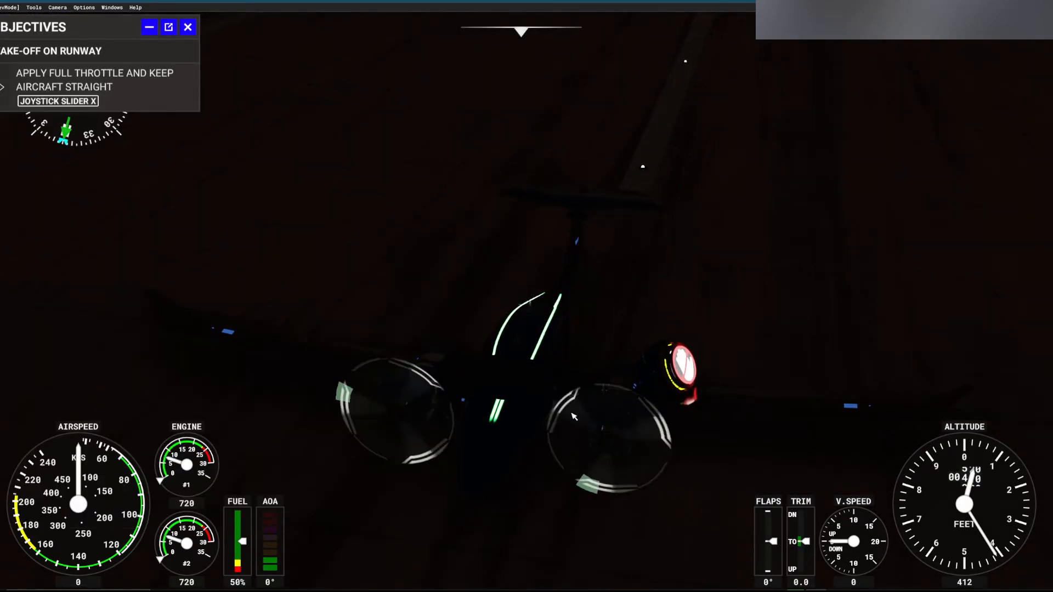
scroll(547, 440, "up", 5)
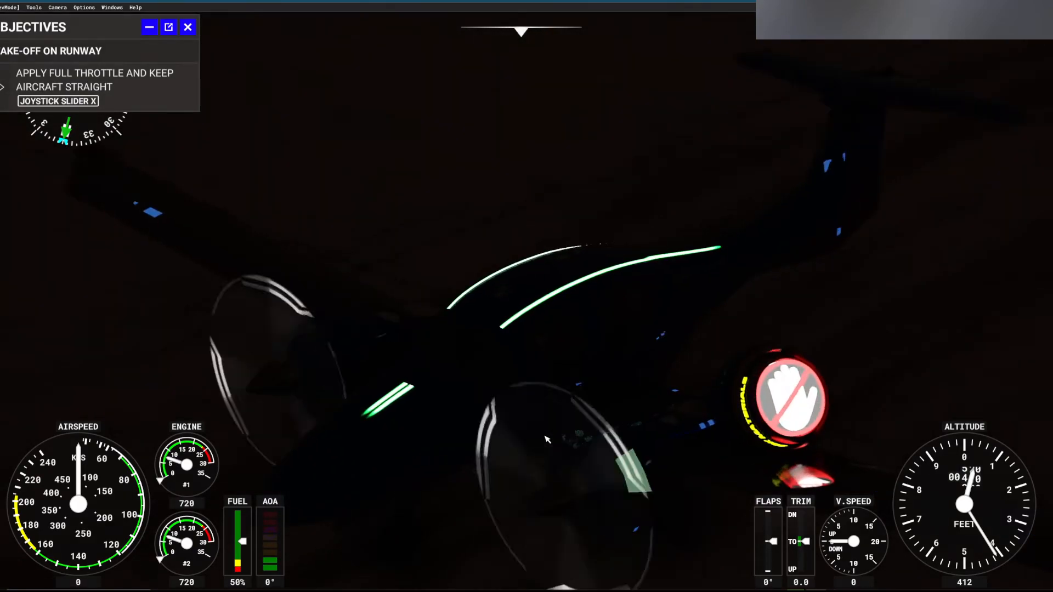
scroll(547, 440, "down", 4)
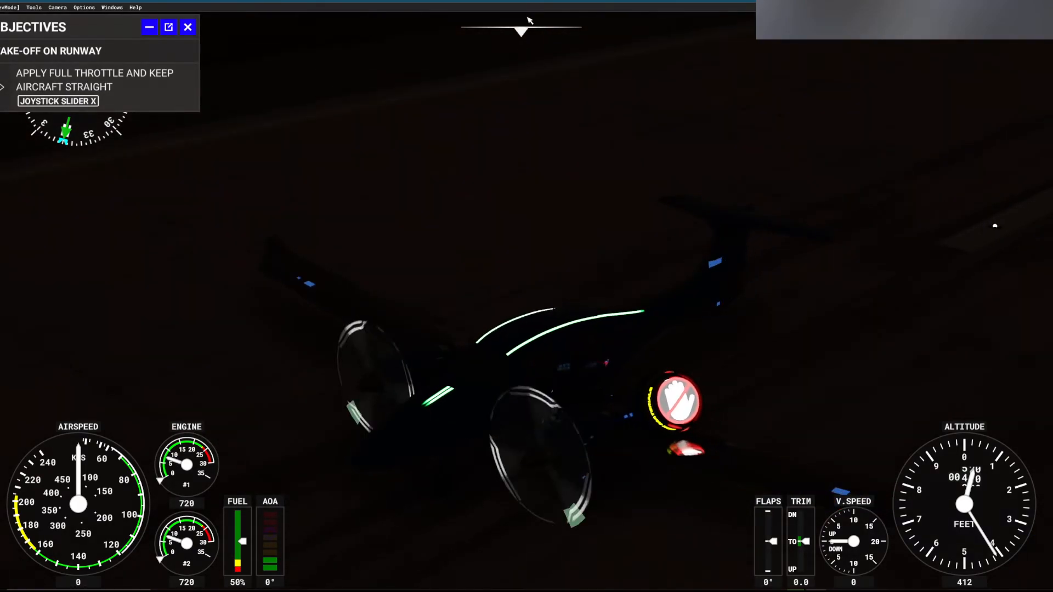
- Reopen the weather settings and compare the sphere's glow with the time set to 4:43 PM and 6:11 AM, and open the pause menu
mouse_move(528, 23)
left_click(755, 57)
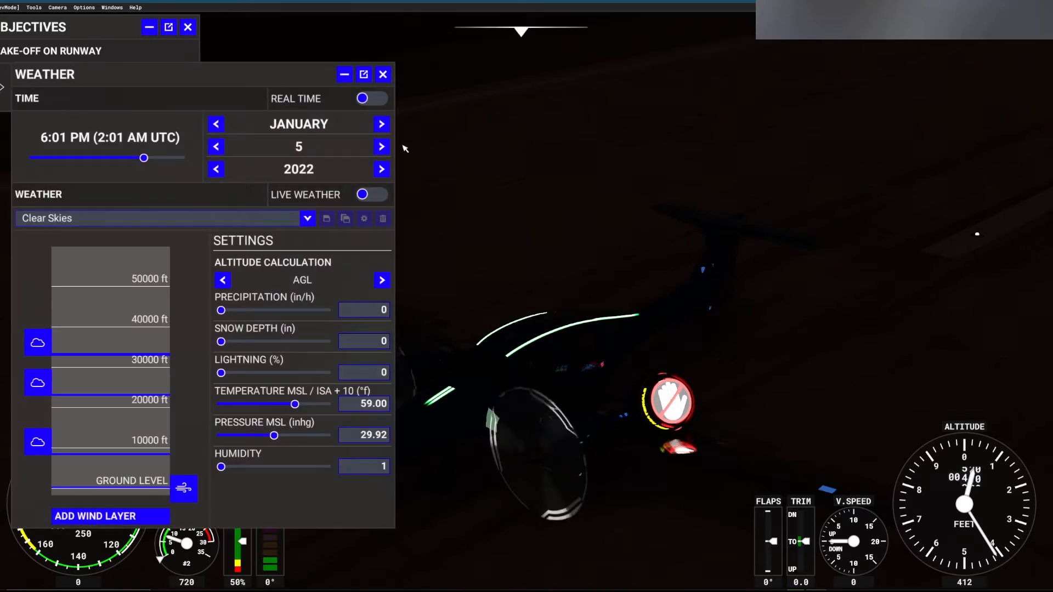
mouse_move(144, 158)
left_mouse_down()
mouse_move(82, 157)
mouse_move(142, 158)
mouse_move(135, 145)
left_mouse_up()
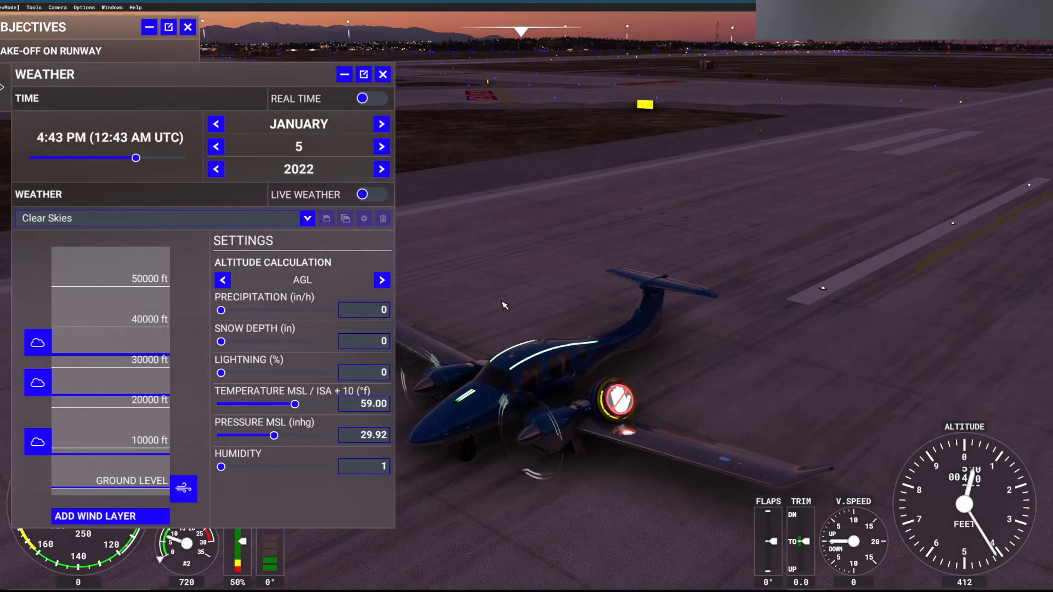
scroll(494, 341, "down", 1)
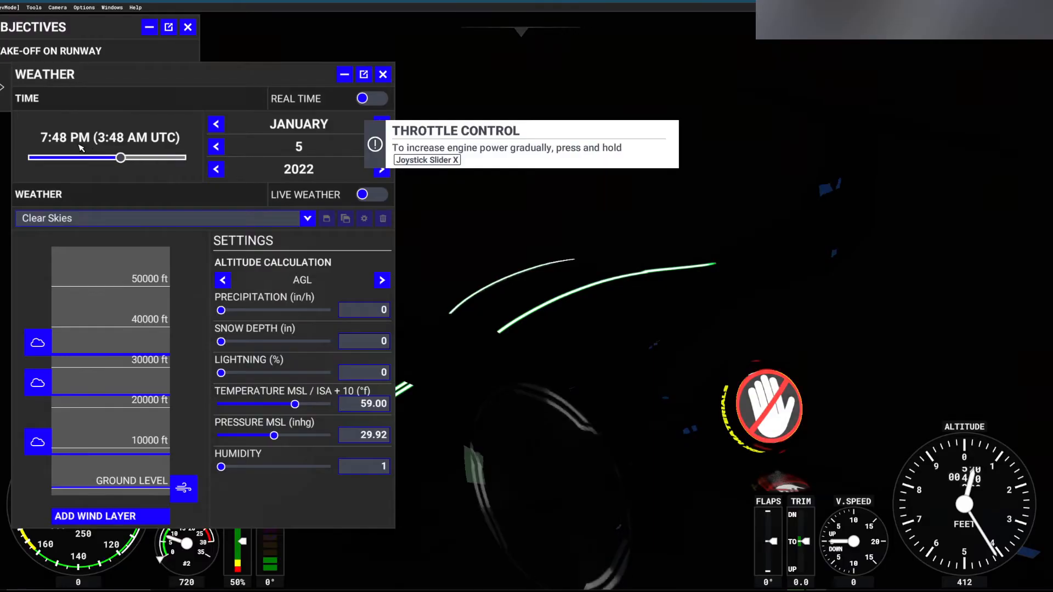
mouse_move(81, 148)
left_mouse_down()
mouse_move(109, 150)
mouse_move(71, 151)
left_mouse_up()
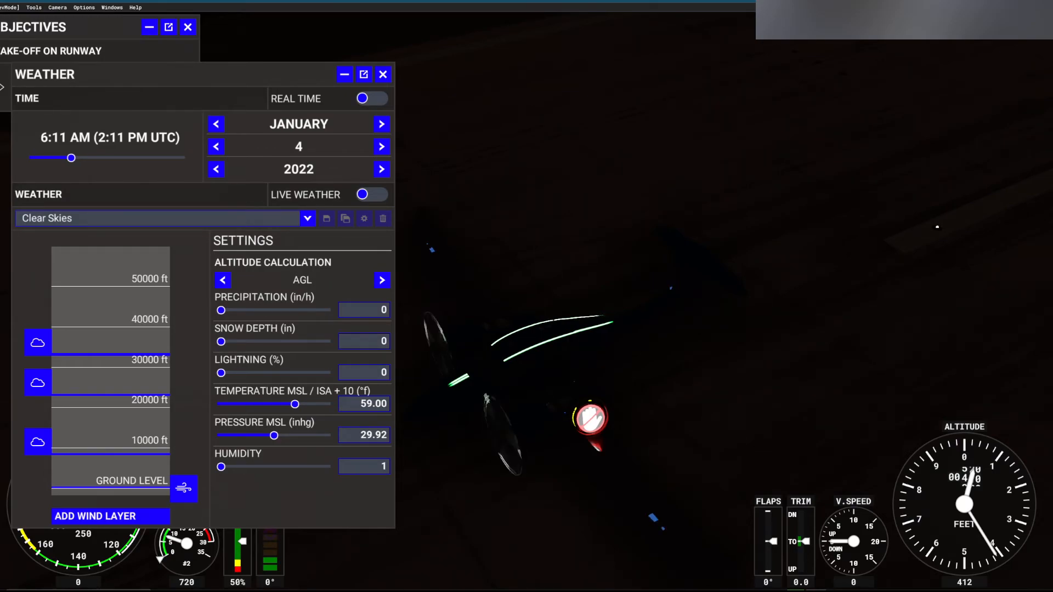
key("Escape")
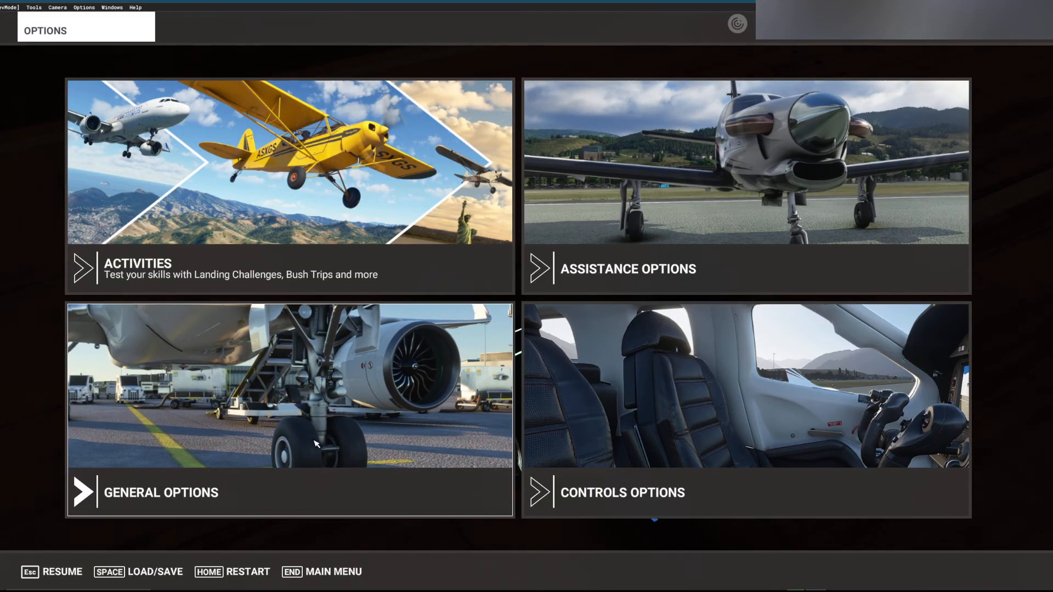